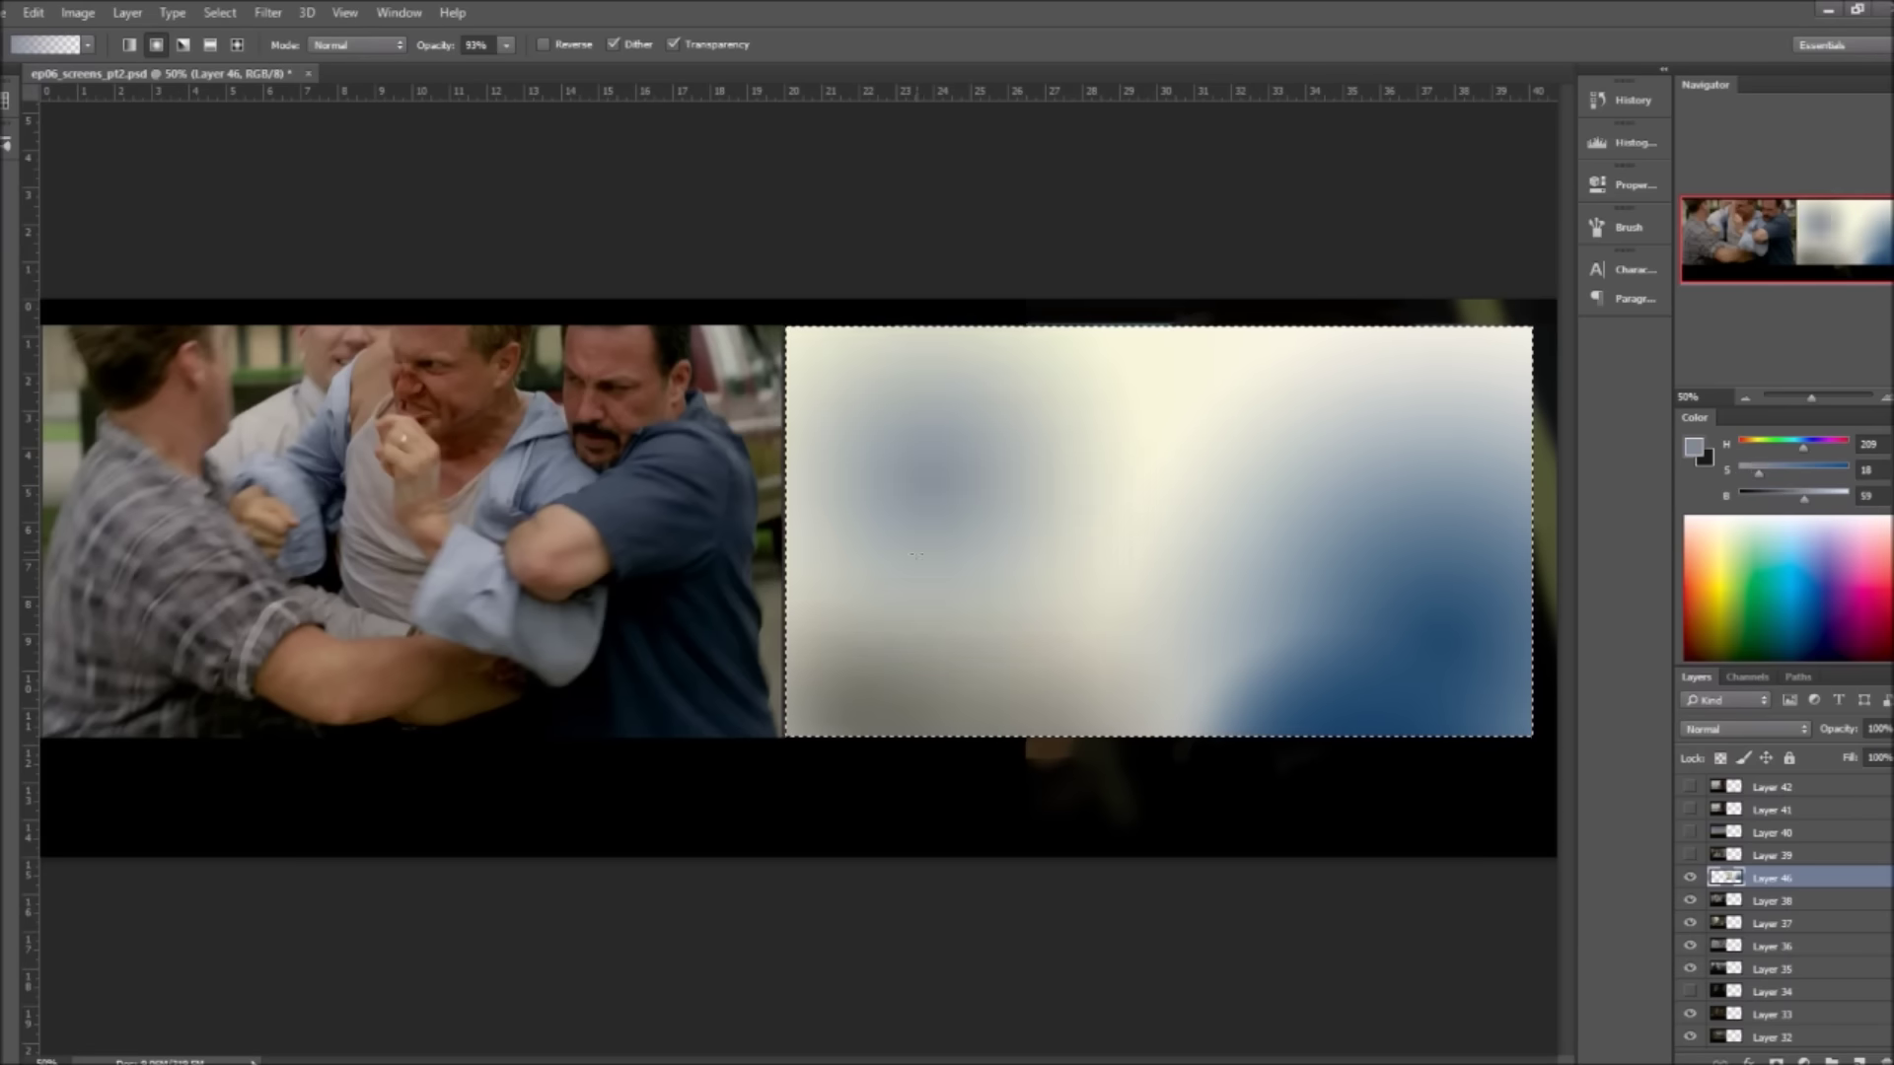
Step: Lay a tan radial glow near the panel's top, then lighten the blue lower-right on a new layer
left_click(1717, 537)
left_click(1796, 482)
left_click_drag(1164, 399, 1282, 513)
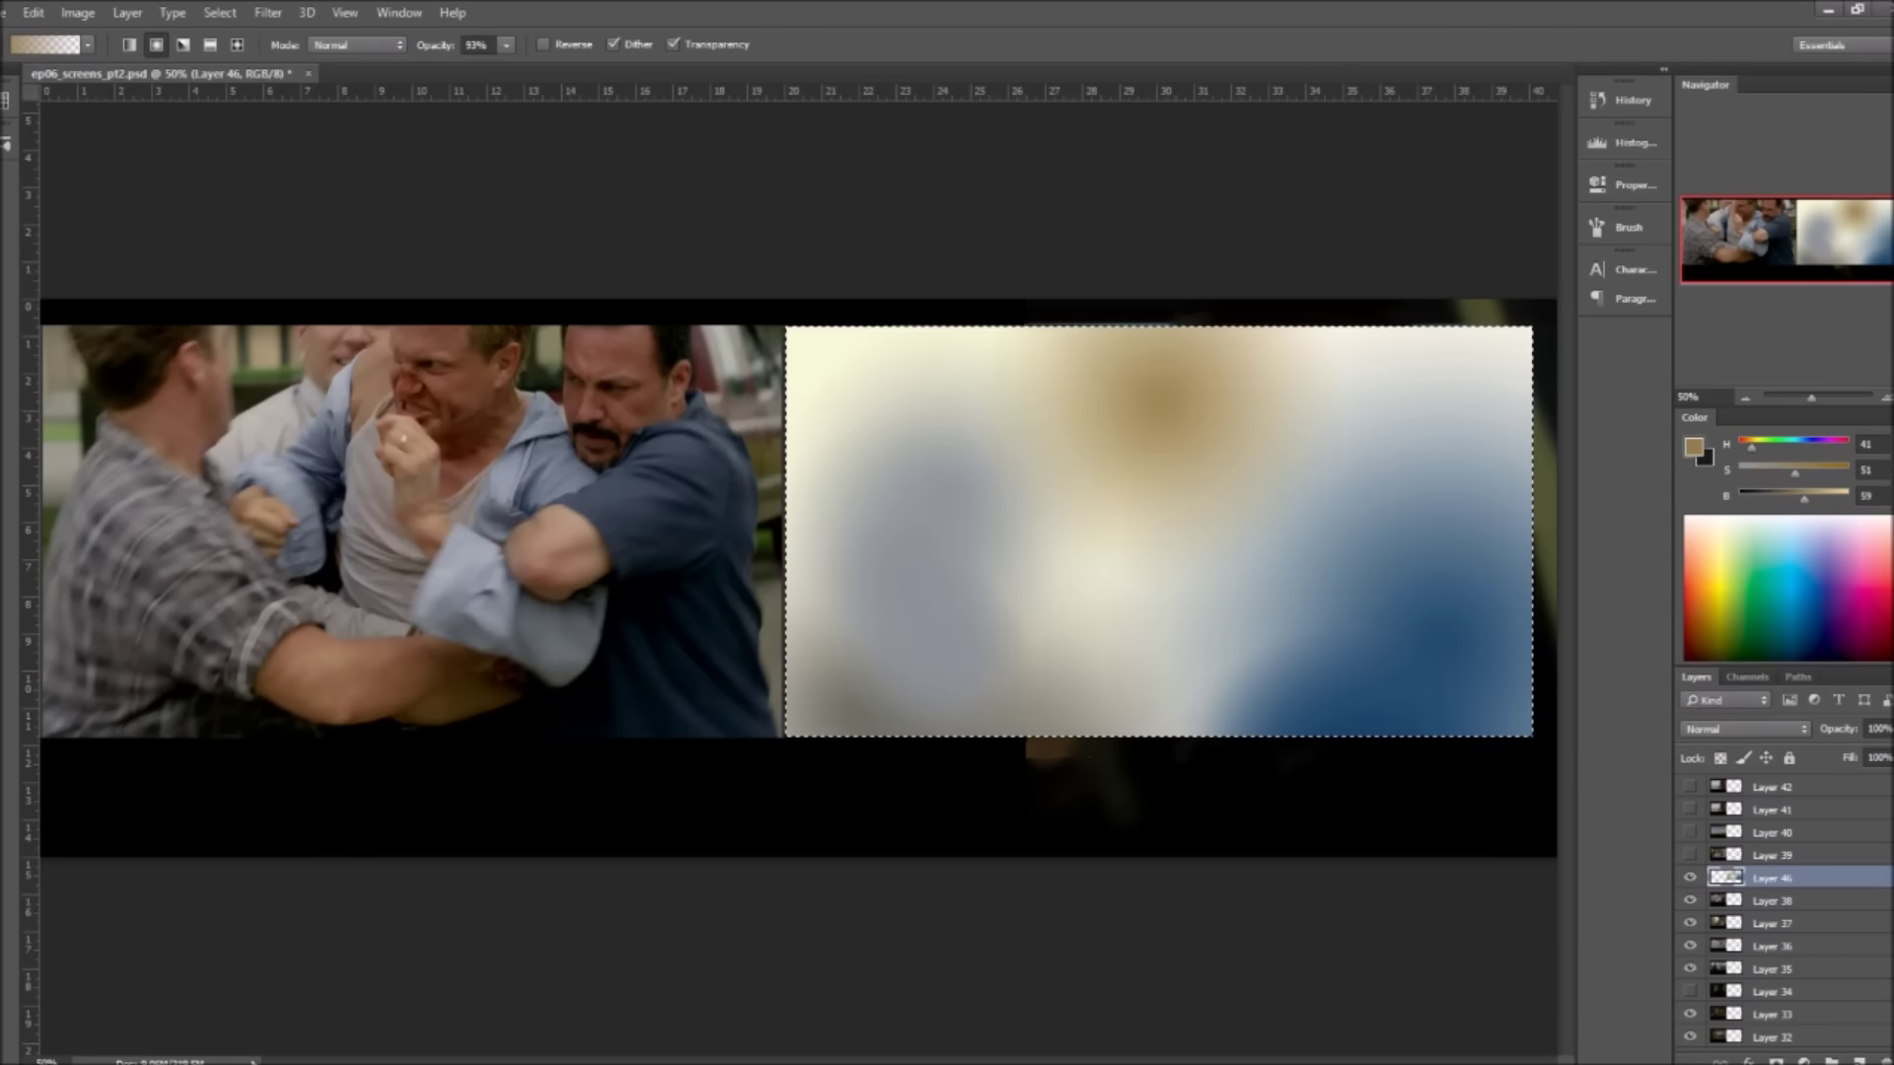
left_click(1738, 901)
key("ctrl+shift+alt+n")
left_click_drag(1480, 710, 1205, 583)
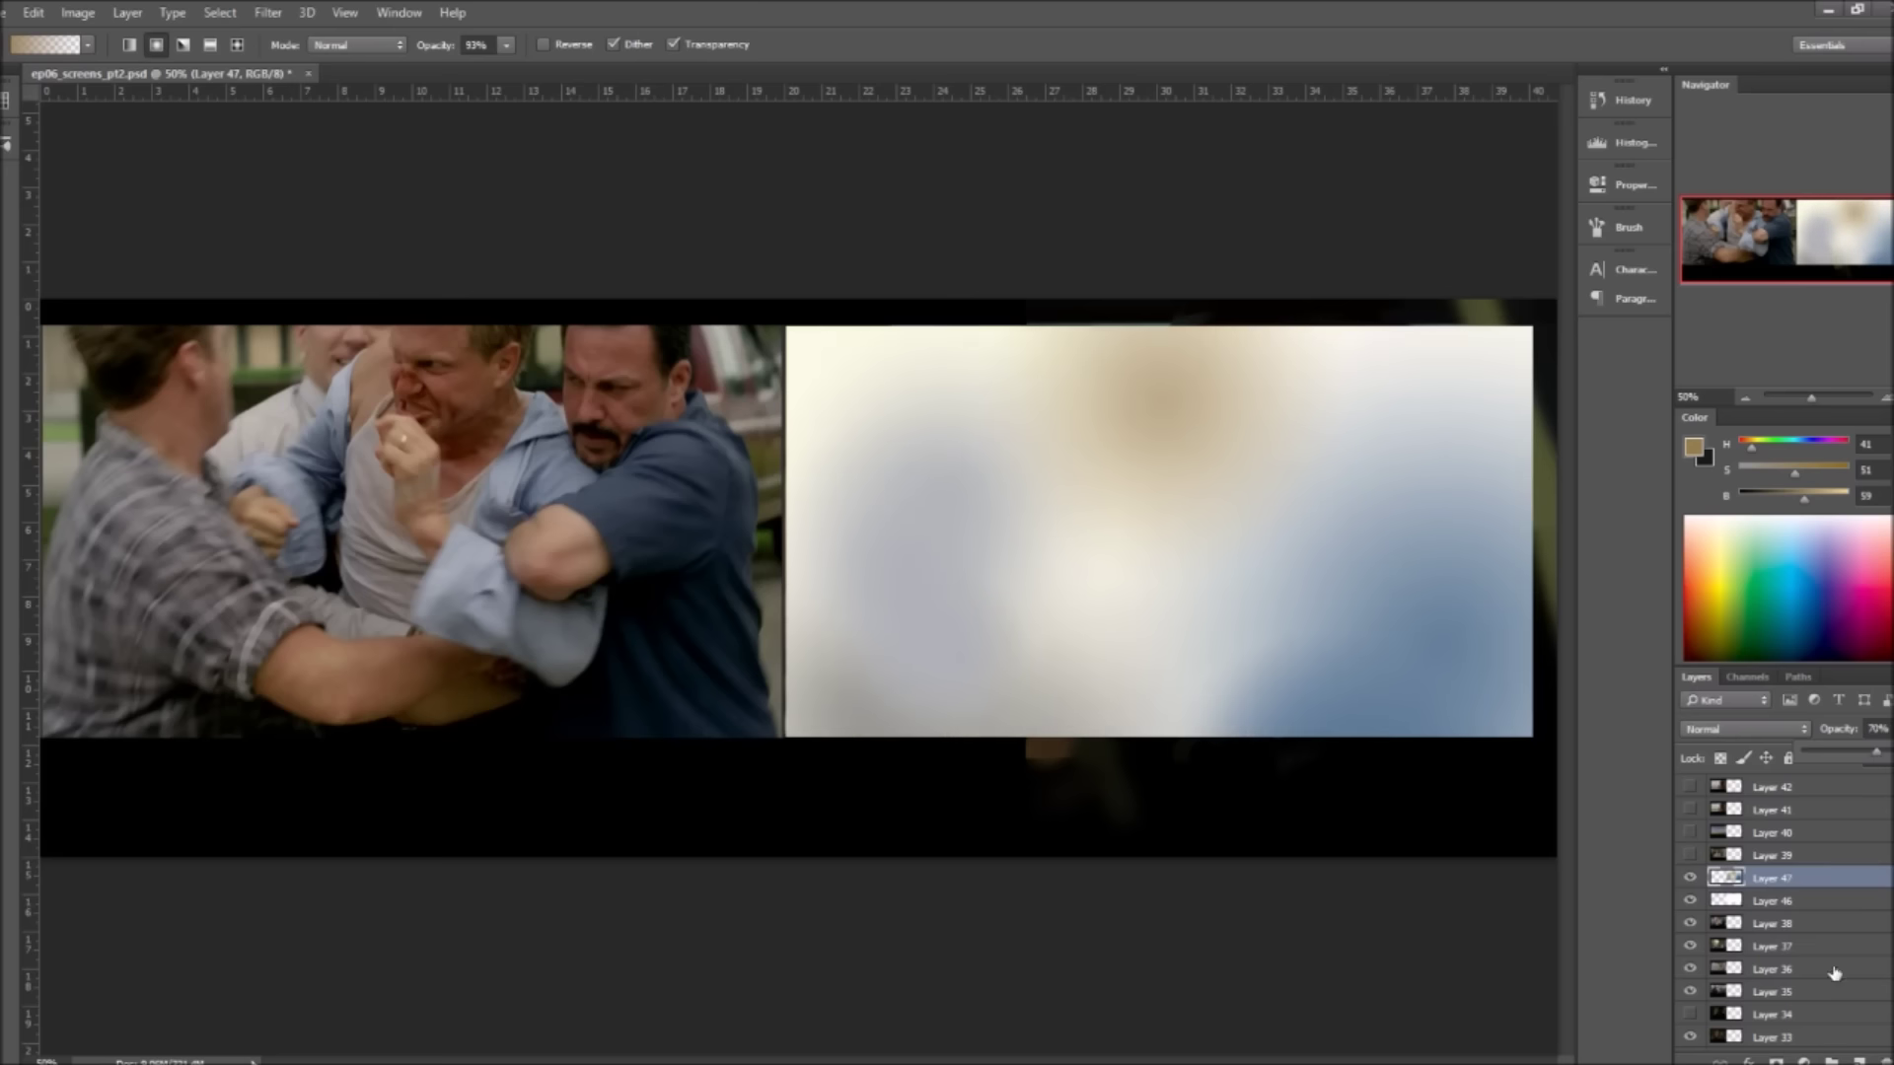
Step: Sketch loose tan lines for the grappling figures across the panel's middle and right
key("b")
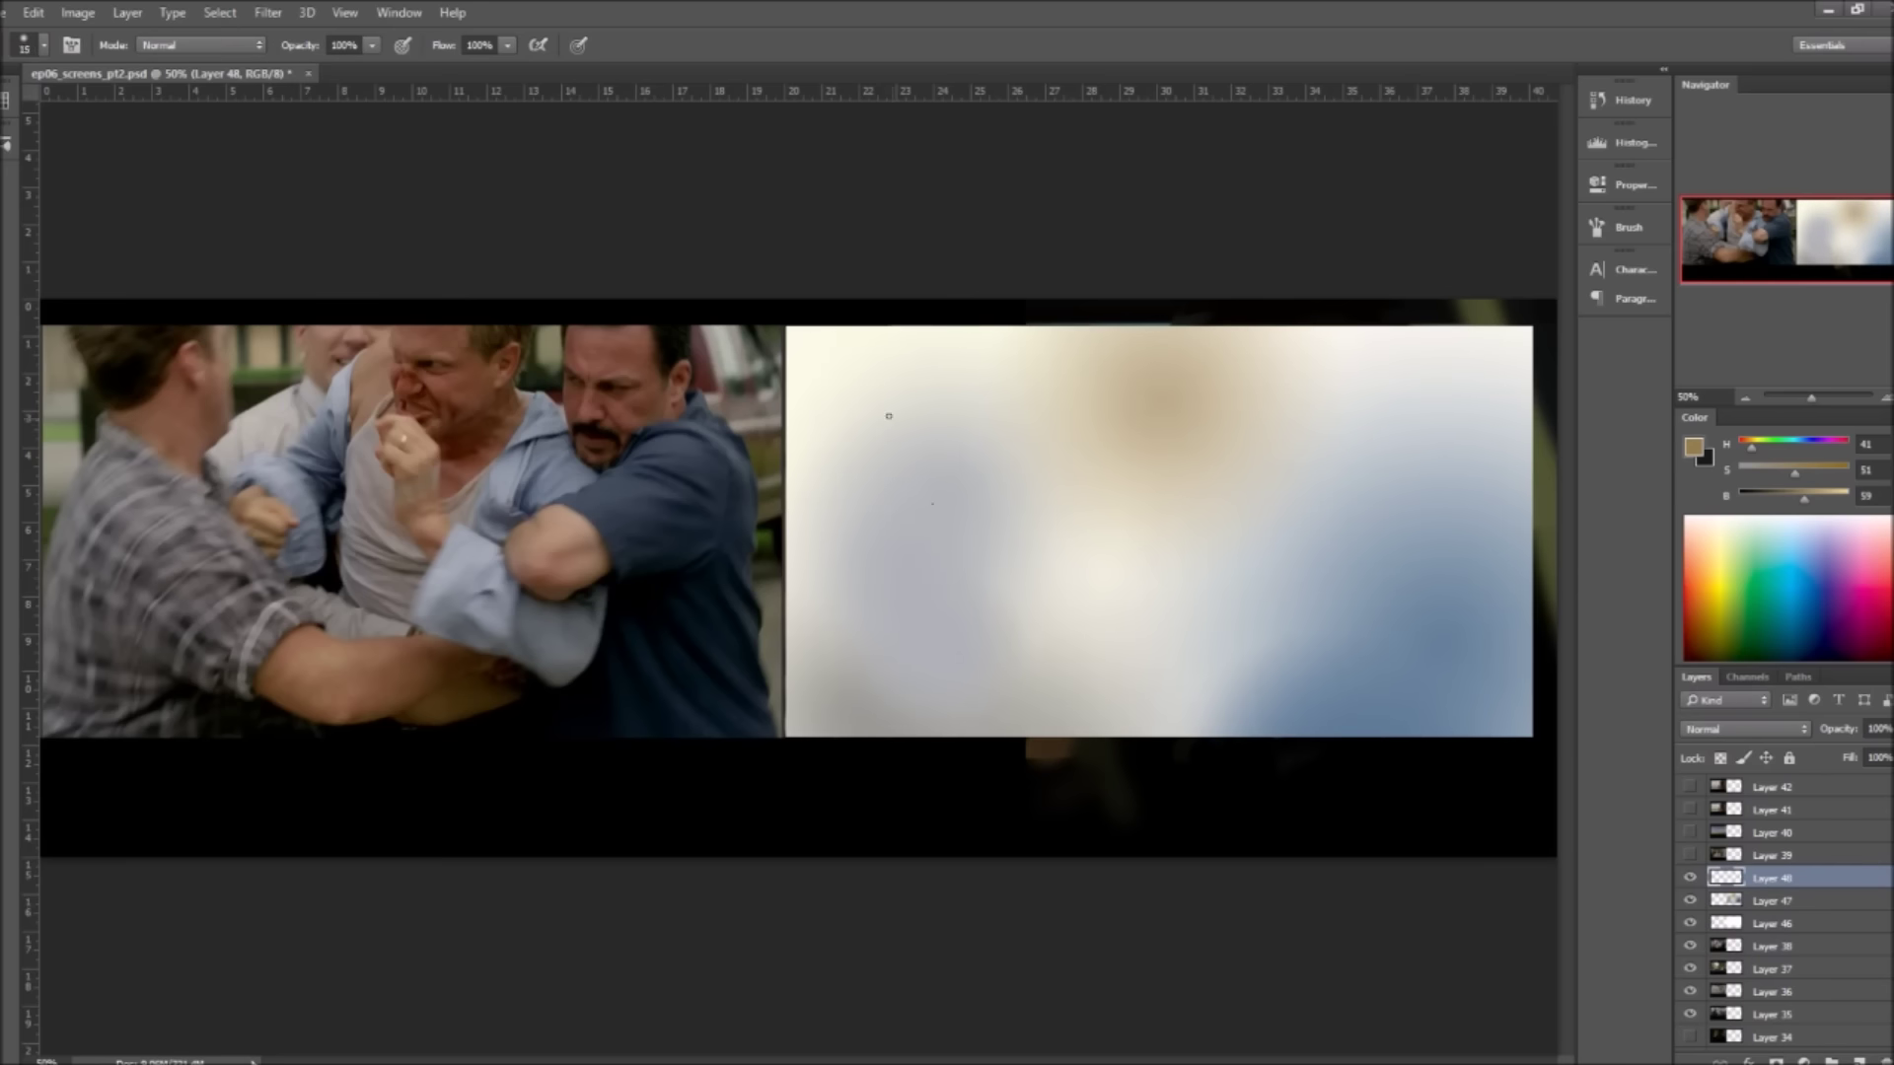
left_click_drag(856, 322, 1048, 610)
left_click_drag(878, 412, 821, 815)
mouse_move(1048, 618)
left_mouse_down()
mouse_move(1184, 639)
mouse_move(1255, 700)
left_mouse_up()
left_click_drag(1273, 669, 1070, 748)
left_click_drag(1125, 636, 1245, 570)
left_click_drag(1268, 533, 1256, 549)
mouse_move(1474, 389)
left_mouse_down()
mouse_move(1500, 774)
mouse_move(1344, 474)
mouse_move(1238, 557)
mouse_move(1275, 628)
left_mouse_up()
left_click_drag(1248, 540, 1261, 636)
Step: Sketch the central figure's head, arm and body lines and the right figure's outer edge
left_click_drag(1106, 424, 1113, 541)
left_click_drag(983, 331, 985, 404)
left_click_drag(964, 449, 995, 419)
left_click_drag(995, 310, 999, 472)
left_click_drag(1054, 307, 1063, 390)
mouse_move(1000, 380)
left_mouse_down()
mouse_move(1055, 366)
mouse_move(1086, 470)
left_mouse_up()
left_click_drag(1073, 509, 1071, 662)
left_click_drag(1195, 503, 1277, 403)
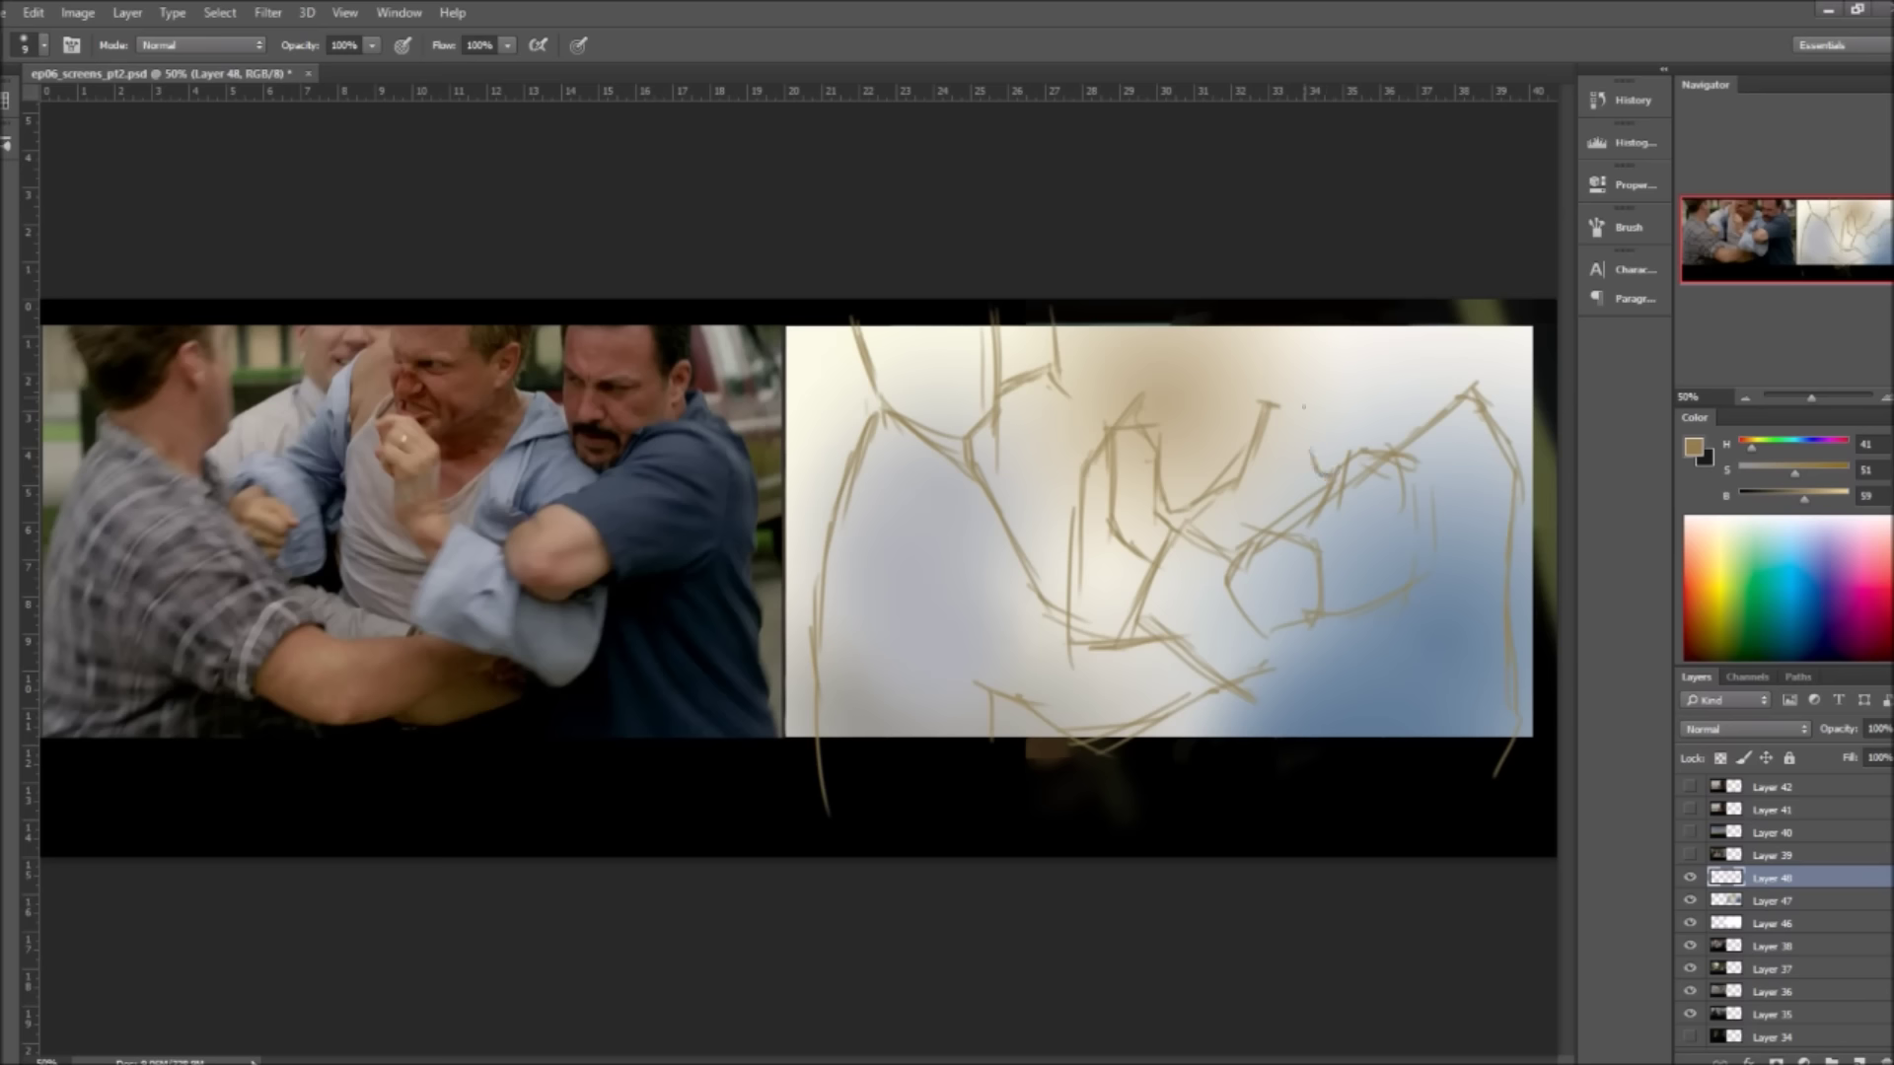
left_click_drag(1442, 402, 1515, 681)
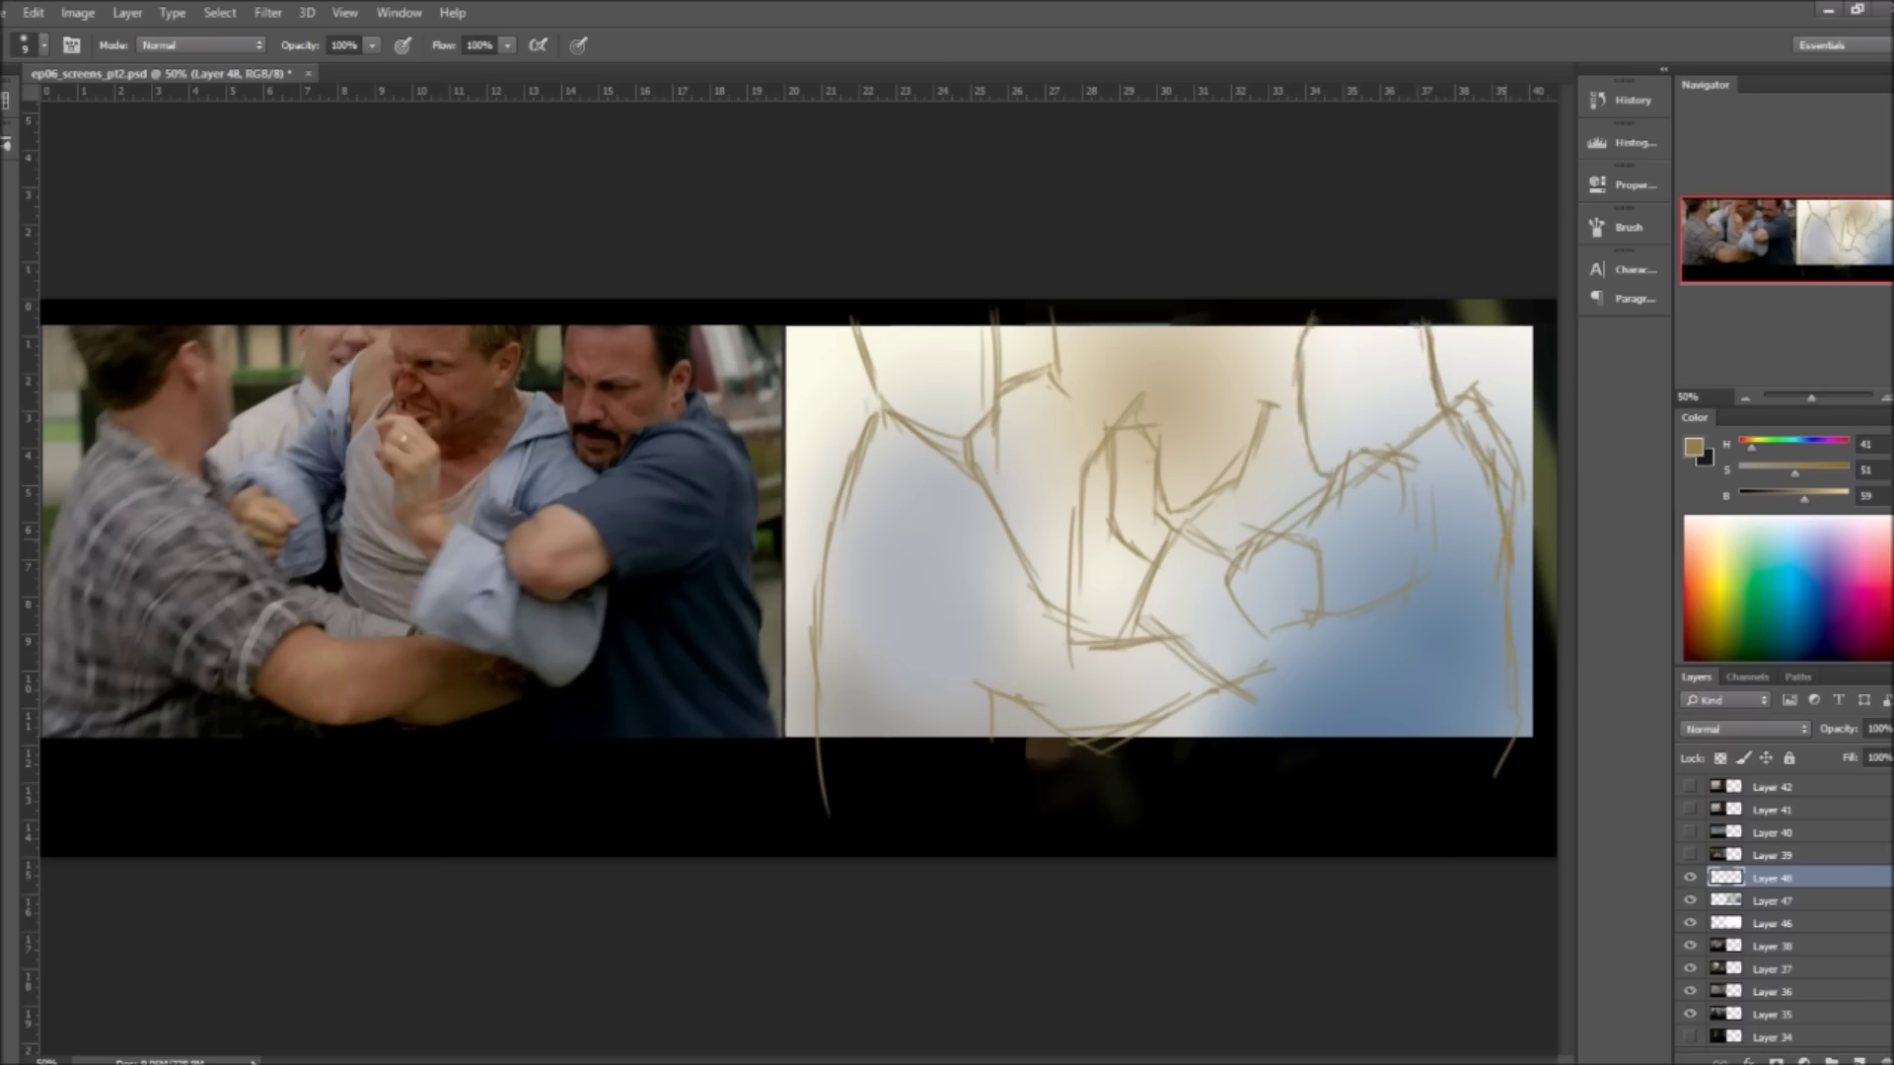
key("v")
key("b")
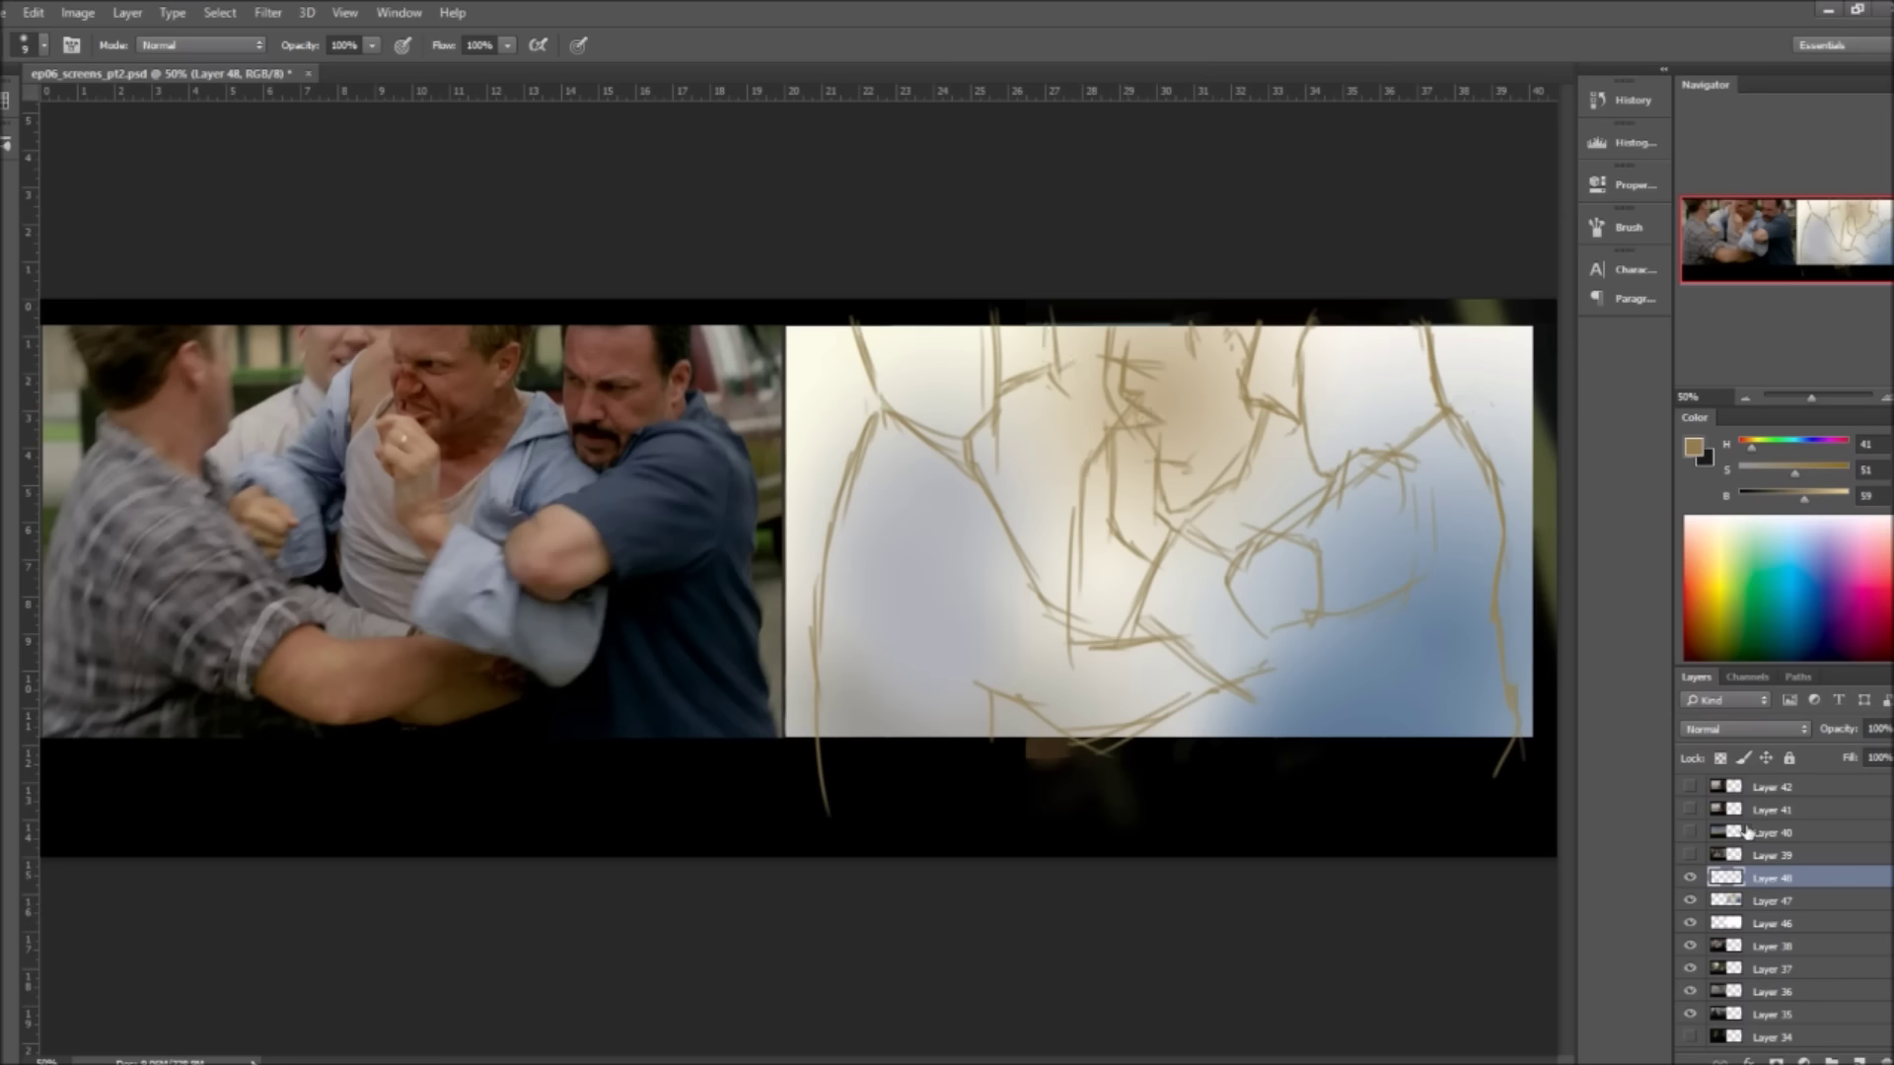
Step: Fade the sketch lines to pale grey with Hue/Saturation and add a new layer above
key("ctrl+u")
key("Return")
left_click(1858, 1061)
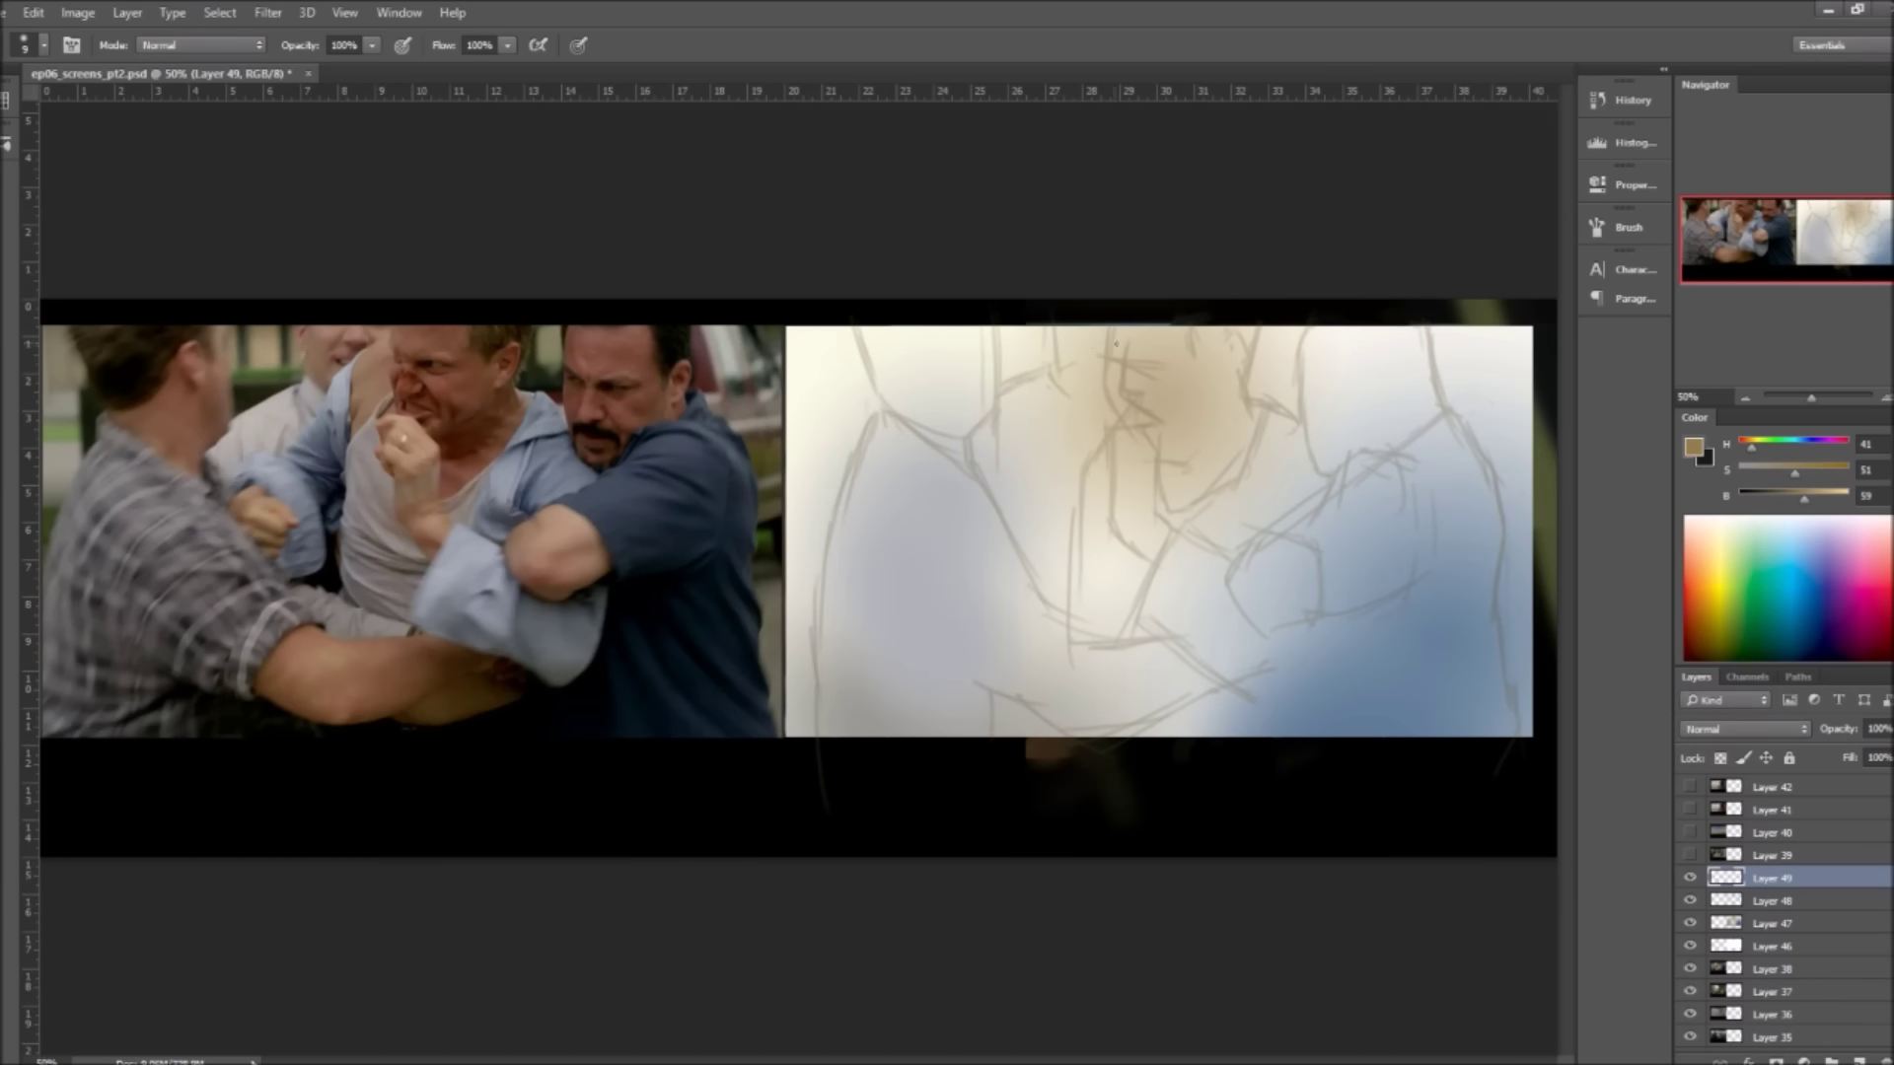
Step: Set a dark grey paint colour and the 40 px brush preset, undoing a test stroke
left_click(1693, 448)
left_click(1083, 621)
key("F5")
left_click(38, 194)
left_click_drag(244, 294, 252, 340)
left_click(104, 194)
left_click_drag(980, 550, 1108, 494)
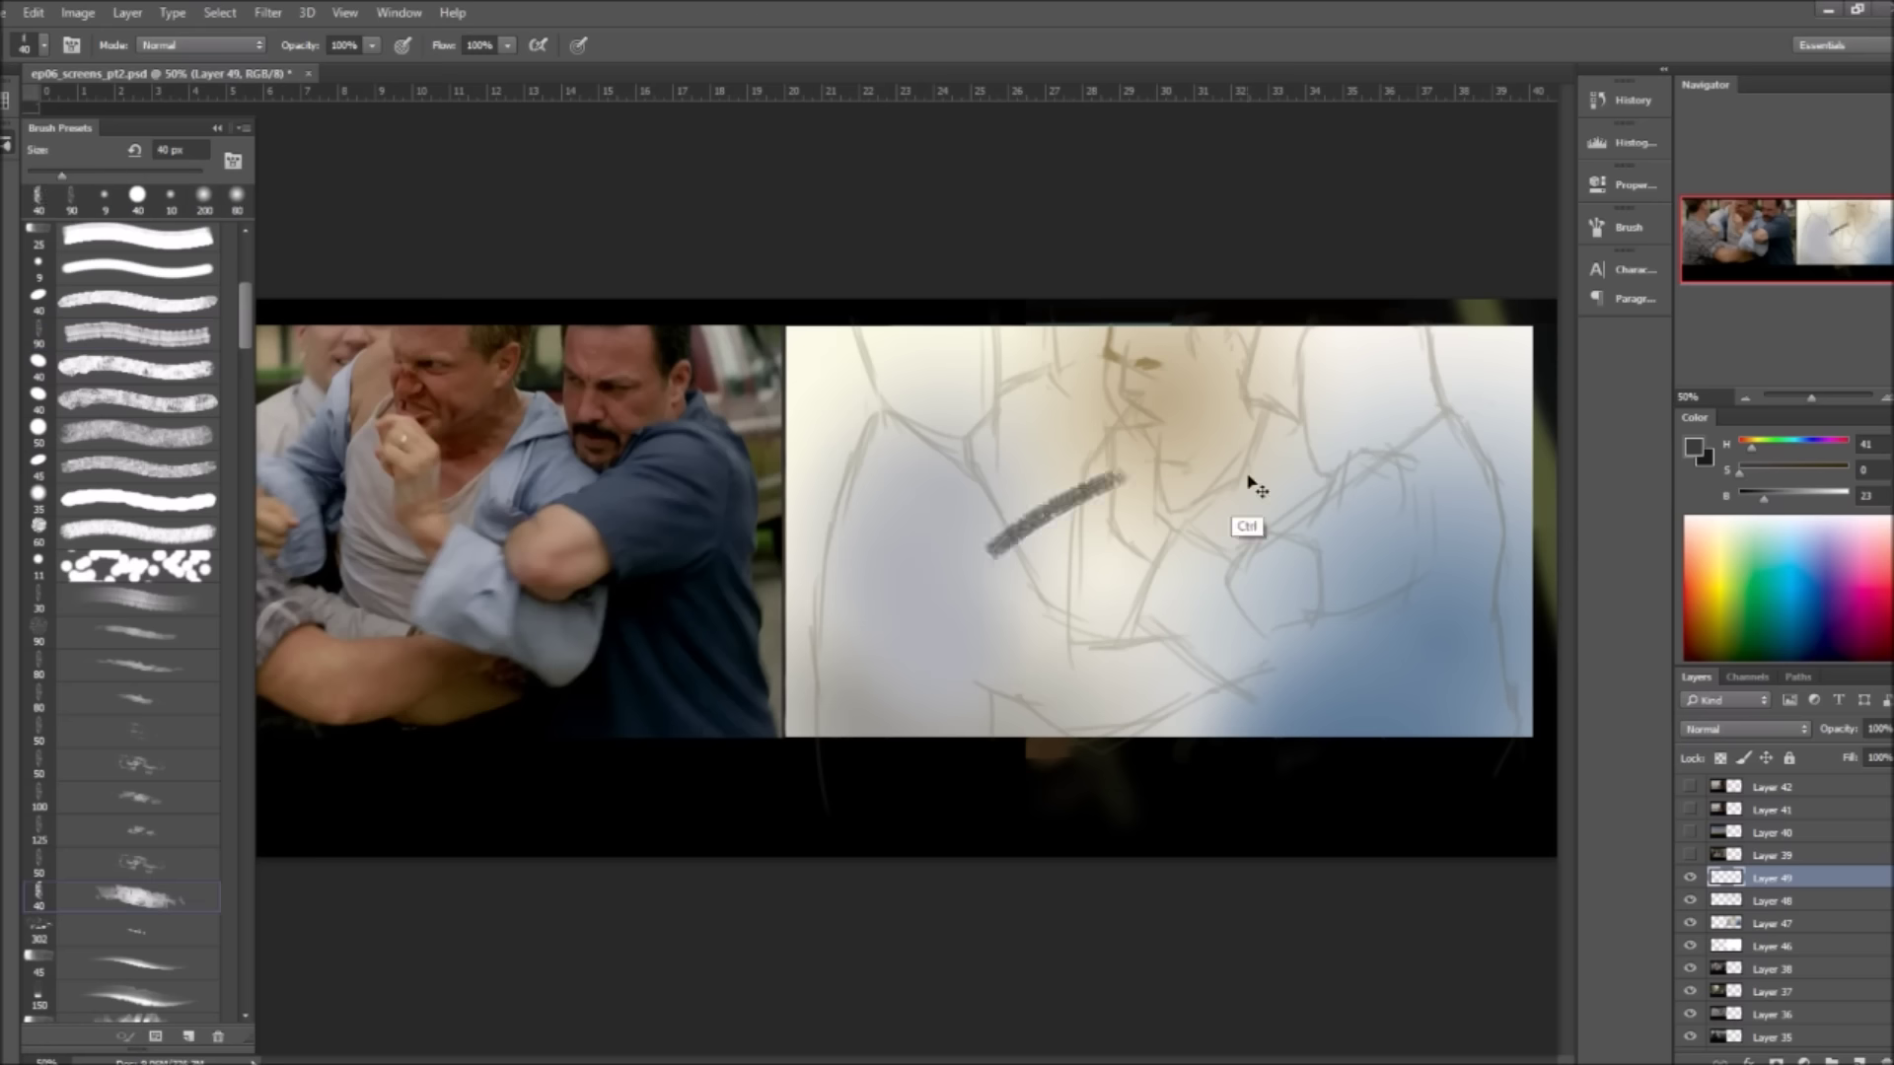
key("ctrl+z")
key("F5")
key("F5")
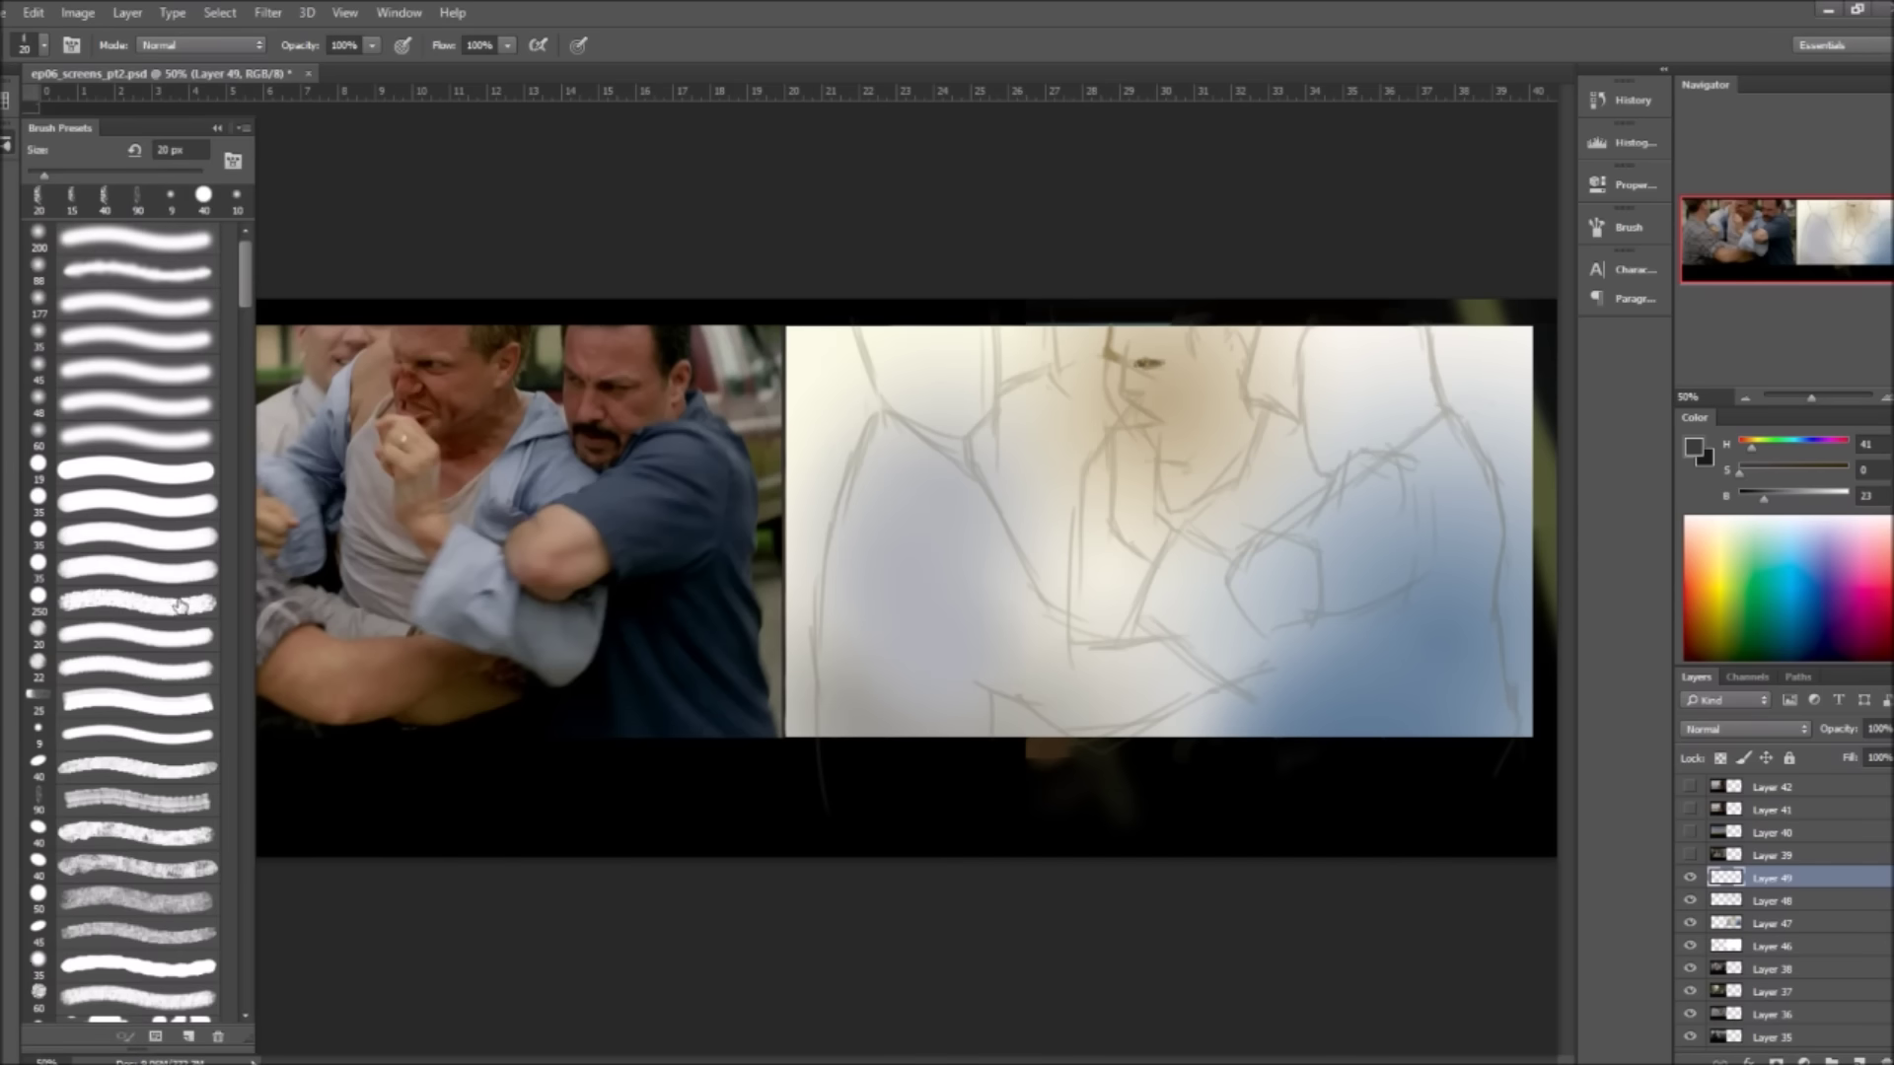
Step: Paint a brown base over the central face and a light-blue shirt beside it
key("F5")
mouse_move(1741, 473)
left_mouse_down()
mouse_move(1799, 474)
mouse_move(1807, 498)
left_mouse_up()
left_click_drag(1198, 365, 1179, 449)
key("F5")
key("F5")
key("ctrl+z")
left_click_drag(1156, 332, 1199, 463)
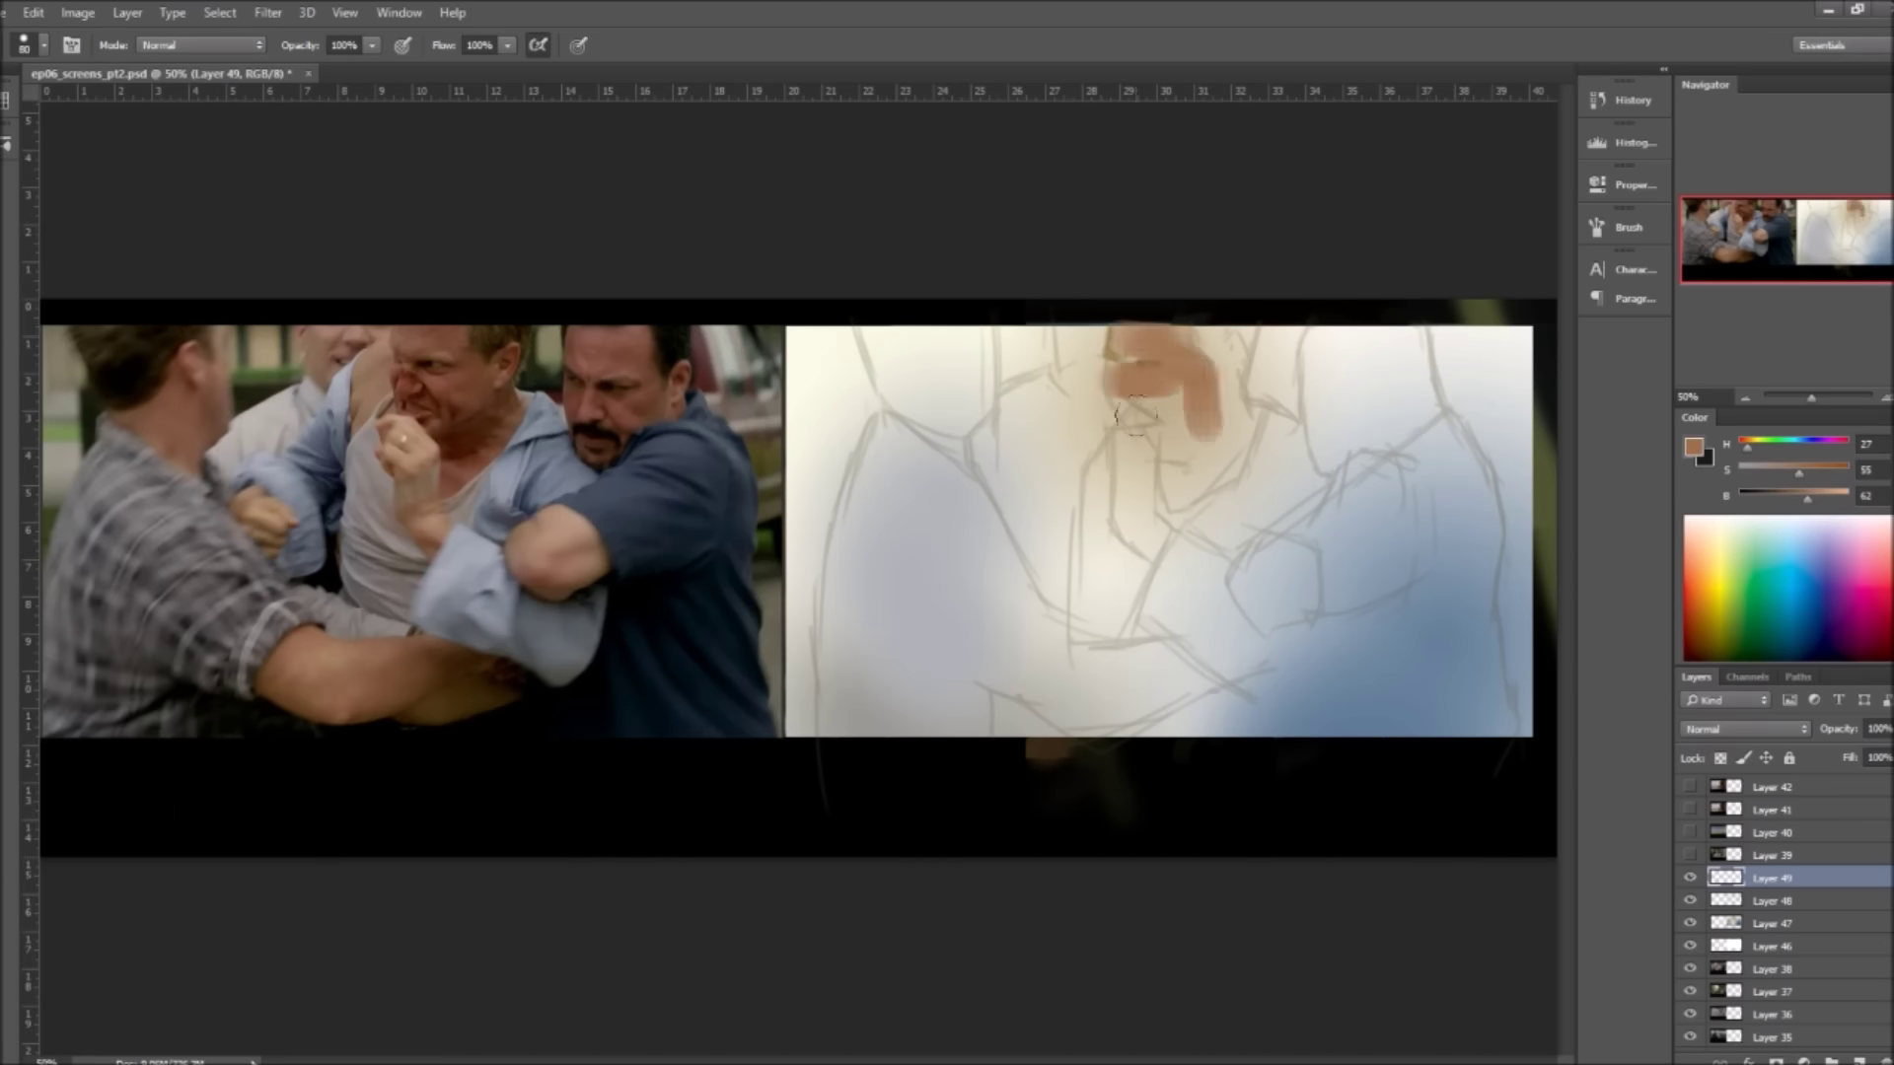
left_click(1322, 434, "alt")
left_click_drag(1279, 399, 1223, 543)
Step: Paint peach faces at the upper right and upper left
left_click(1698, 546)
left_click_drag(1342, 340, 1381, 424)
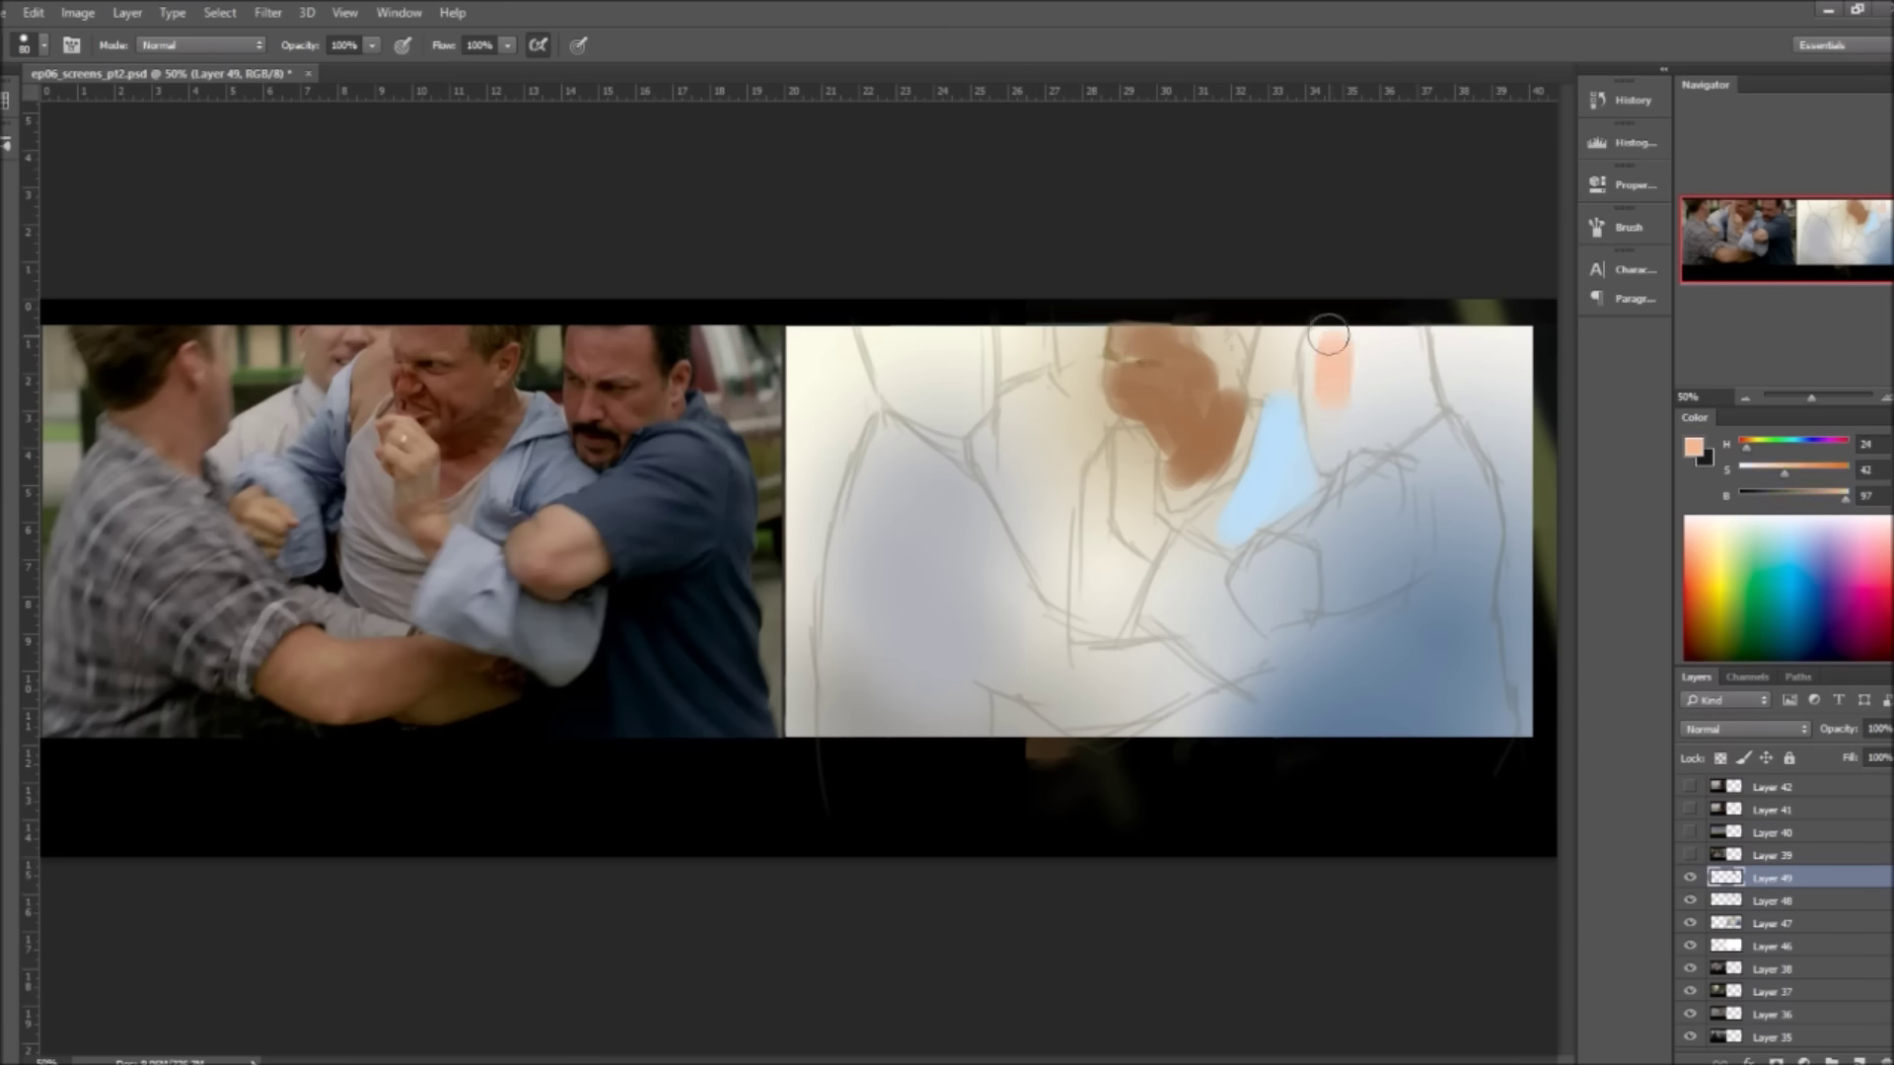
left_click(893, 409)
left_click_drag(986, 415, 942, 320)
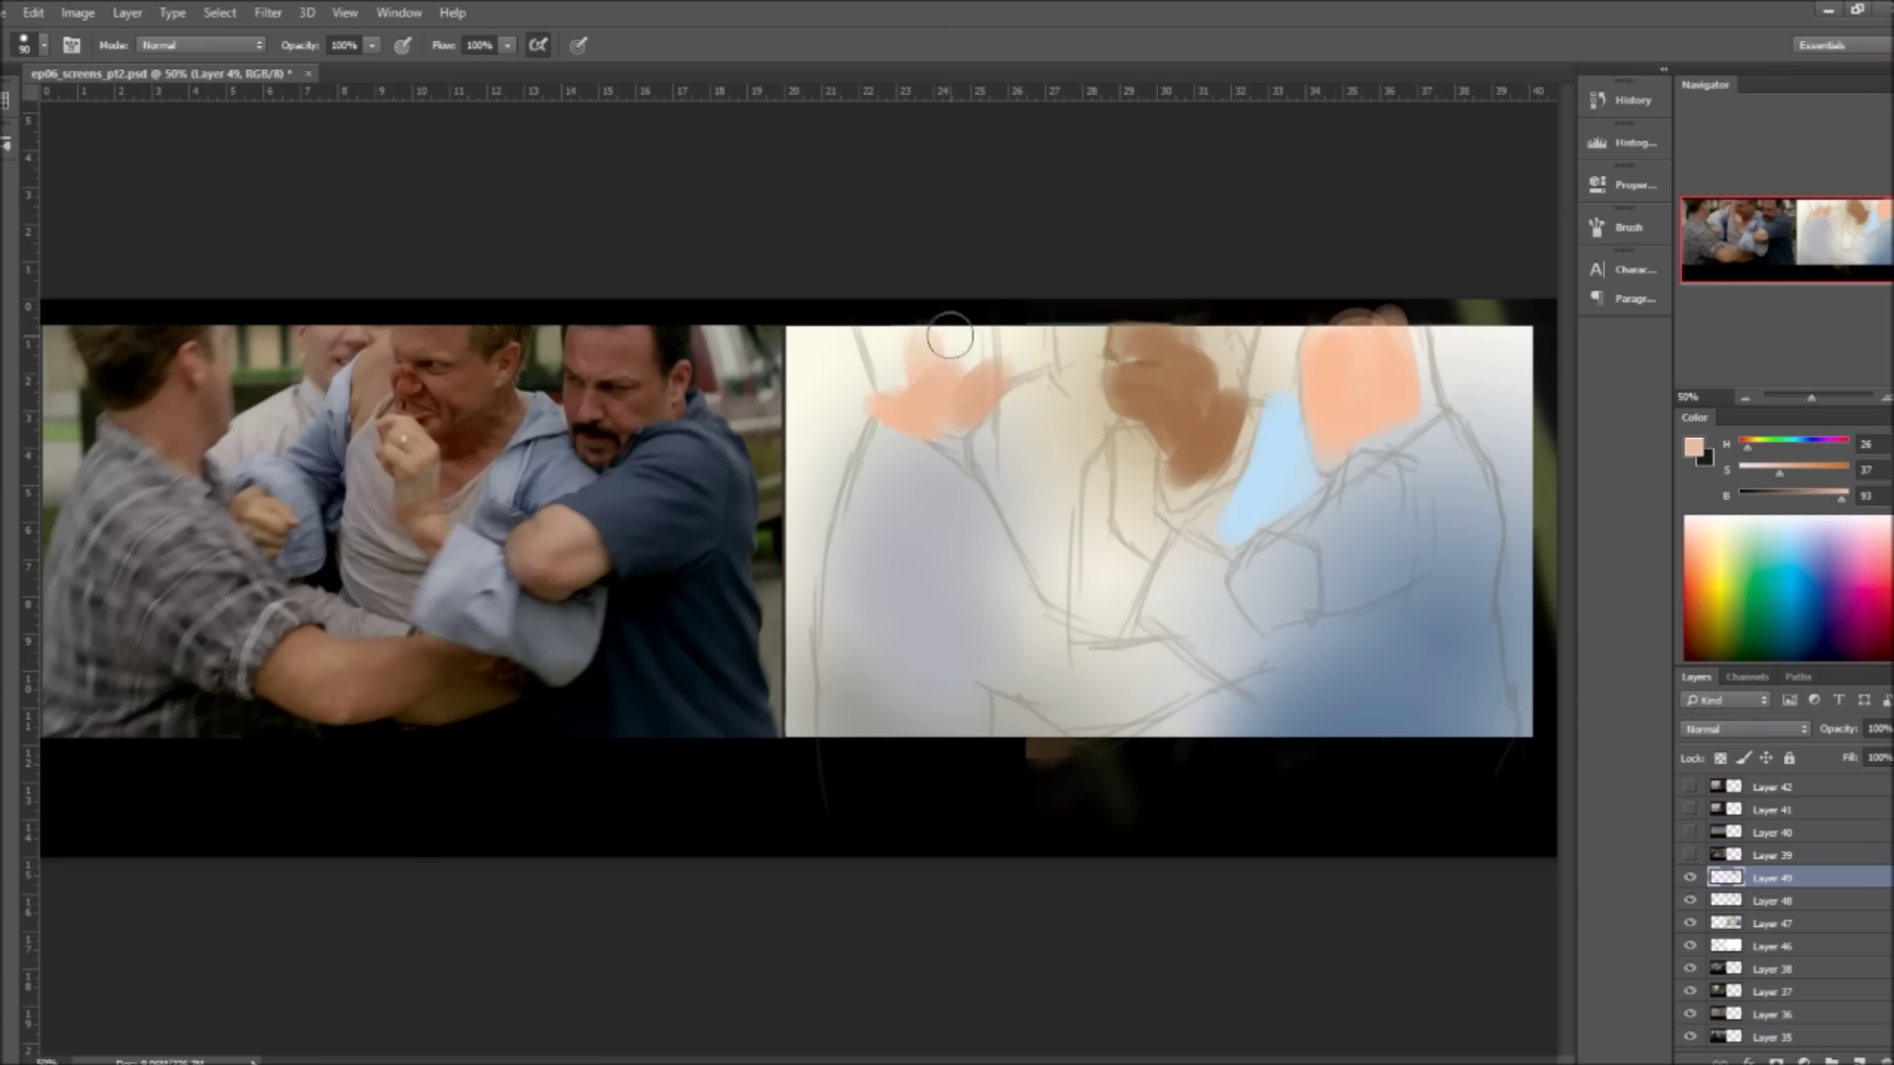
Step: Paint a grey-blue coat over the left figure and dark shadows on the lower figures
left_click(464, 592, "alt")
left_click_drag(922, 488, 888, 582)
key("bracketright")
key("bracketright")
key("bracketright")
left_click_drag(923, 444, 859, 592)
left_click_drag(868, 414, 818, 720)
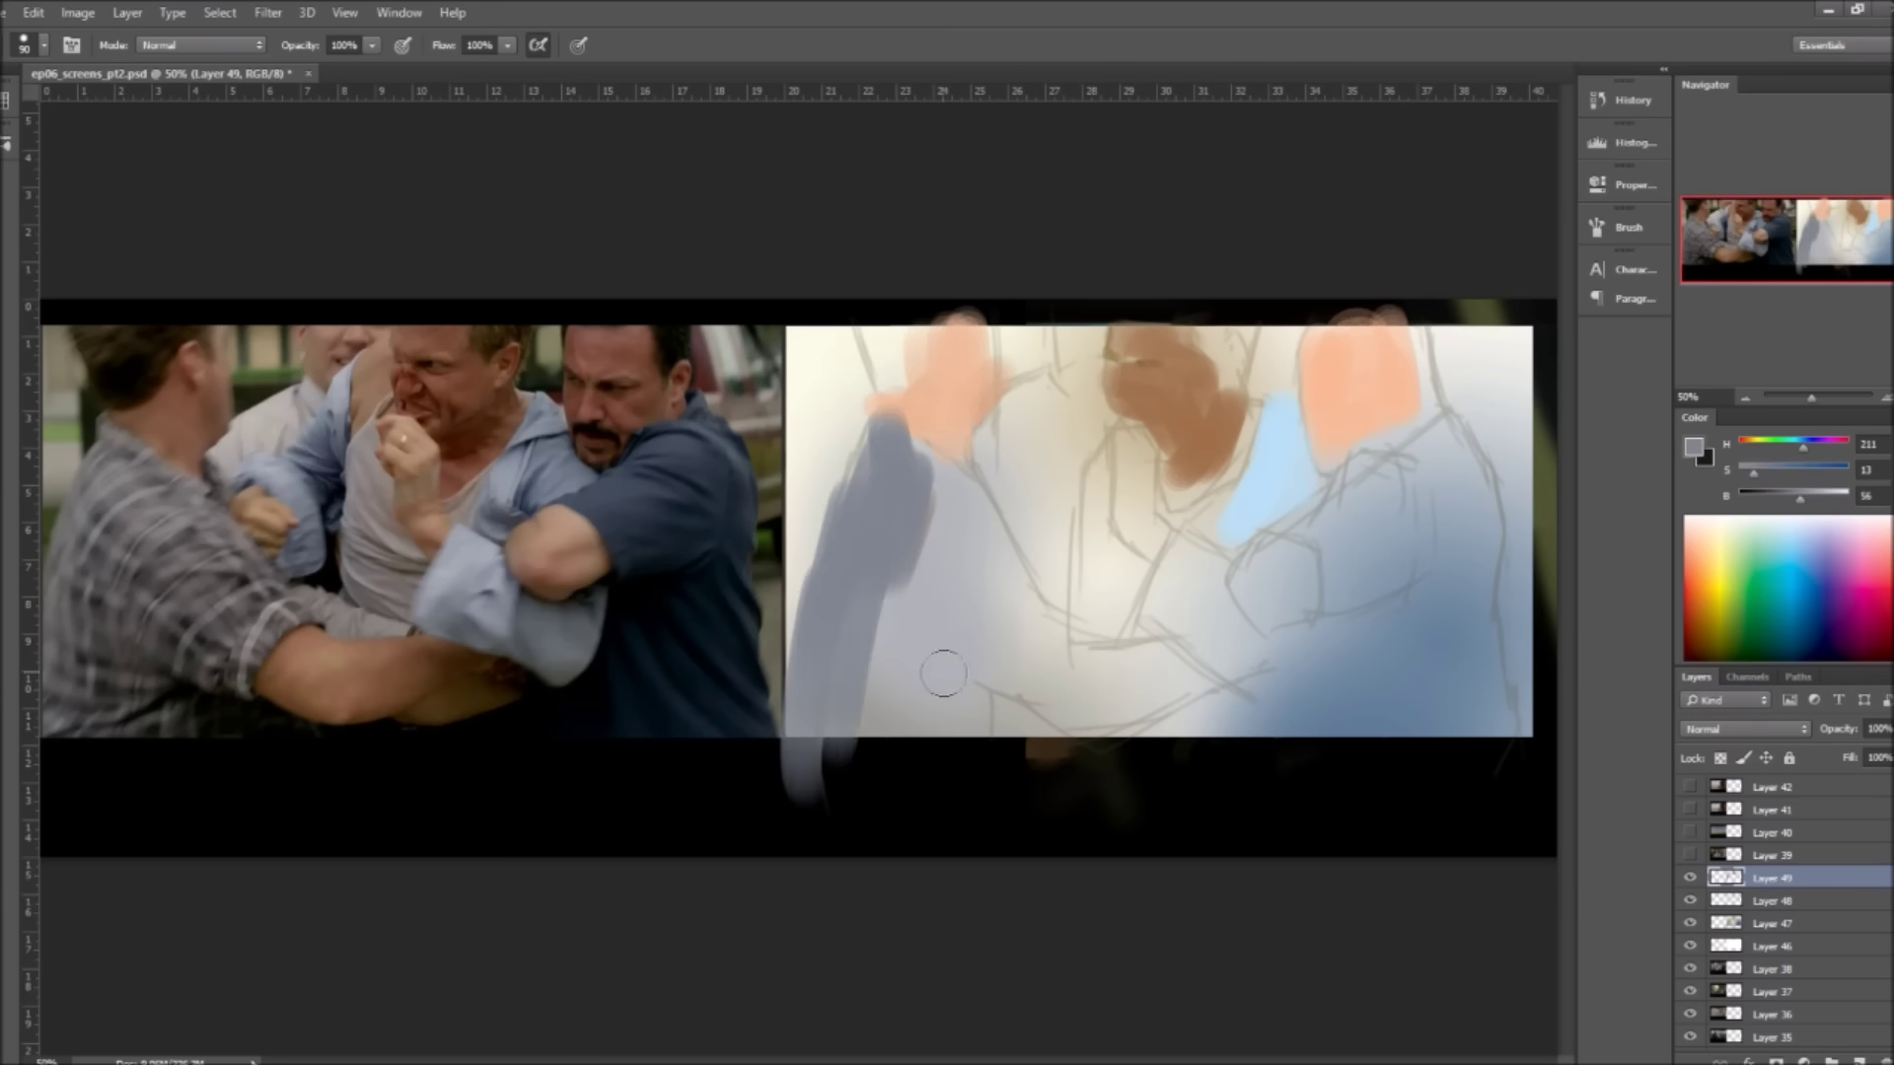
left_click_drag(888, 631, 1085, 691)
left_click(1009, 717, "alt")
mouse_move(859, 592)
left_mouse_down()
mouse_move(986, 770)
mouse_move(976, 789)
left_mouse_up()
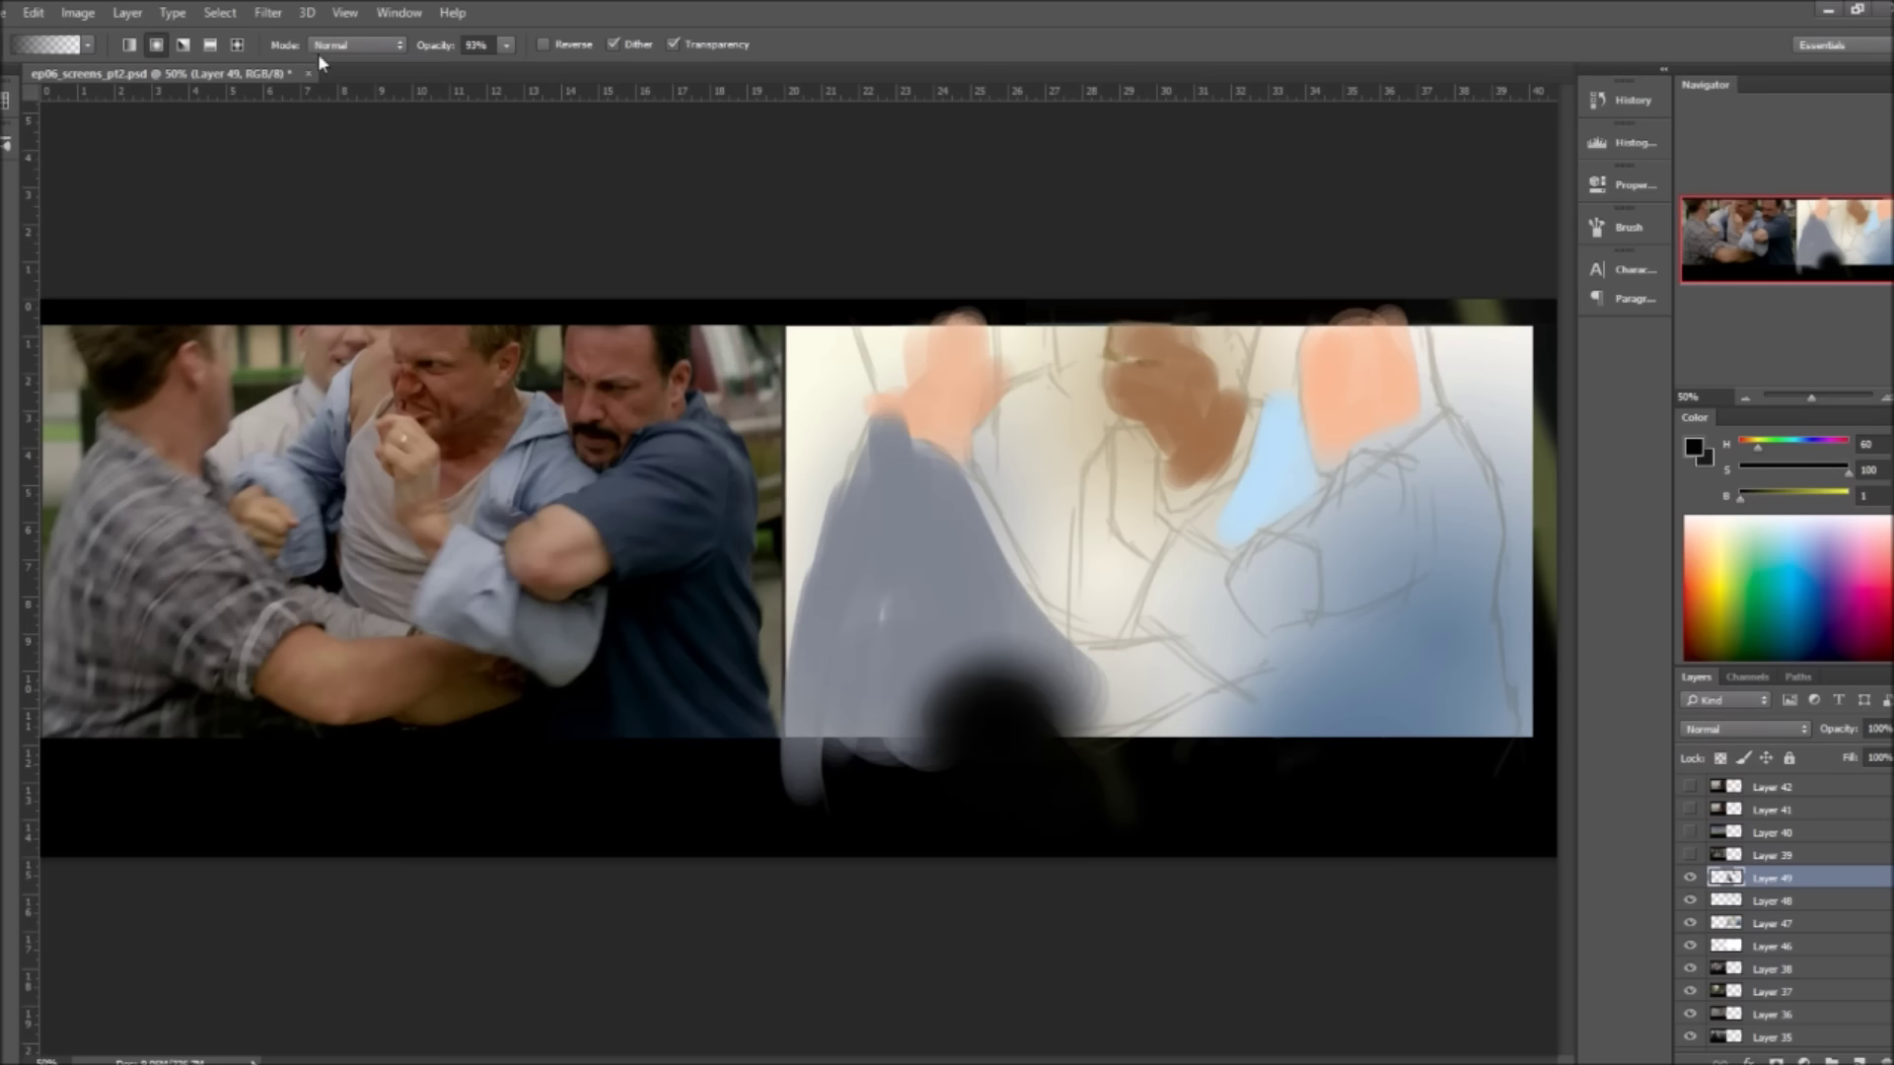
left_click_drag(1273, 691, 1197, 828)
key("bracketleft")
key("bracketleft")
key("bracketleft")
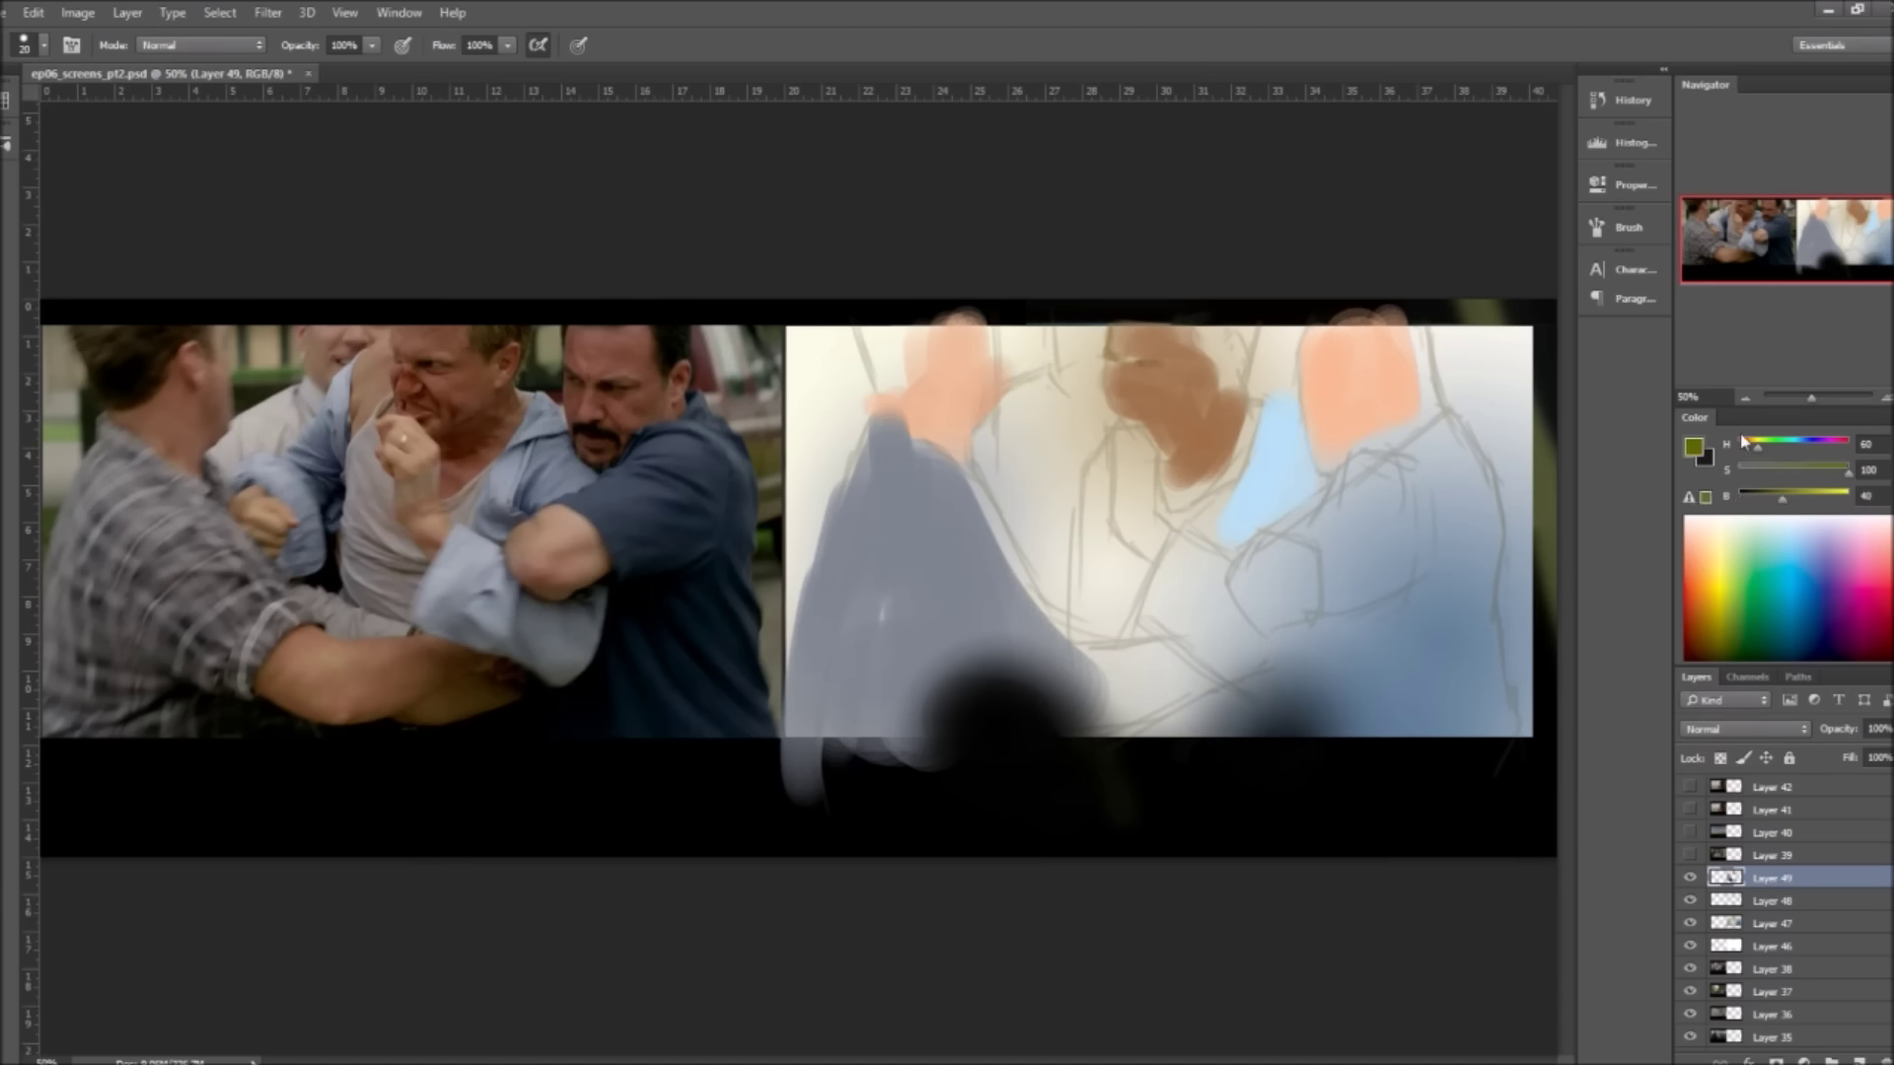
Step: Add a small green accent at the left edge and dark hair on the left figure
left_click(841, 493, "alt")
mouse_move(792, 449)
left_mouse_down()
mouse_move(848, 451)
mouse_move(789, 641)
left_mouse_up()
left_click(1269, 469, "alt")
key("bracketright")
mouse_move(866, 390)
left_mouse_down()
mouse_move(910, 386)
mouse_move(922, 325)
mouse_move(933, 340)
mouse_move(962, 320)
left_mouse_up()
left_click(828, 397, "alt")
key("bracketright")
left_click_drag(794, 434, 839, 320)
Step: Paint the right figure's shoulder, arm and body in dark blue with a traced contour
mouse_move(1056, 383)
left_mouse_down()
mouse_move(1001, 400)
mouse_move(1060, 340)
left_mouse_up()
left_click(1026, 415, "alt")
key("bracketright")
key("bracketright")
key("bracketright")
mouse_move(1278, 484)
left_mouse_down()
mouse_move(1229, 552)
mouse_move(1406, 459)
left_mouse_up()
mouse_move(1420, 553)
left_mouse_down()
mouse_move(1367, 617)
mouse_move(1346, 705)
left_mouse_up()
key("bracketleft")
key("bracketleft")
key("bracketleft")
mouse_move(1346, 473)
left_mouse_down()
mouse_move(1440, 394)
mouse_move(1480, 474)
mouse_move(1499, 750)
left_mouse_up()
left_click_drag(1381, 444, 1430, 770)
Step: Add beige and grey-blue strokes over the lower-middle figures and arm
key("g")
left_click(809, 350, "alt")
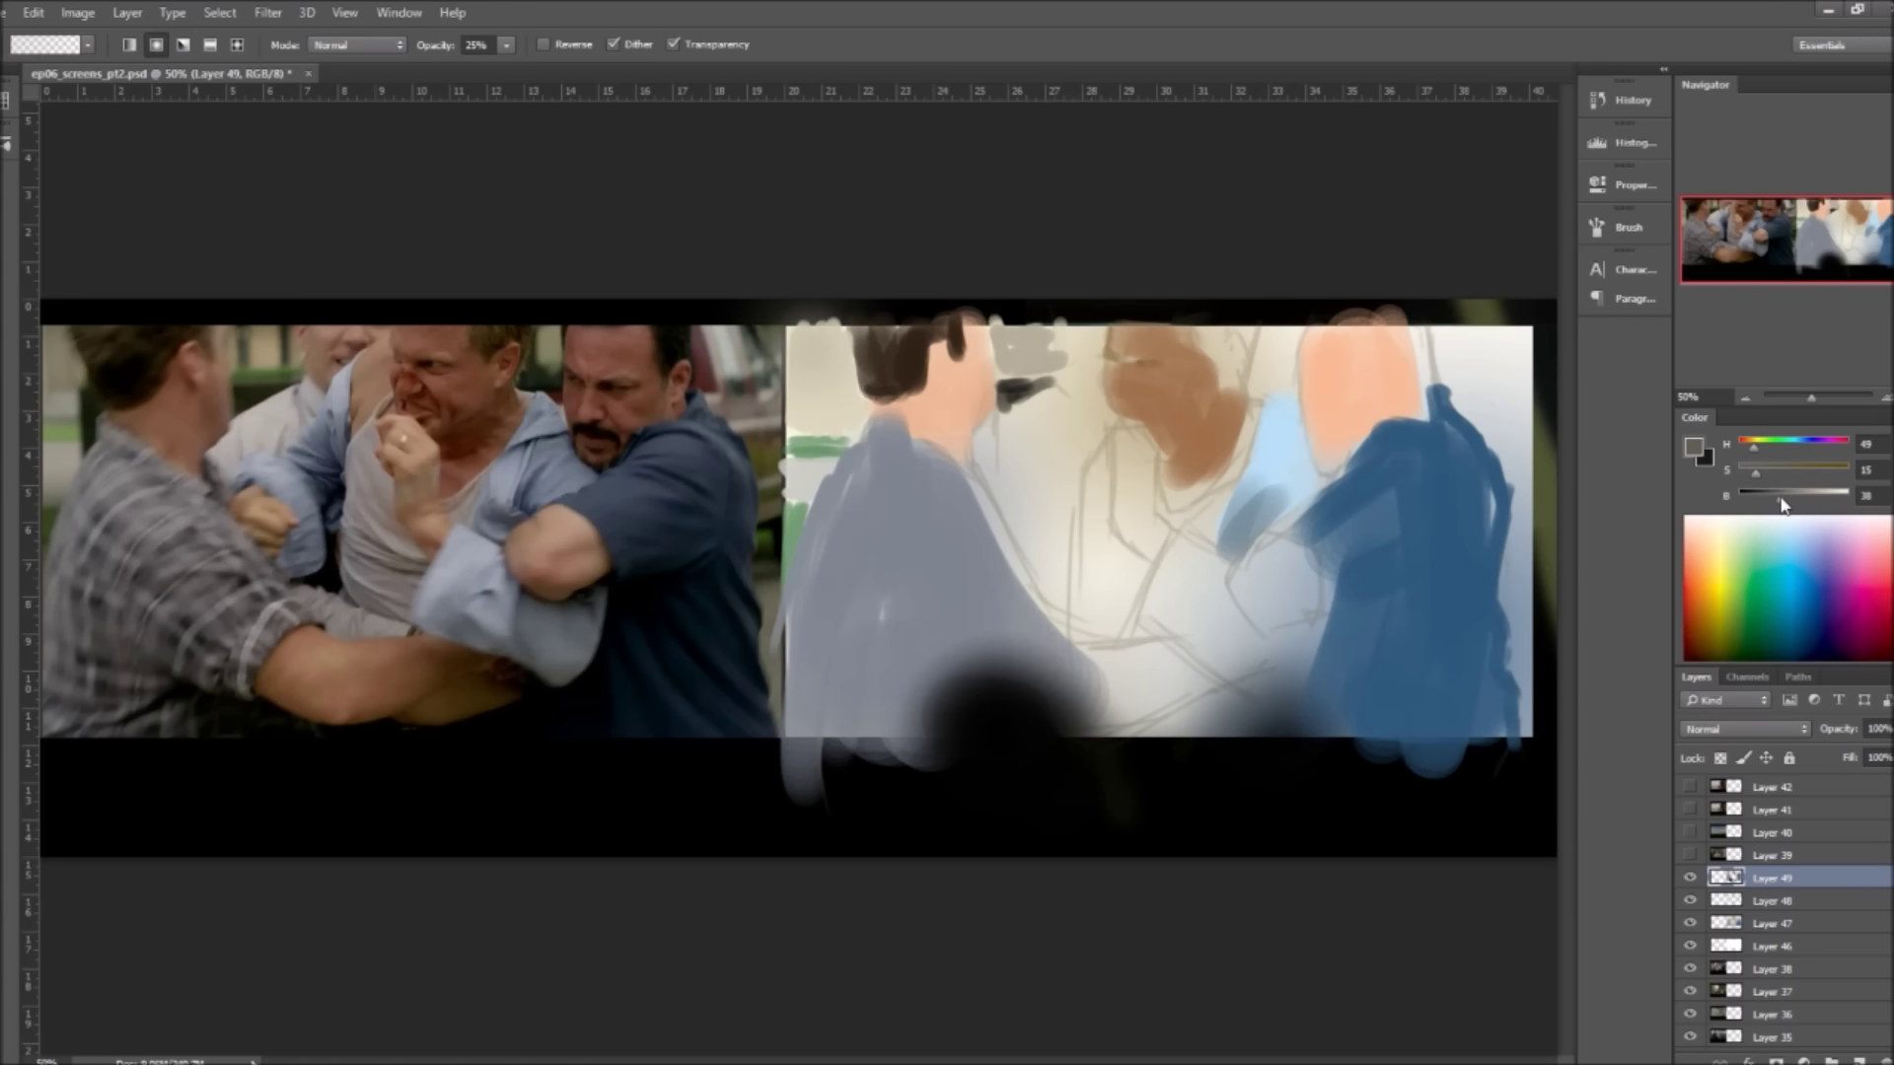
key("b")
left_click_drag(947, 705, 1085, 720)
left_click(918, 592, "alt")
mouse_move(971, 617)
left_mouse_down()
mouse_move(1145, 681)
mouse_move(1253, 681)
left_mouse_up()
Step: Paint blue, peach and light-blue strokes over the middle figures' faces and torso
left_click(1181, 707, "alt")
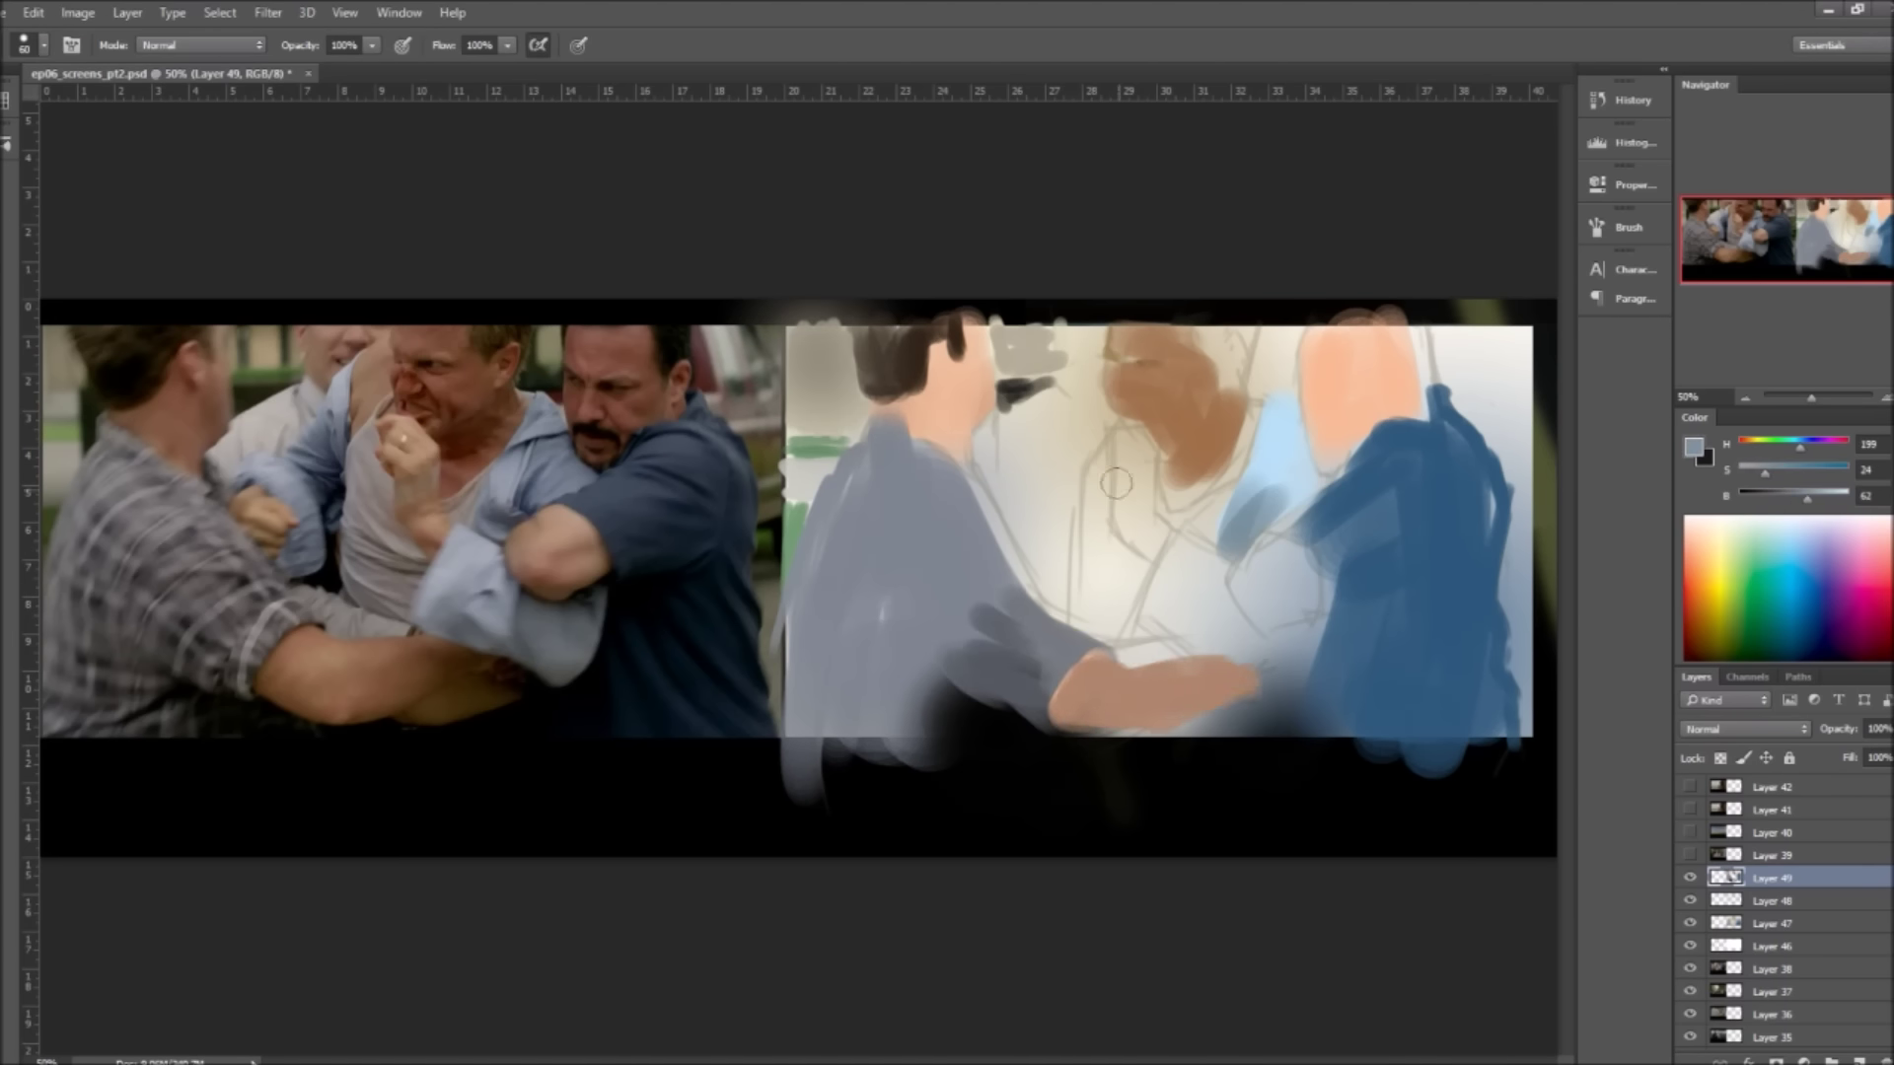
mouse_move(1081, 391)
left_mouse_down()
mouse_move(1050, 479)
mouse_move(996, 474)
mouse_move(1056, 592)
mouse_move(1076, 488)
mouse_move(1073, 631)
left_mouse_up()
left_click(1016, 390, "alt")
left_click(1164, 434, "alt")
left_click(1352, 395, "alt")
left_click_drag(1134, 434, 1150, 552)
left_click(1263, 444, "alt")
mouse_move(1164, 631)
left_mouse_down()
mouse_move(1253, 651)
mouse_move(1312, 700)
left_mouse_up()
left_click_drag(1275, 565, 1282, 612)
Step: Add near-white and peach highlights to the middle figure and lighten the brown face's top
left_click(1105, 572, "alt")
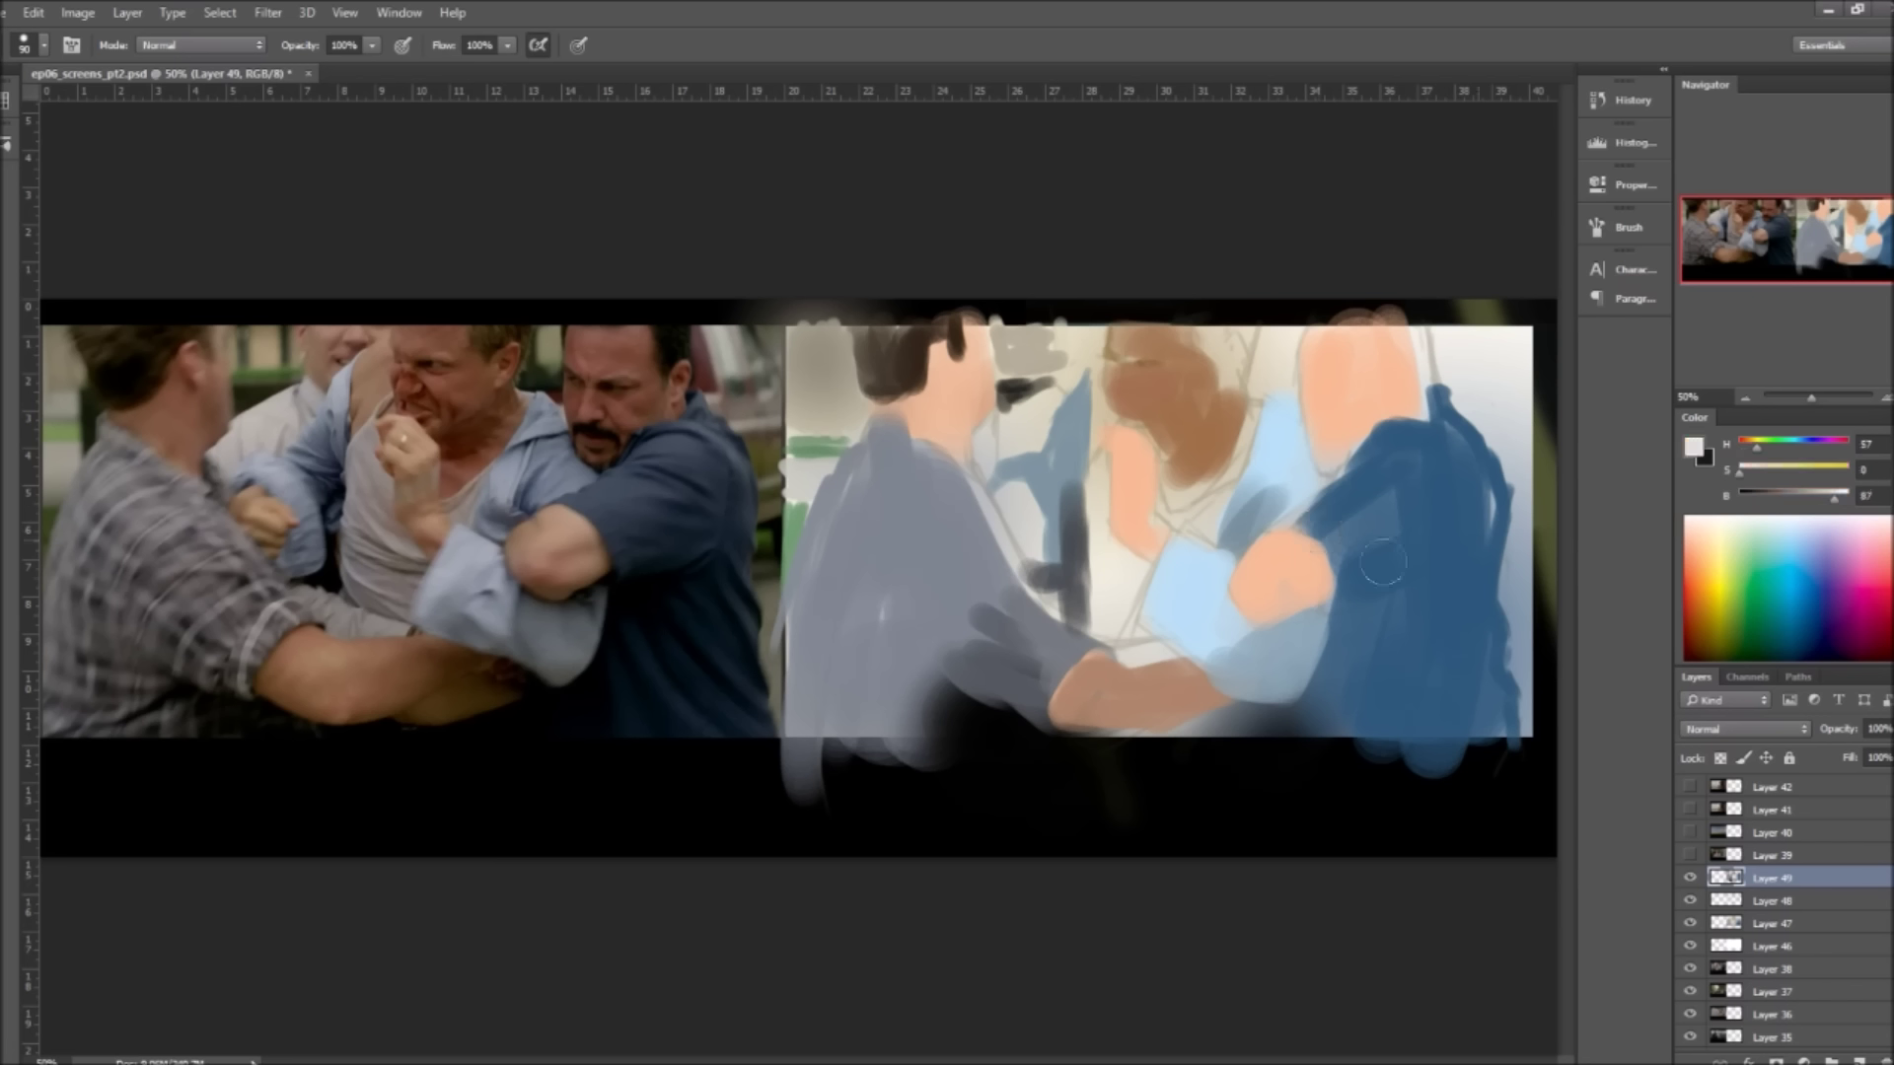
left_click_drag(1105, 602, 1120, 488)
left_click(1125, 484, "alt")
mouse_move(1001, 498)
left_mouse_down()
mouse_move(1026, 567)
mouse_move(1051, 567)
left_mouse_up()
left_click(1253, 424, "alt")
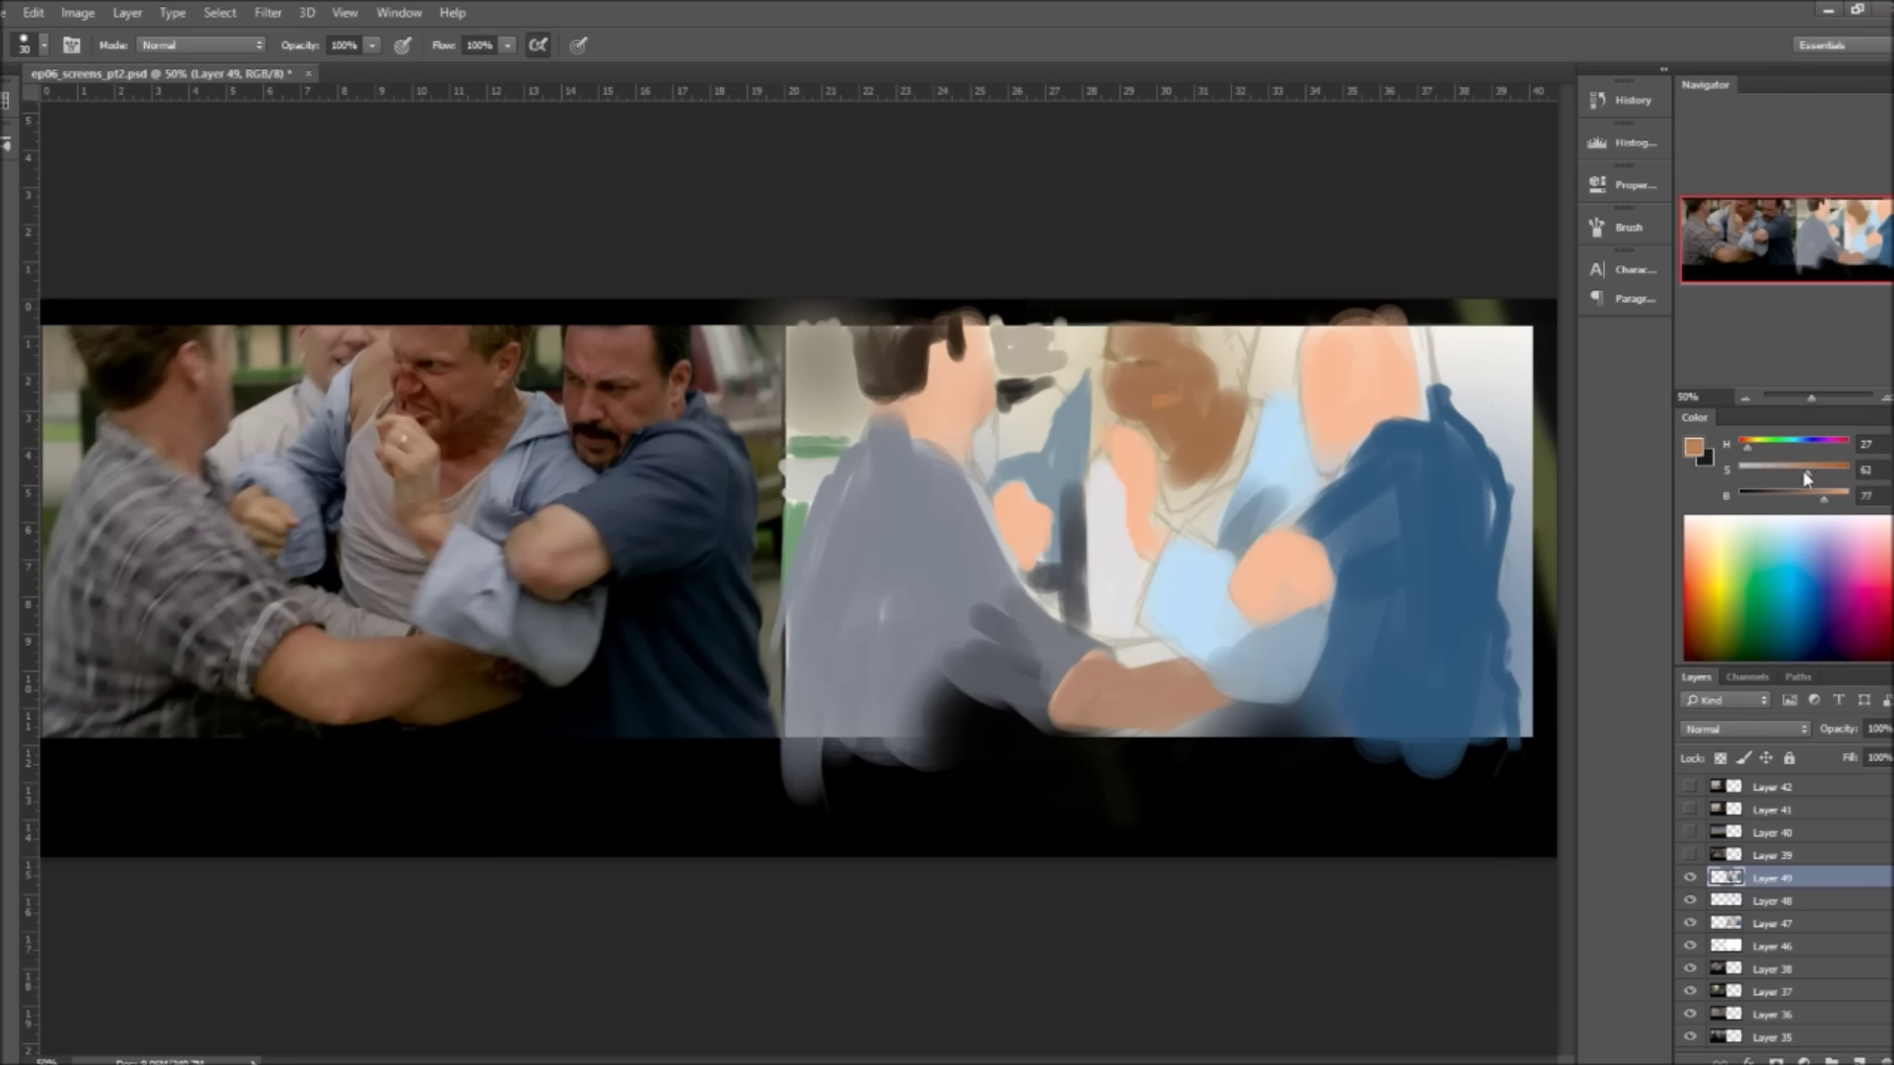
key("bracketleft")
key("bracketleft")
left_click_drag(1134, 330, 1169, 395)
Step: Paint dark hair on the central head and grey-green strokes behind the heads
left_click_drag(1184, 523, 1247, 405)
key("bracketleft")
left_click_drag(1199, 315, 1238, 395)
mouse_move(1263, 325)
left_mouse_down()
mouse_move(1258, 390)
mouse_move(1277, 395)
left_mouse_up()
left_click(1288, 316, "alt")
key("bracketright")
key("bracketright")
left_click(1223, 346, "alt")
key("bracketleft")
key("bracketleft")
Step: Paint brown hair on the right figure and lighten a dark area with peach
left_click_drag(1411, 321, 1431, 395)
left_click_drag(1322, 321, 1312, 380)
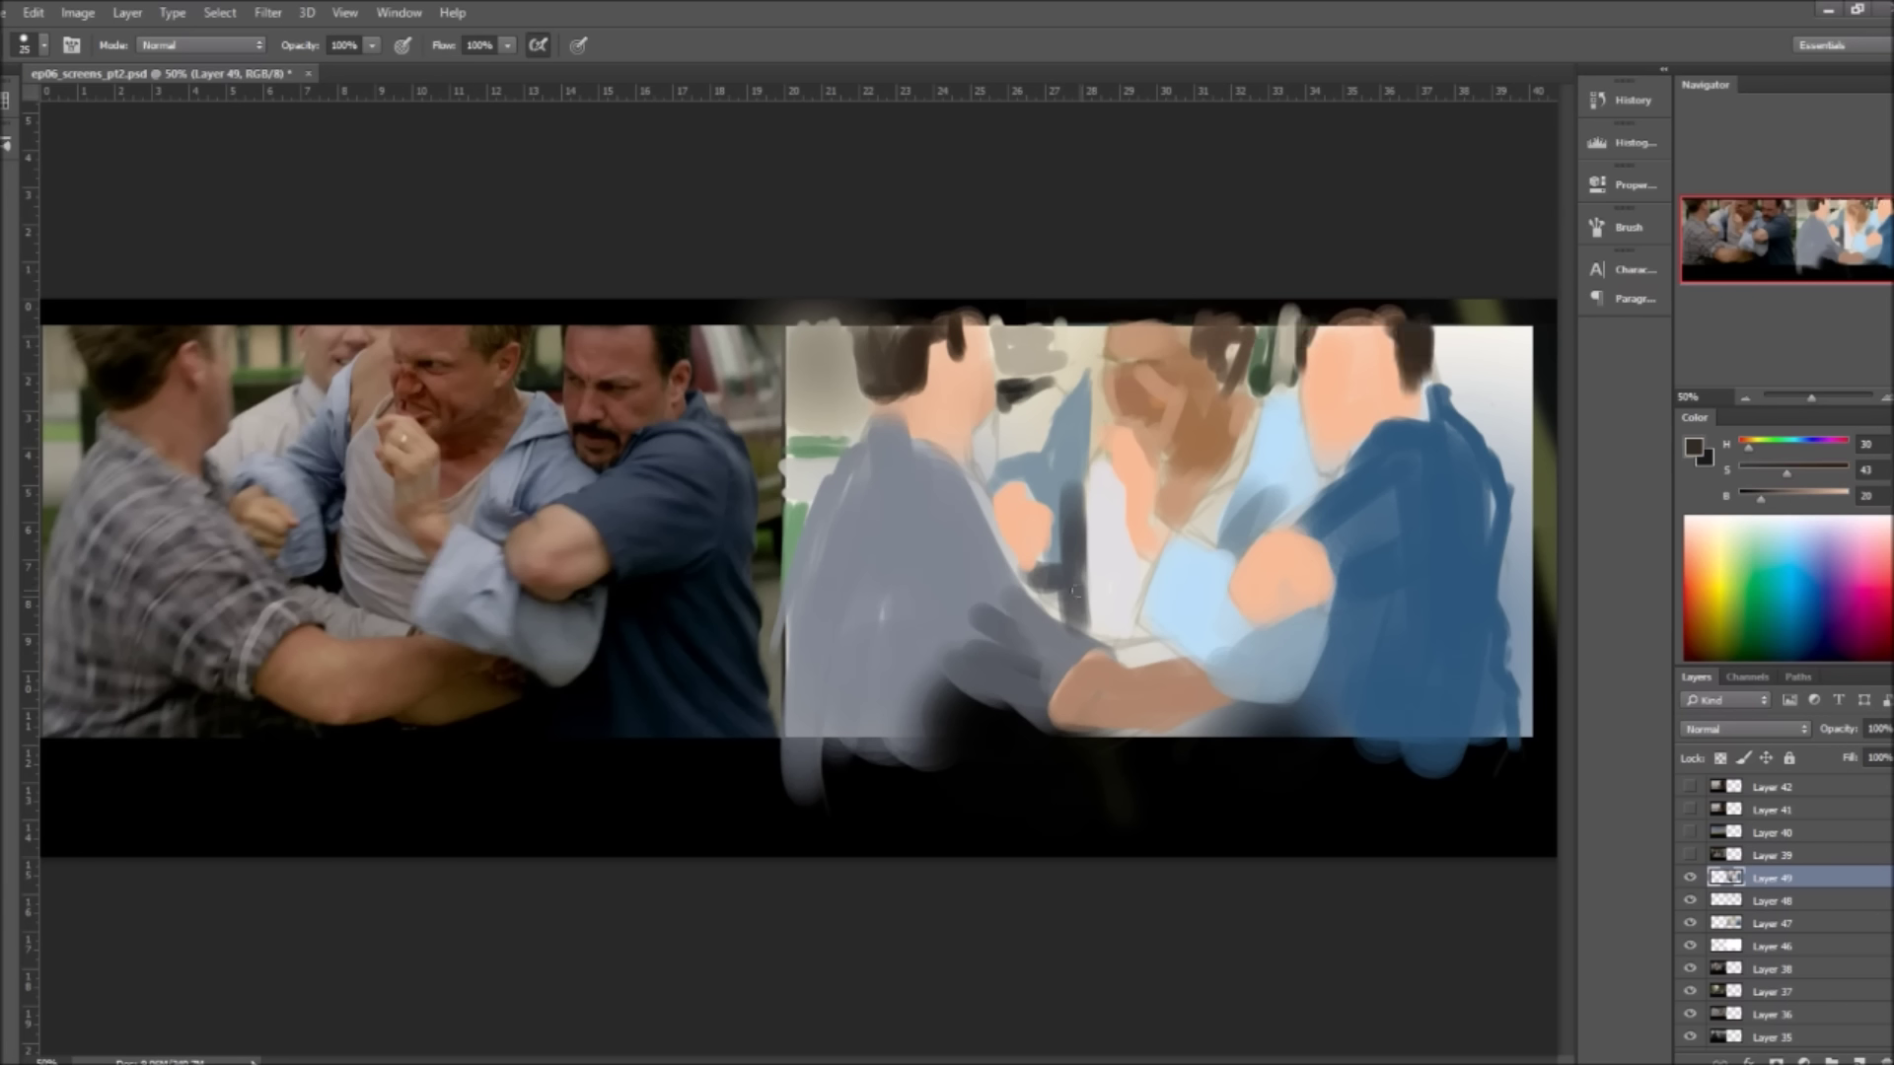
left_click(1420, 345, "alt")
left_click_drag(1445, 325, 1460, 400)
left_click(1021, 458, "alt")
mouse_move(1068, 399)
left_mouse_down()
mouse_move(1065, 315)
mouse_move(1085, 394)
left_mouse_up()
left_click(1086, 355, "alt")
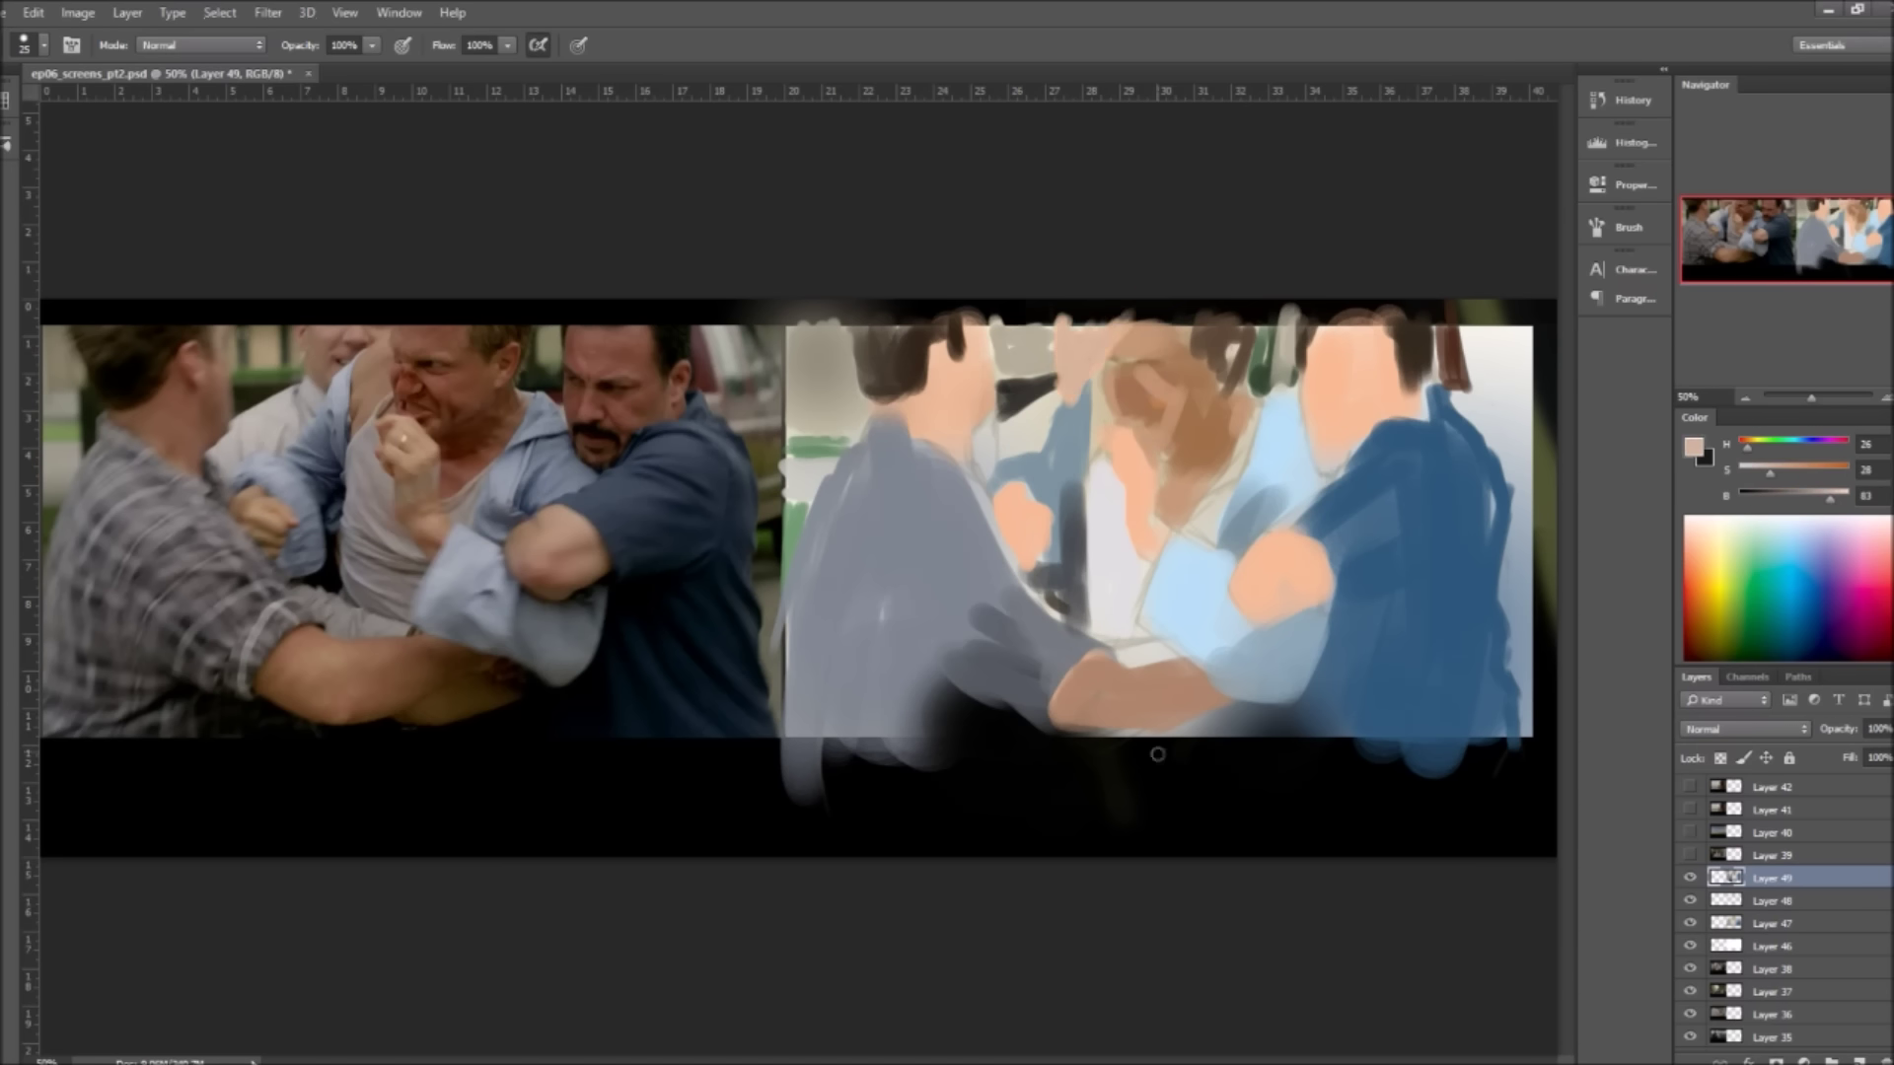
Step: Darken the painting's lower-left, lower-right and bottom edge with black gradients
key("g")
left_click(1054, 826, "alt")
left_click_drag(927, 779, 927, 552)
left_click_drag(1342, 779, 1341, 513)
left_click_drag(1174, 769, 1174, 631)
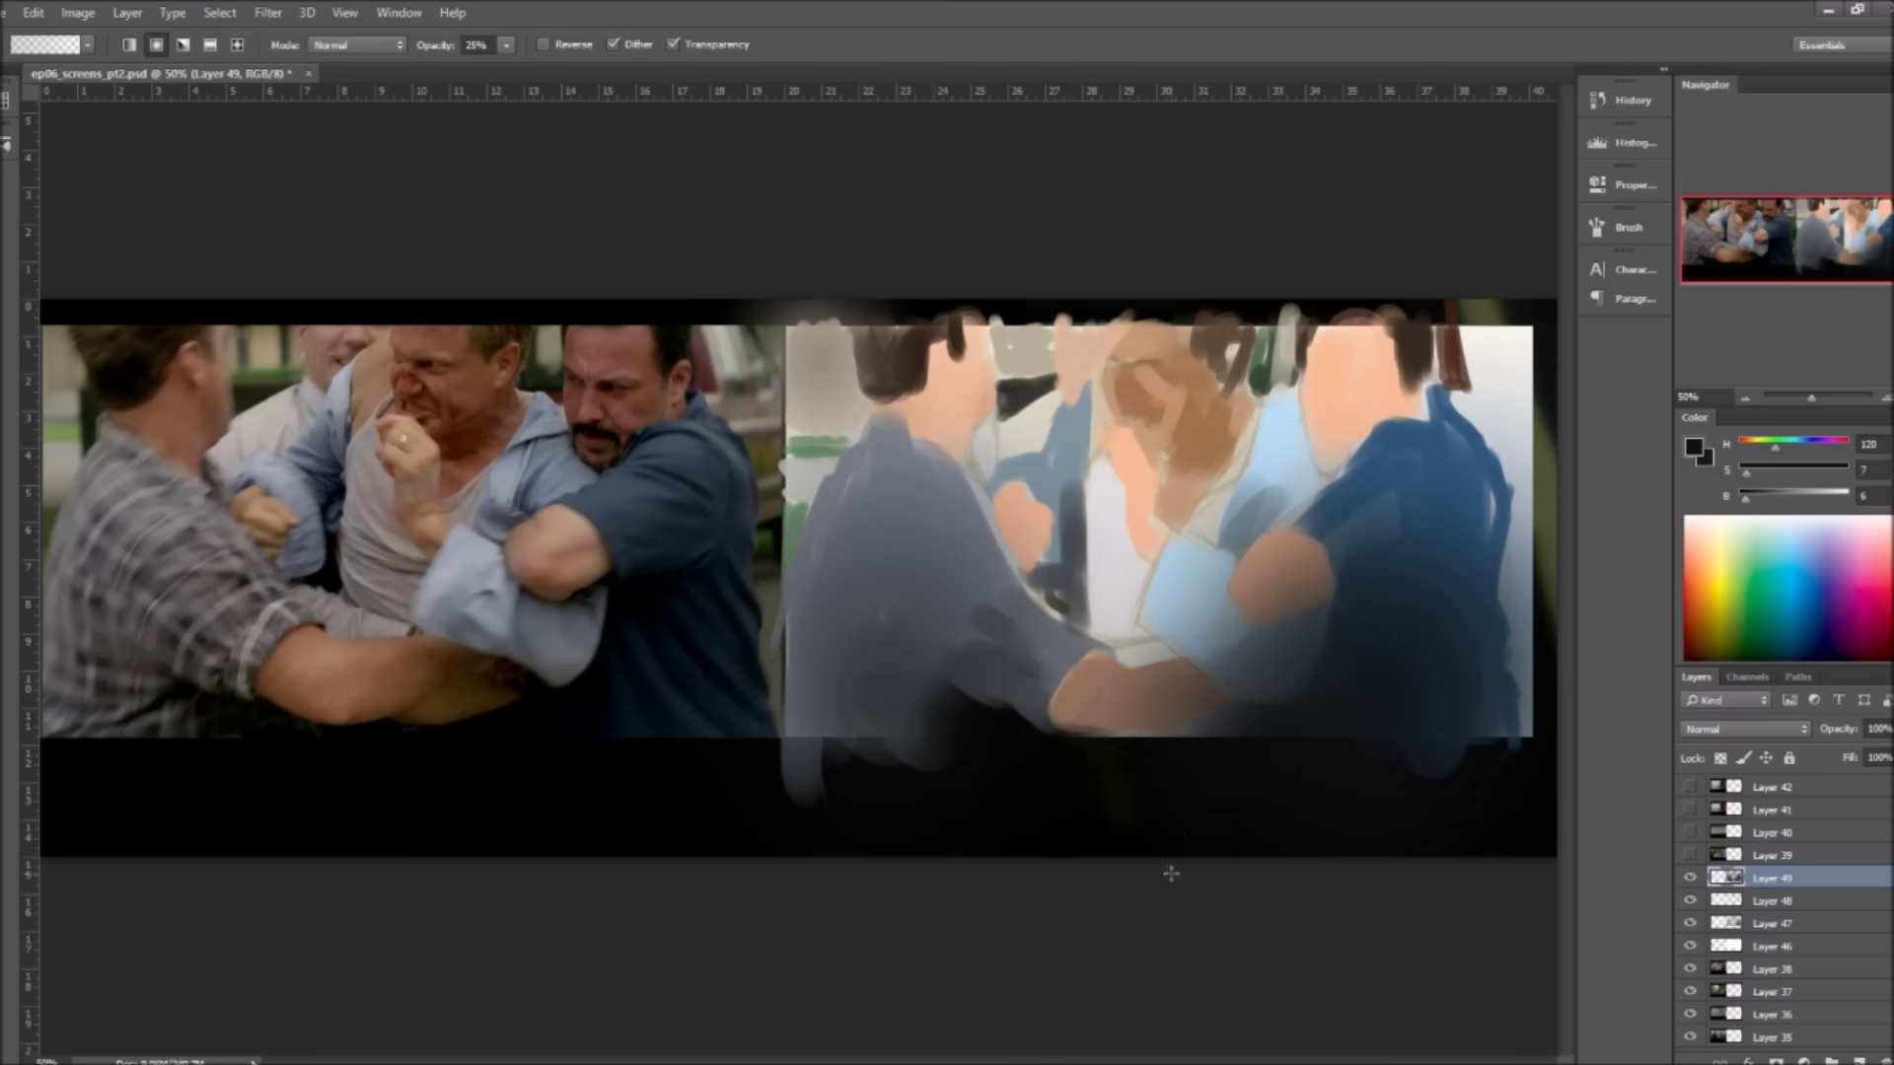
key("b")
left_click(1217, 639, "alt")
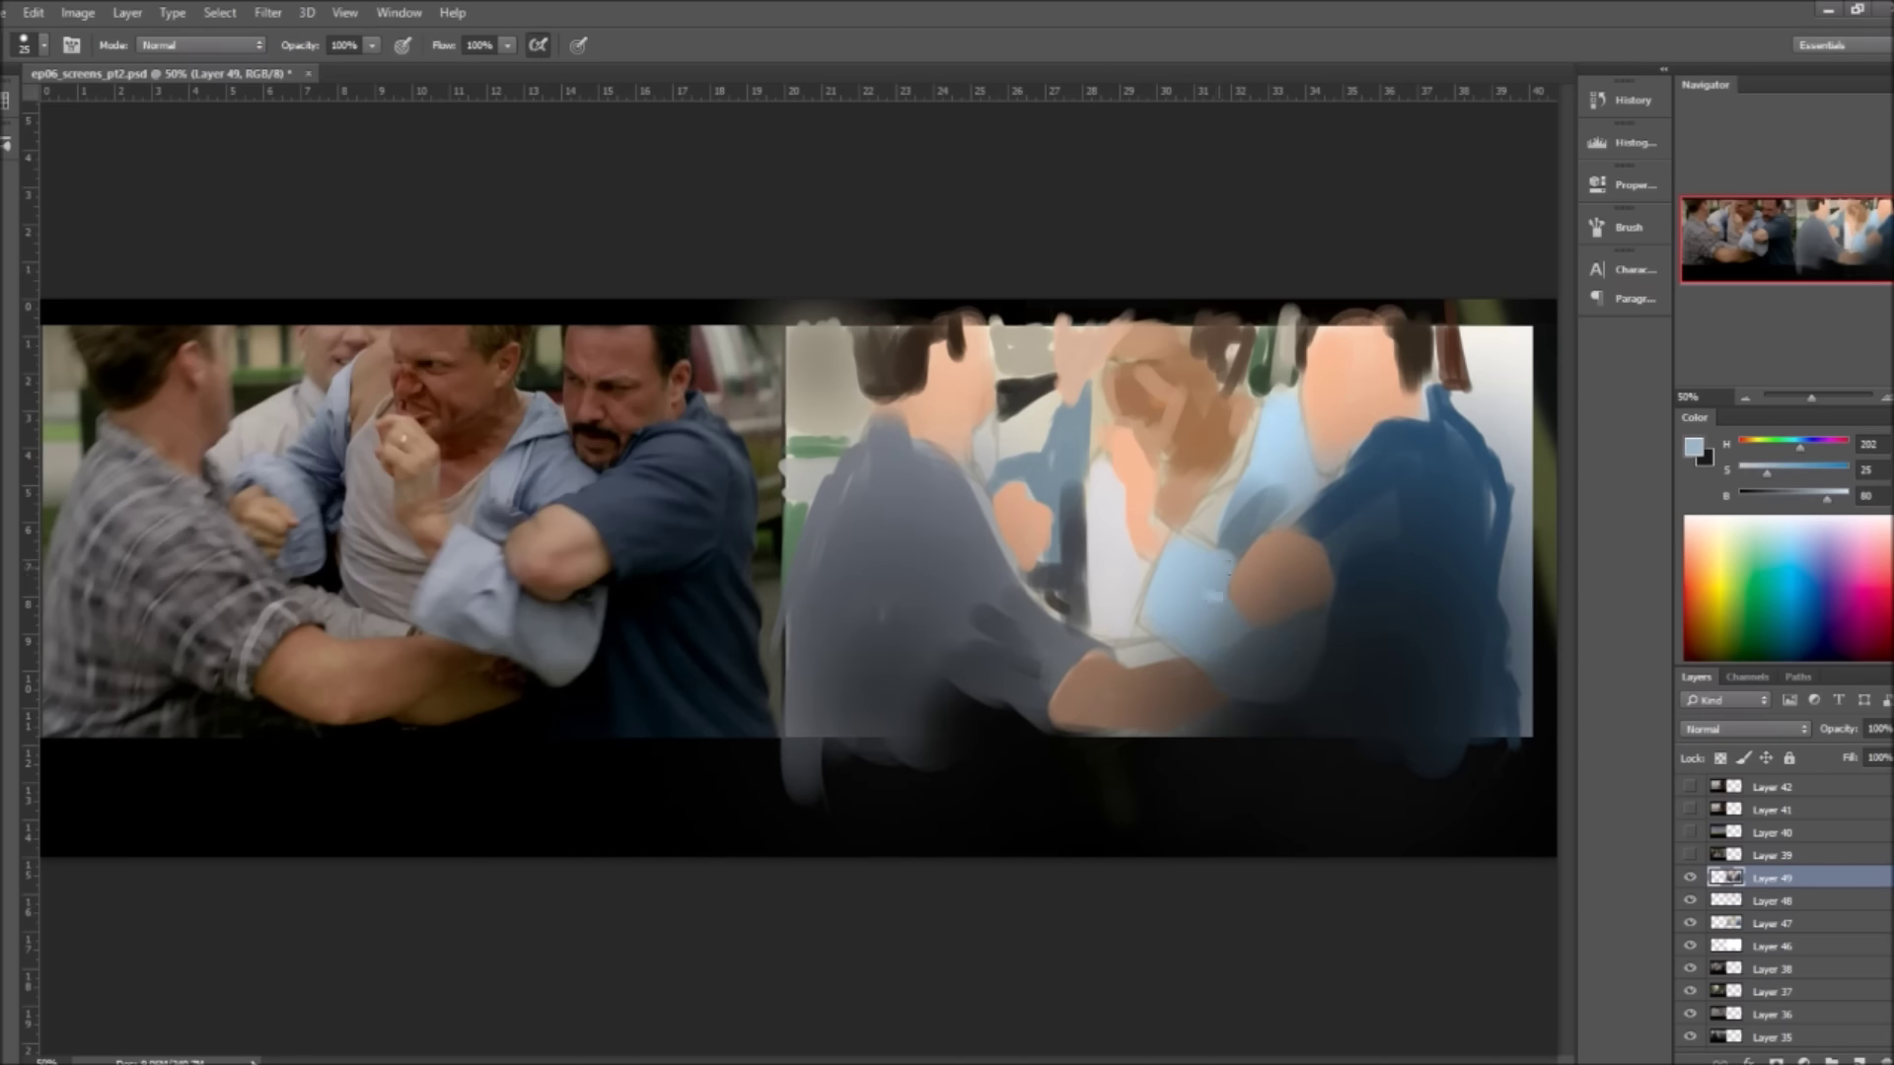
Step: Marquee the central man's face in the reference photo
key("v")
key("ctrl+j")
left_click_drag(414, 773, 837, 773)
Step: Copy the central man's face onto its own layer and move it over the painting's left
key("ctrl+plus")
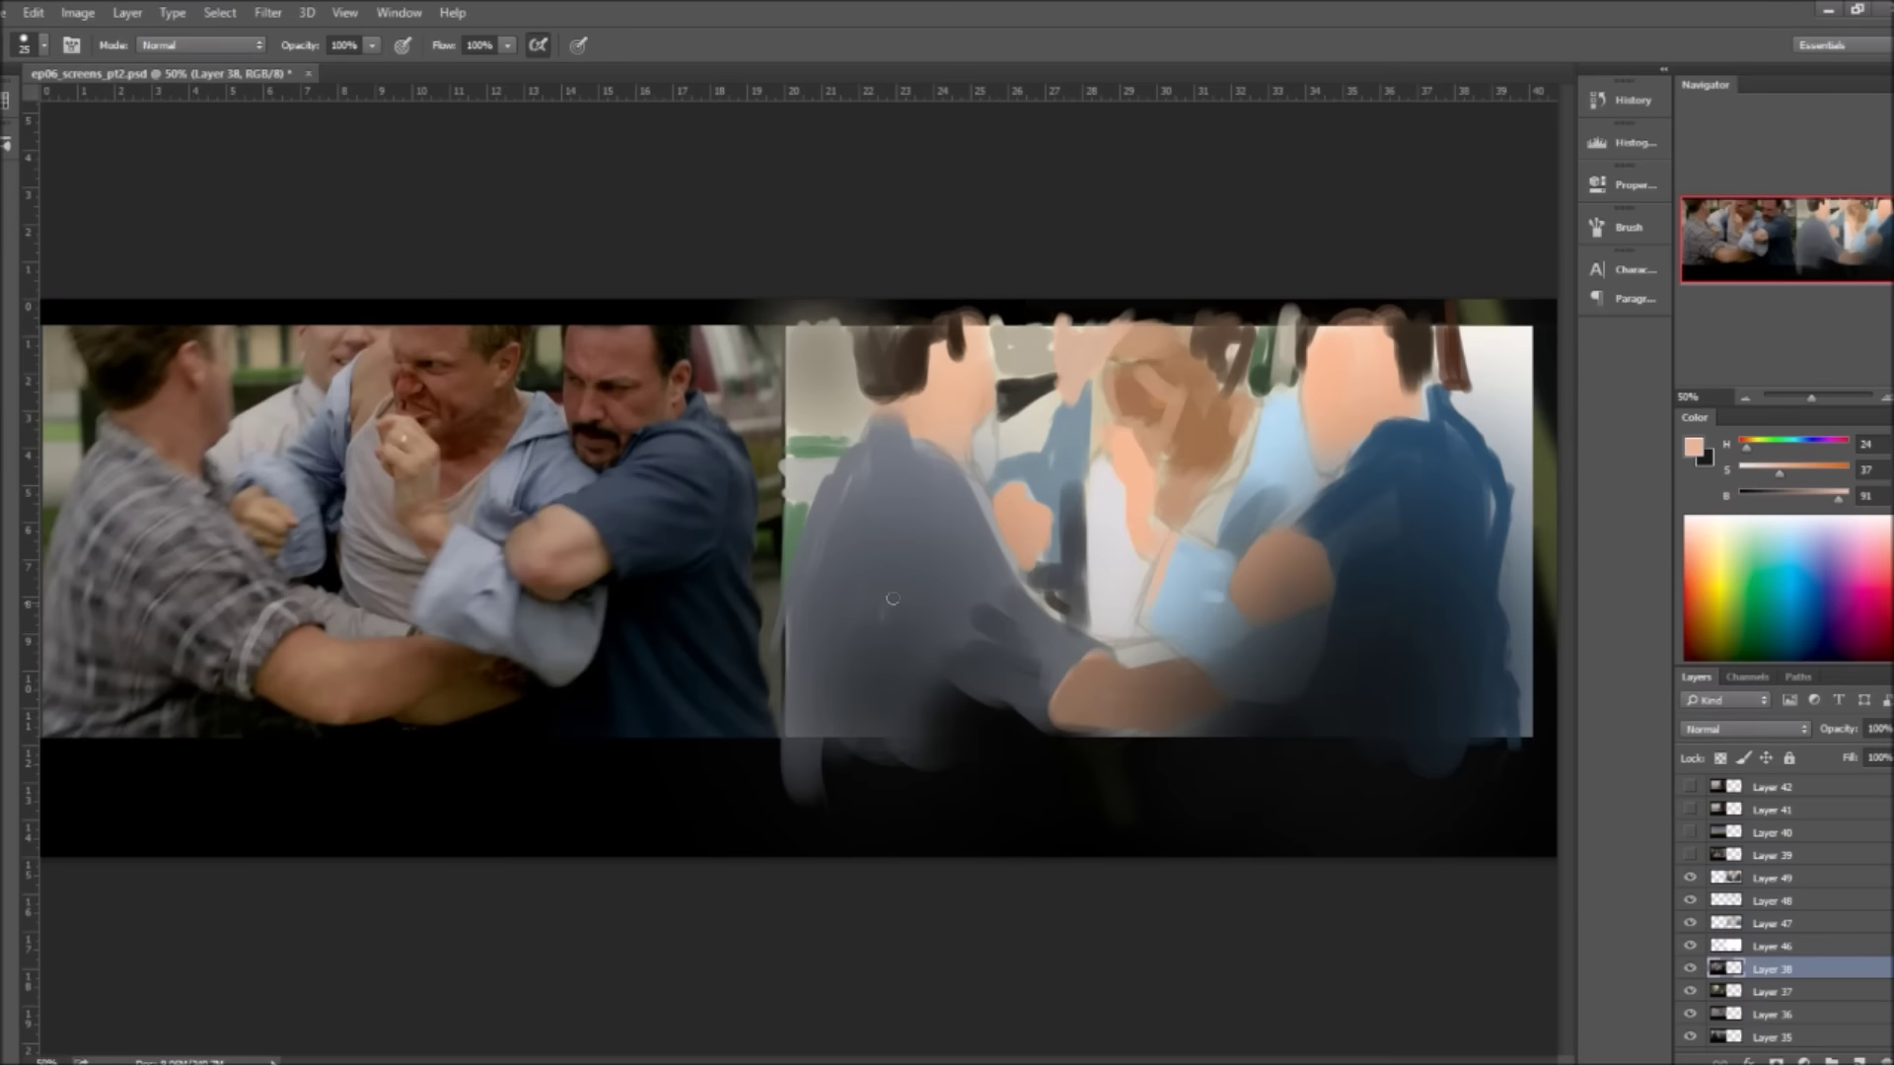
key("m")
mouse_move(278, 306)
left_mouse_down()
mouse_move(680, 532)
mouse_move(1212, 533)
left_mouse_up()
key("v")
key("ctrl+j")
key("ctrl+plus")
left_click_drag(804, 651, 705, 651)
Step: Add a new line-work layer and set the brush colour to dark brown
key("ctrl+shift+alt+n")
key("b")
left_click(1085, 380, "alt")
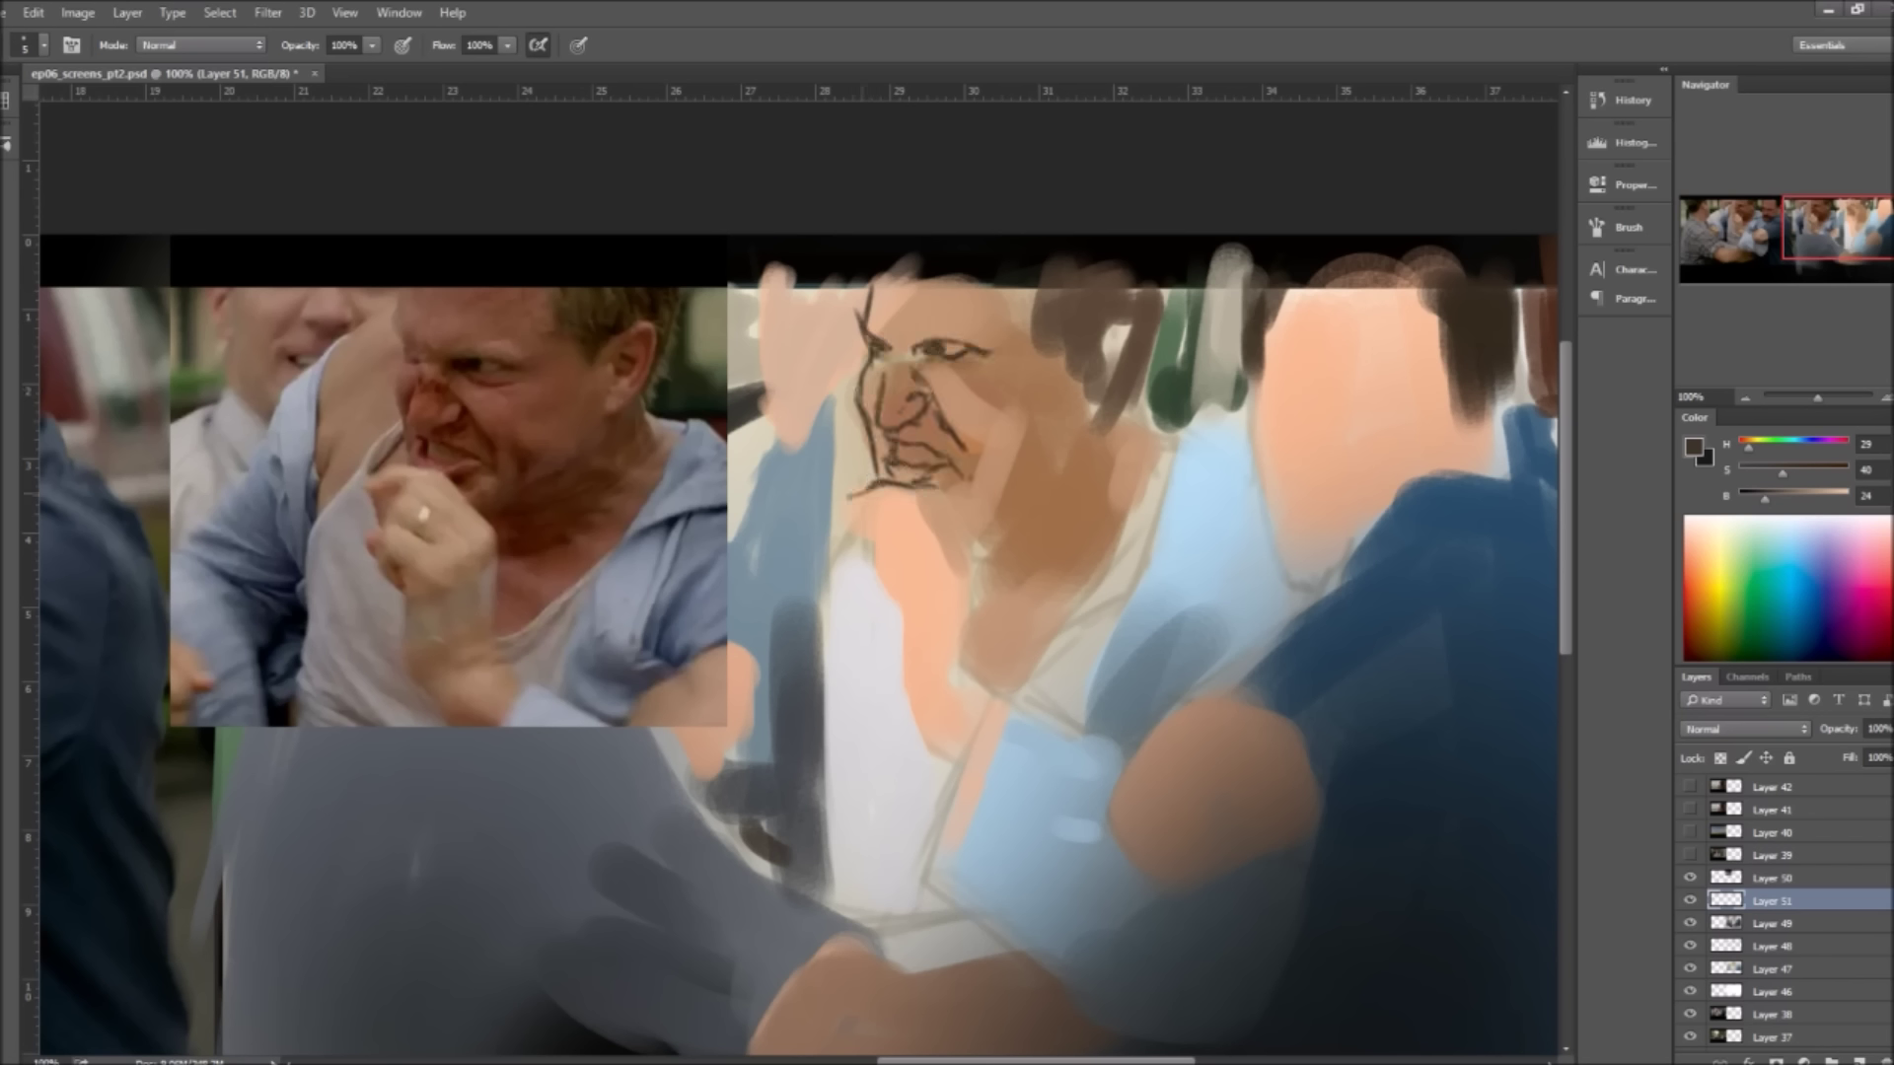
Step: Draw dark outline strokes over the central figure's hand, fingers, ear, jaw and arms
left_click_drag(939, 489, 992, 684)
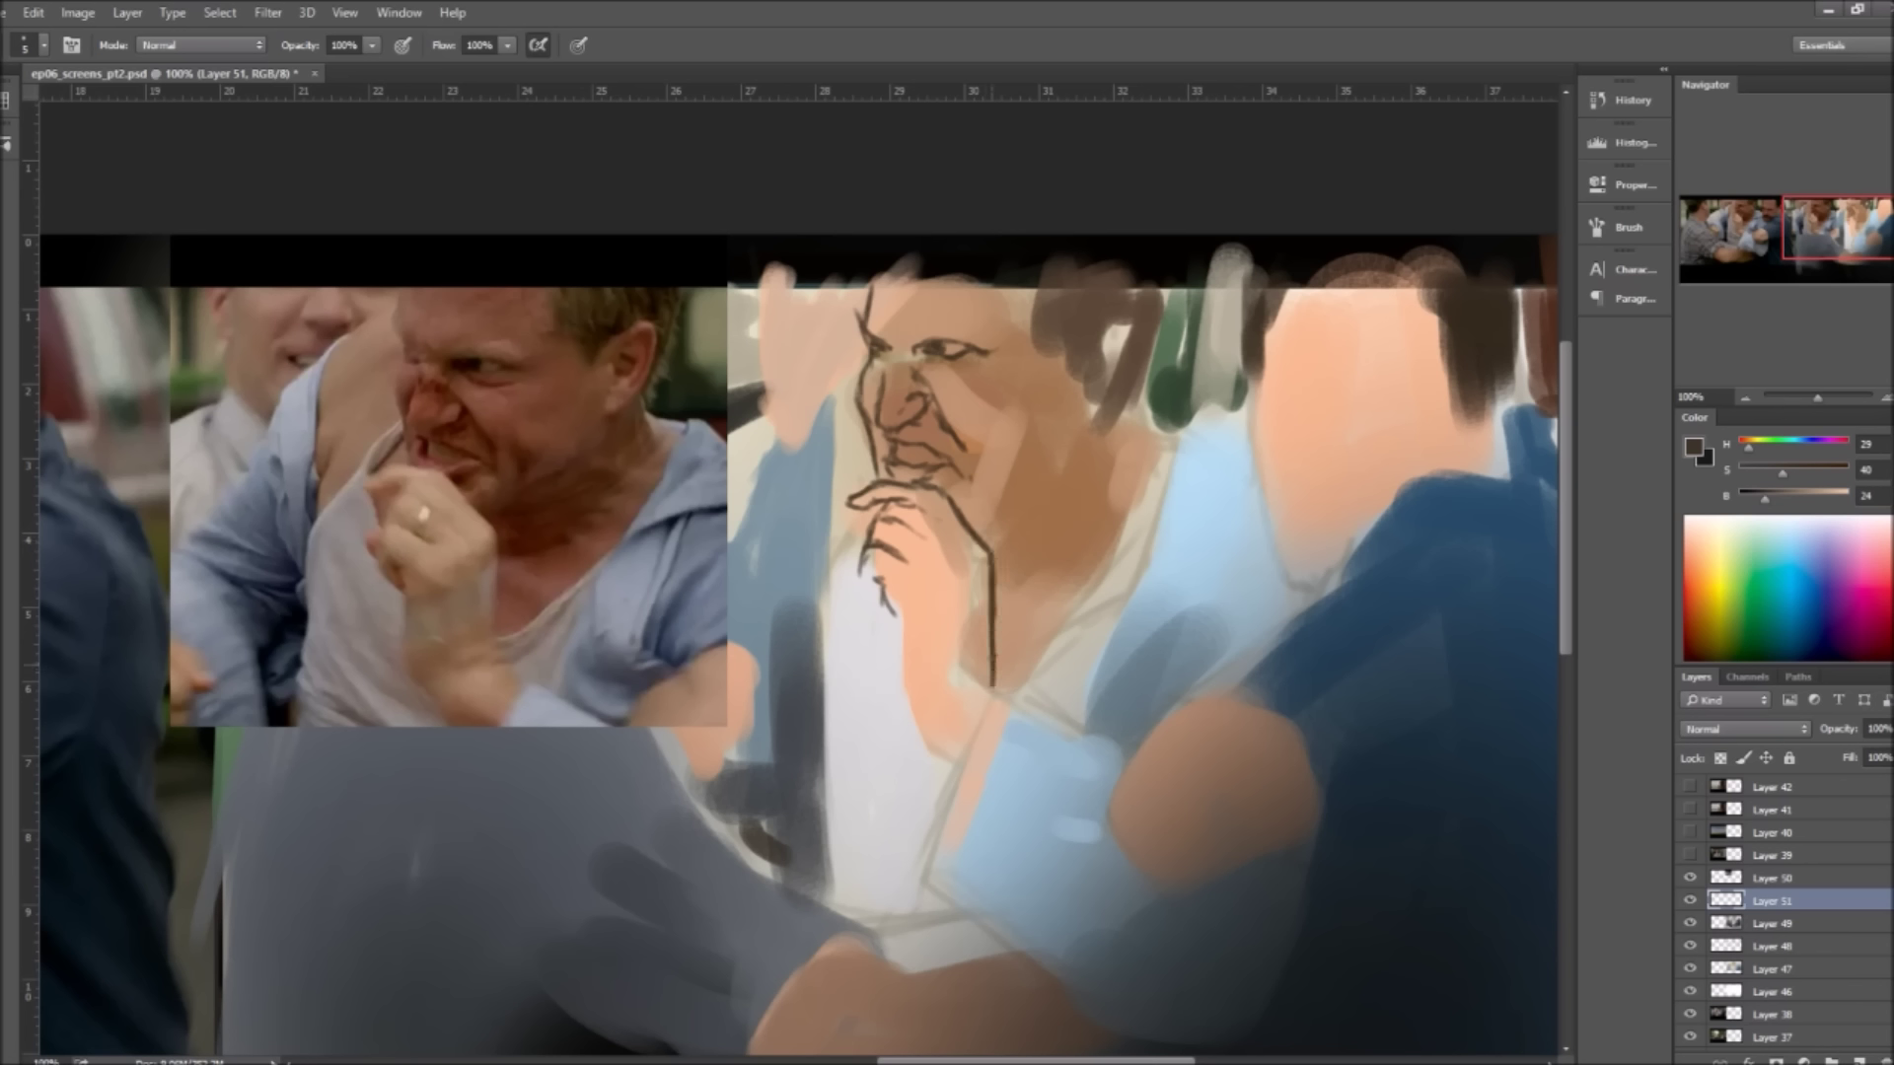
left_click_drag(885, 584, 947, 768)
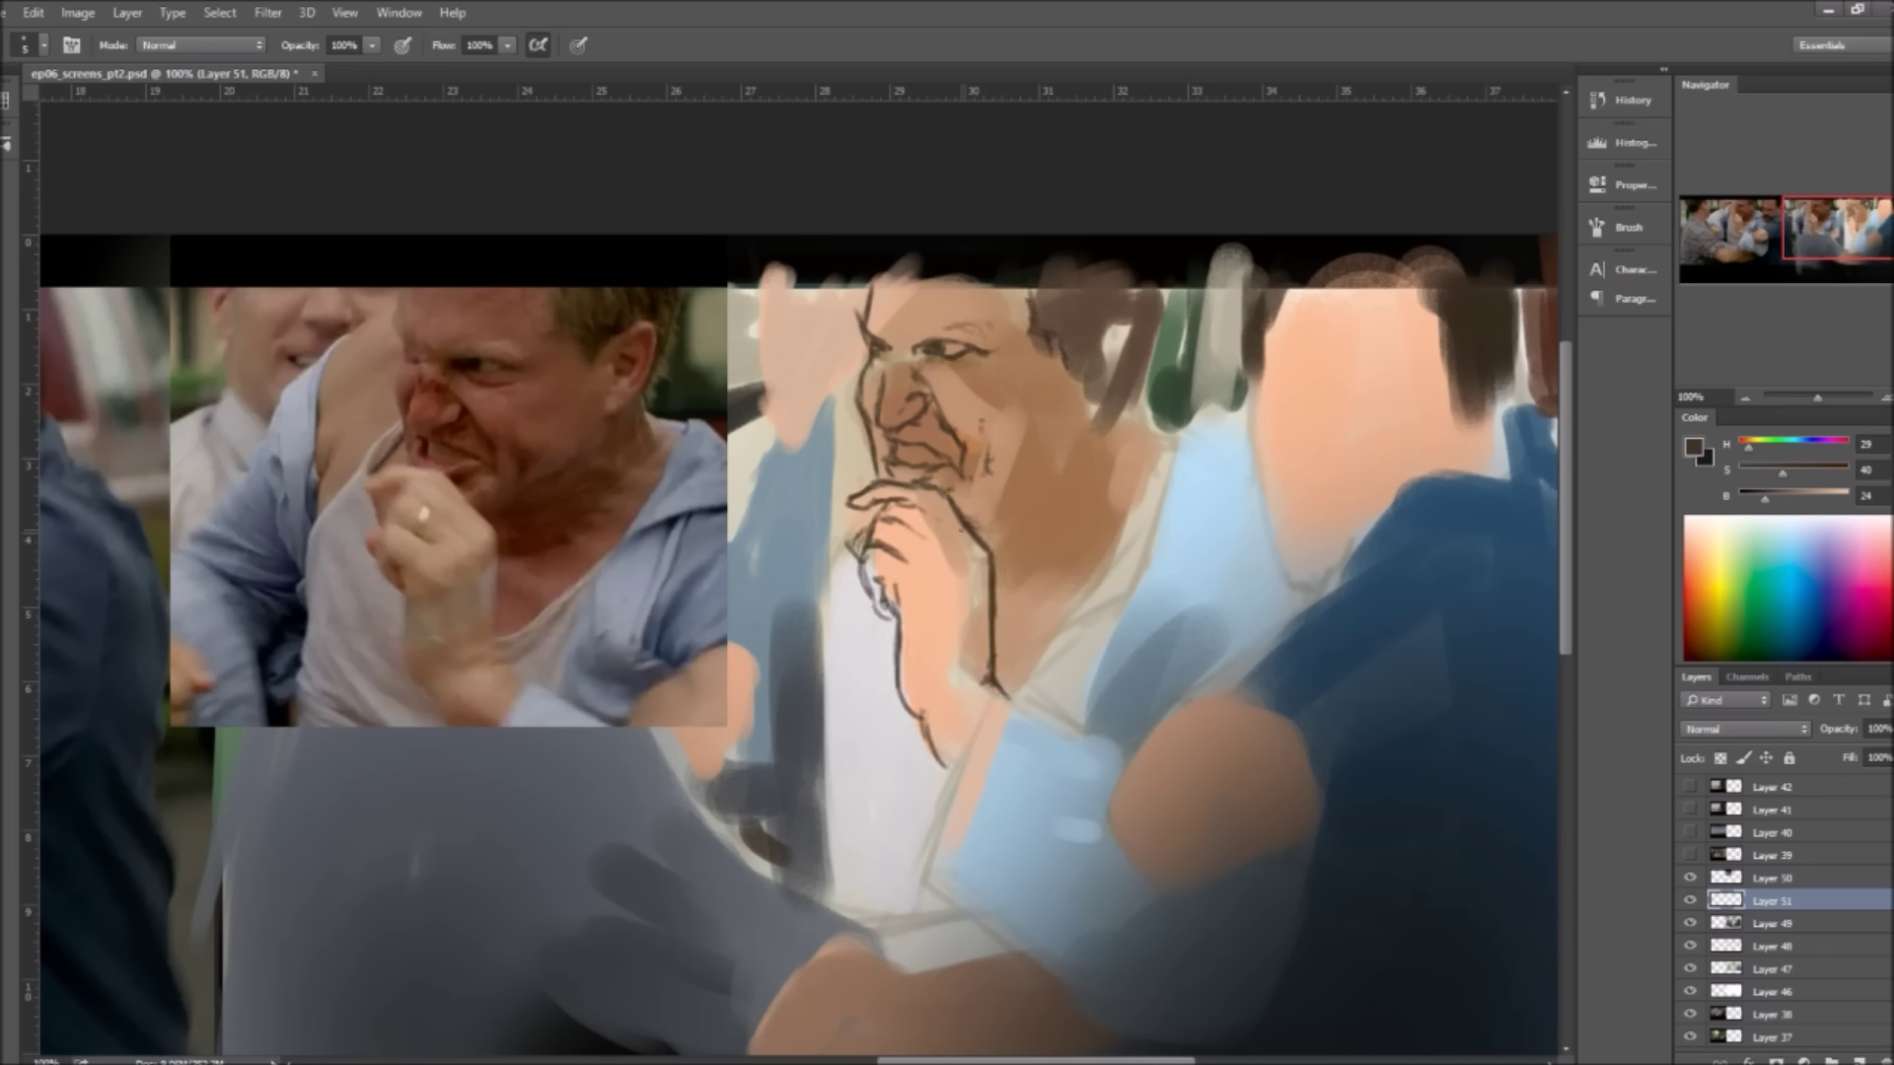
mouse_move(1149, 291)
left_mouse_down()
mouse_move(1124, 434)
mouse_move(1018, 669)
left_mouse_up()
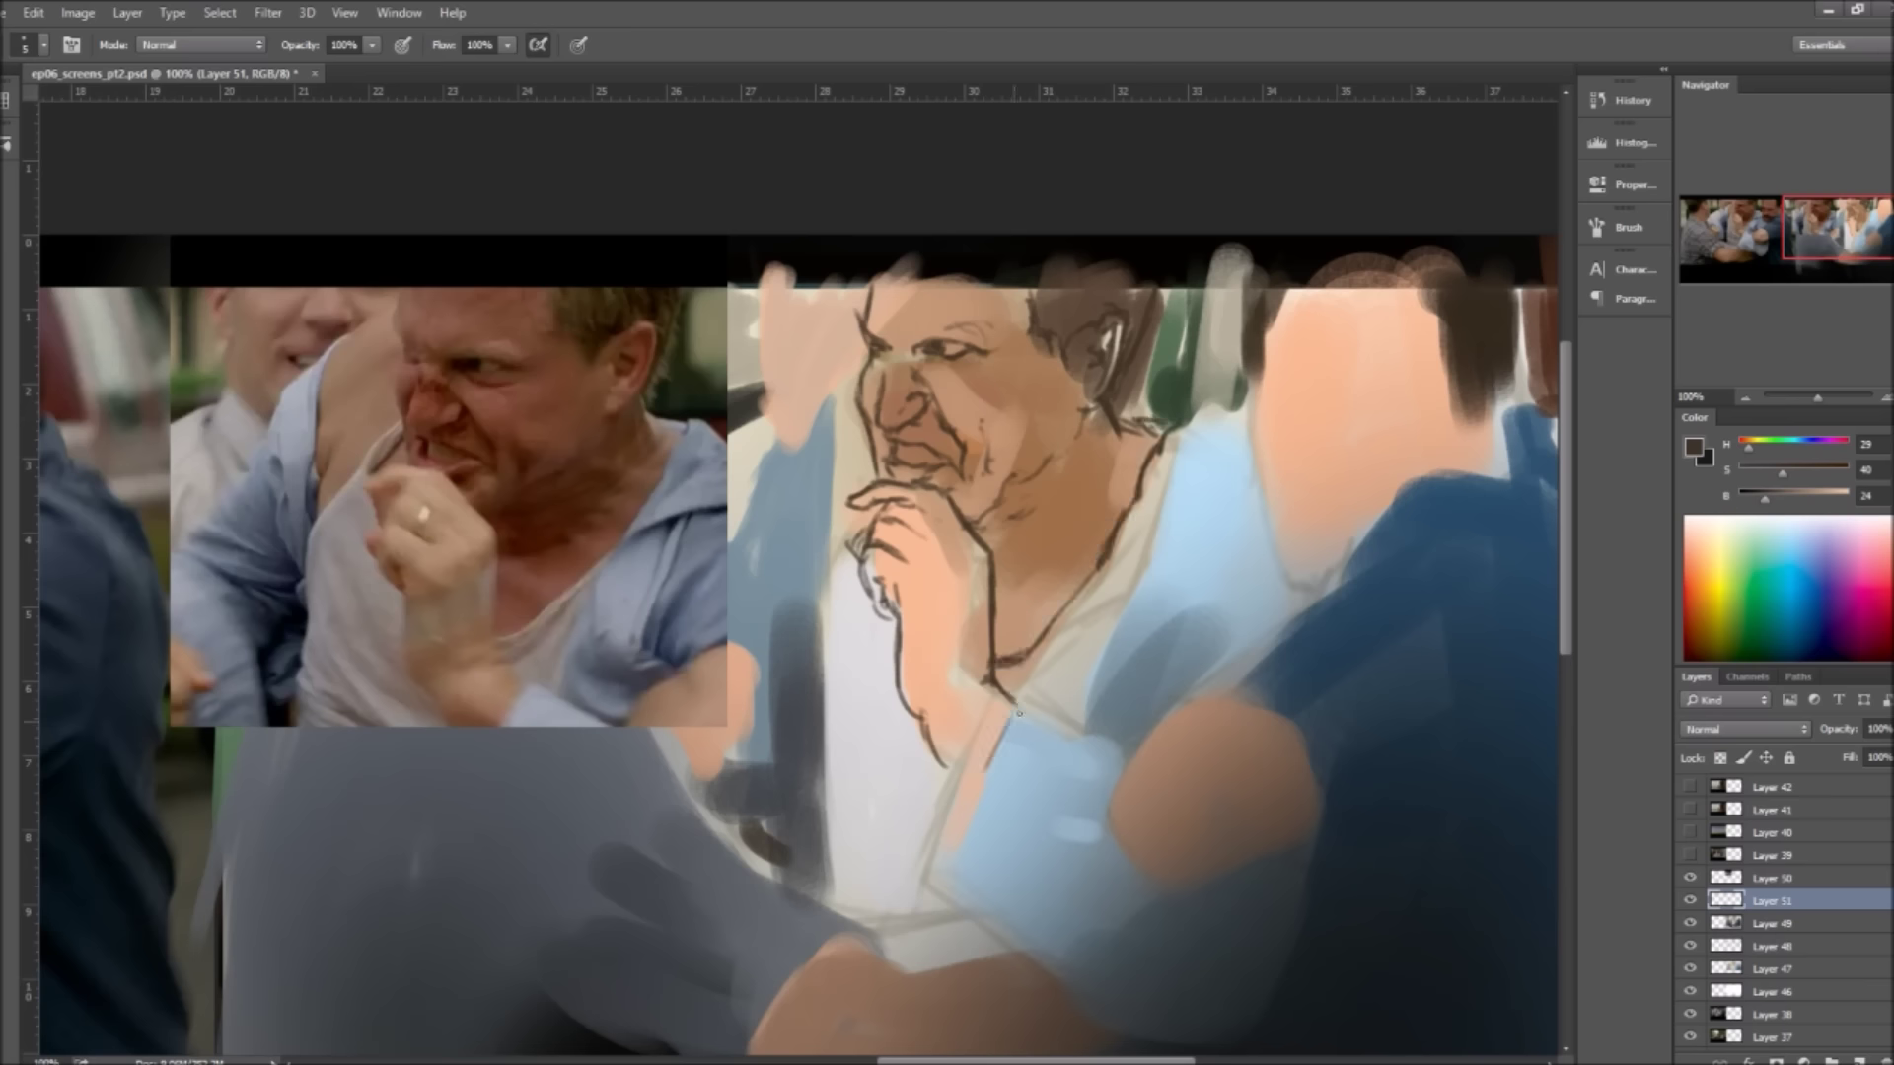
mouse_move(1219, 505)
left_mouse_down()
mouse_move(1115, 563)
mouse_move(1053, 740)
left_mouse_up()
mouse_move(875, 474)
left_mouse_down()
mouse_move(978, 474)
mouse_move(881, 666)
left_mouse_up()
left_click_drag(917, 533, 883, 779)
left_click_drag(904, 495, 896, 529)
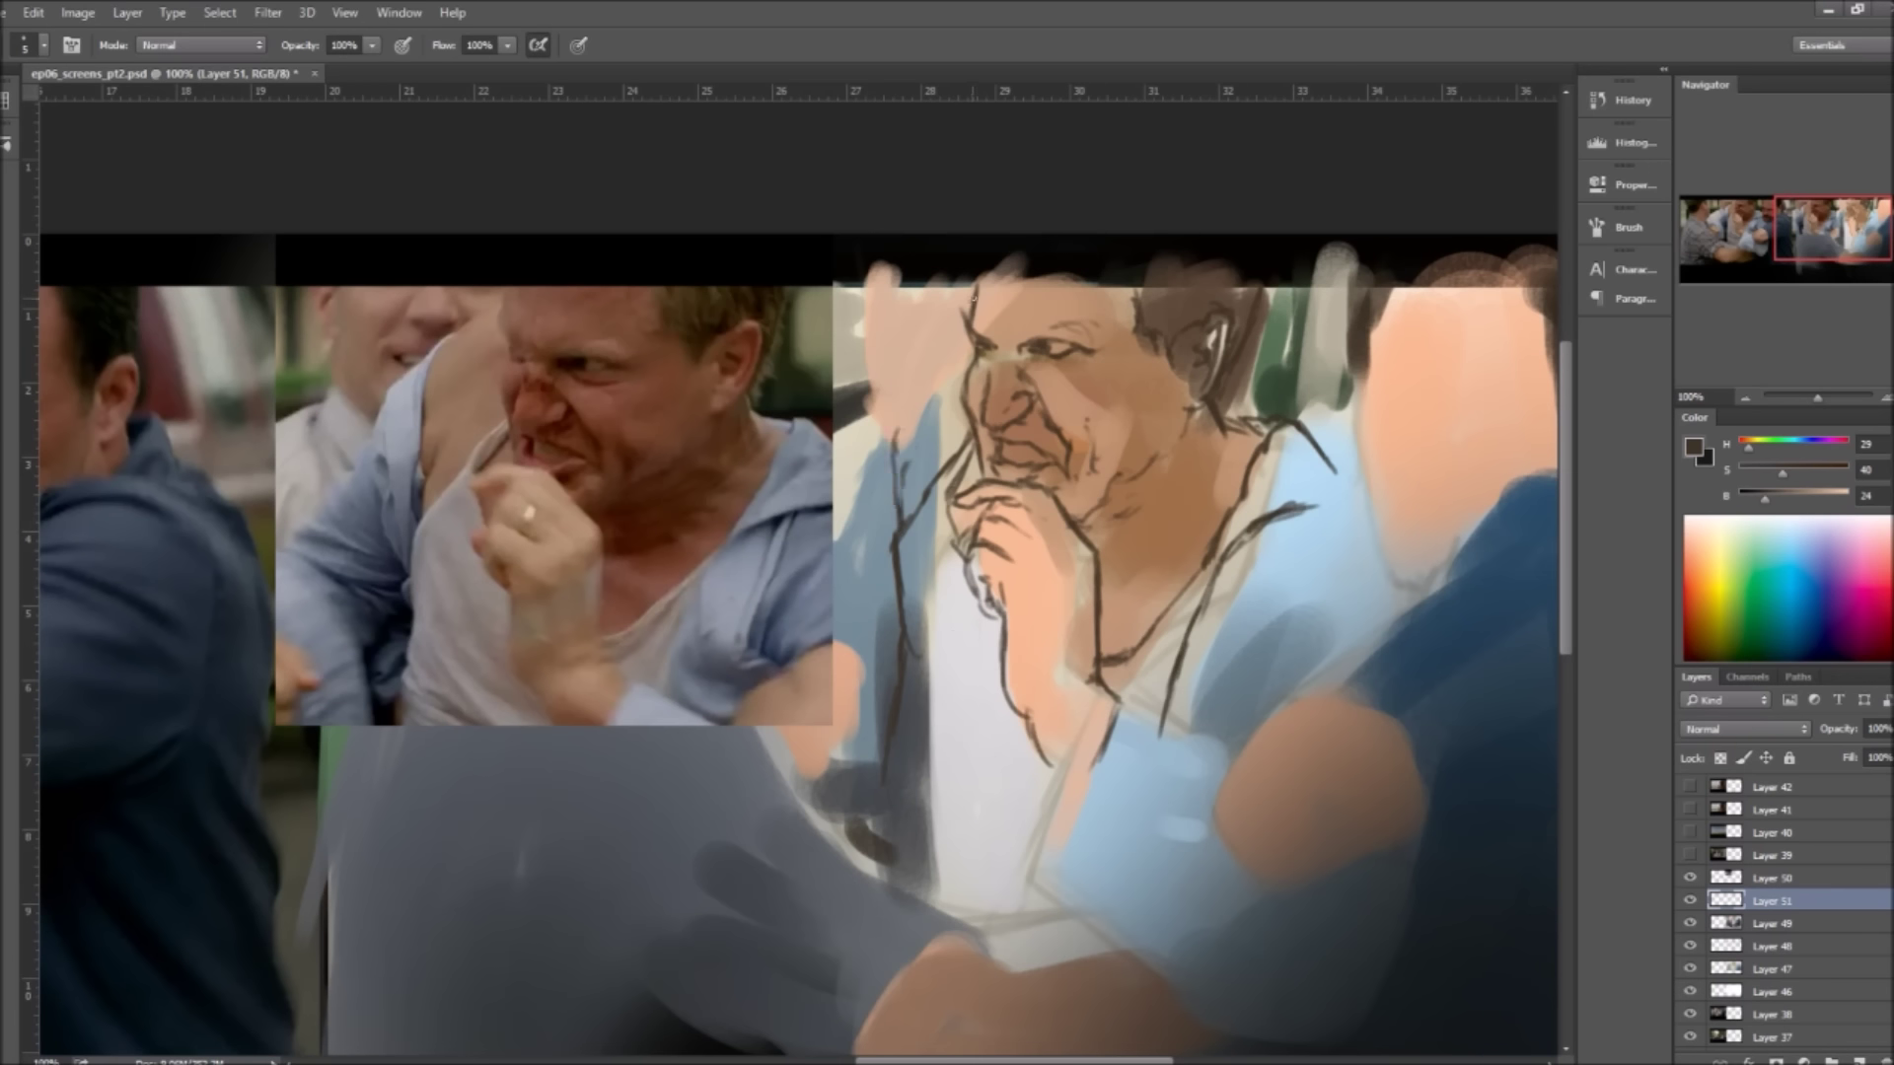
key("bracketleft")
key("bracketleft")
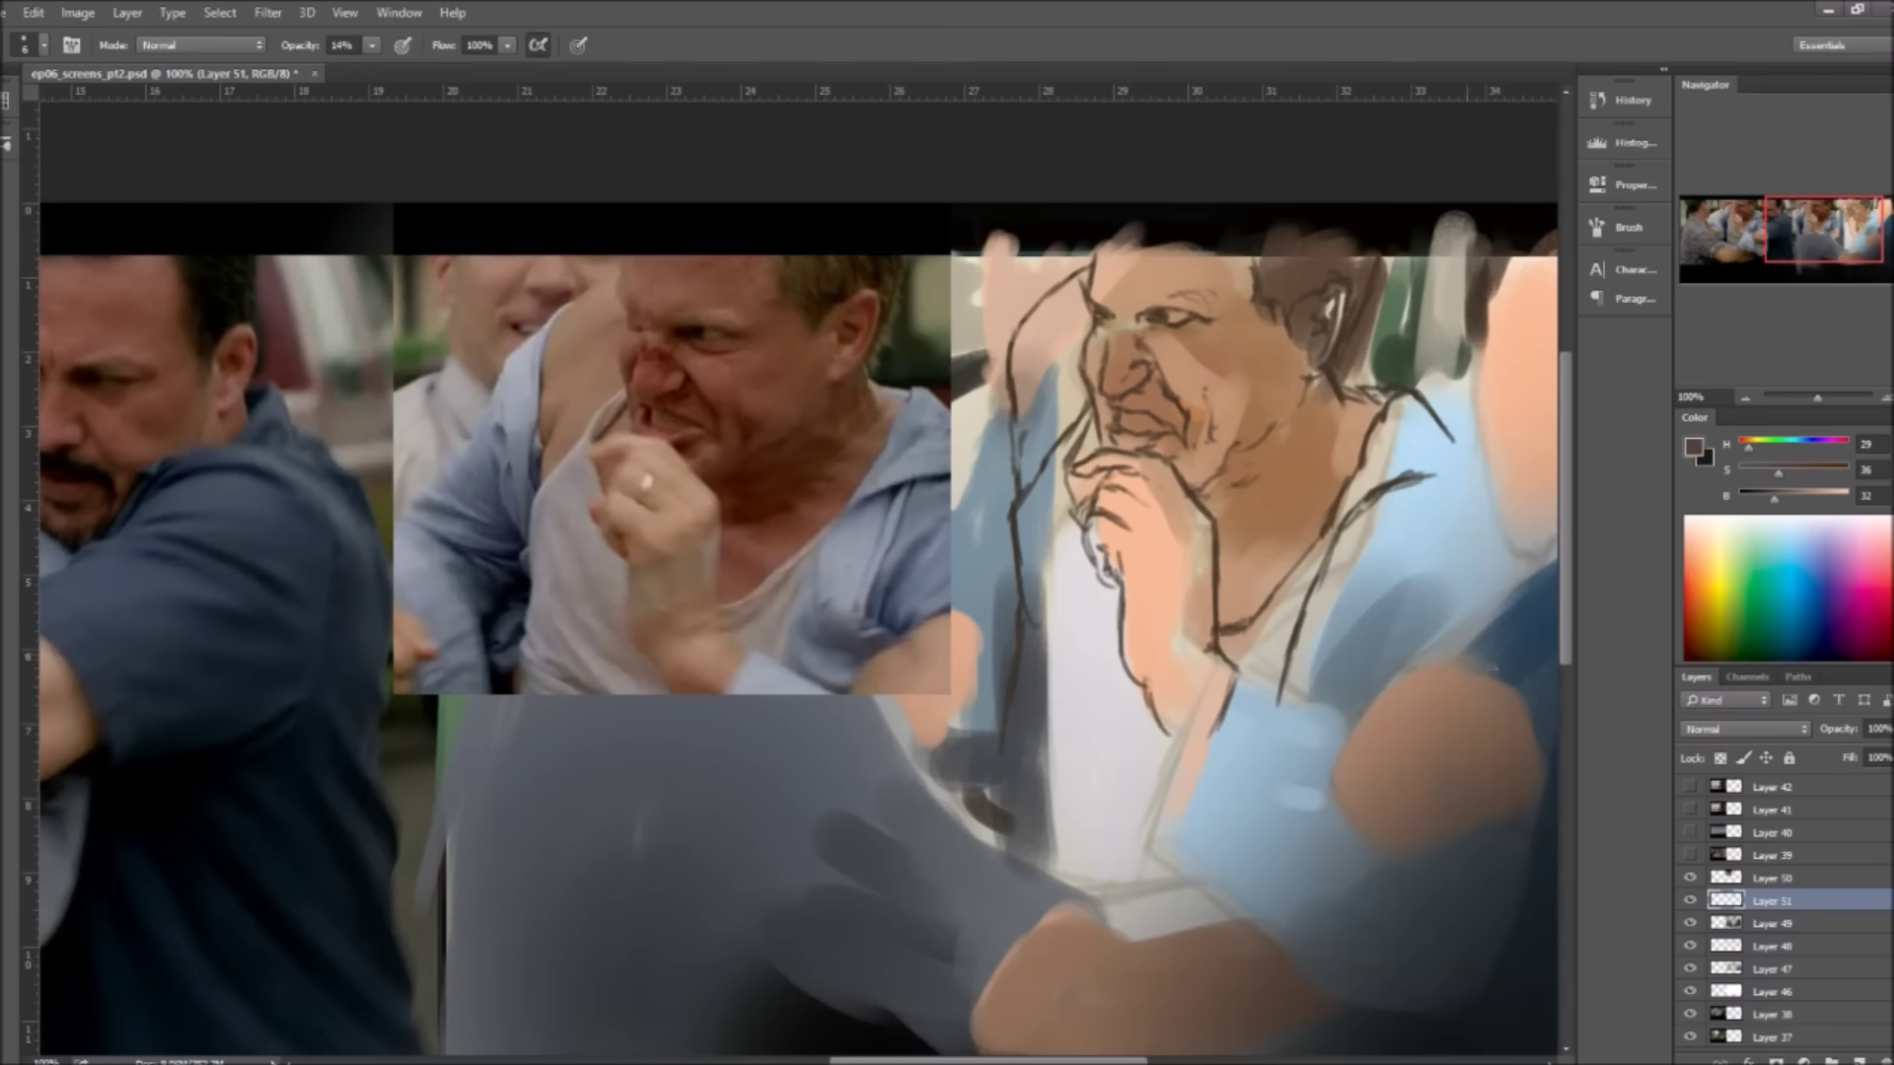
Step: Shift the reference photo left and sketch dark lines on the painting's left side
left_click_drag(826, 549, 636, 549)
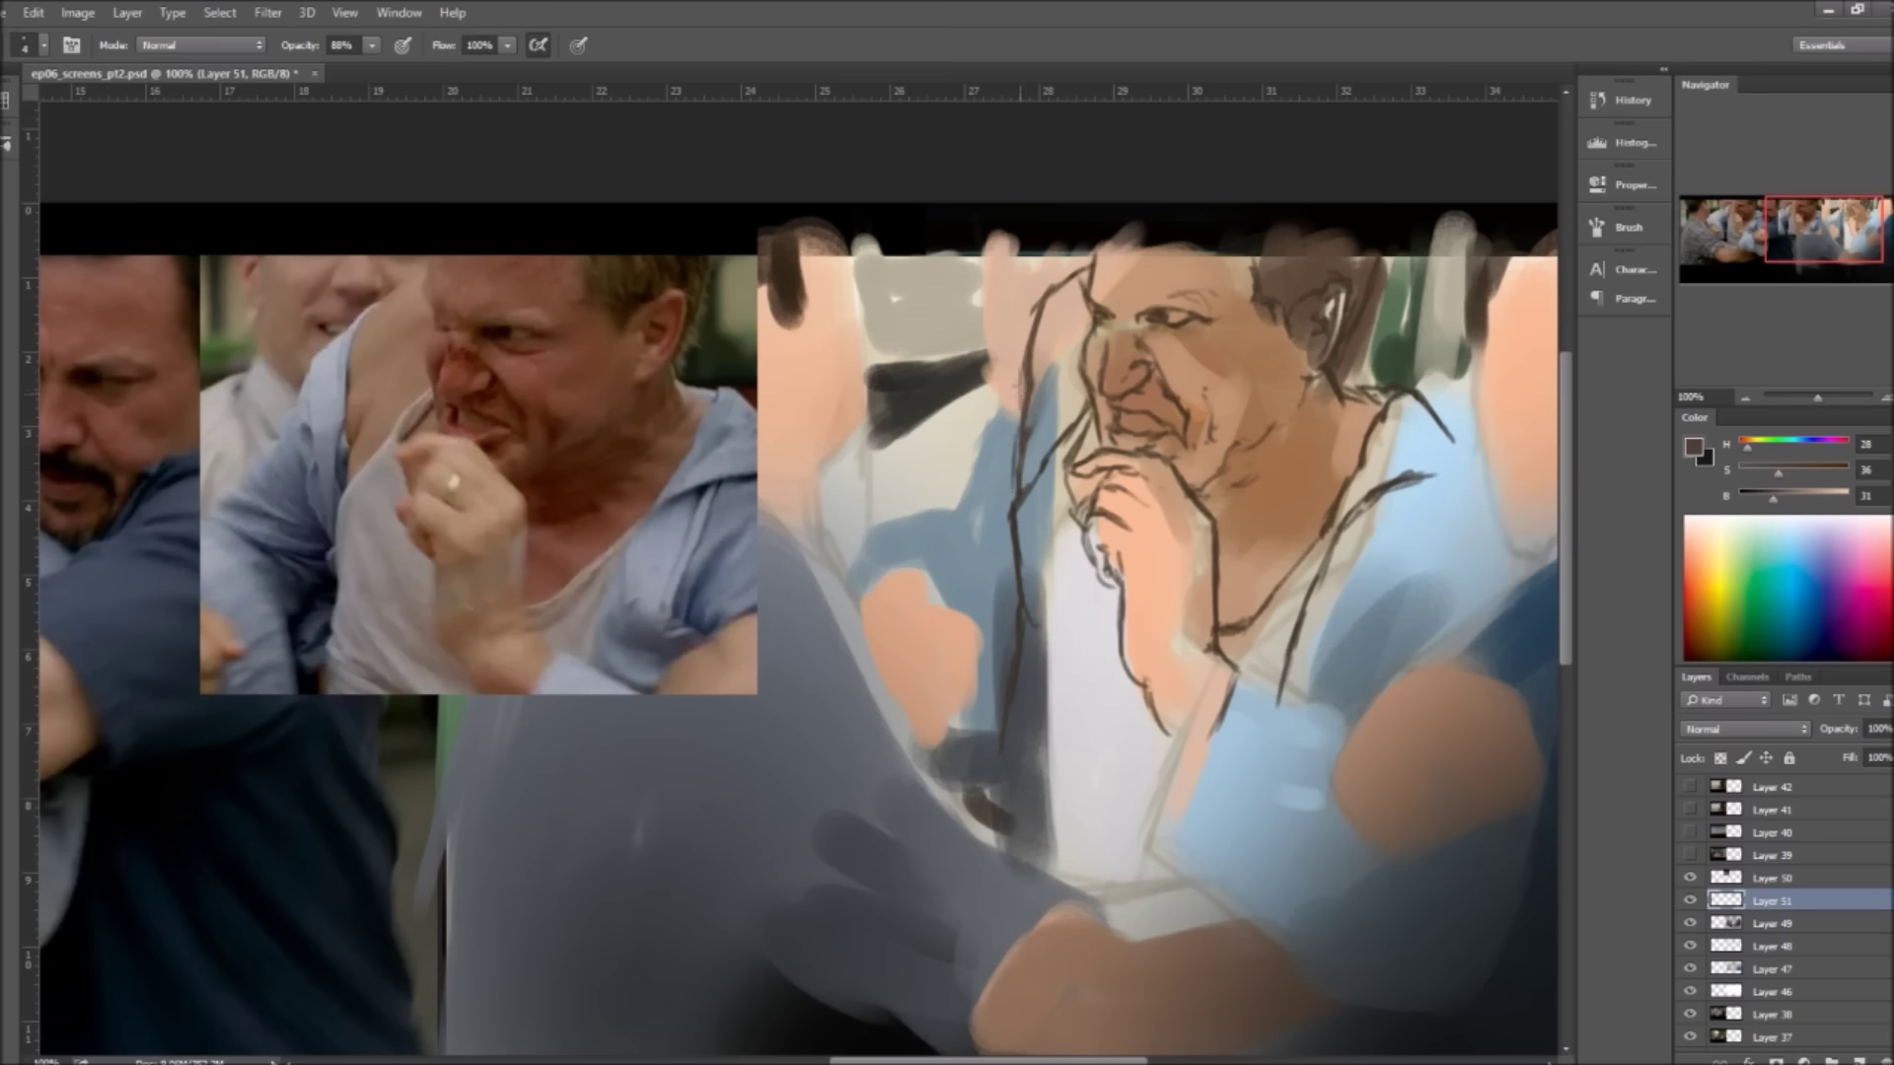
left_click_drag(1004, 331, 985, 488)
left_click_drag(1016, 427, 979, 604)
left_click_drag(971, 391, 882, 509)
left_click_drag(917, 474, 894, 506)
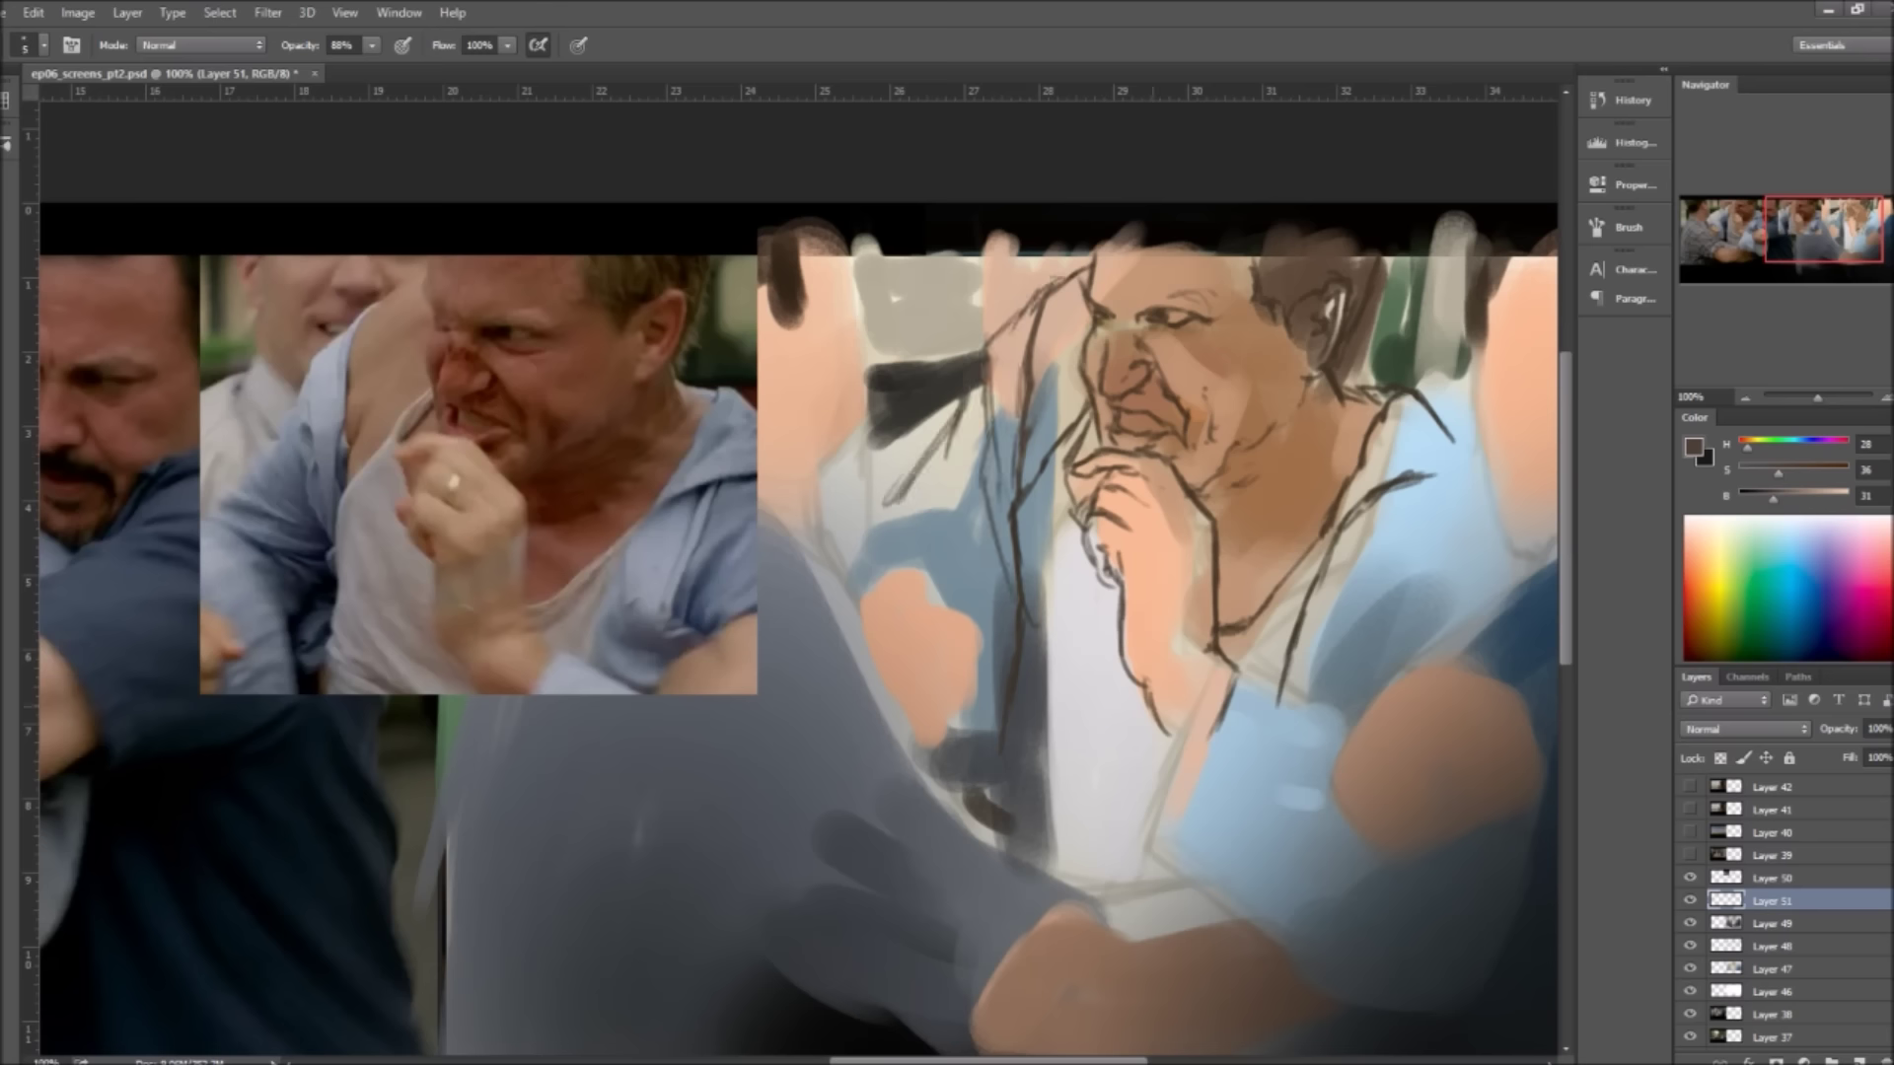
Step: Add more dark sketch lines to the left figure and zoom out to the whole painting
left_click_drag(1042, 291, 1001, 493)
mouse_move(992, 365)
left_mouse_down()
mouse_move(965, 449)
mouse_move(878, 572)
left_mouse_up()
left_click_drag(967, 508, 882, 596)
left_click_drag(994, 582, 959, 730)
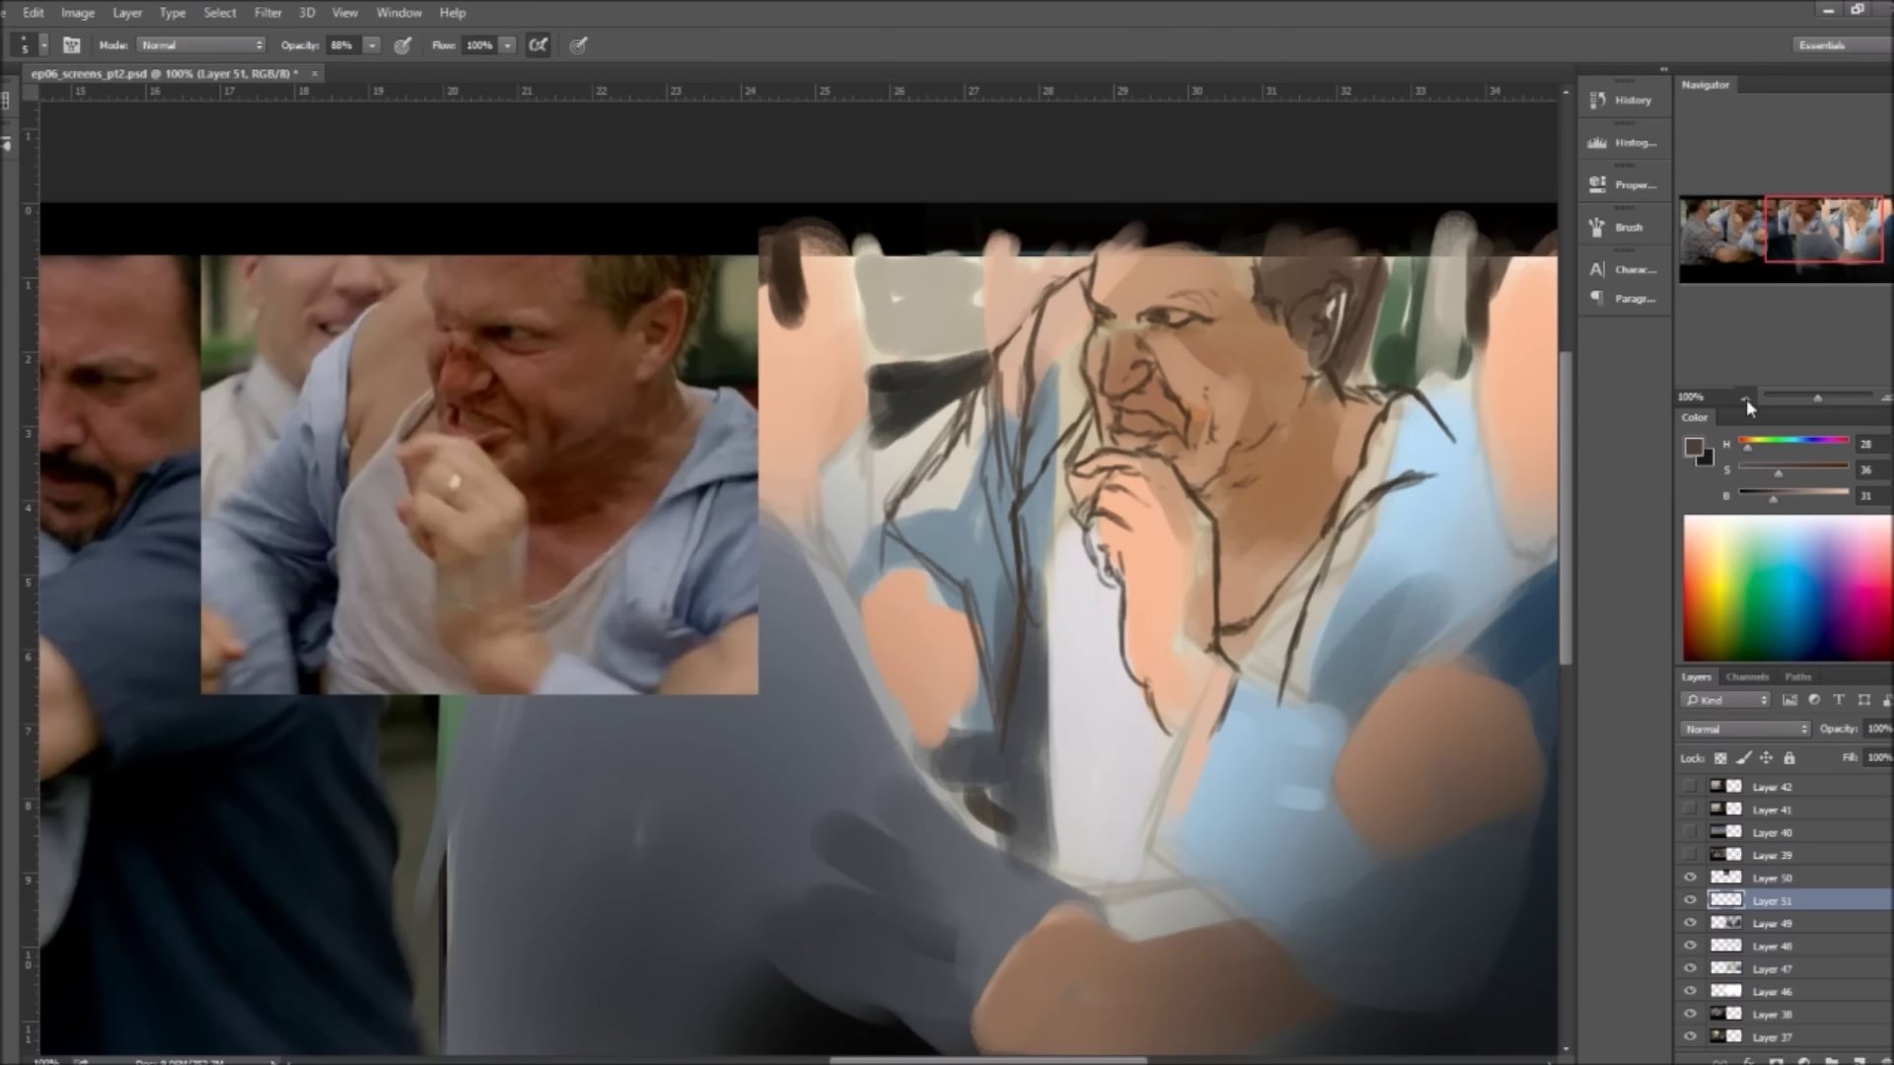
left_click(1746, 399)
left_click(1746, 399)
left_click(1746, 399)
left_click(1882, 399)
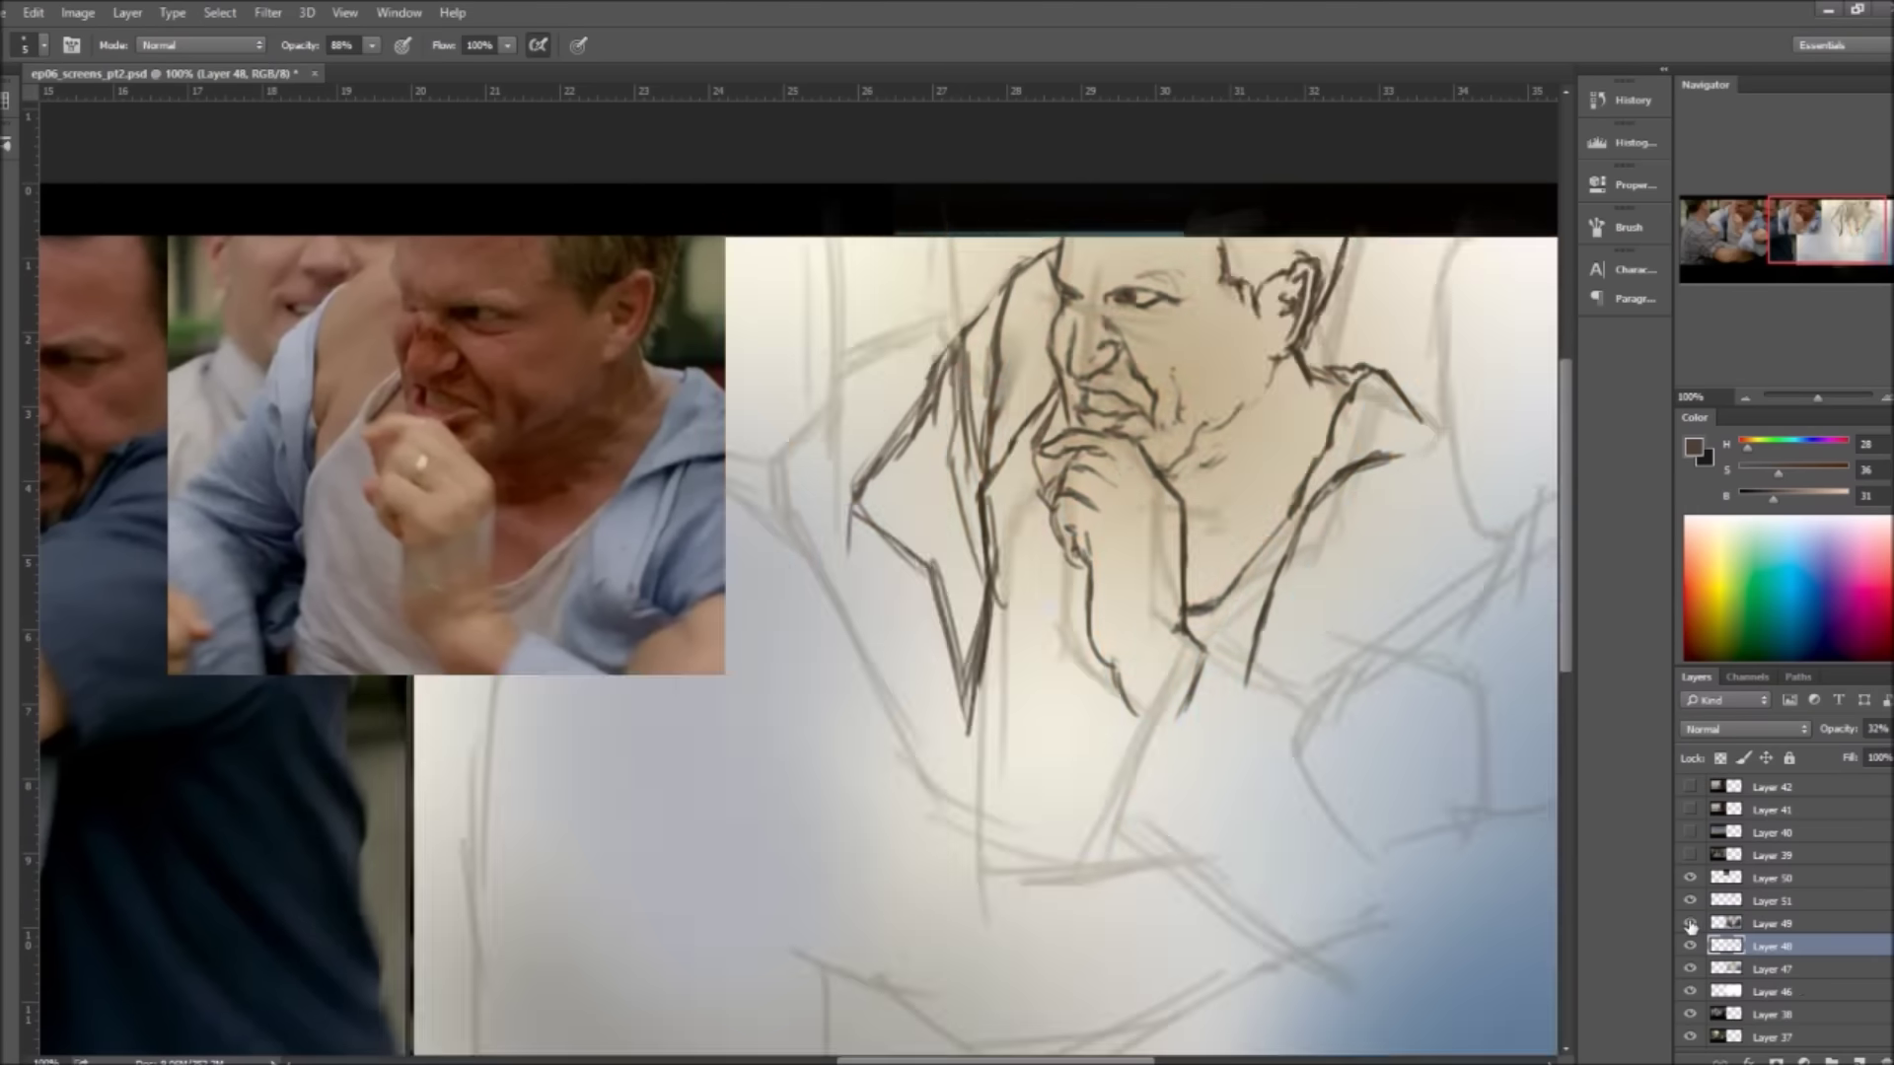
Step: Add a new layer and paint dark reddish shading on the neck and cheek
left_click(1689, 924)
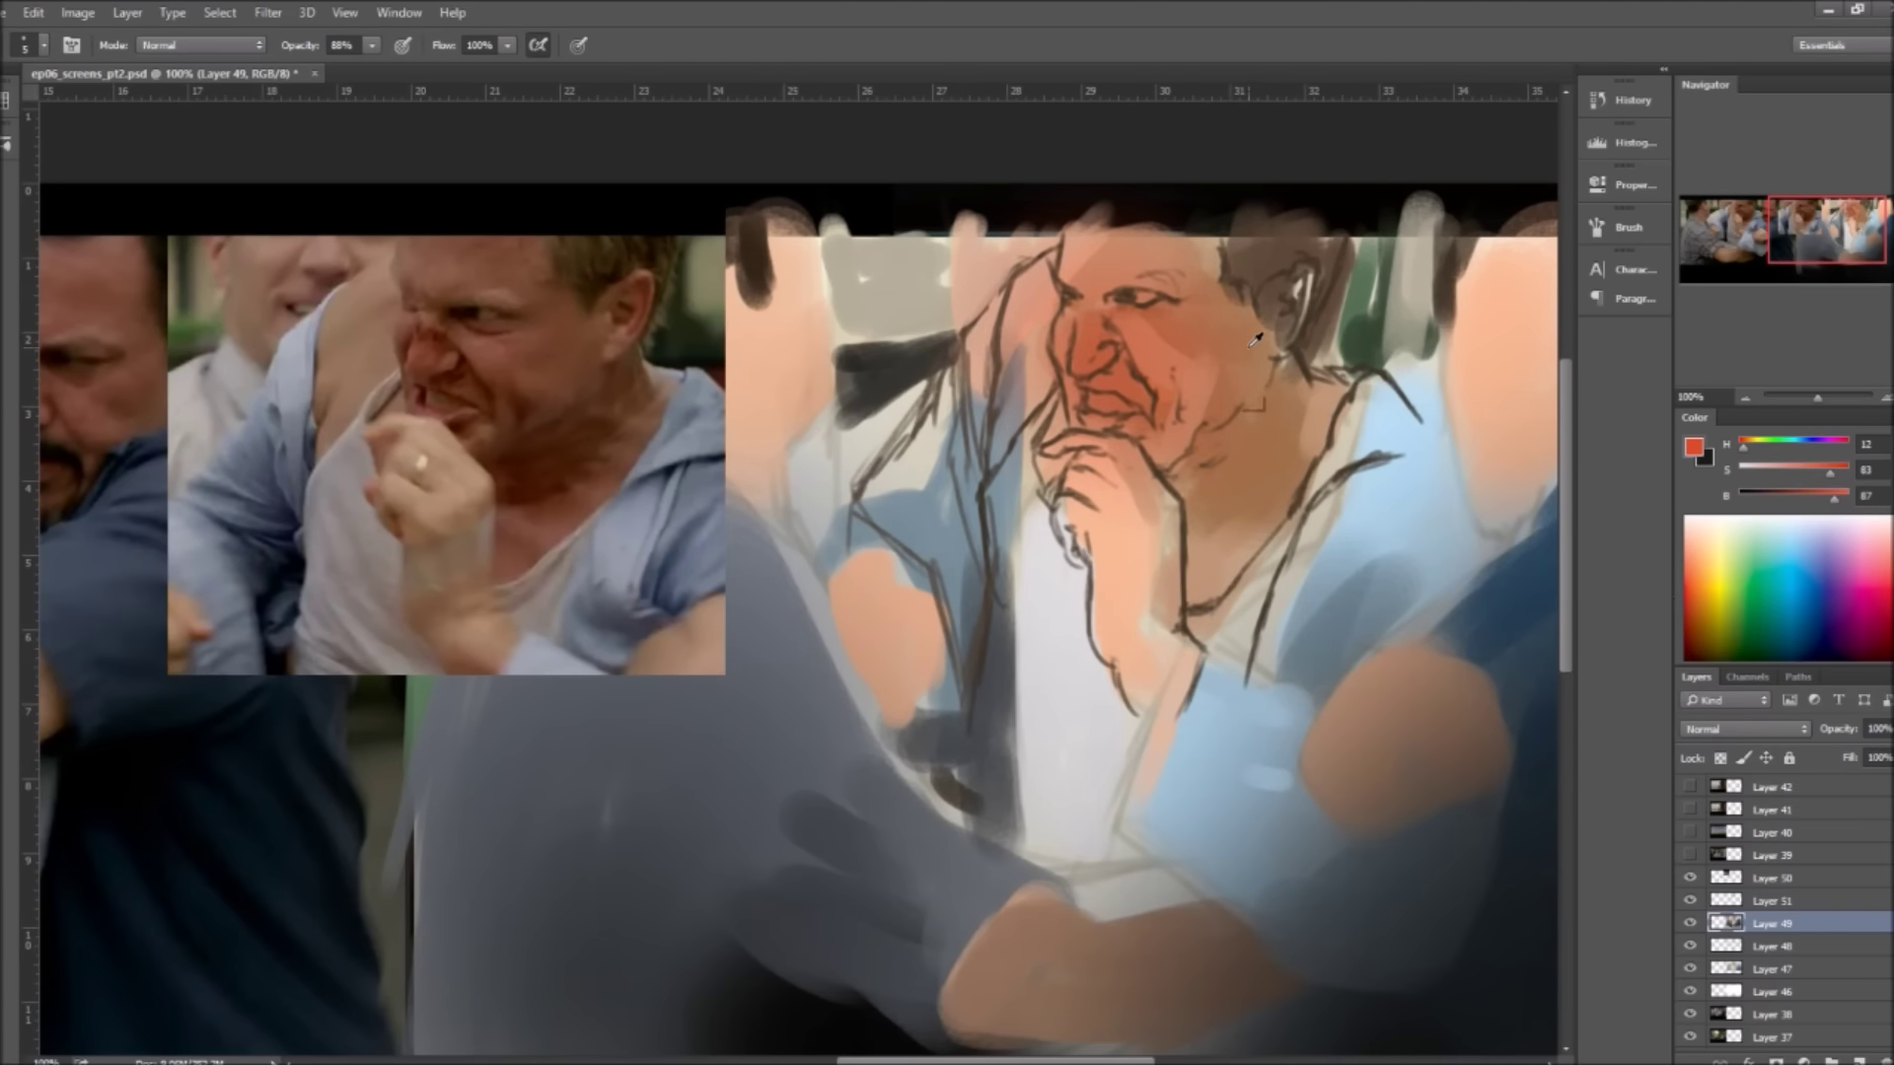
left_click(1231, 416, "alt")
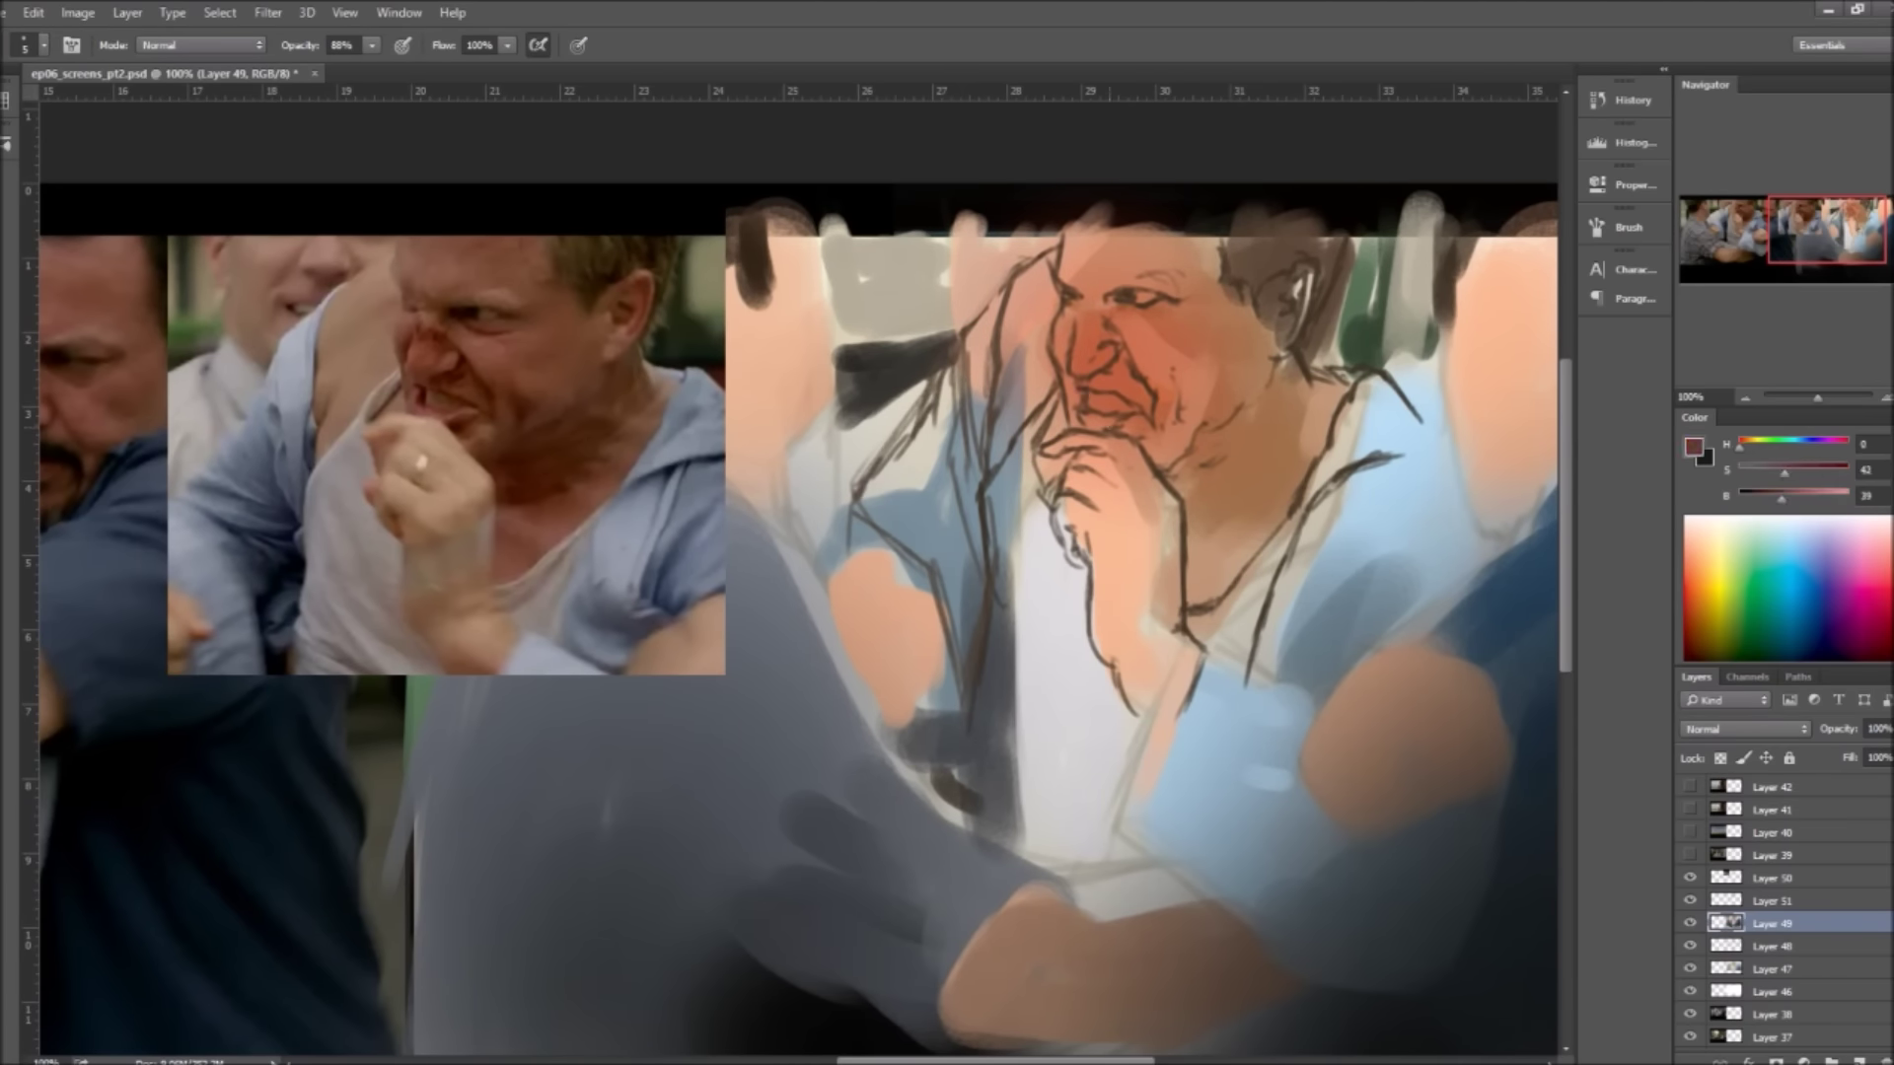
key("ctrl+shift+alt+n")
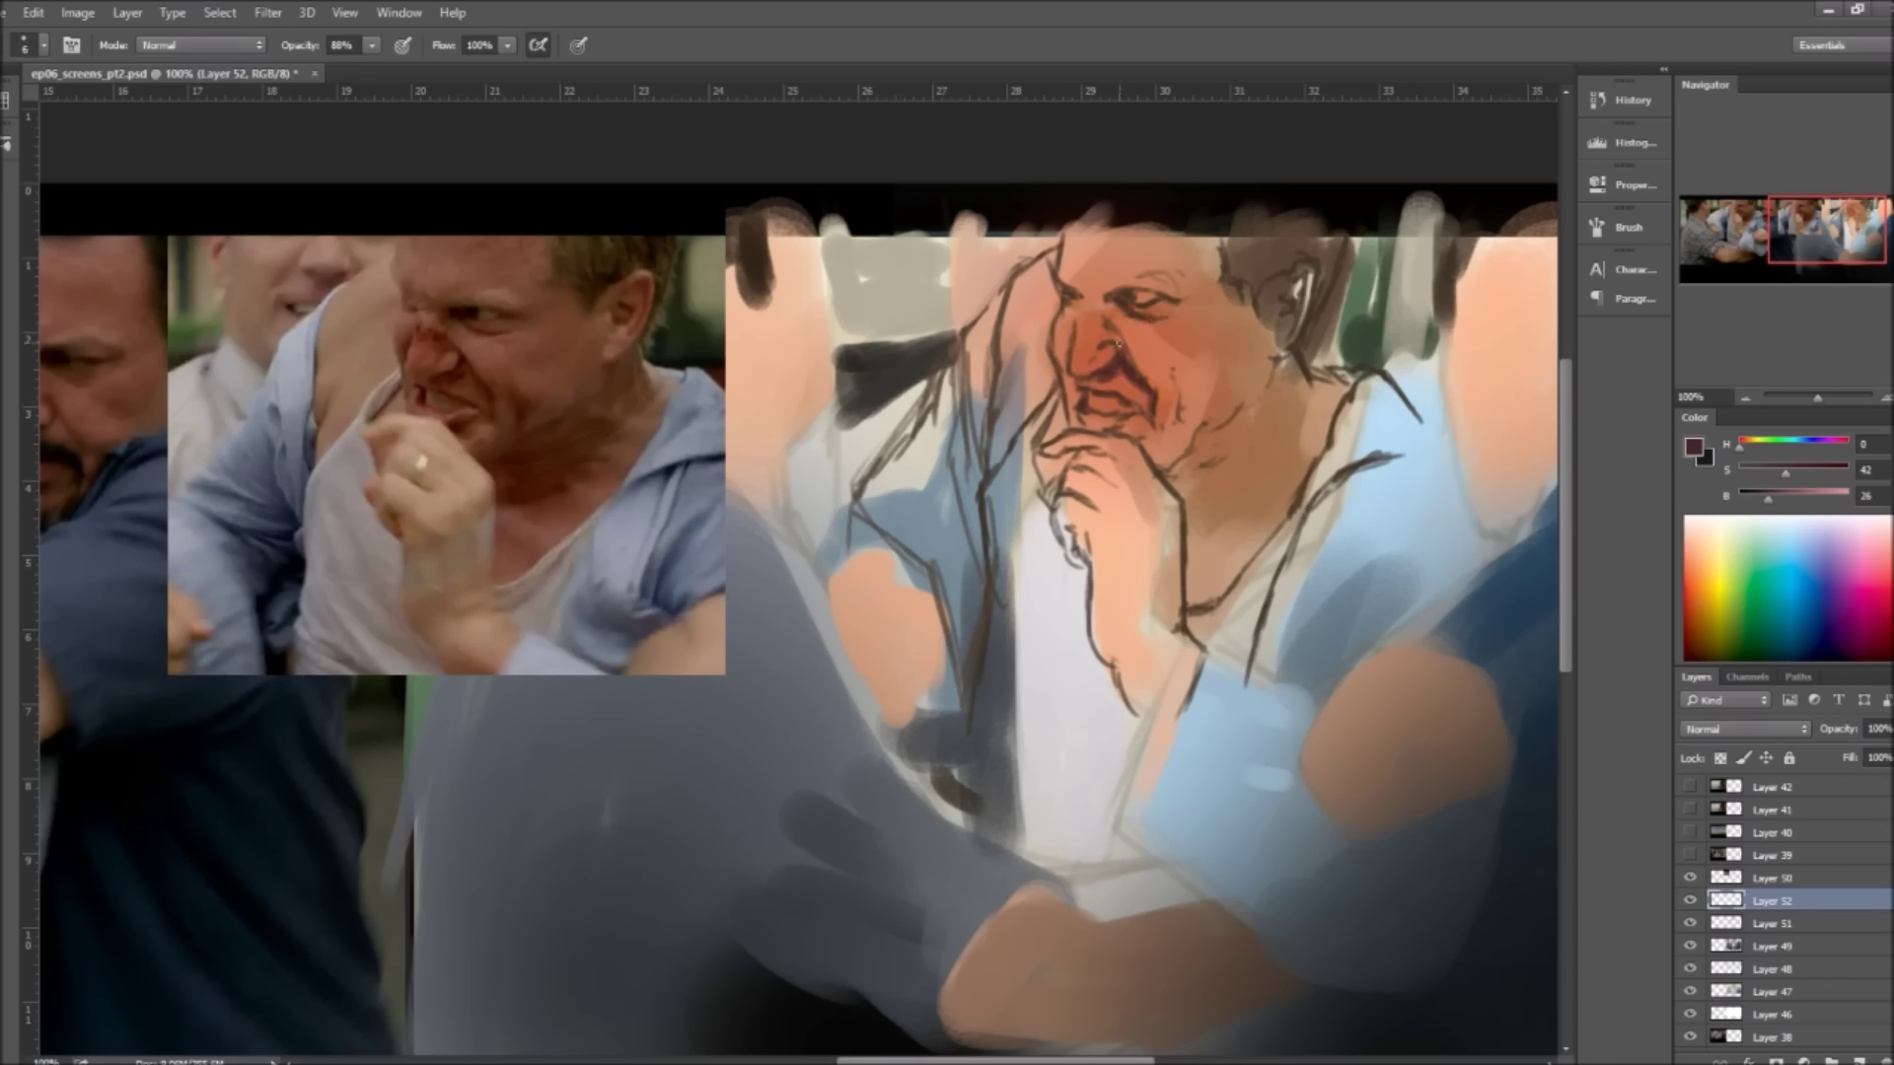
left_click(1102, 339, "alt")
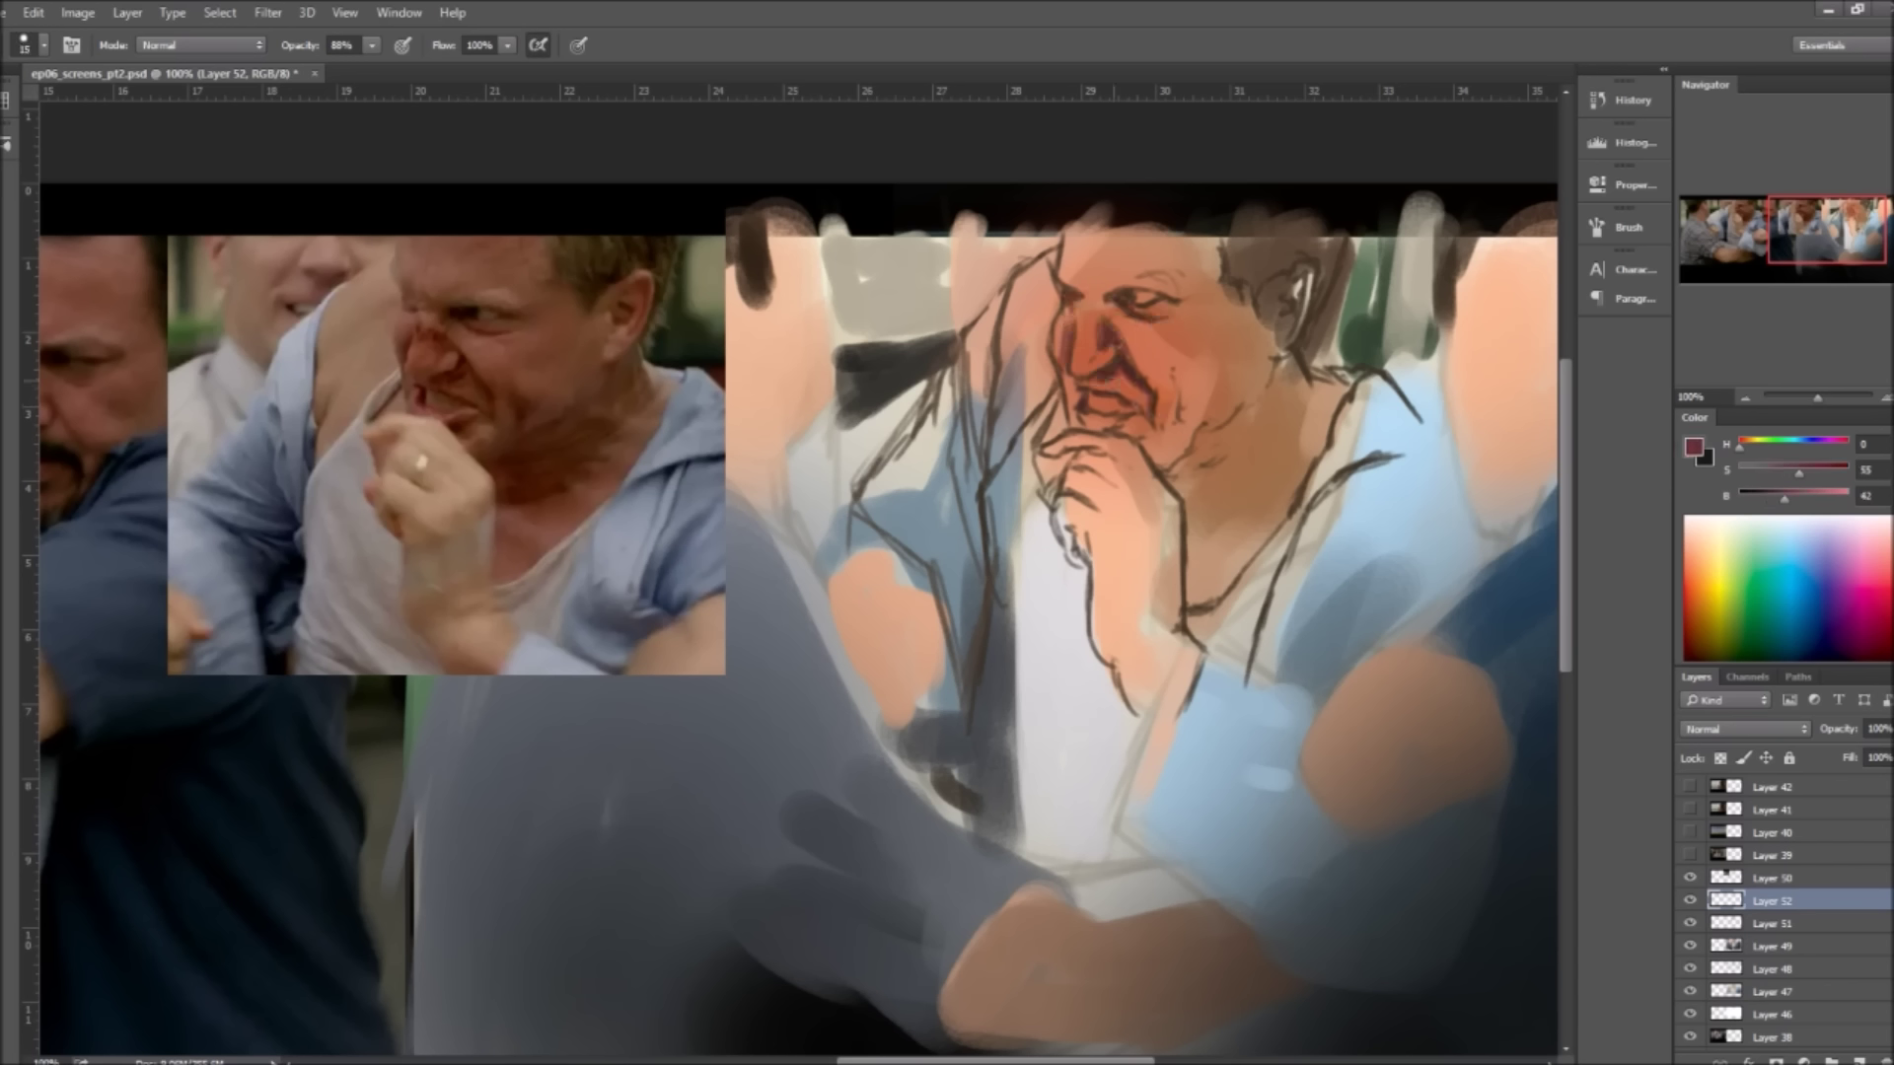
left_click(1549, 440, "alt")
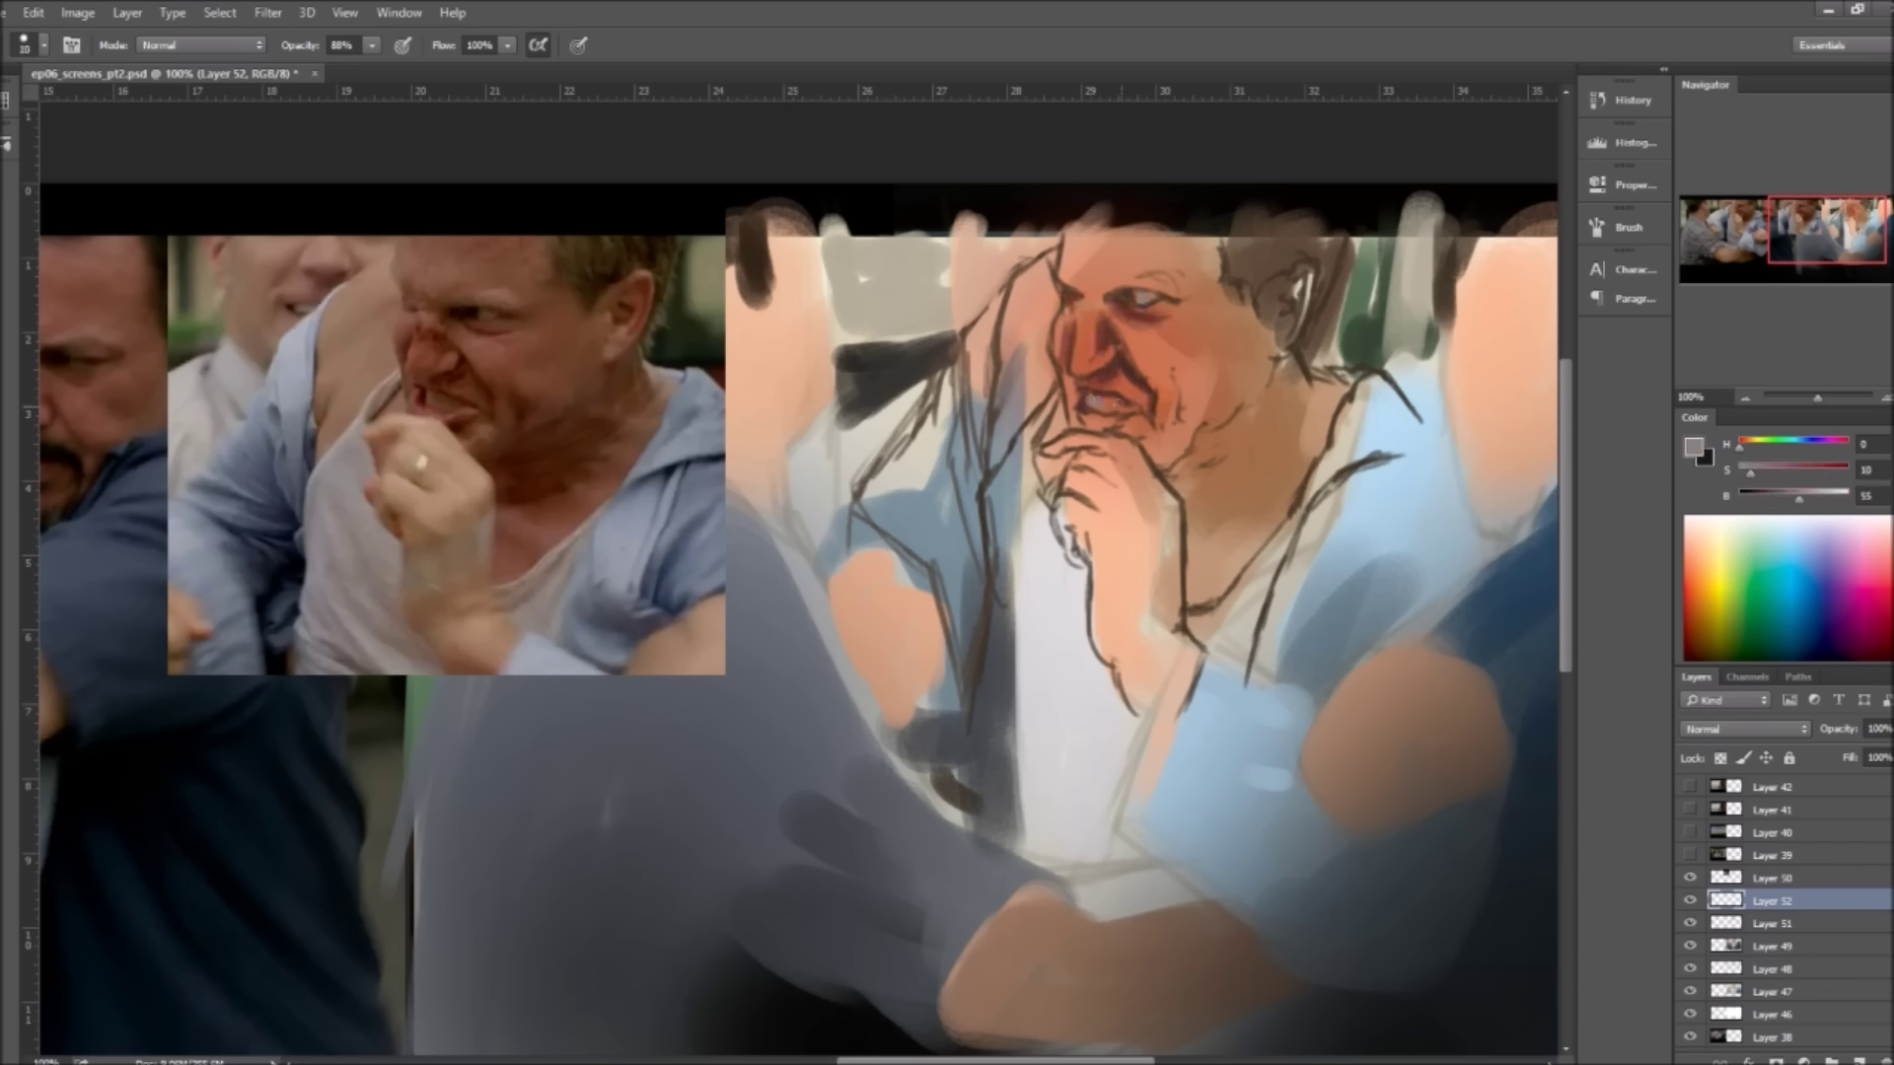
left_click(1184, 464, "alt")
mouse_move(1164, 489)
left_mouse_down()
mouse_move(1239, 429)
mouse_move(1154, 375)
mouse_move(1183, 372)
left_mouse_up()
left_click(1154, 380, "alt")
Step: Sample a range of light and dark skin tones from the face with a smaller brush
left_click(1129, 249, "alt")
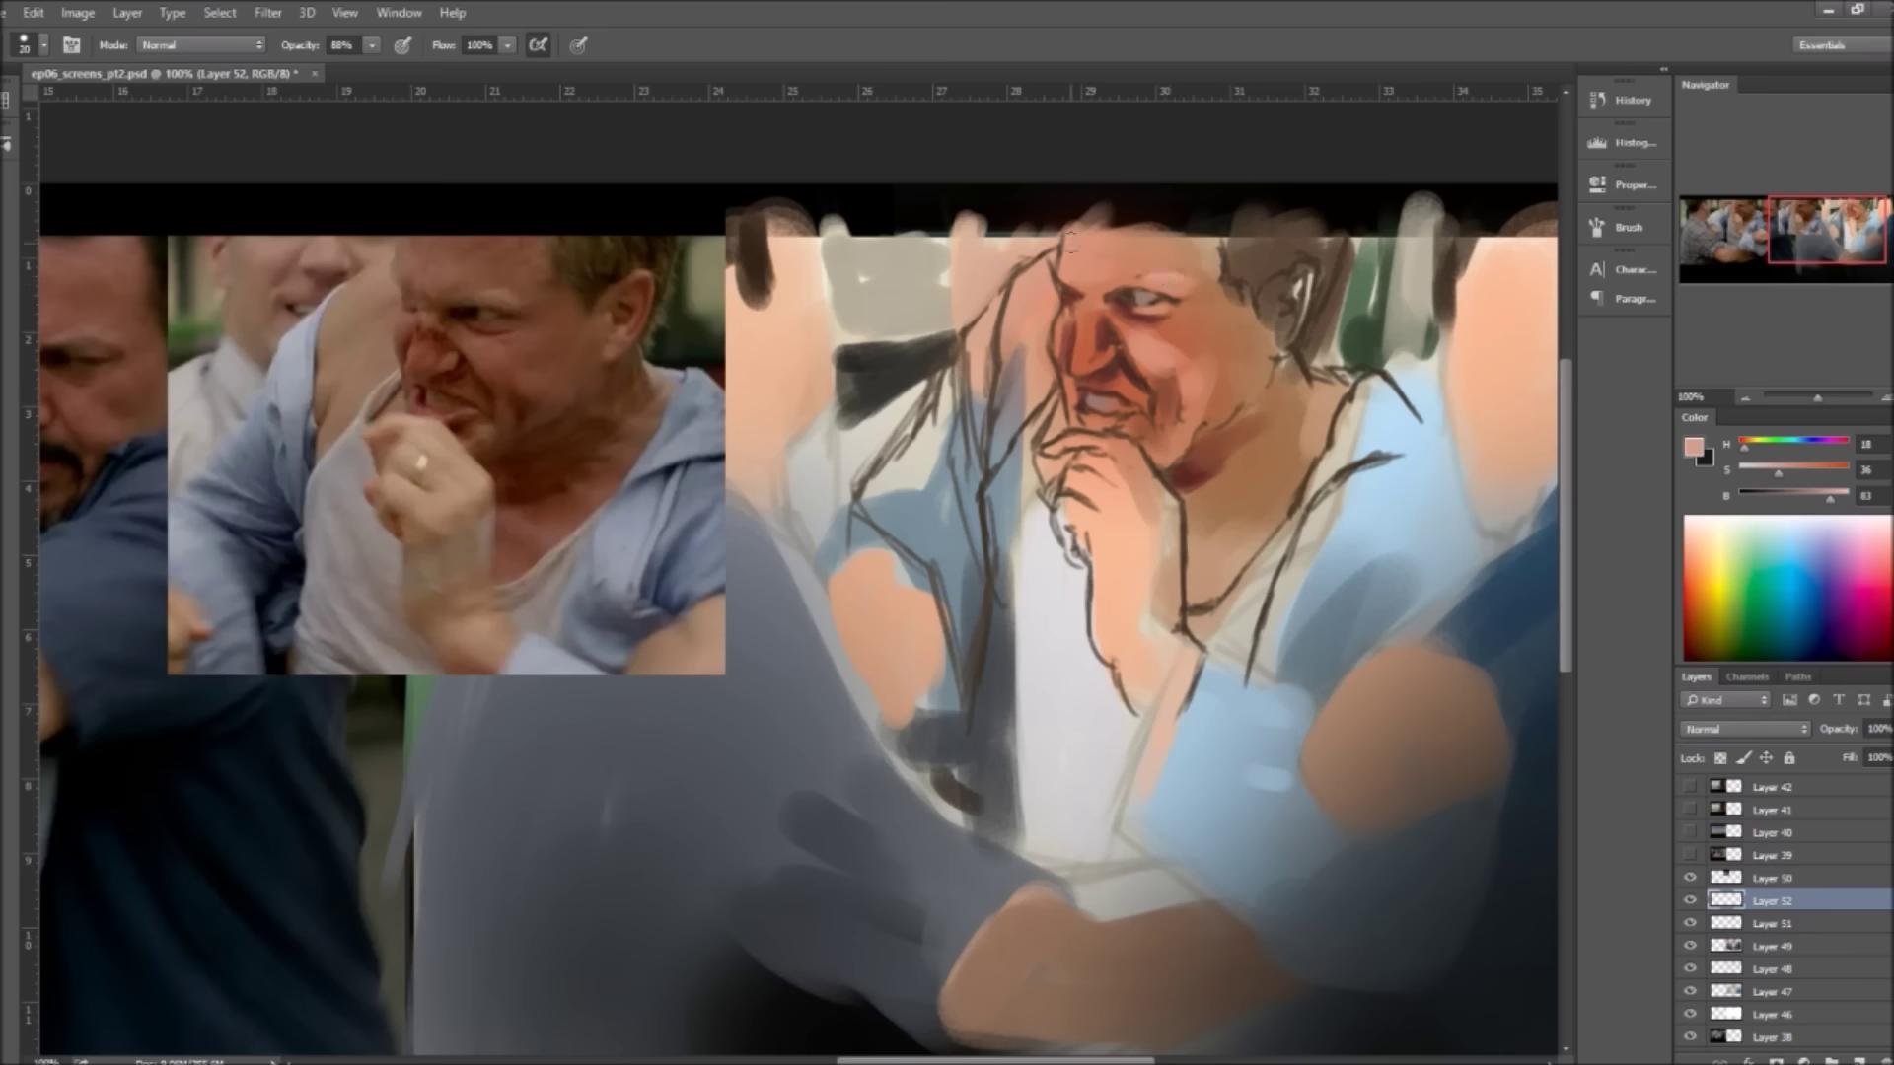
left_click(1068, 365, "alt")
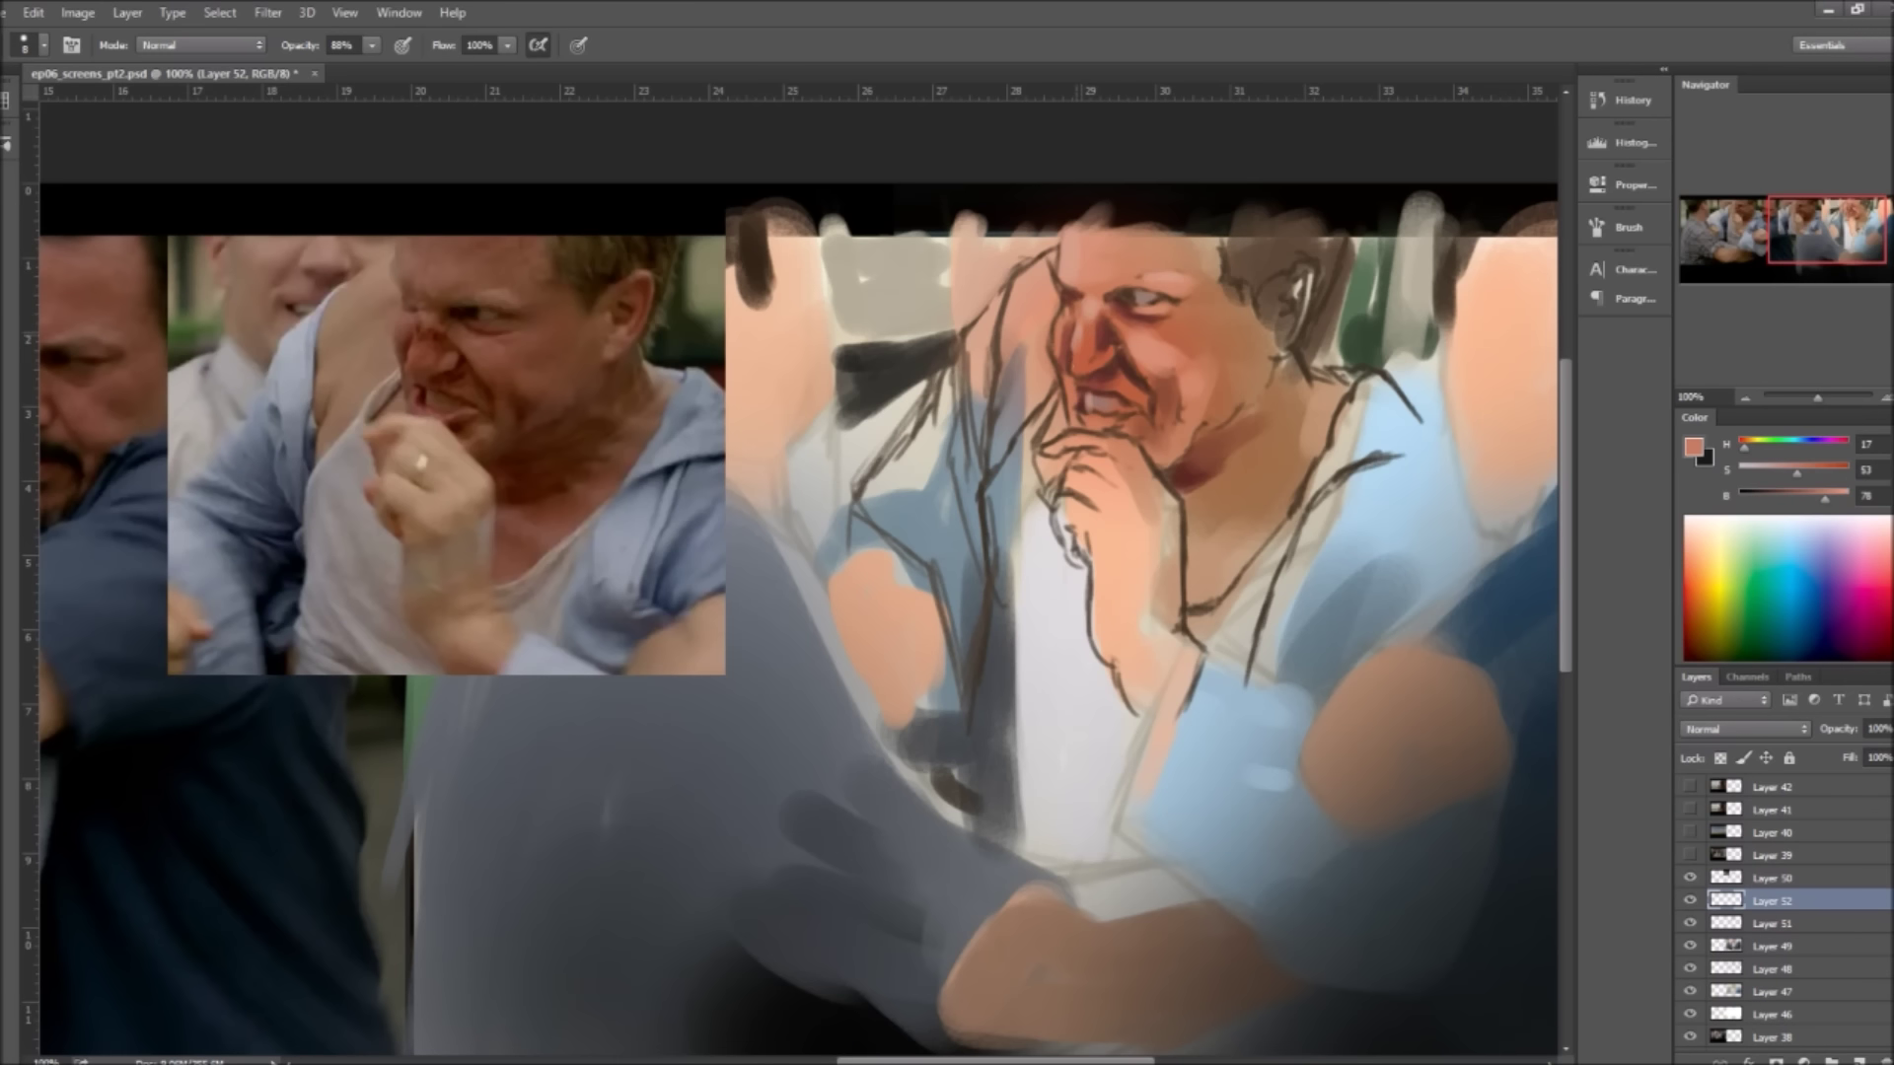
left_click(1139, 376, "alt")
left_click(1117, 291, "alt")
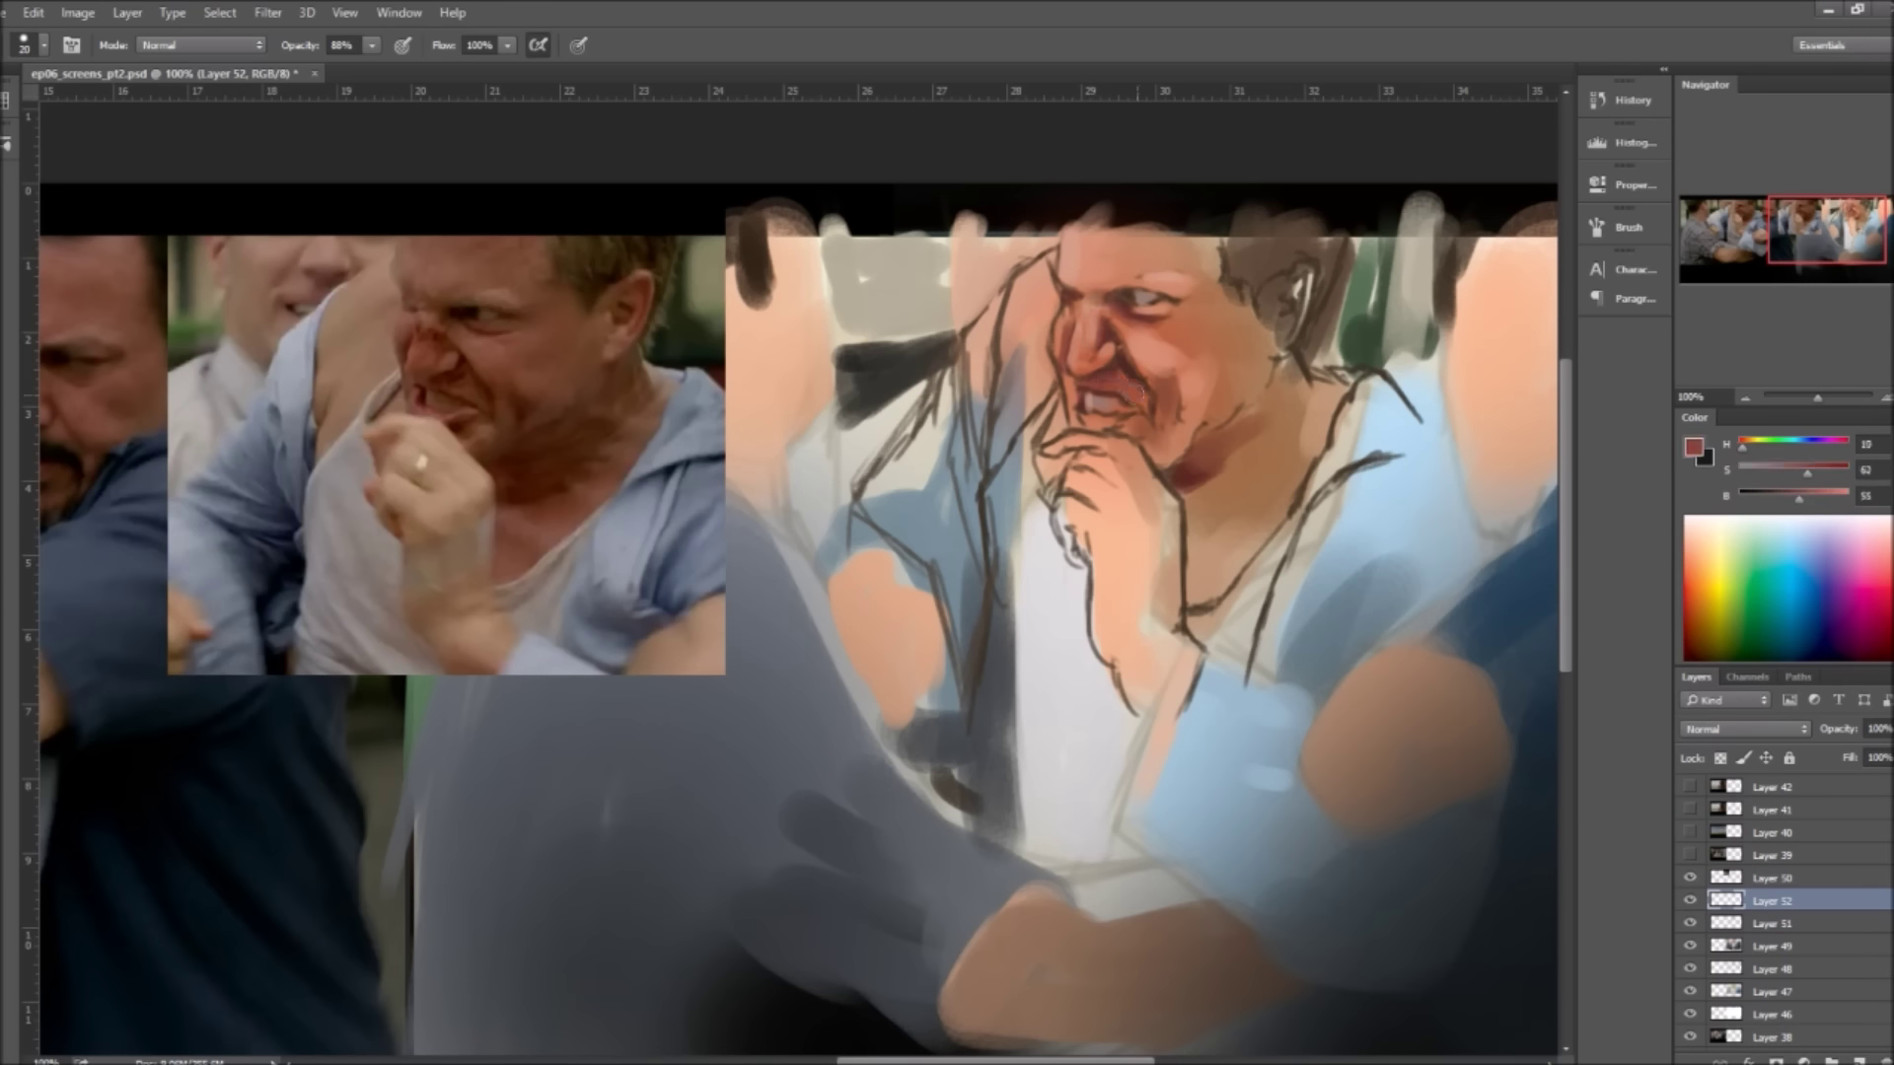
left_click(1198, 318, "alt")
left_click(1091, 389, "alt")
key("bracketleft")
key("bracketleft")
key("bracketleft")
left_click(1093, 426, "alt")
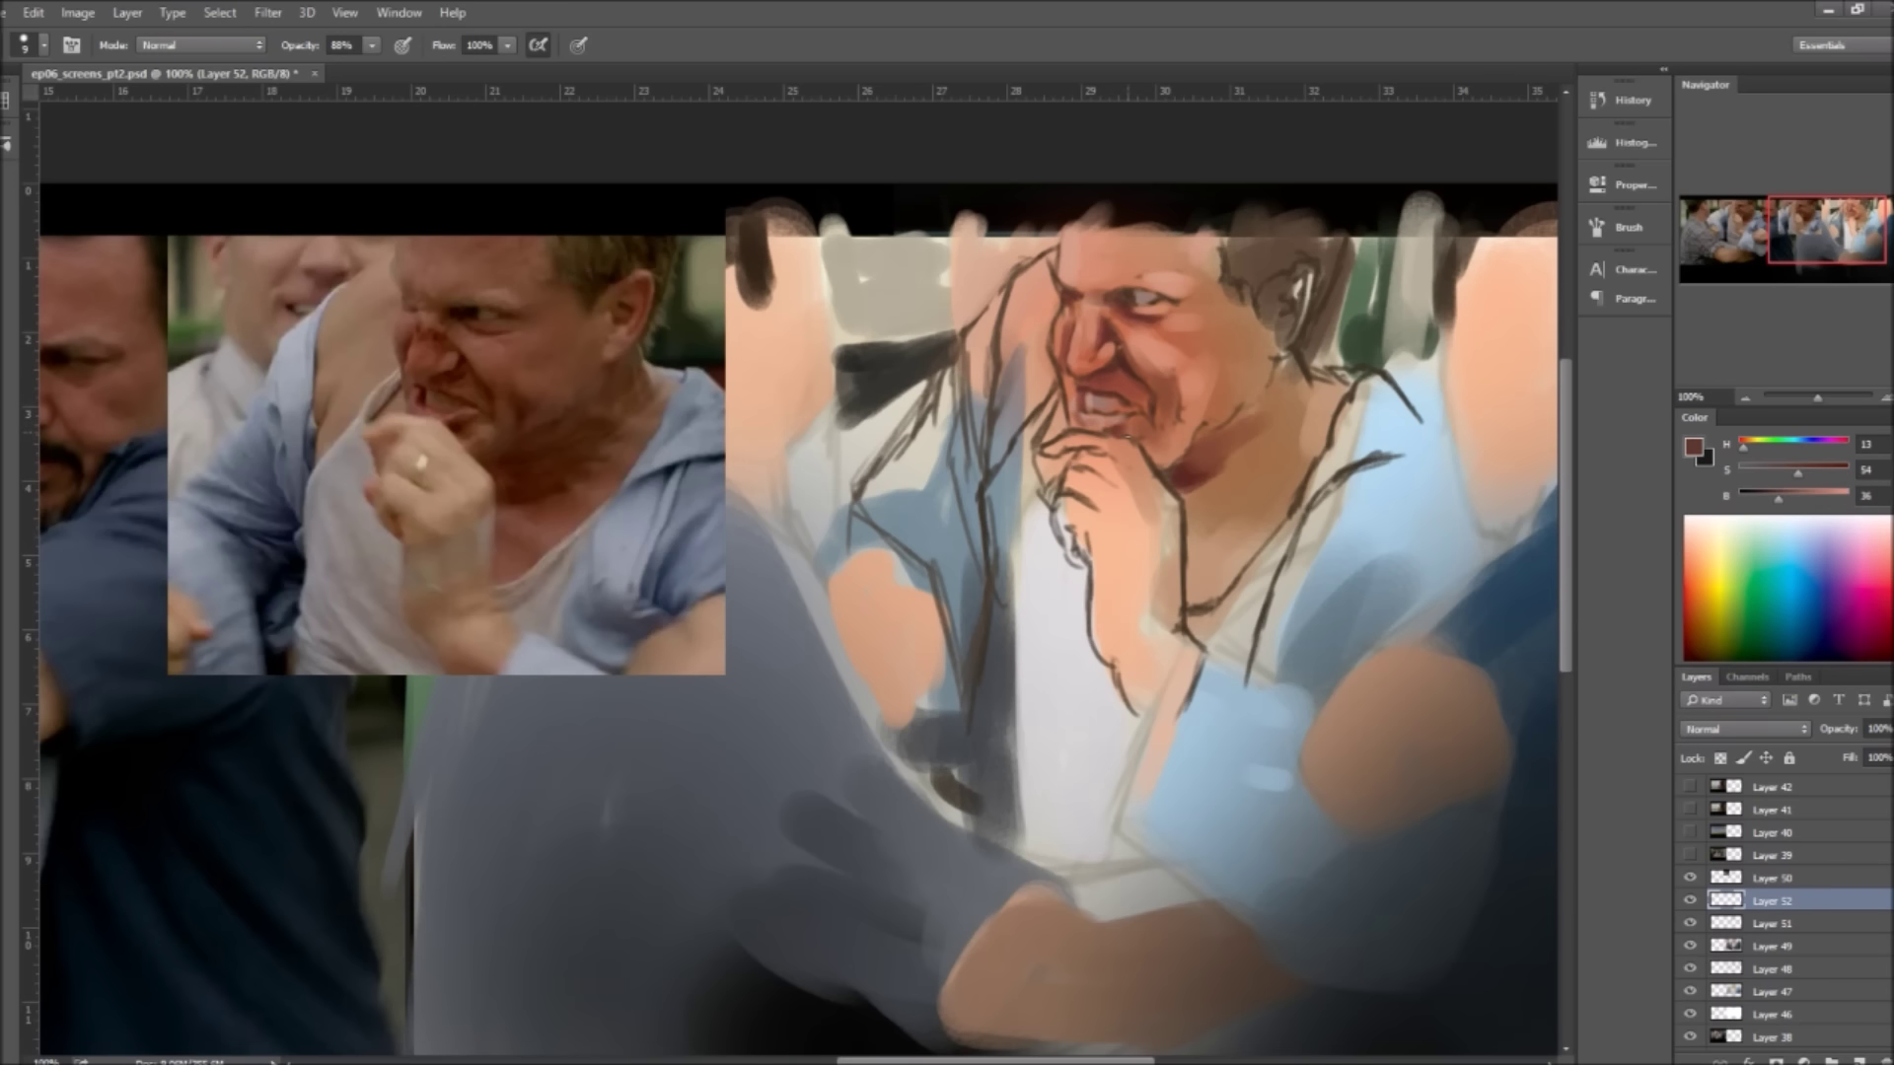
left_click(1270, 224, "alt")
Step: Paint light yellowish highlights and darker skin tones on the hand
left_click(1120, 575, "alt")
key("bracketright")
key("bracketright")
mouse_move(1134, 548)
left_mouse_down()
mouse_move(1075, 493)
mouse_move(1095, 454)
mouse_move(1075, 439)
left_mouse_up()
mouse_move(1155, 493)
left_mouse_down()
mouse_move(1115, 439)
mouse_move(1124, 464)
left_mouse_up()
left_click(1124, 592, "alt")
key("bracketright")
key("bracketright")
key("bracketright")
left_click_drag(1095, 577, 1156, 616)
Step: Shade the neck and collar dark red and add peach tones to the lower hand and face edge
left_click(1178, 474, "alt")
left_click_drag(1184, 464, 1272, 523)
left_click_drag(1253, 385, 1312, 464)
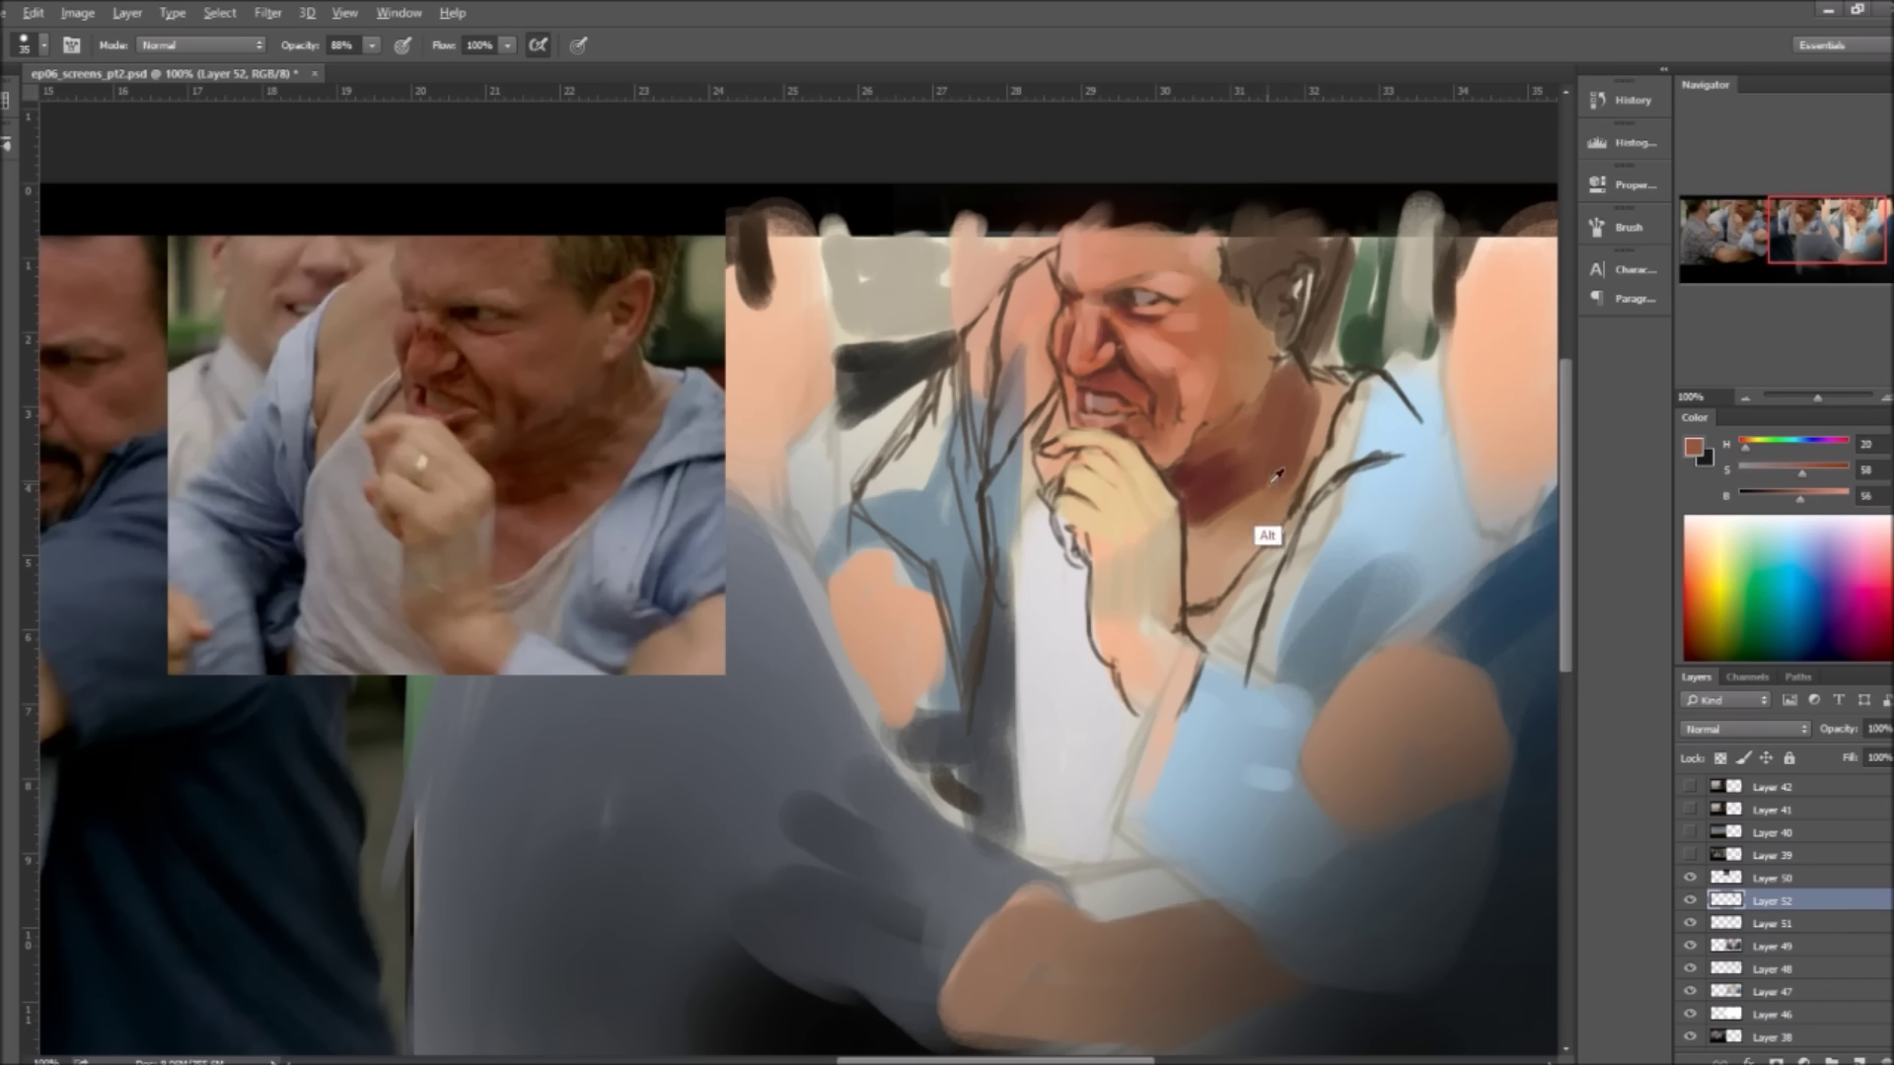
left_click(1213, 533, "alt")
left_click_drag(1208, 552, 1115, 647)
left_click(1122, 569, "alt")
left_click_drag(1031, 296, 1006, 405)
left_click(1755, 453)
left_click_drag(1755, 453, 1750, 453)
left_click(1746, 399)
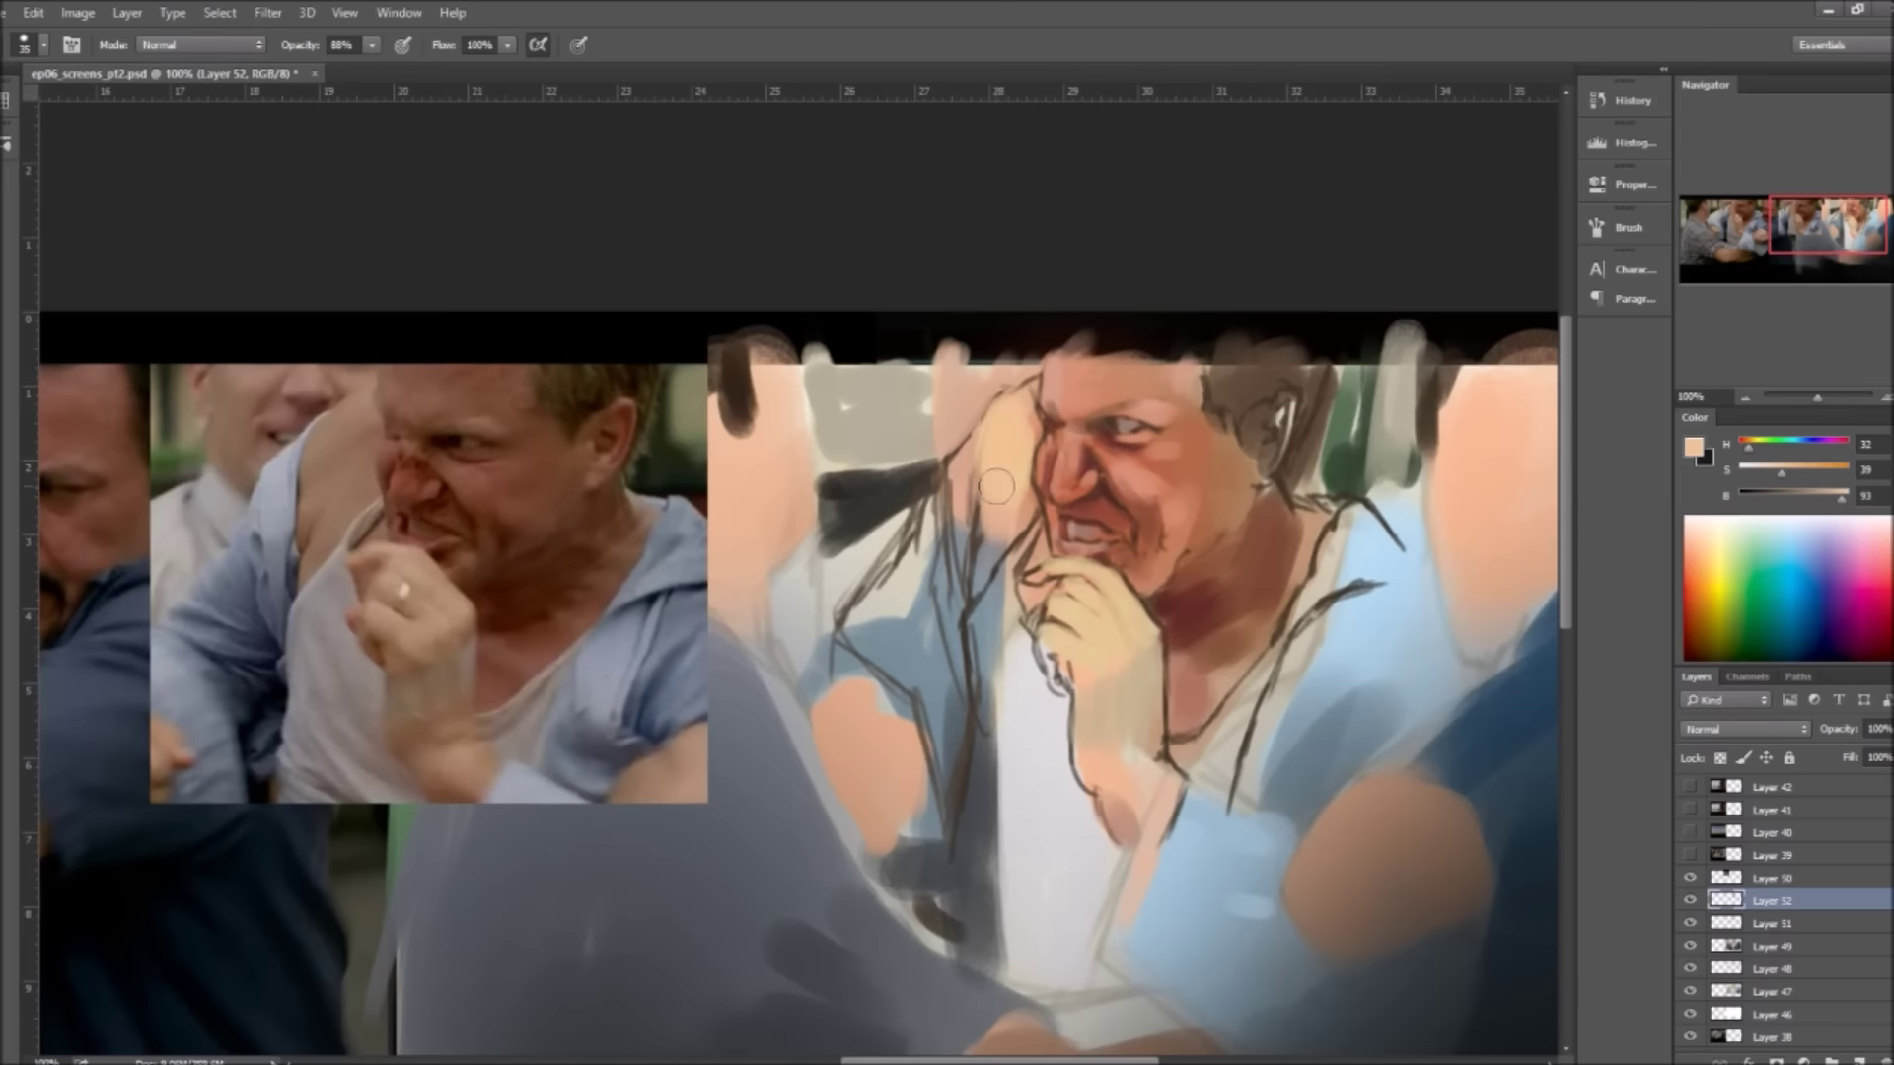
Step: Paint the central figure's shirt white with grey shading and the right figure's shirt light blue
key("bracketright")
mouse_move(1021, 656)
left_mouse_down()
mouse_move(1026, 518)
mouse_move(977, 790)
left_mouse_up()
left_click_drag(981, 691, 1003, 868)
left_click(1221, 835, "alt")
left_click_drag(1179, 839, 1268, 814)
mouse_move(1371, 533)
left_mouse_down()
mouse_move(1312, 611)
mouse_move(1238, 809)
left_mouse_up()
left_click(979, 911, "alt")
mouse_move(982, 631)
left_mouse_down()
mouse_move(1086, 937)
mouse_move(1028, 678)
left_mouse_up()
left_click_drag(1026, 779, 1031, 943)
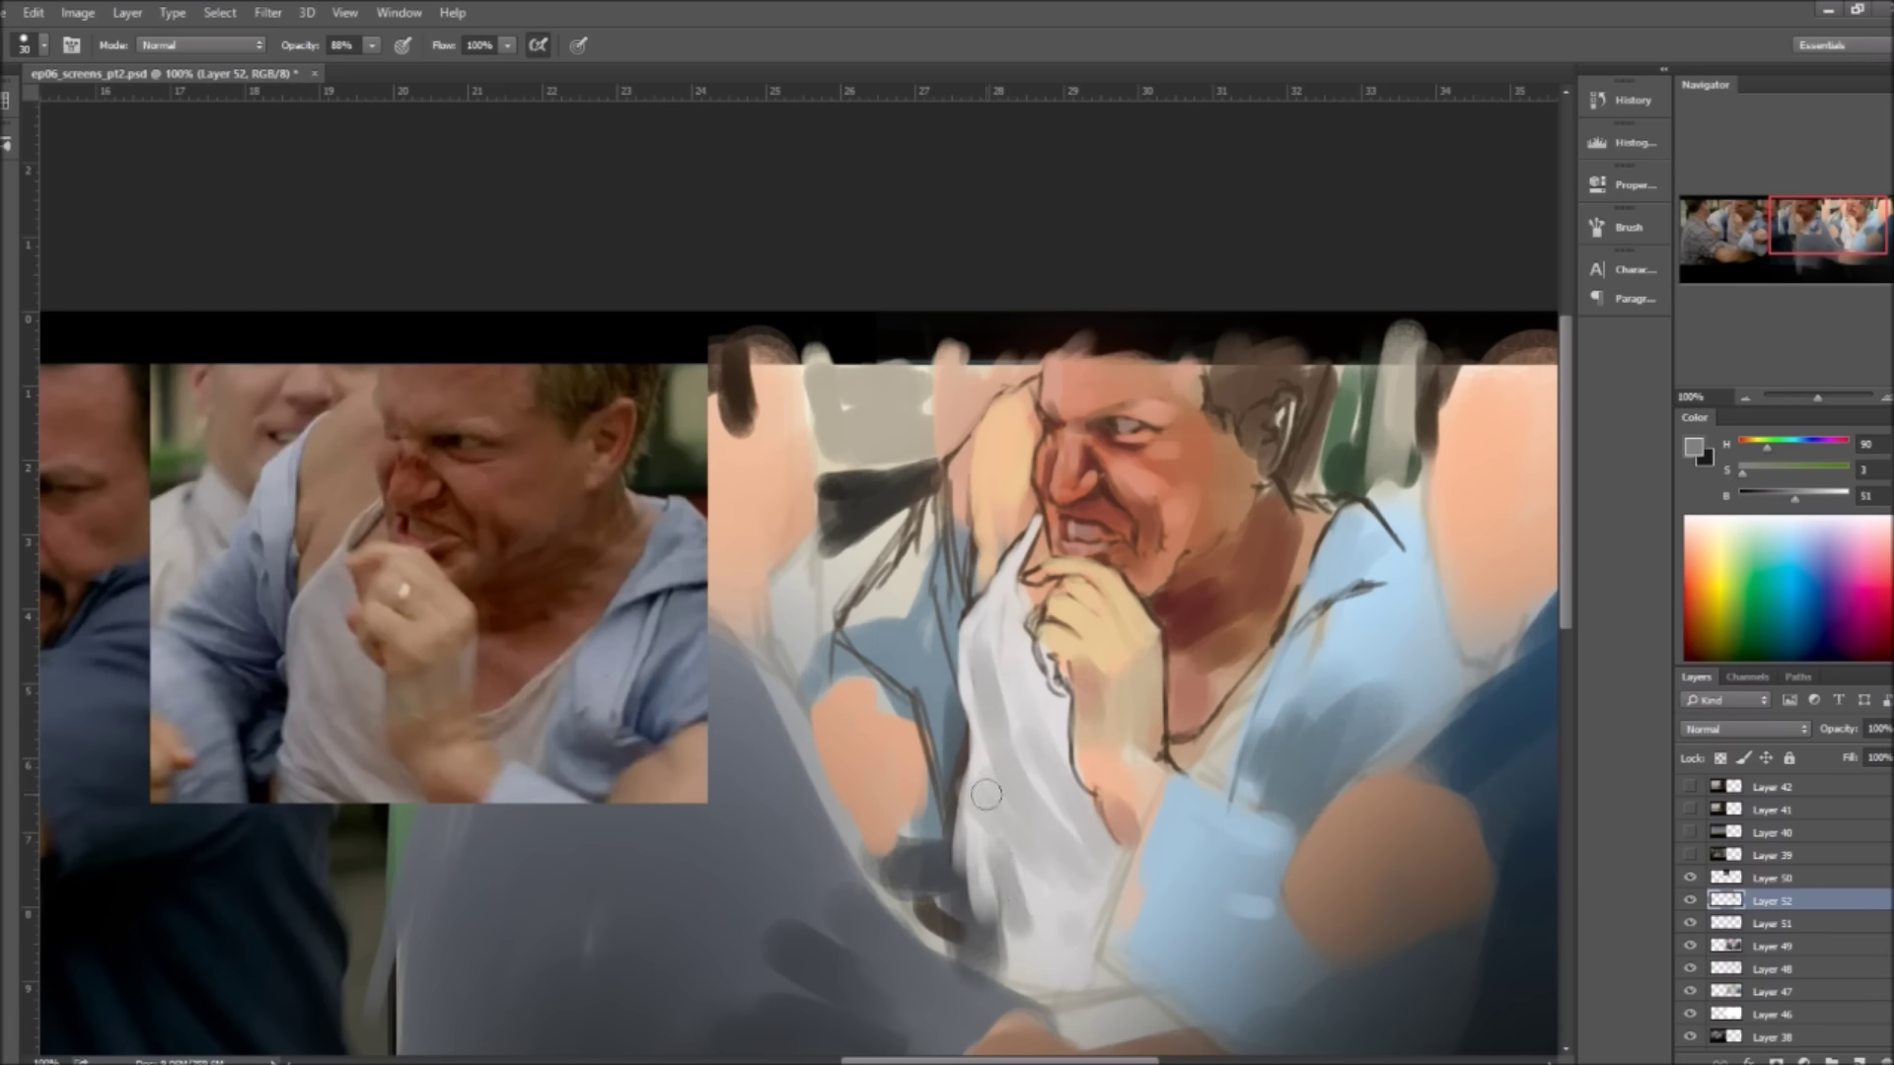
Step: Paint blue-grey over the left figure's shoulder and the orange patch on its arm
left_click_drag(1075, 809, 986, 996)
left_click(912, 735, "alt")
mouse_move(956, 819)
left_mouse_down()
mouse_move(912, 681)
mouse_move(856, 725)
mouse_move(903, 868)
left_mouse_up()
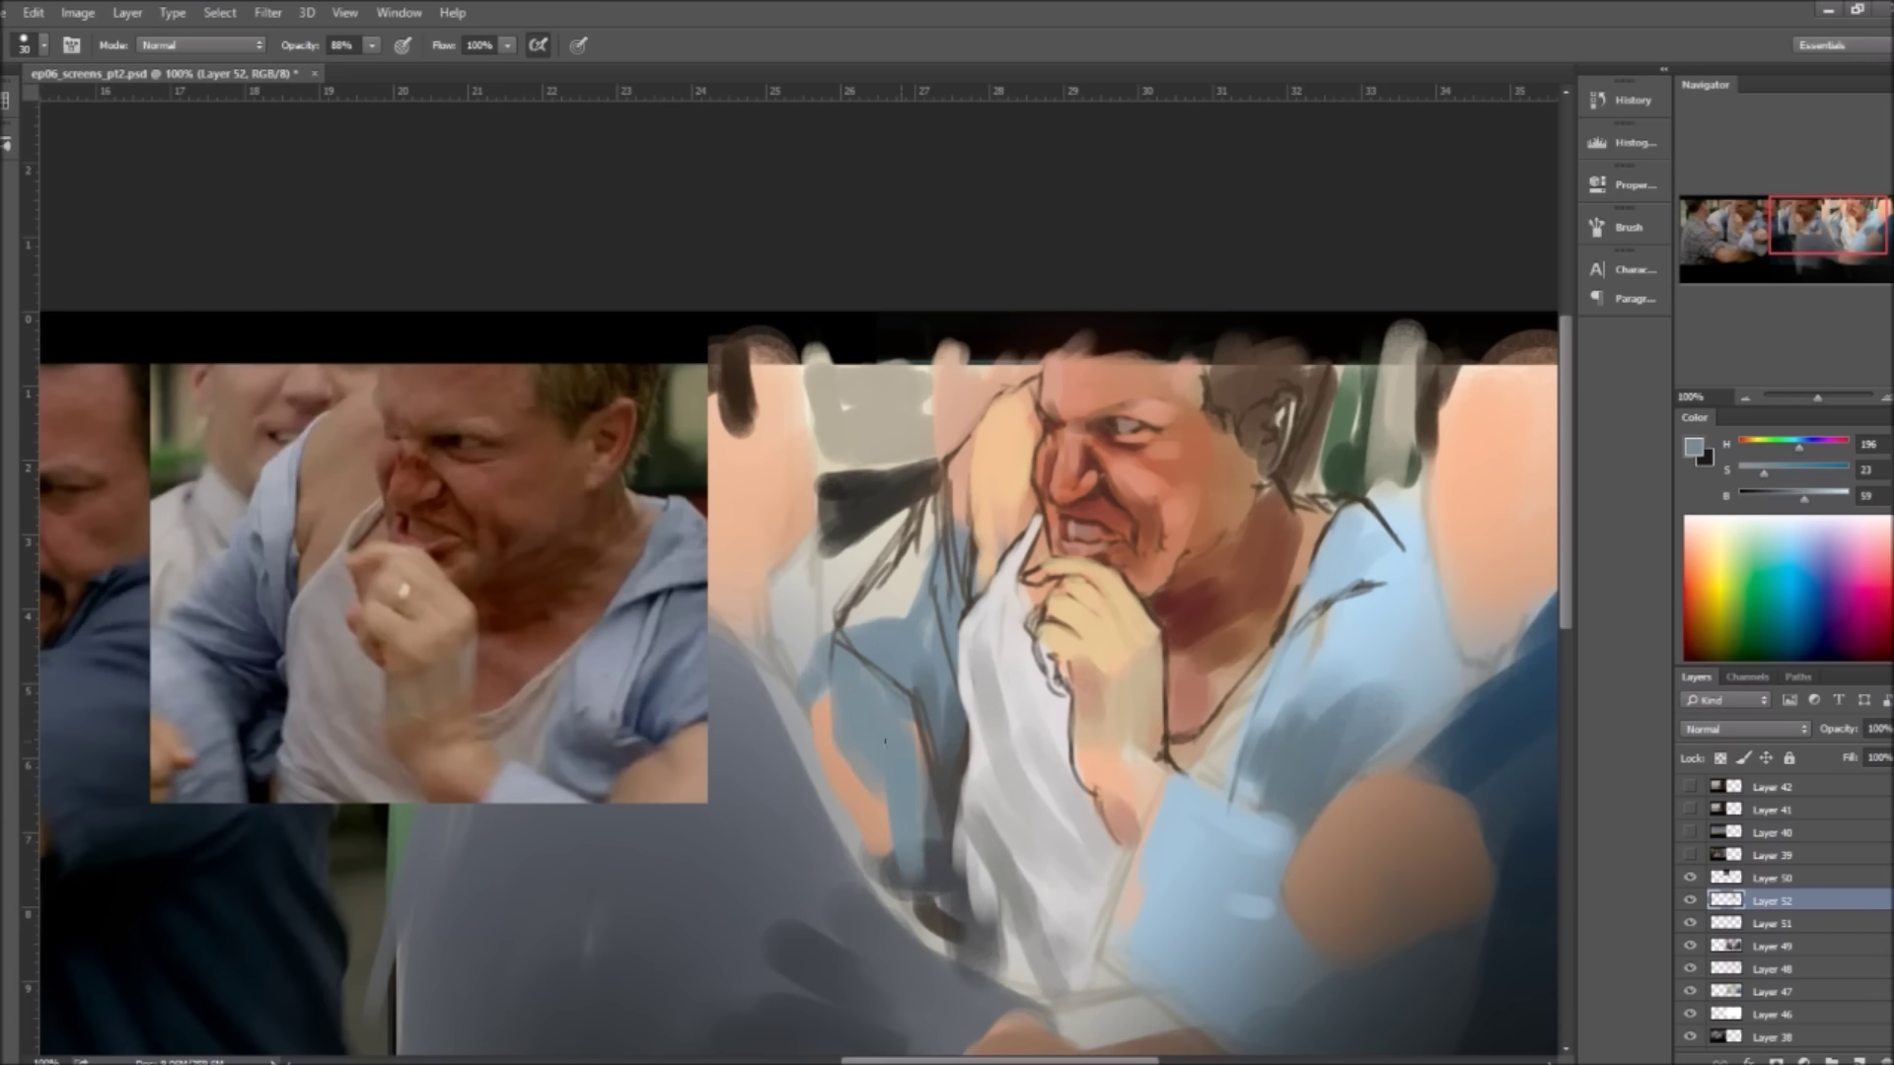
left_click(947, 787, "alt")
left_click(891, 637, "alt")
left_click_drag(922, 612, 976, 444)
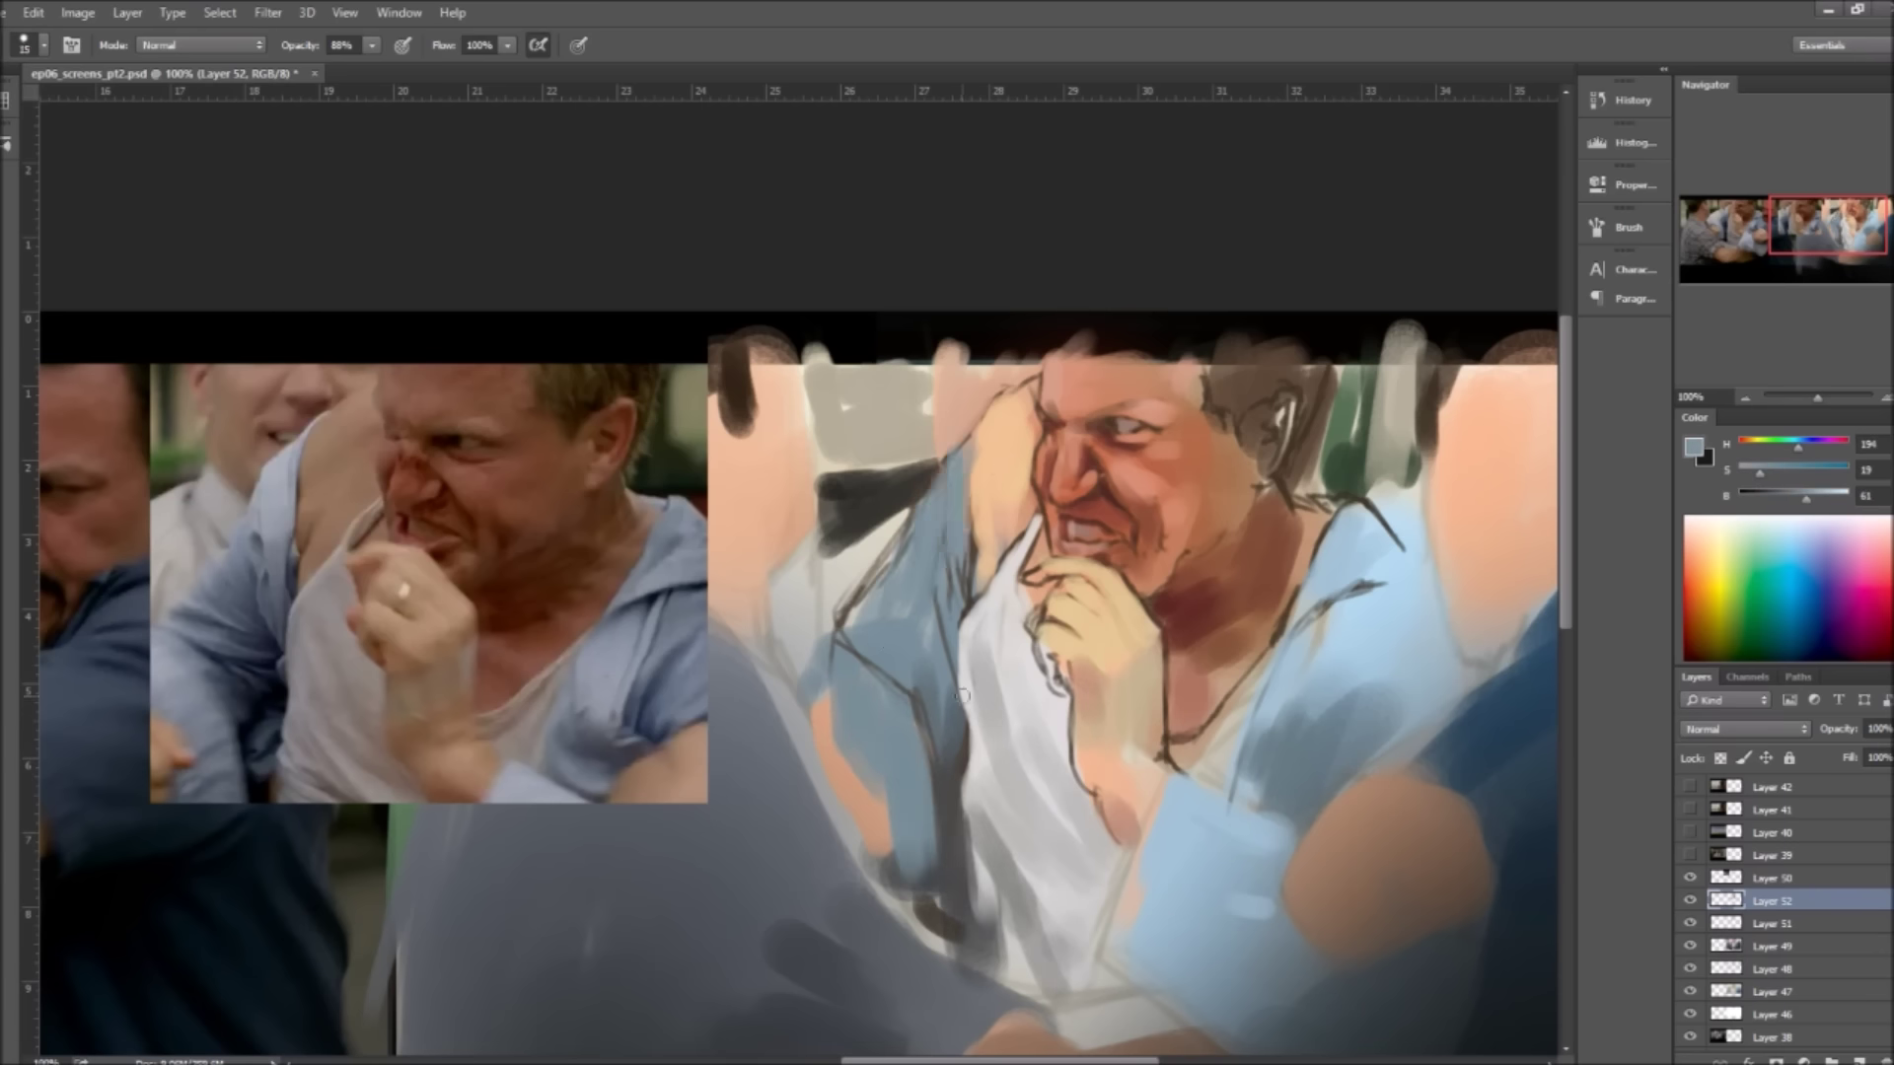
key("ctrl+minus")
key("ctrl+minus")
key("ctrl+minus")
key("ctrl+plus")
key("ctrl+plus")
key("ctrl+plus")
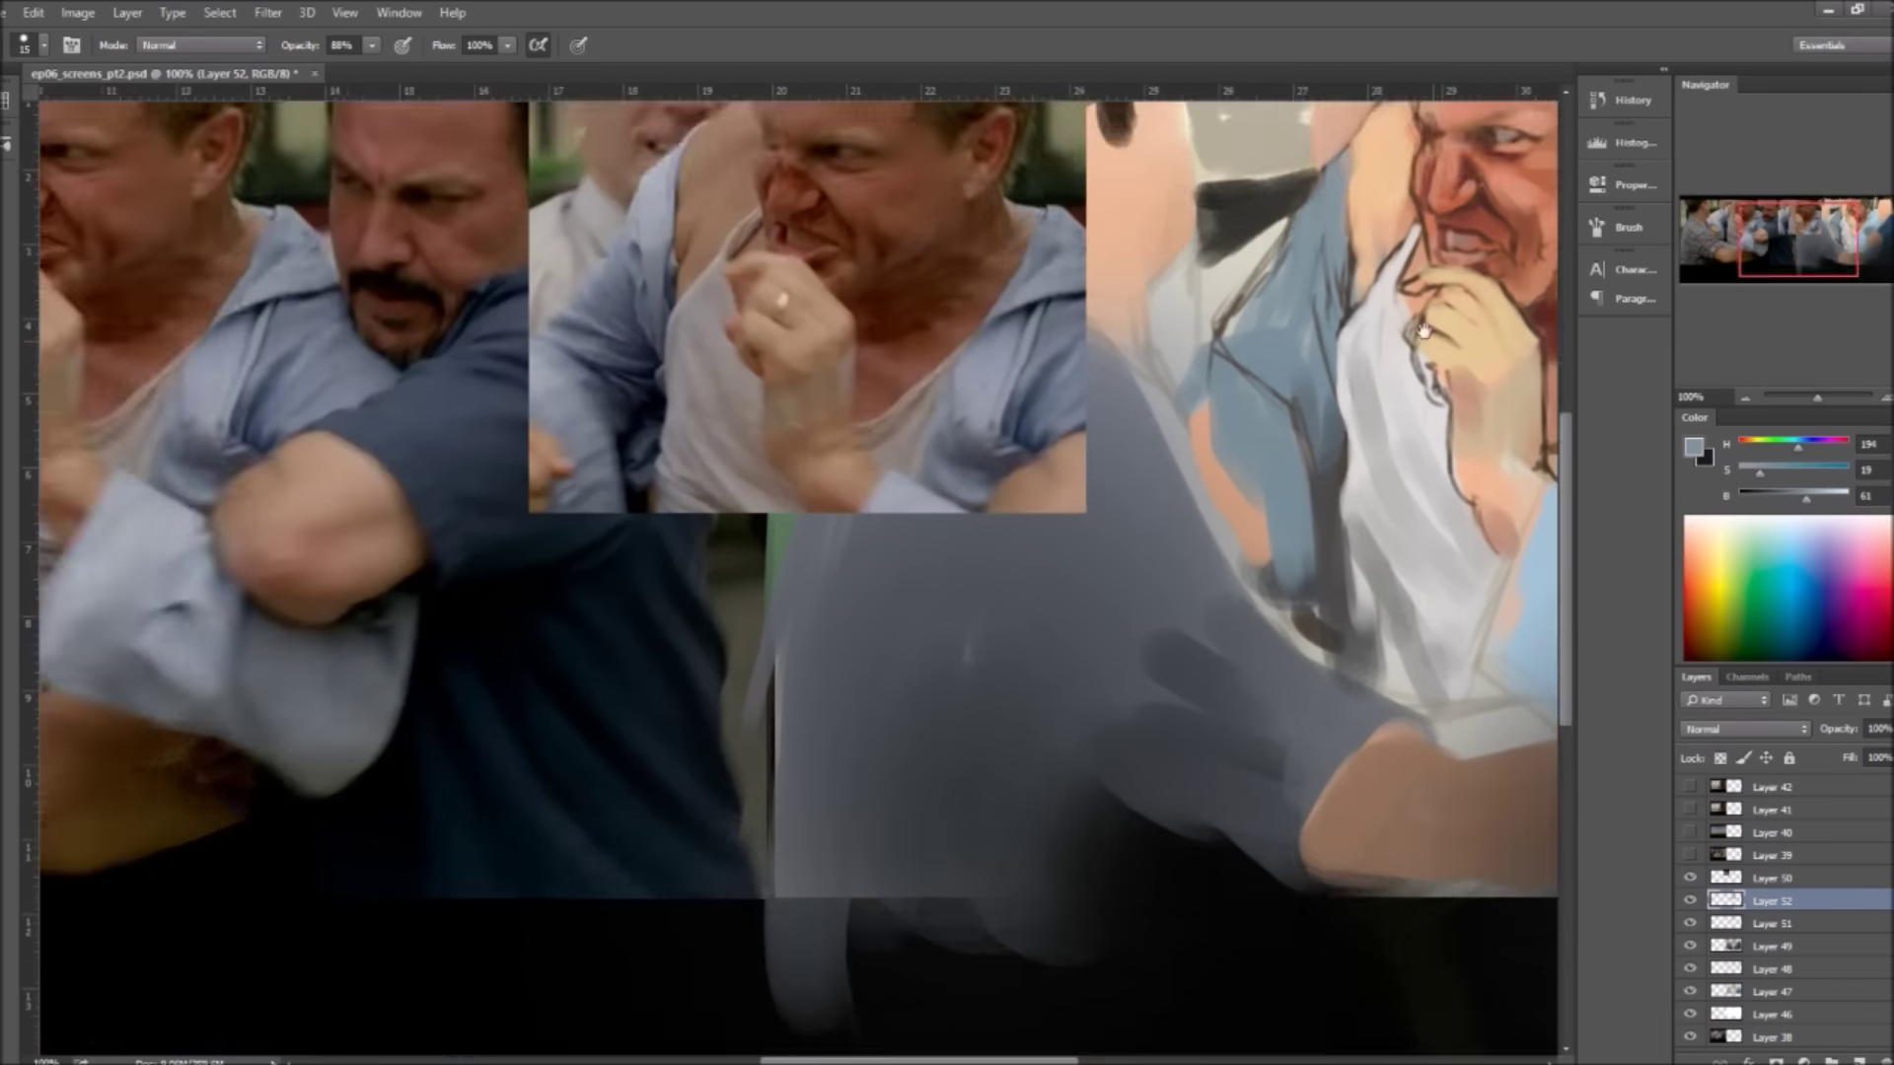
key("alt+bracketleft")
Step: On the colour block-in layer, cover the dark area left of the face with light beige strokes
left_click(1014, 452, "alt")
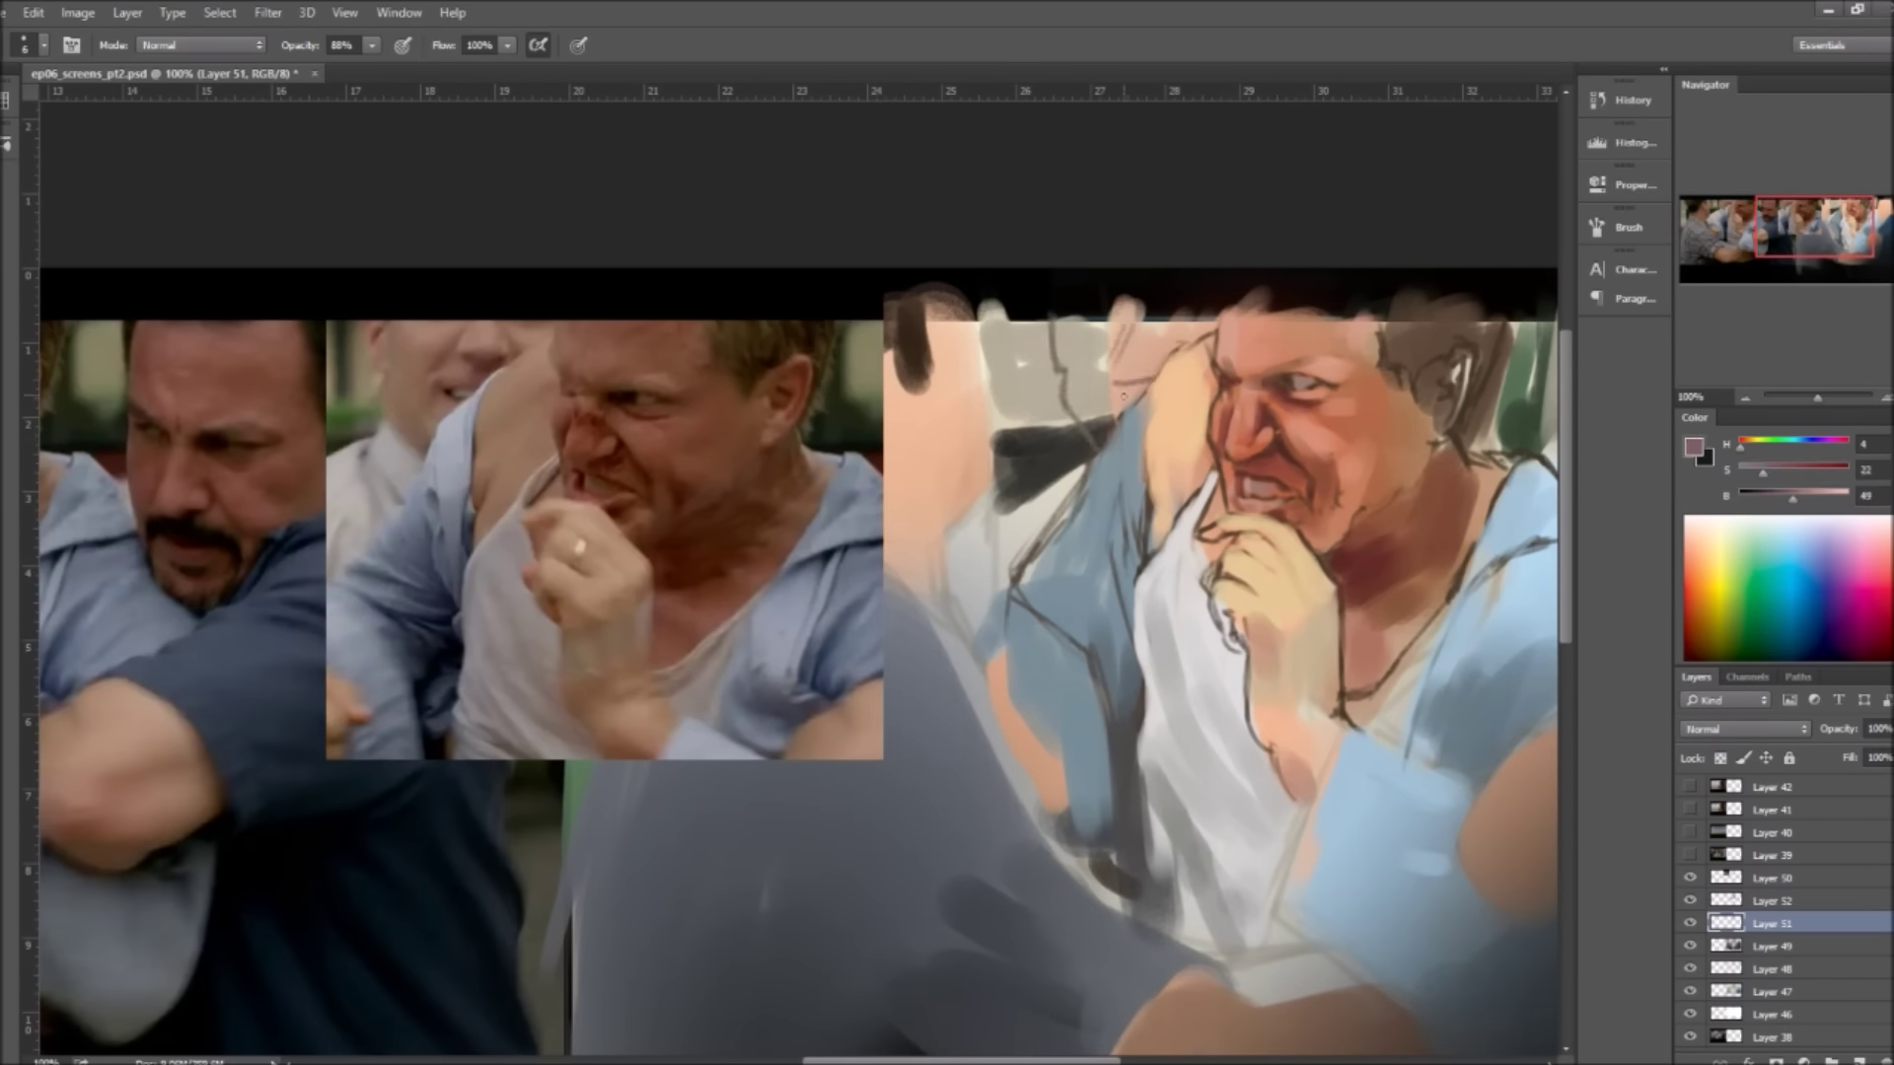
key("alt+bracketleft")
left_click(1134, 341, "alt")
key("bracketright")
key("bracketright")
key("bracketright")
mouse_move(1075, 315)
left_mouse_down()
mouse_move(1090, 434)
mouse_move(1016, 533)
left_mouse_up()
mouse_move(1075, 434)
left_mouse_down()
mouse_move(997, 464)
mouse_move(1070, 409)
mouse_move(1013, 314)
left_mouse_up()
left_click(1006, 444, "alt")
left_click(1025, 401, "alt")
key("bracketleft")
key("bracketleft")
key("bracketright")
left_click(1095, 473, "alt")
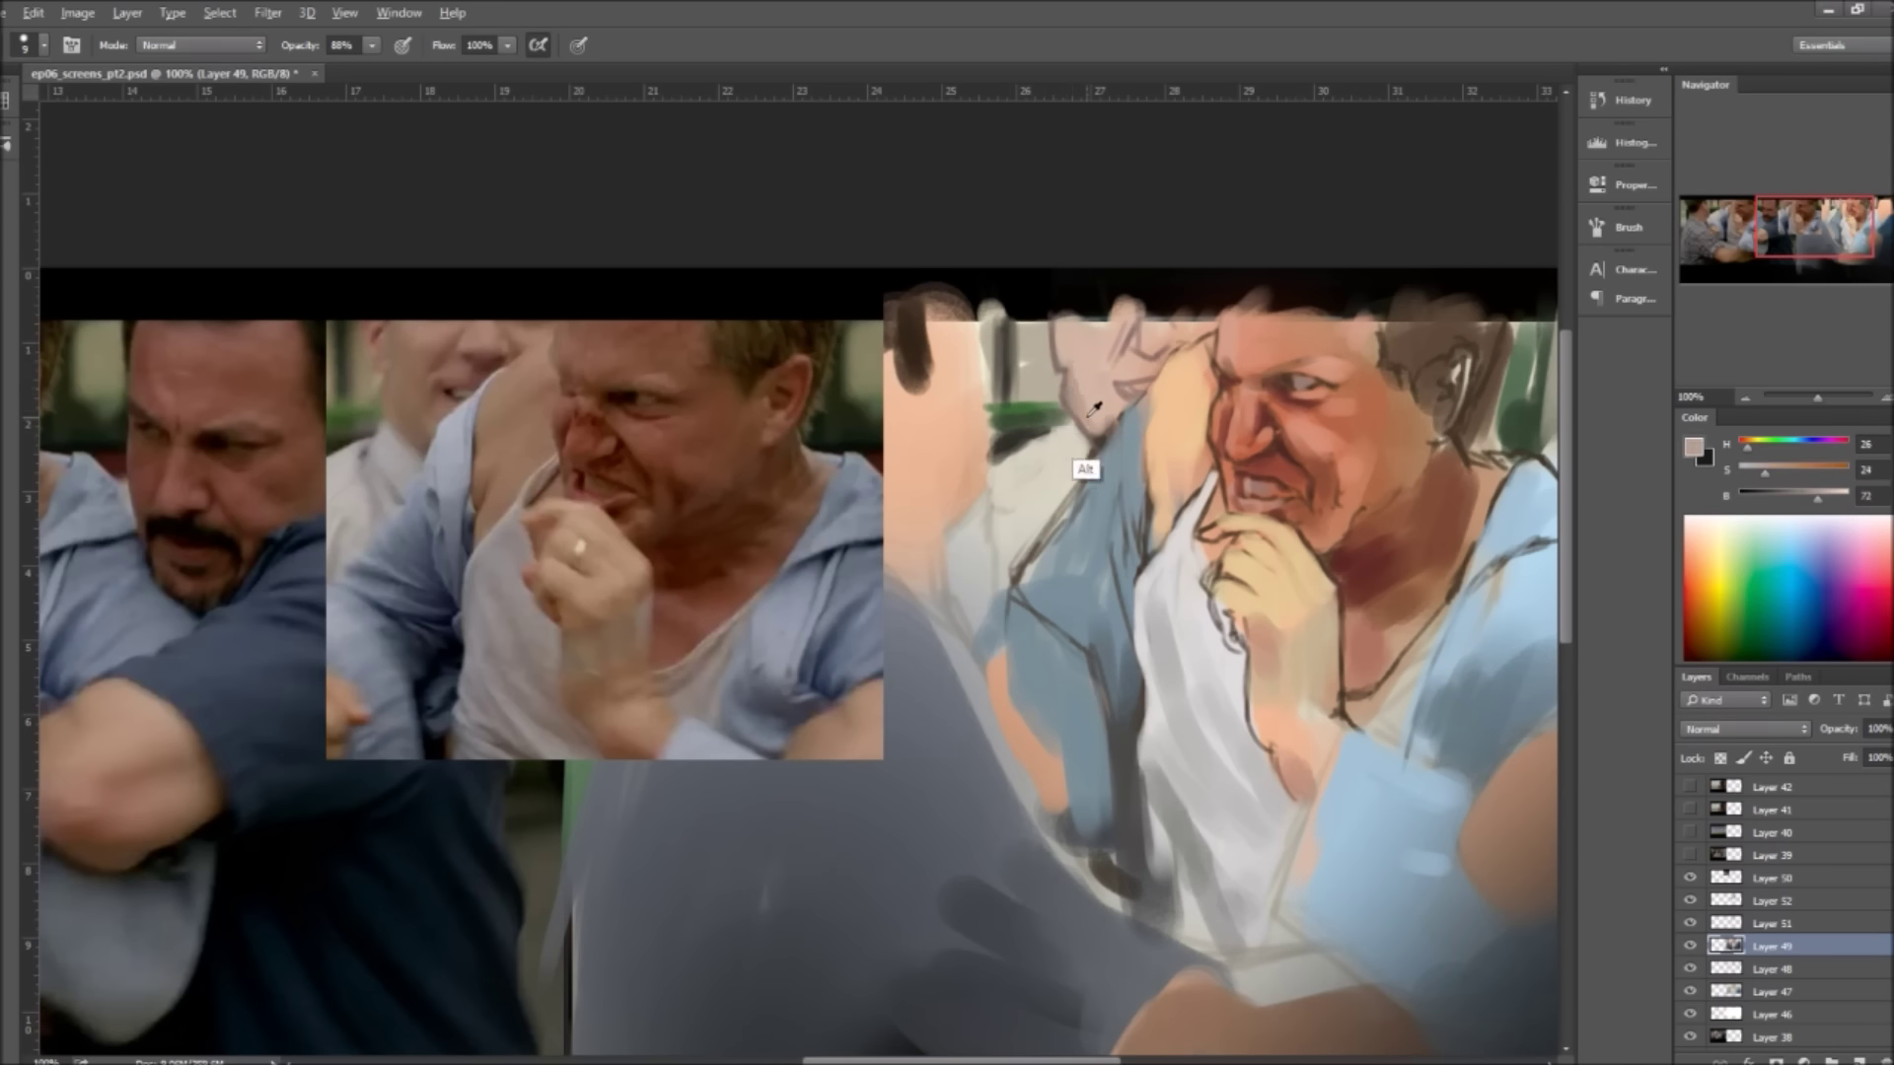
left_click(1132, 352, "alt")
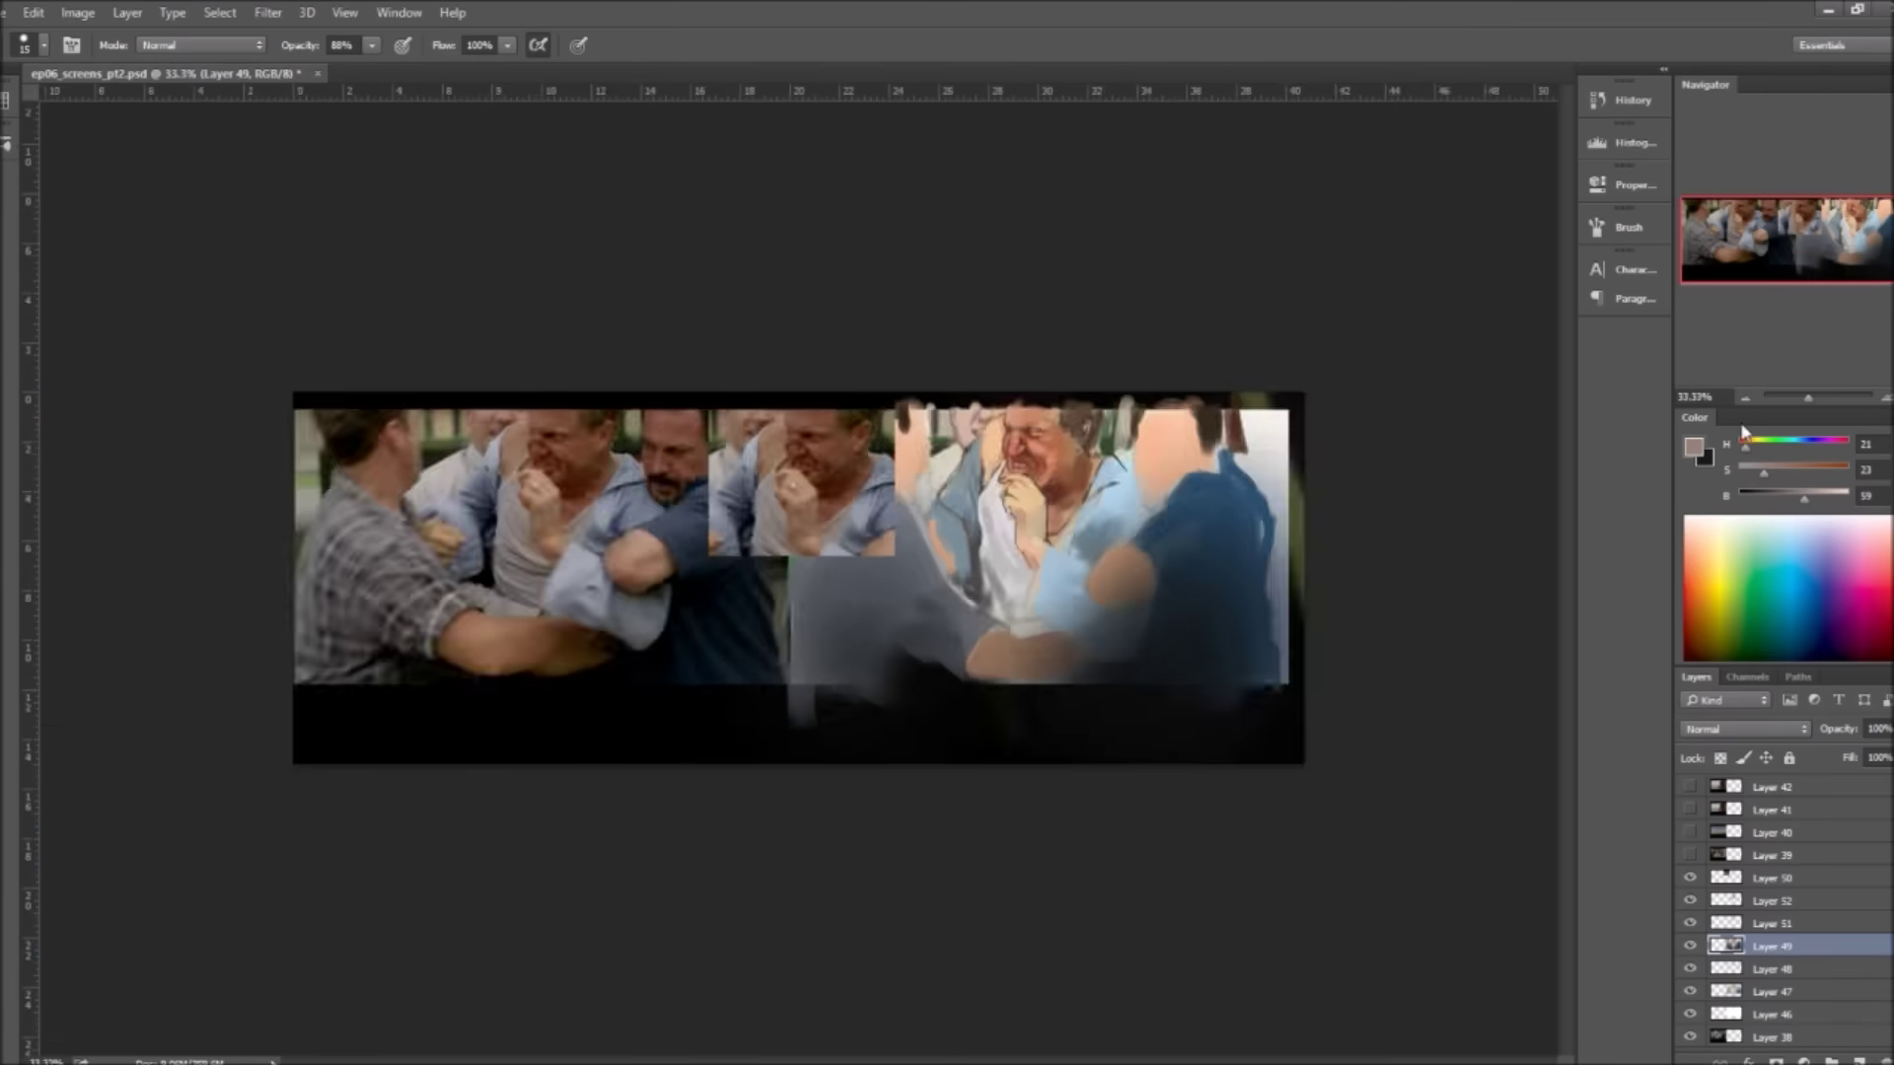
Step: Return to the face repaint layer with a smaller brush and a dark outline colour
left_click_drag(1818, 398, 1820, 397)
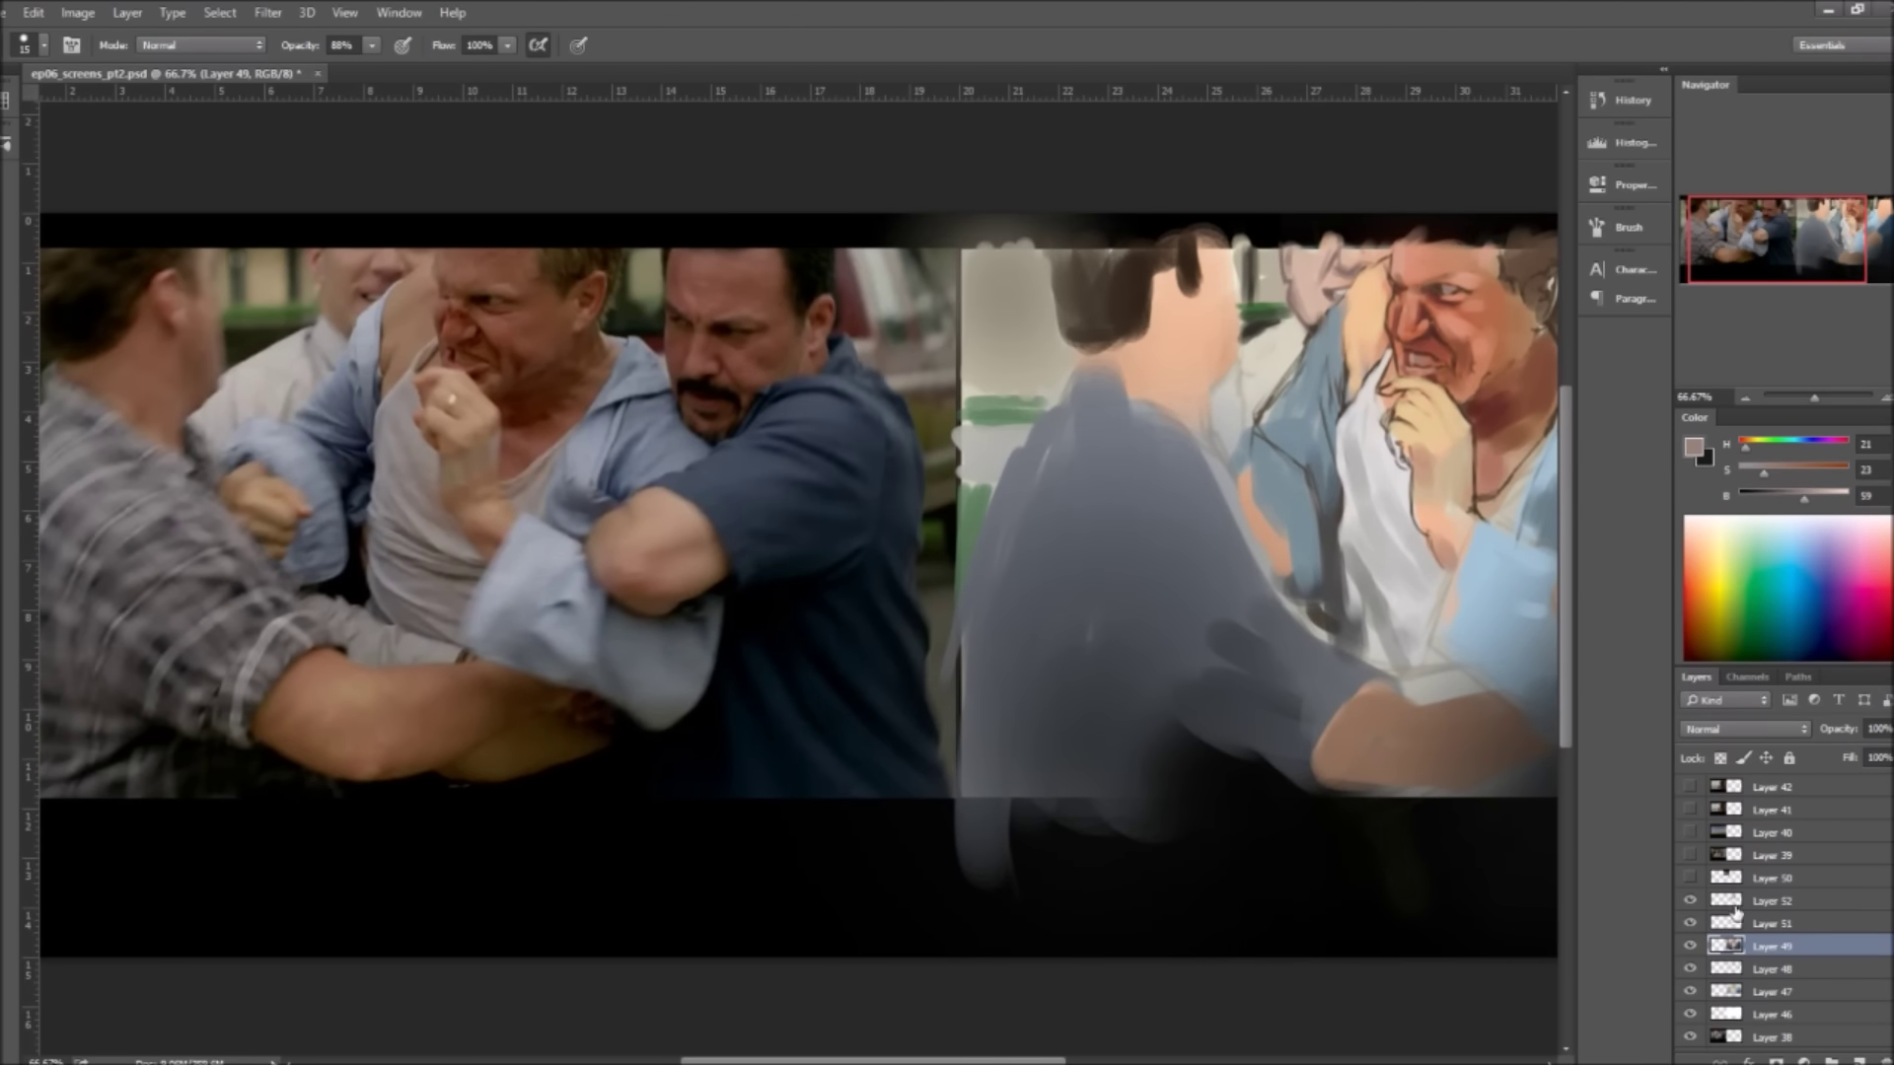
left_click(1735, 901)
key("bracketleft")
key("bracketleft")
left_click(1273, 325, "alt")
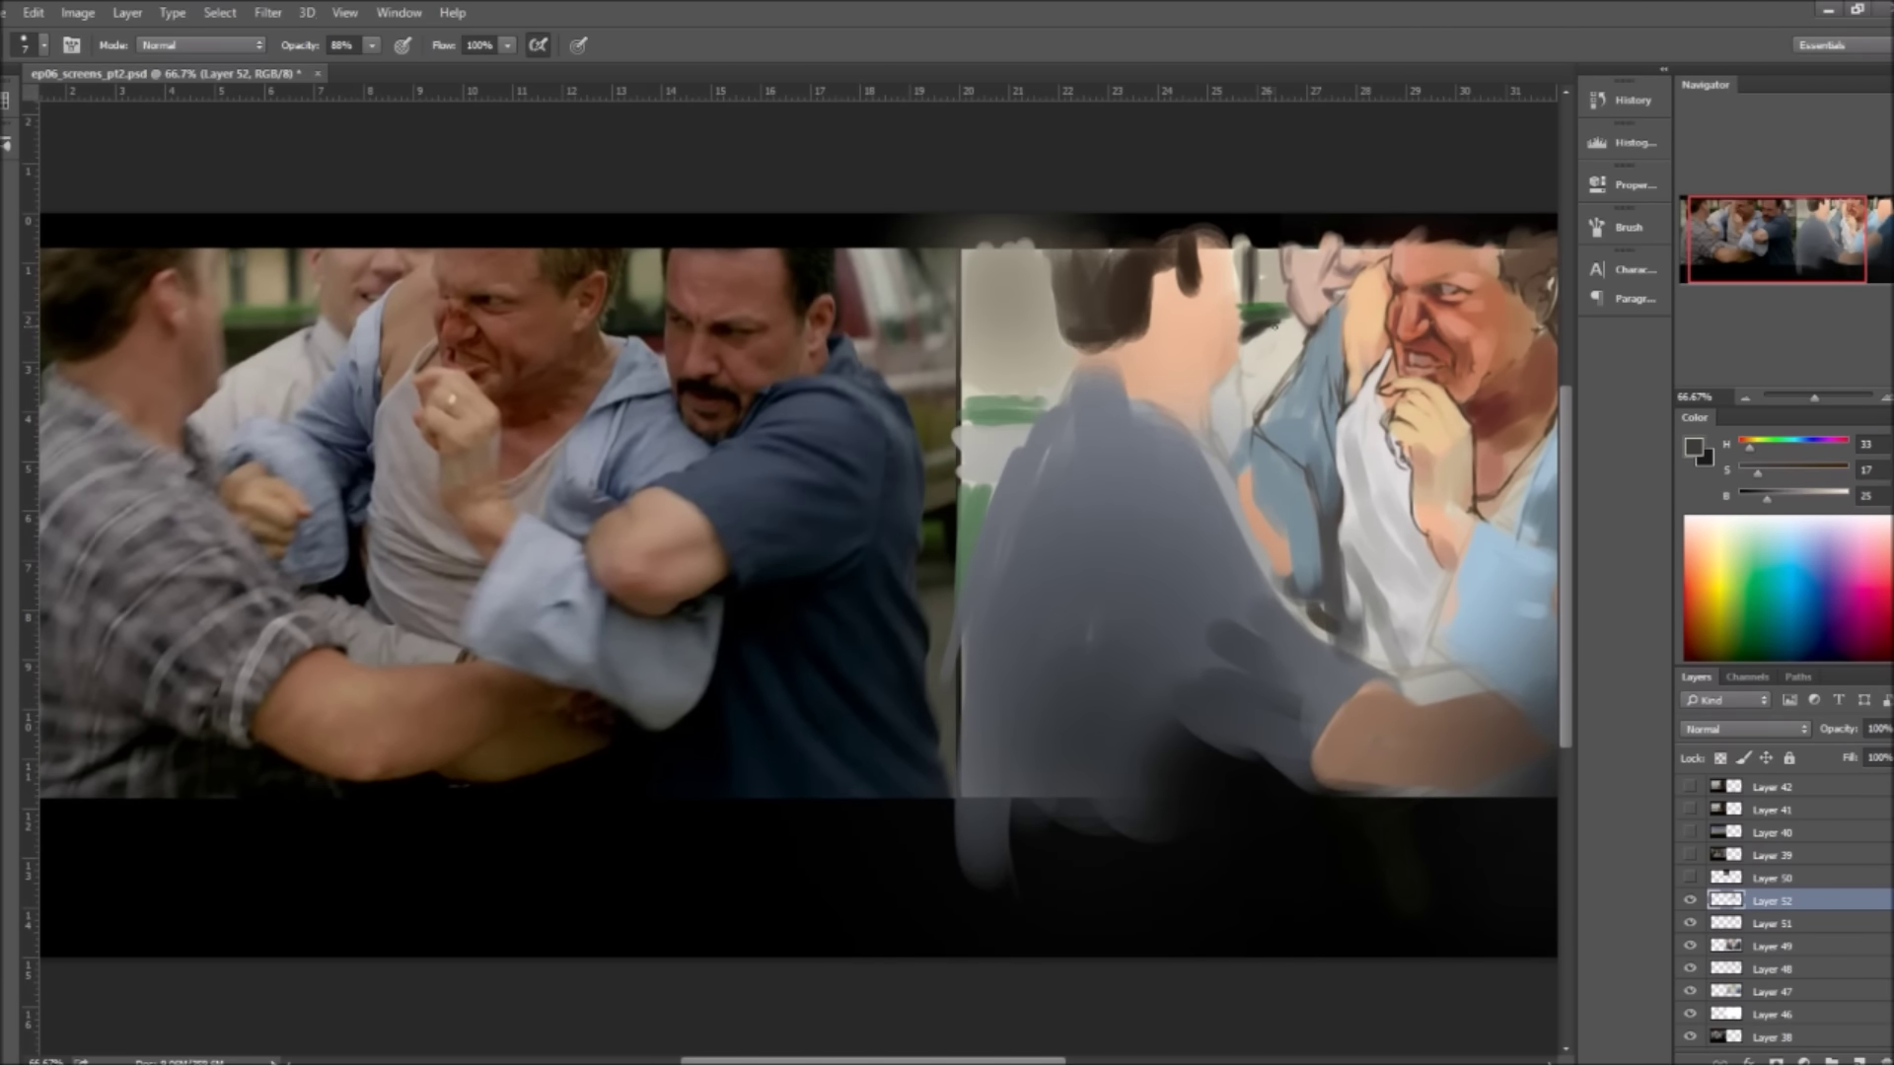
Step: Outline the foreground figure's head, shoulder and back with dark lines
left_click_drag(1221, 247, 1172, 412)
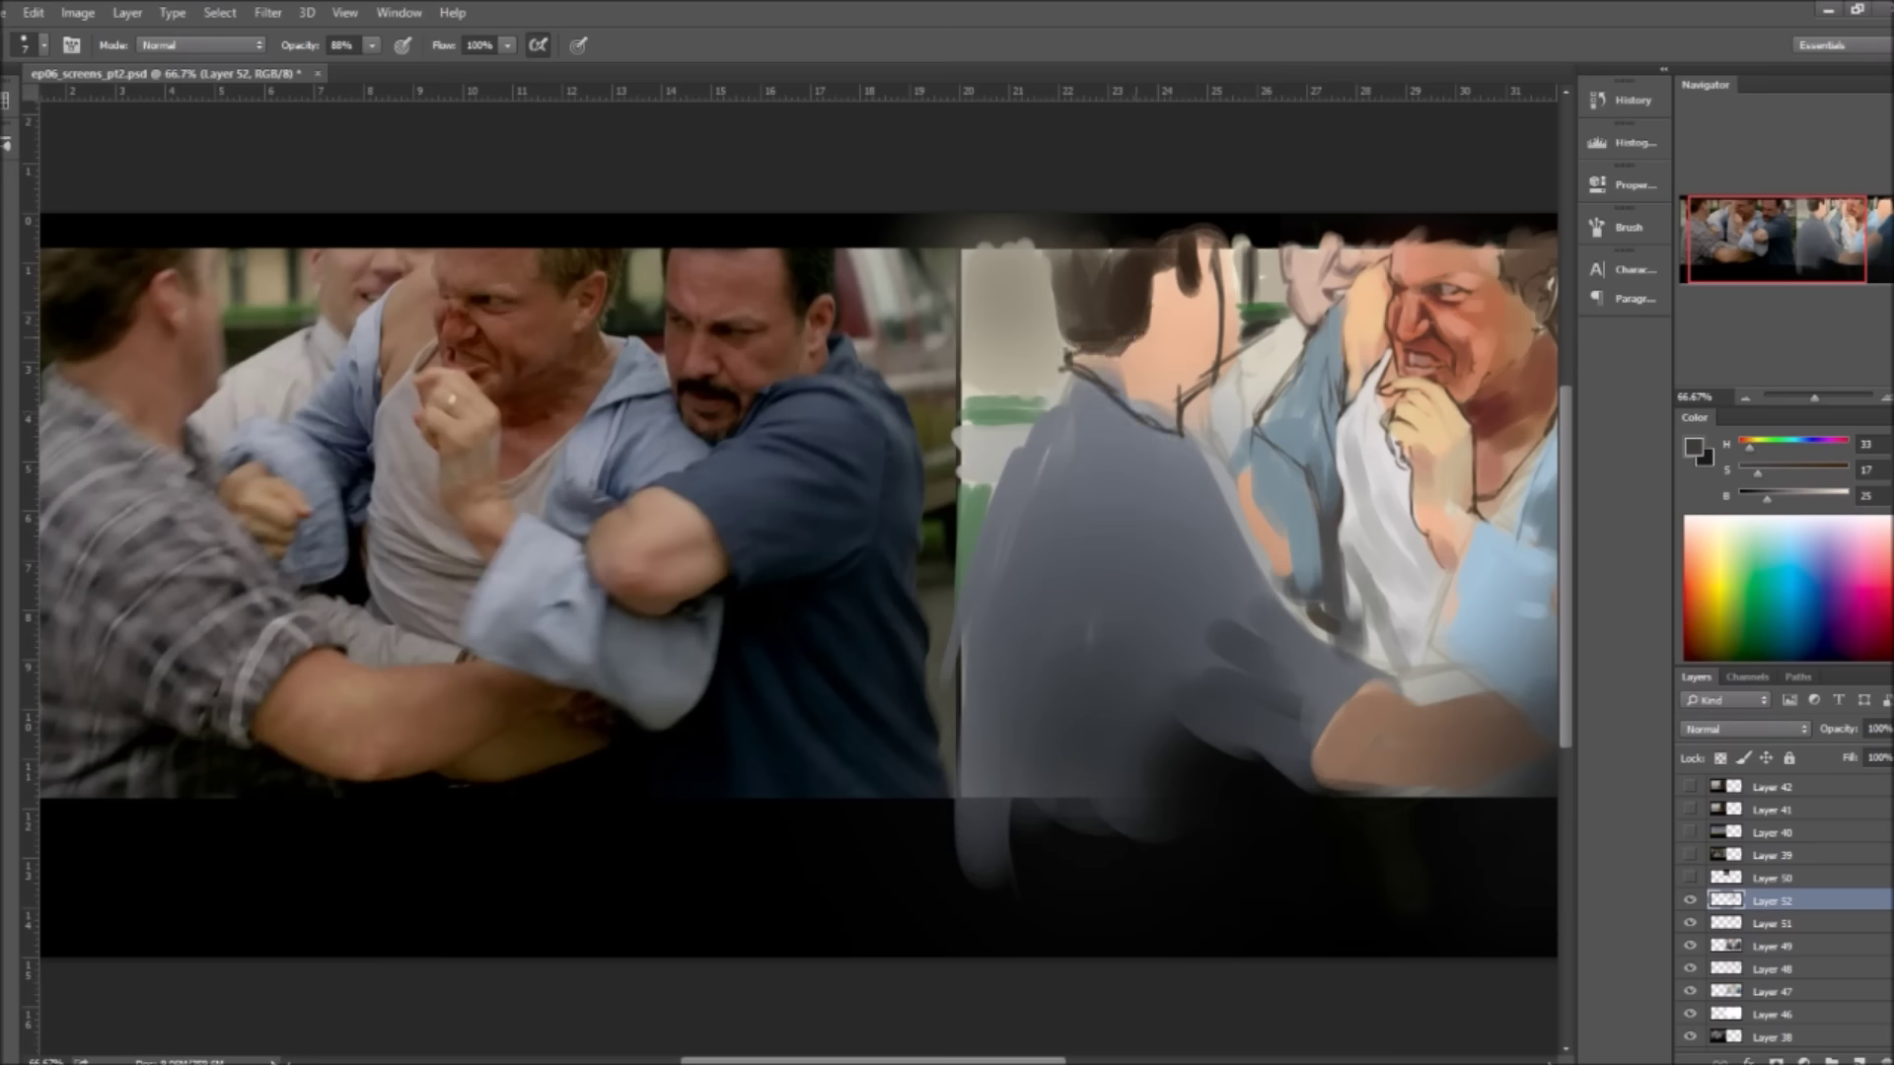
left_click(1192, 351, "alt")
left_click_drag(1192, 350, 1316, 329)
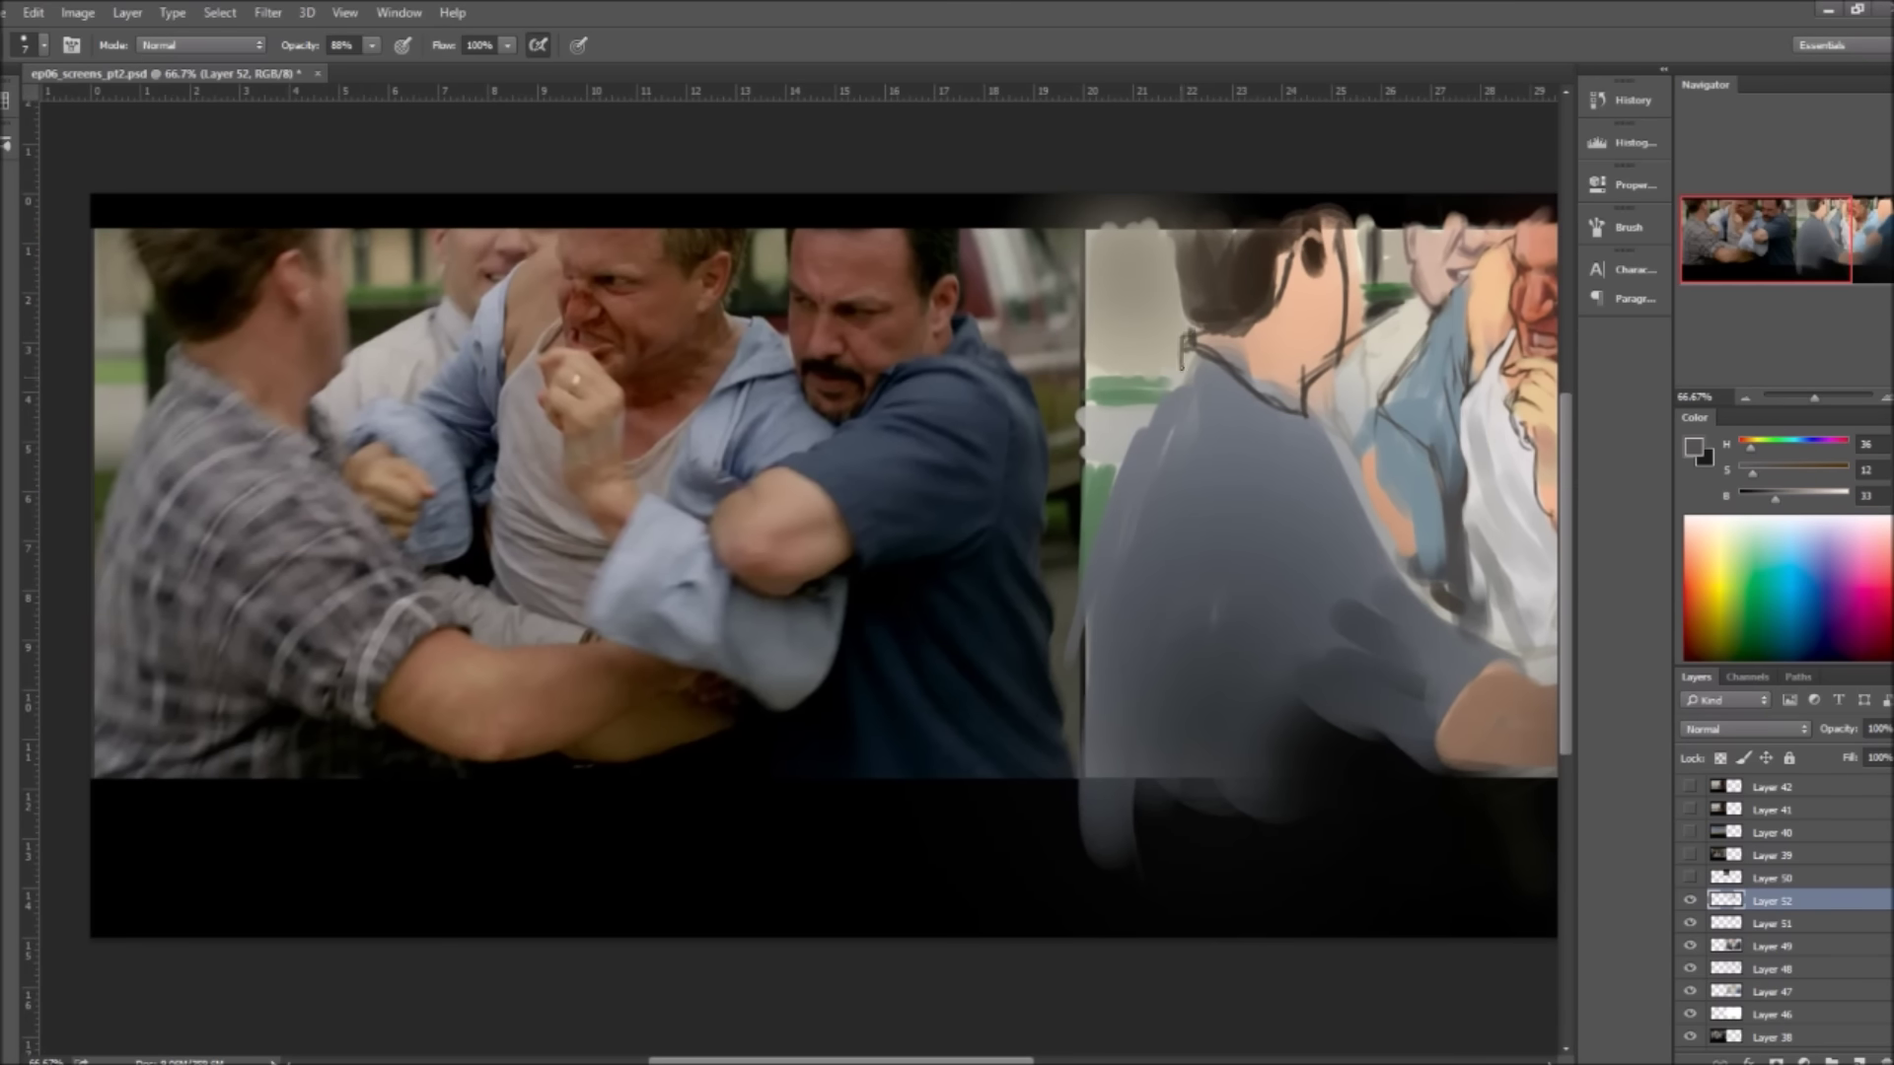
left_click_drag(1154, 395, 1090, 572)
left_click_drag(1313, 436, 1157, 377)
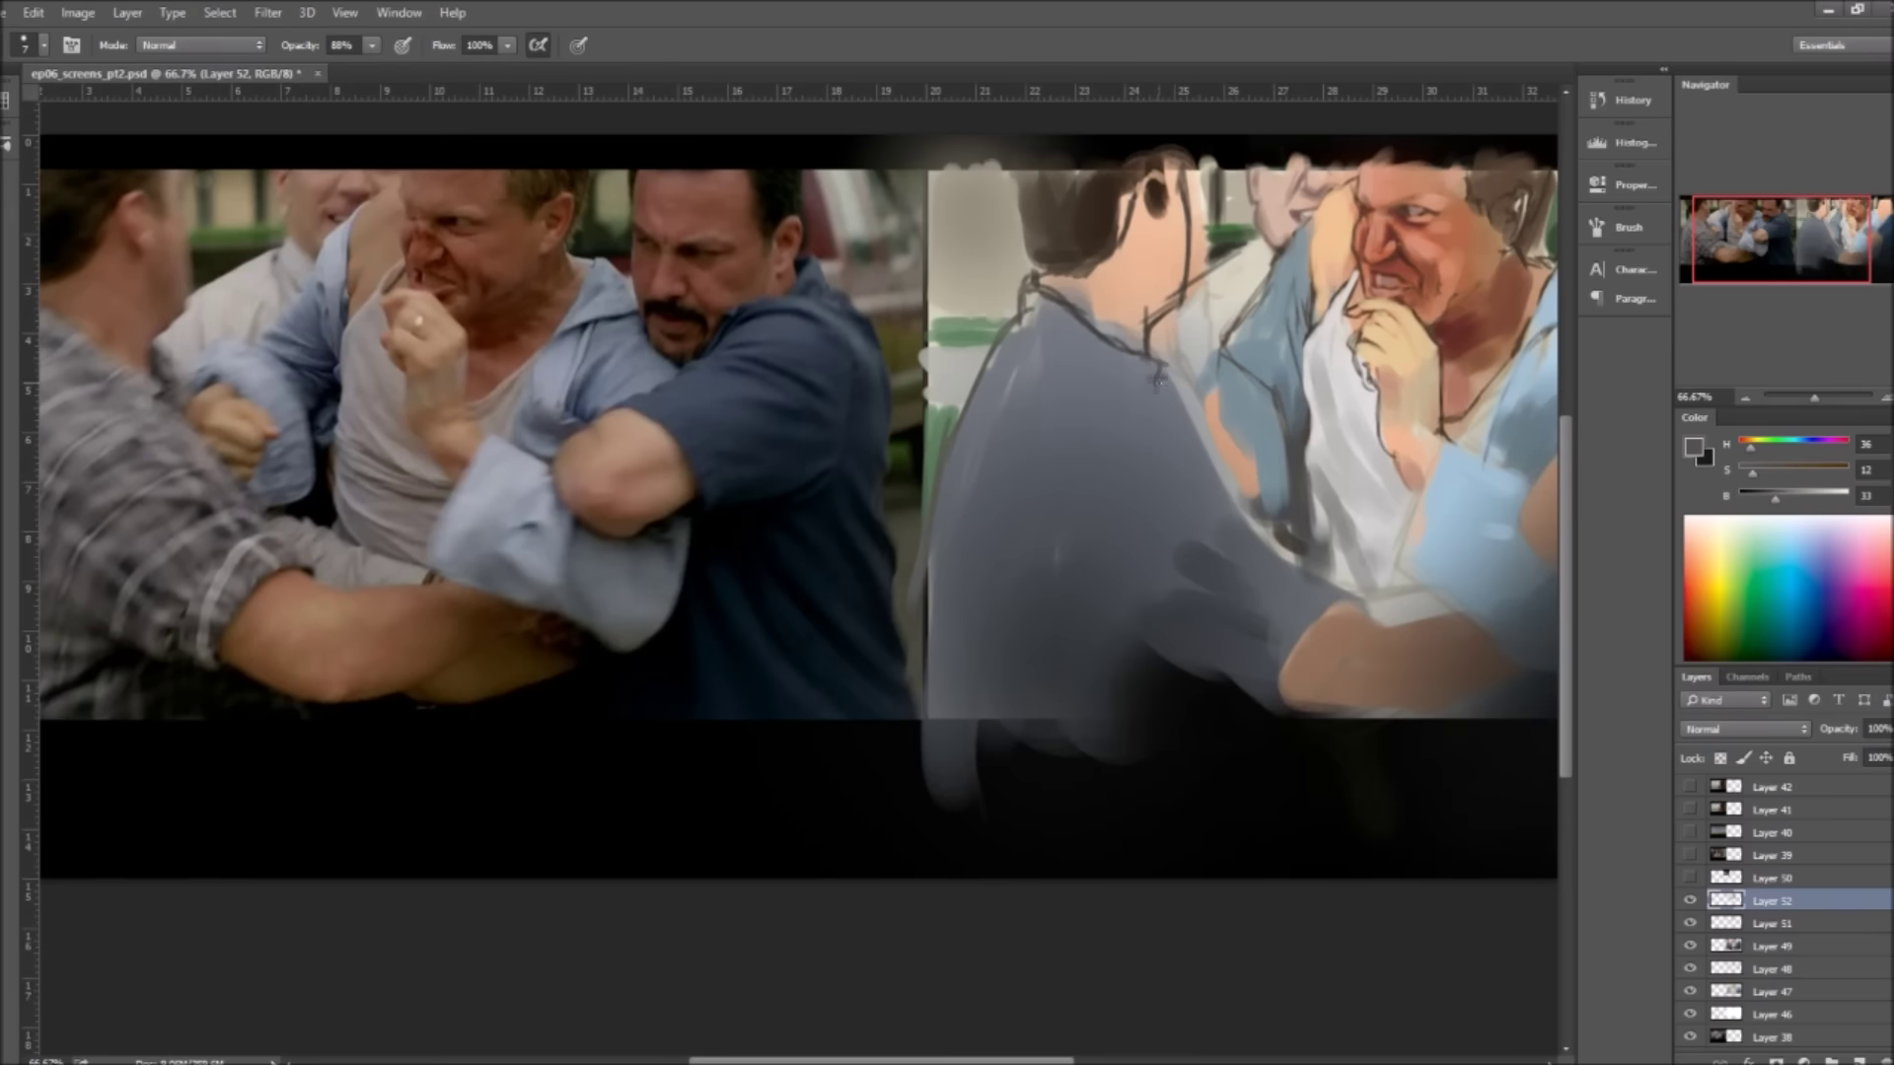
Step: Draw near-black contour lines along the grey figure's arm, forearm, cuff and shoulder
left_click(1115, 749, "alt")
left_click_drag(1091, 620, 1149, 659)
left_click_drag(992, 705, 1139, 683)
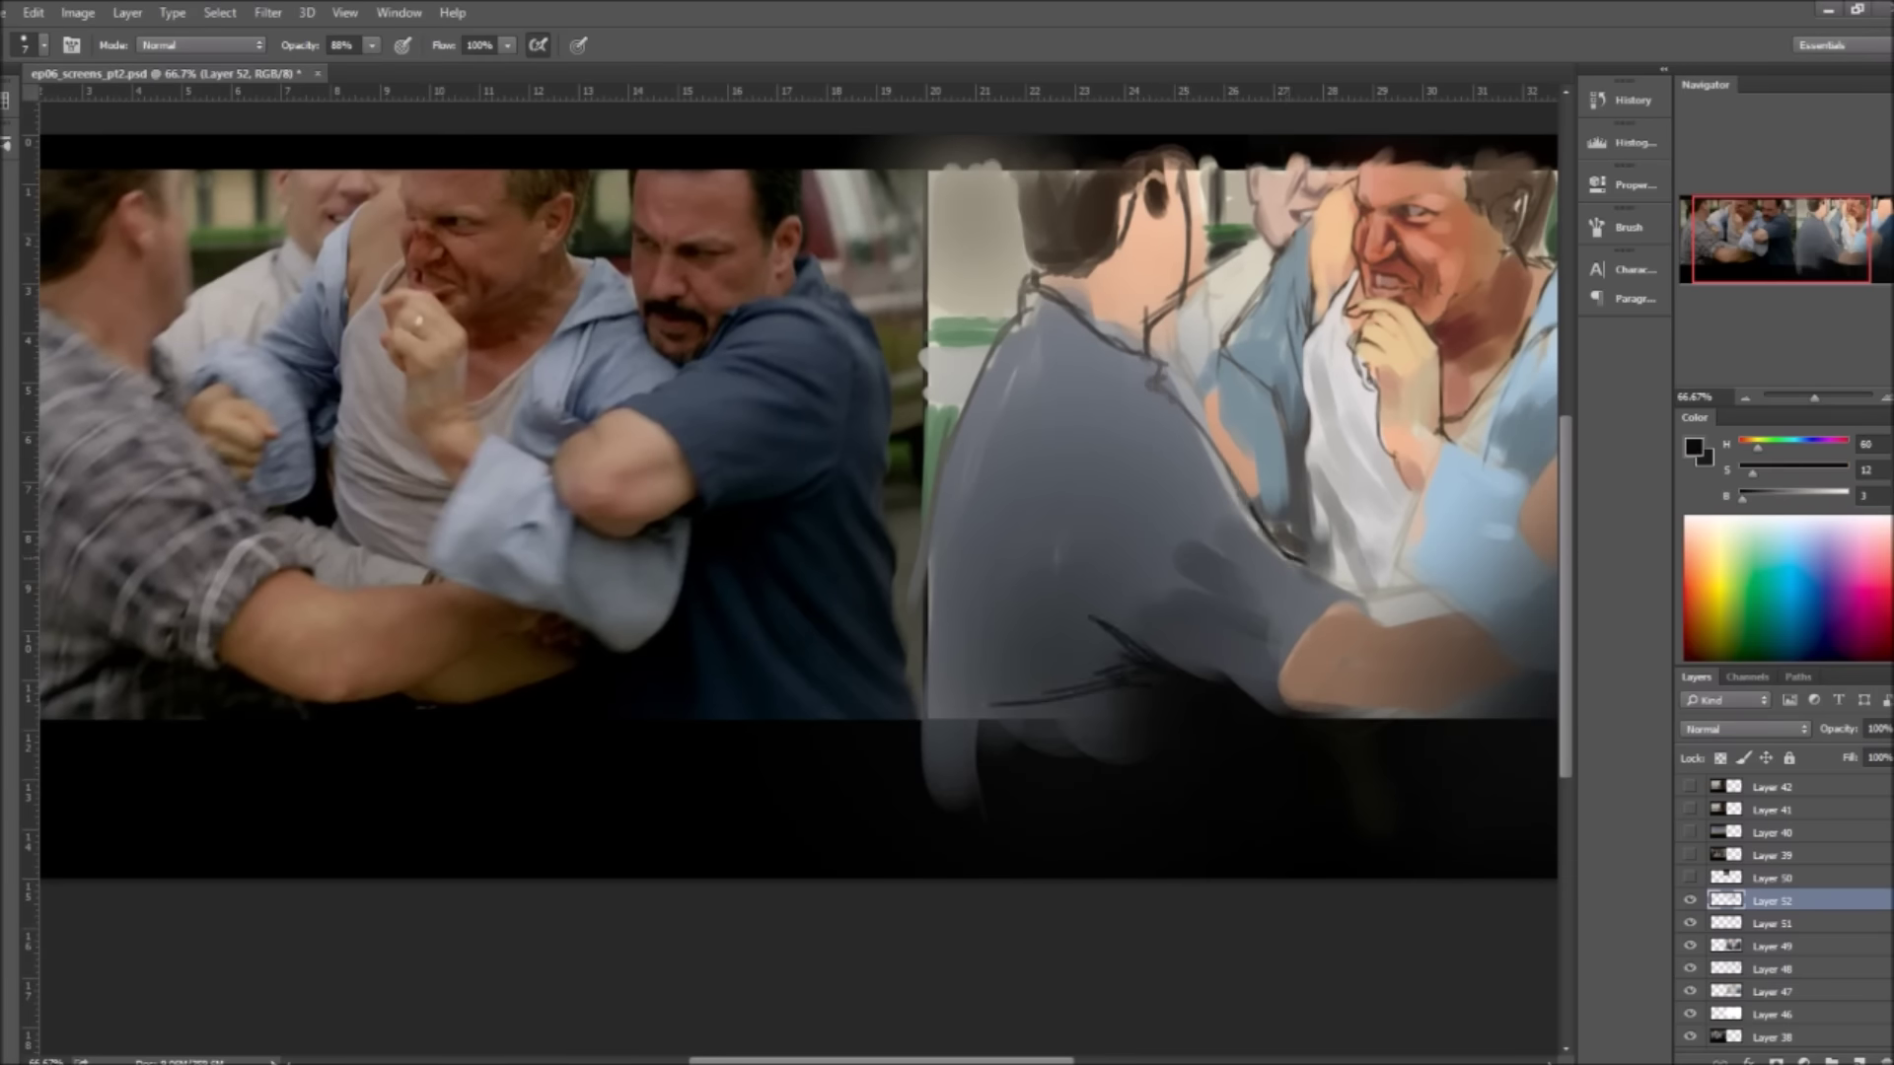
left_click_drag(1291, 706, 1377, 593)
left_click_drag(1267, 616, 1377, 549)
left_click_drag(1196, 596, 1300, 535)
left_click_drag(1165, 371, 1260, 531)
left_click_drag(1132, 589, 1344, 611)
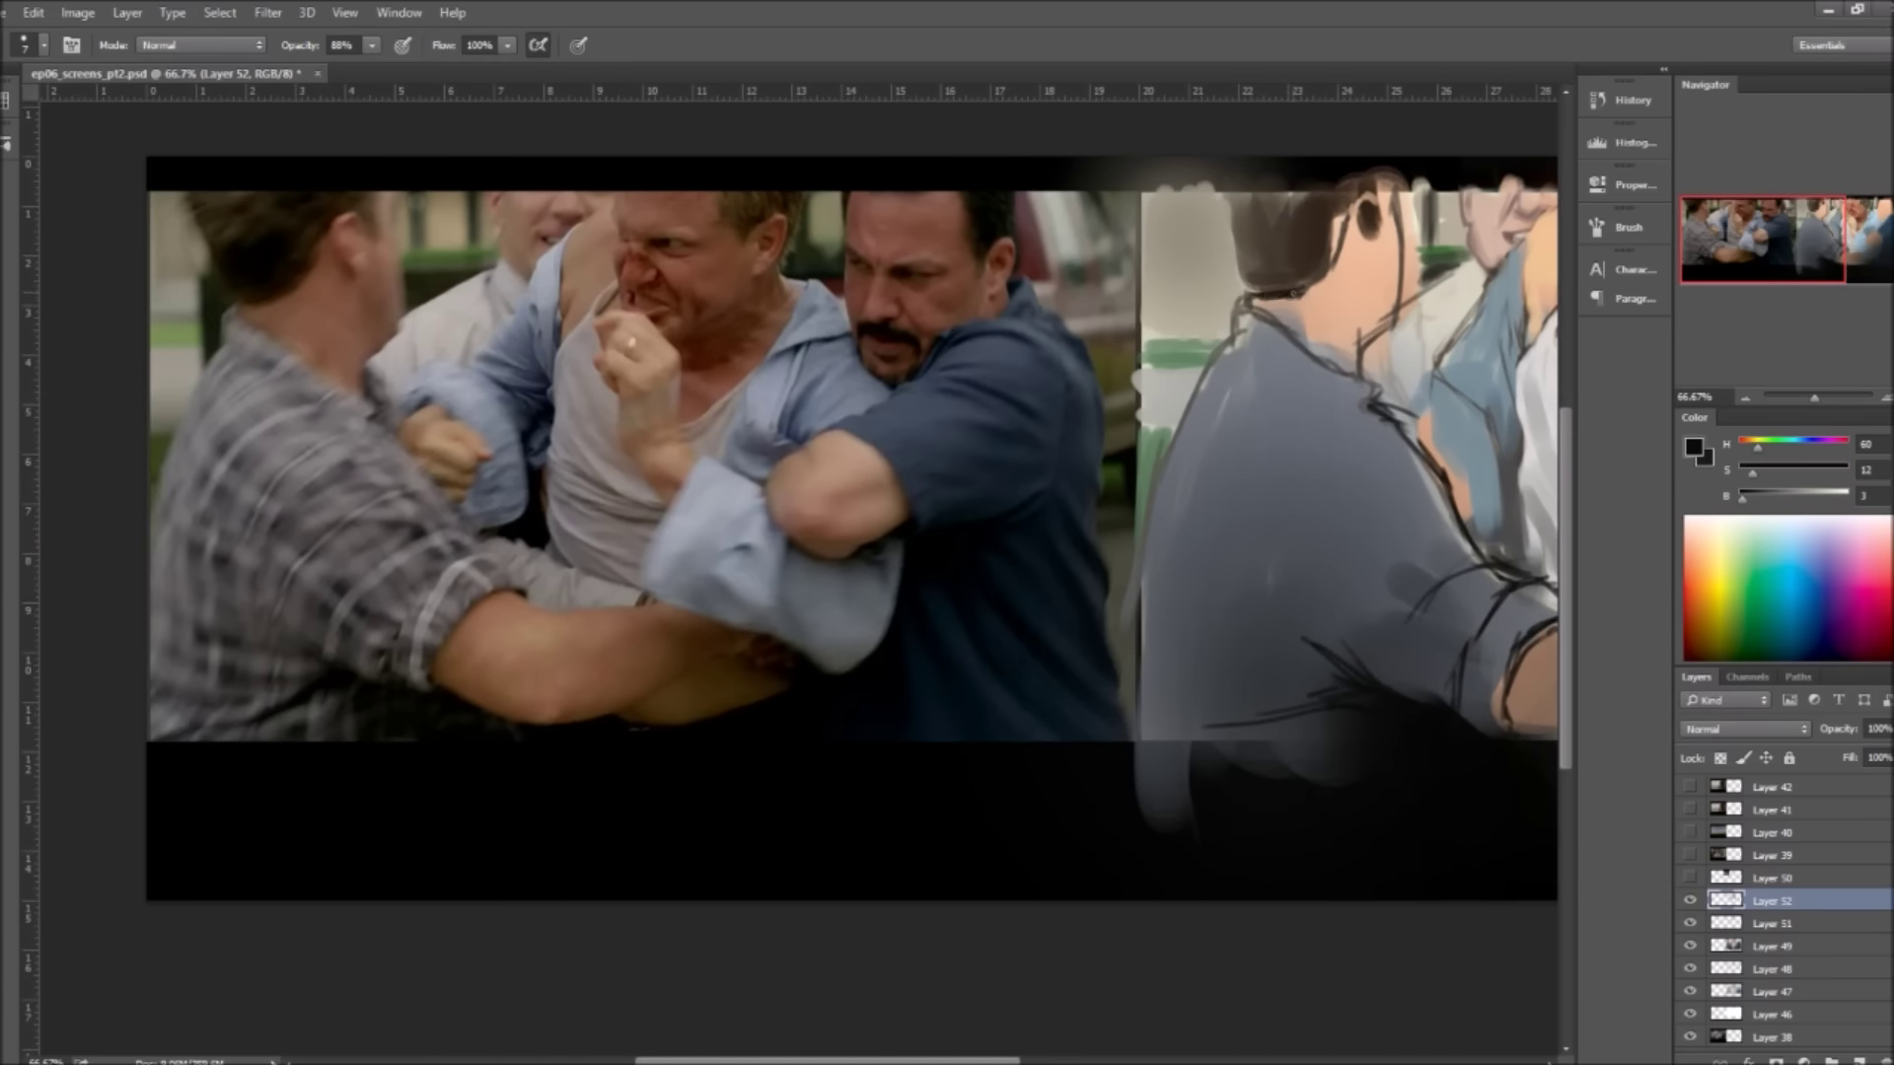
left_click(1363, 728, "alt")
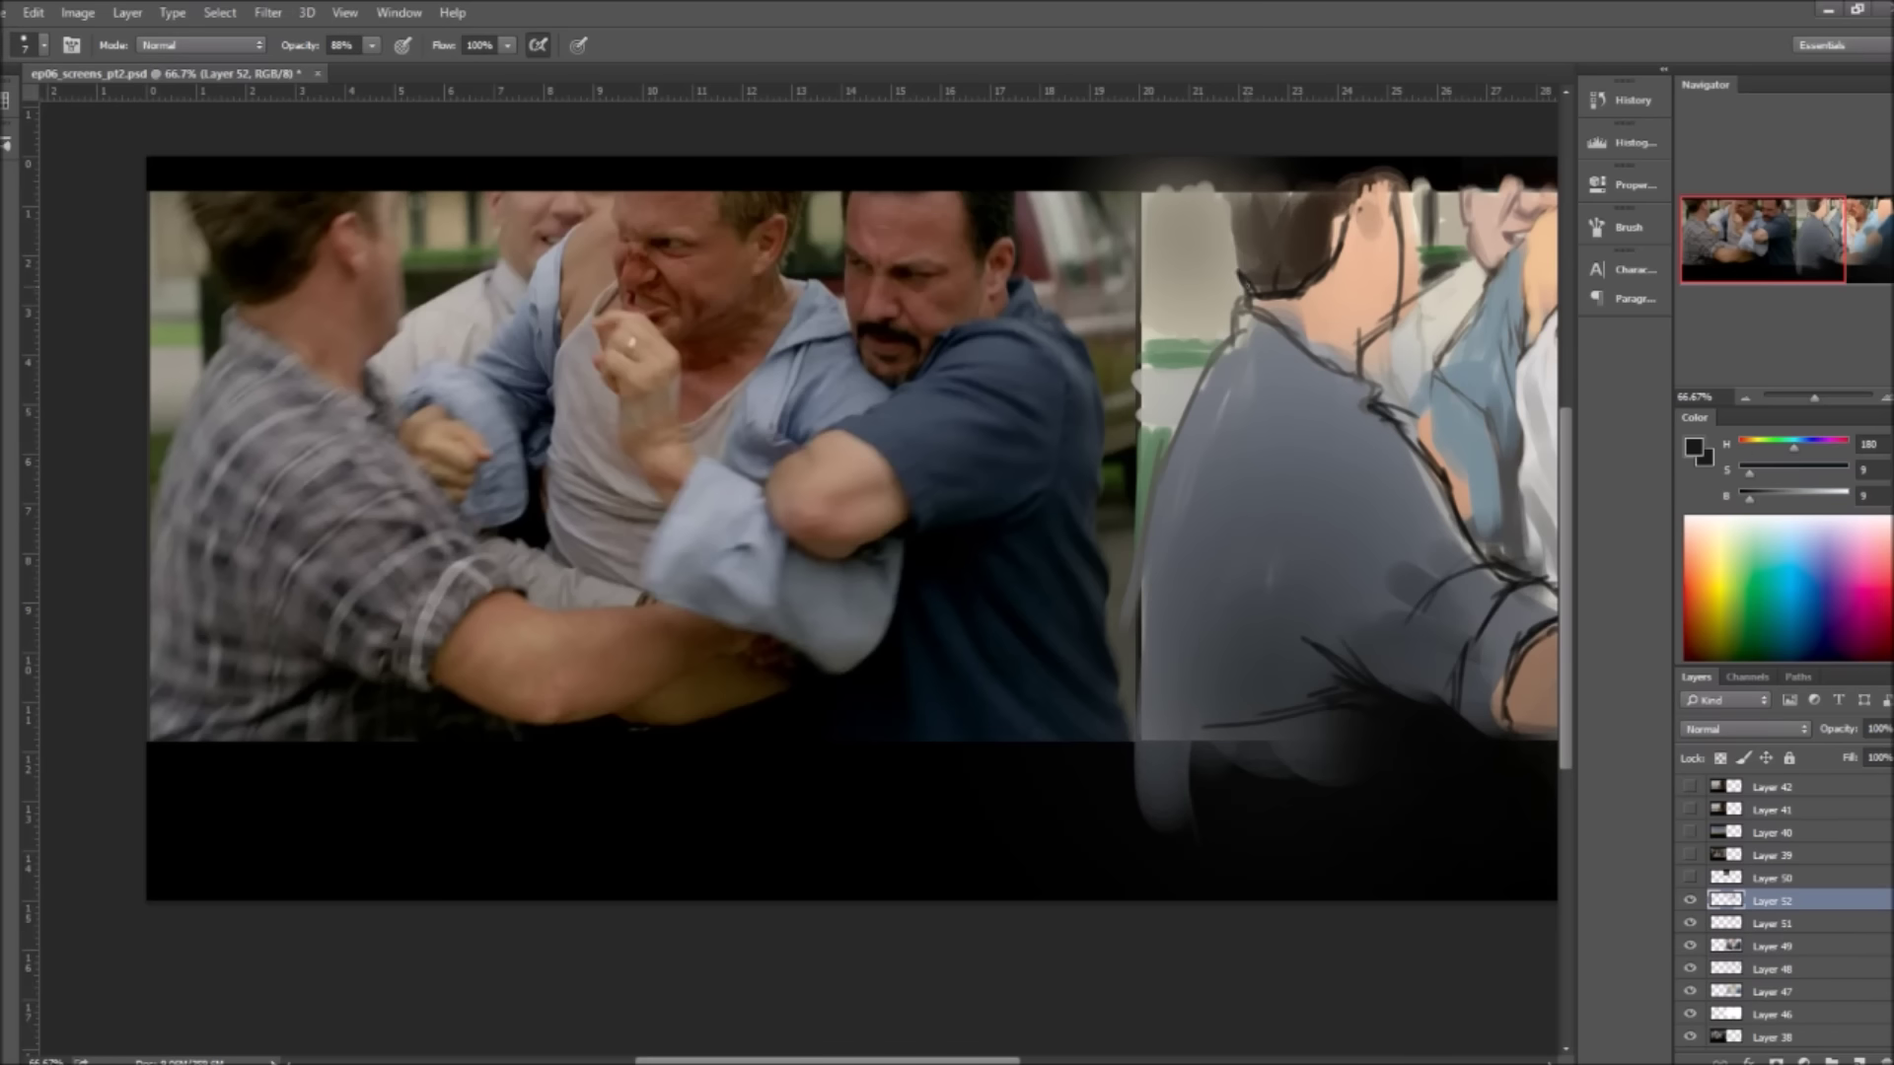
left_click_drag(1345, 611, 1137, 620)
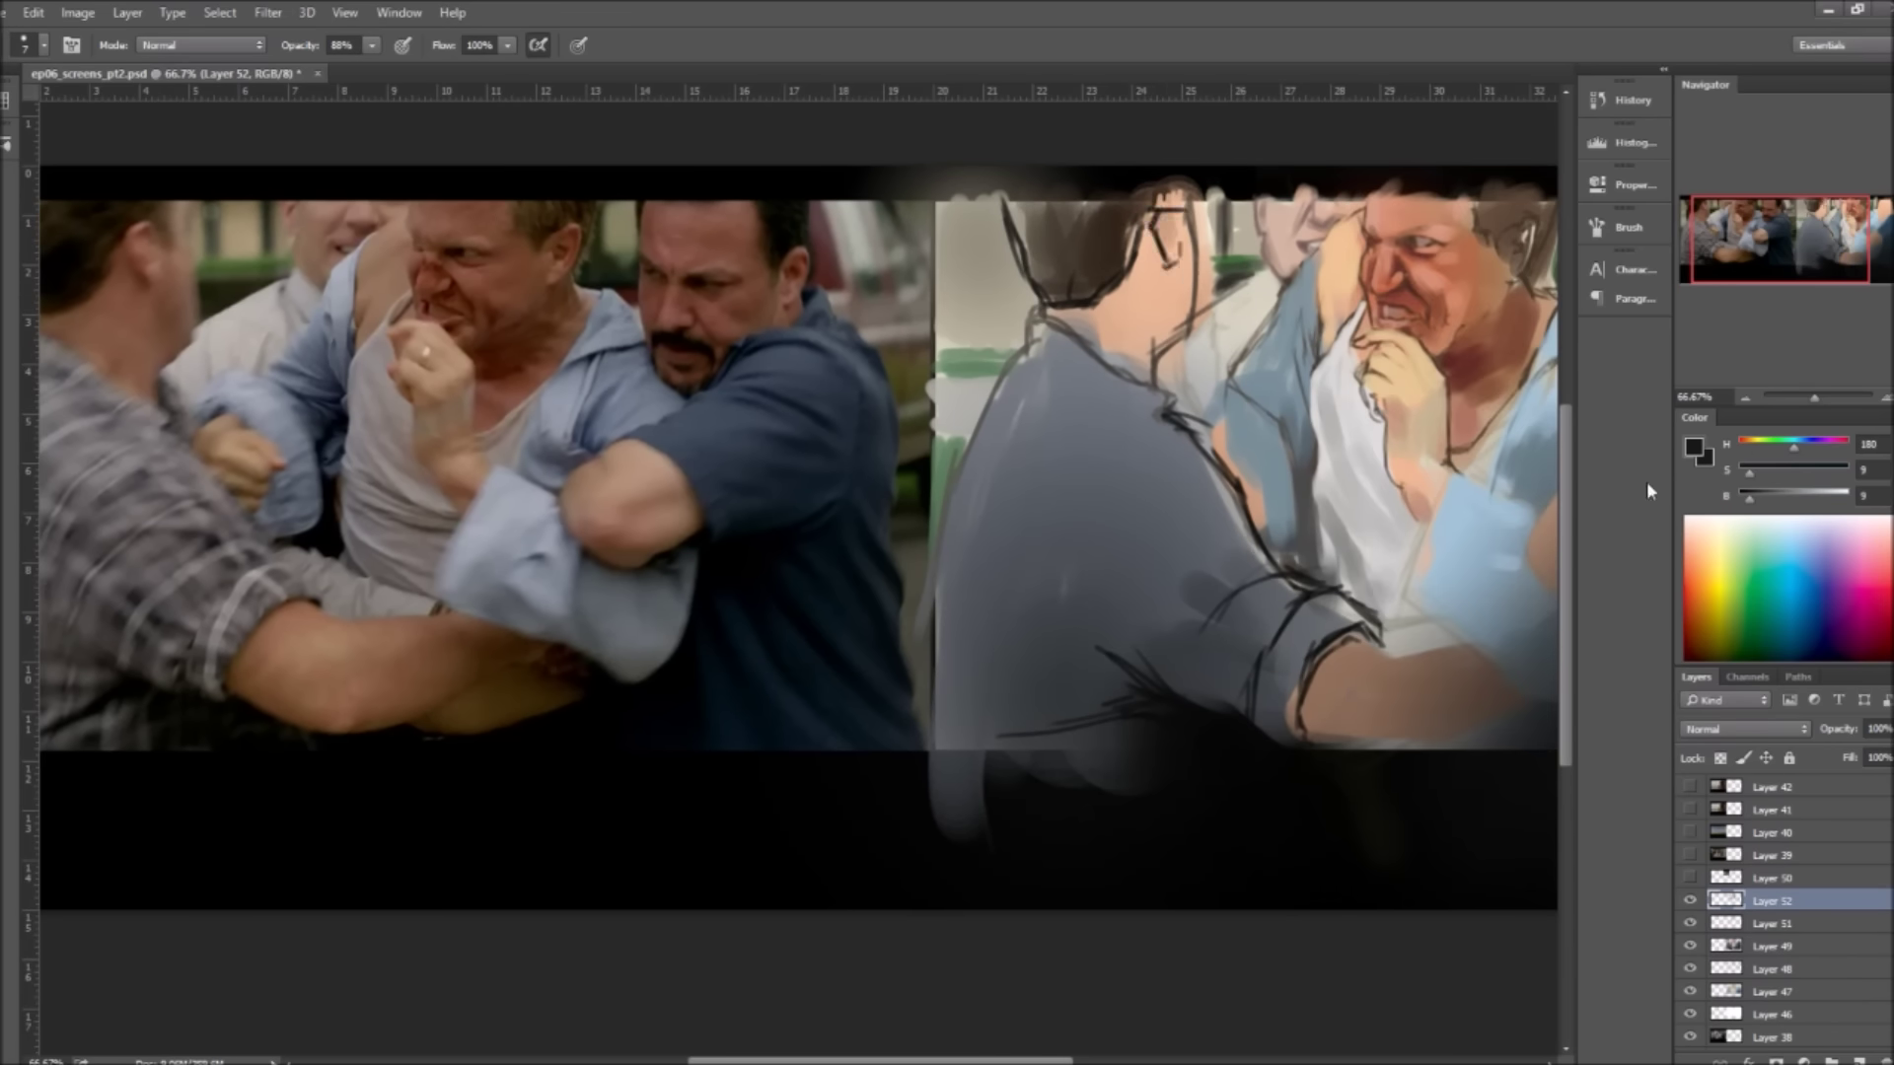
left_click_drag(1534, 389, 1182, 416)
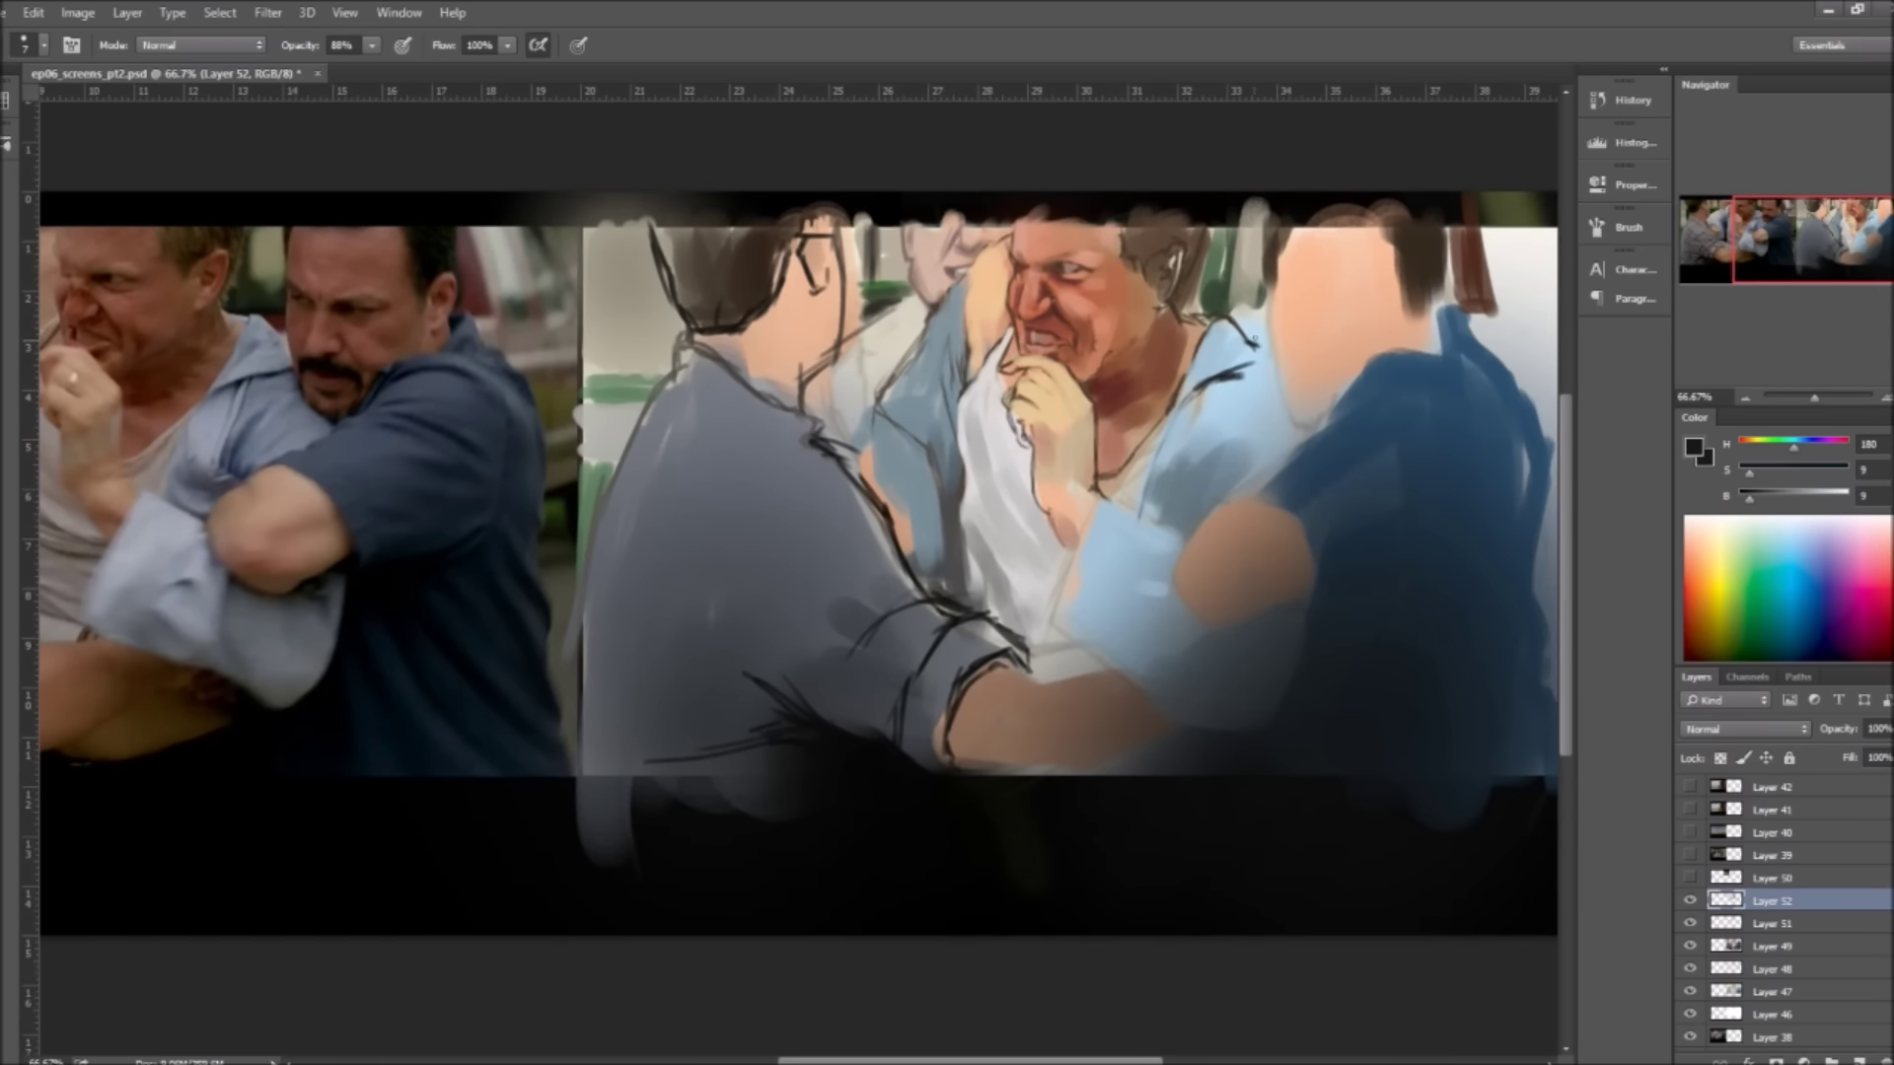
Step: Outline the blue figure's arm, shoulder and collar, and save the document
mouse_move(1083, 495)
left_mouse_down()
mouse_move(1050, 617)
mouse_move(1182, 725)
left_mouse_up()
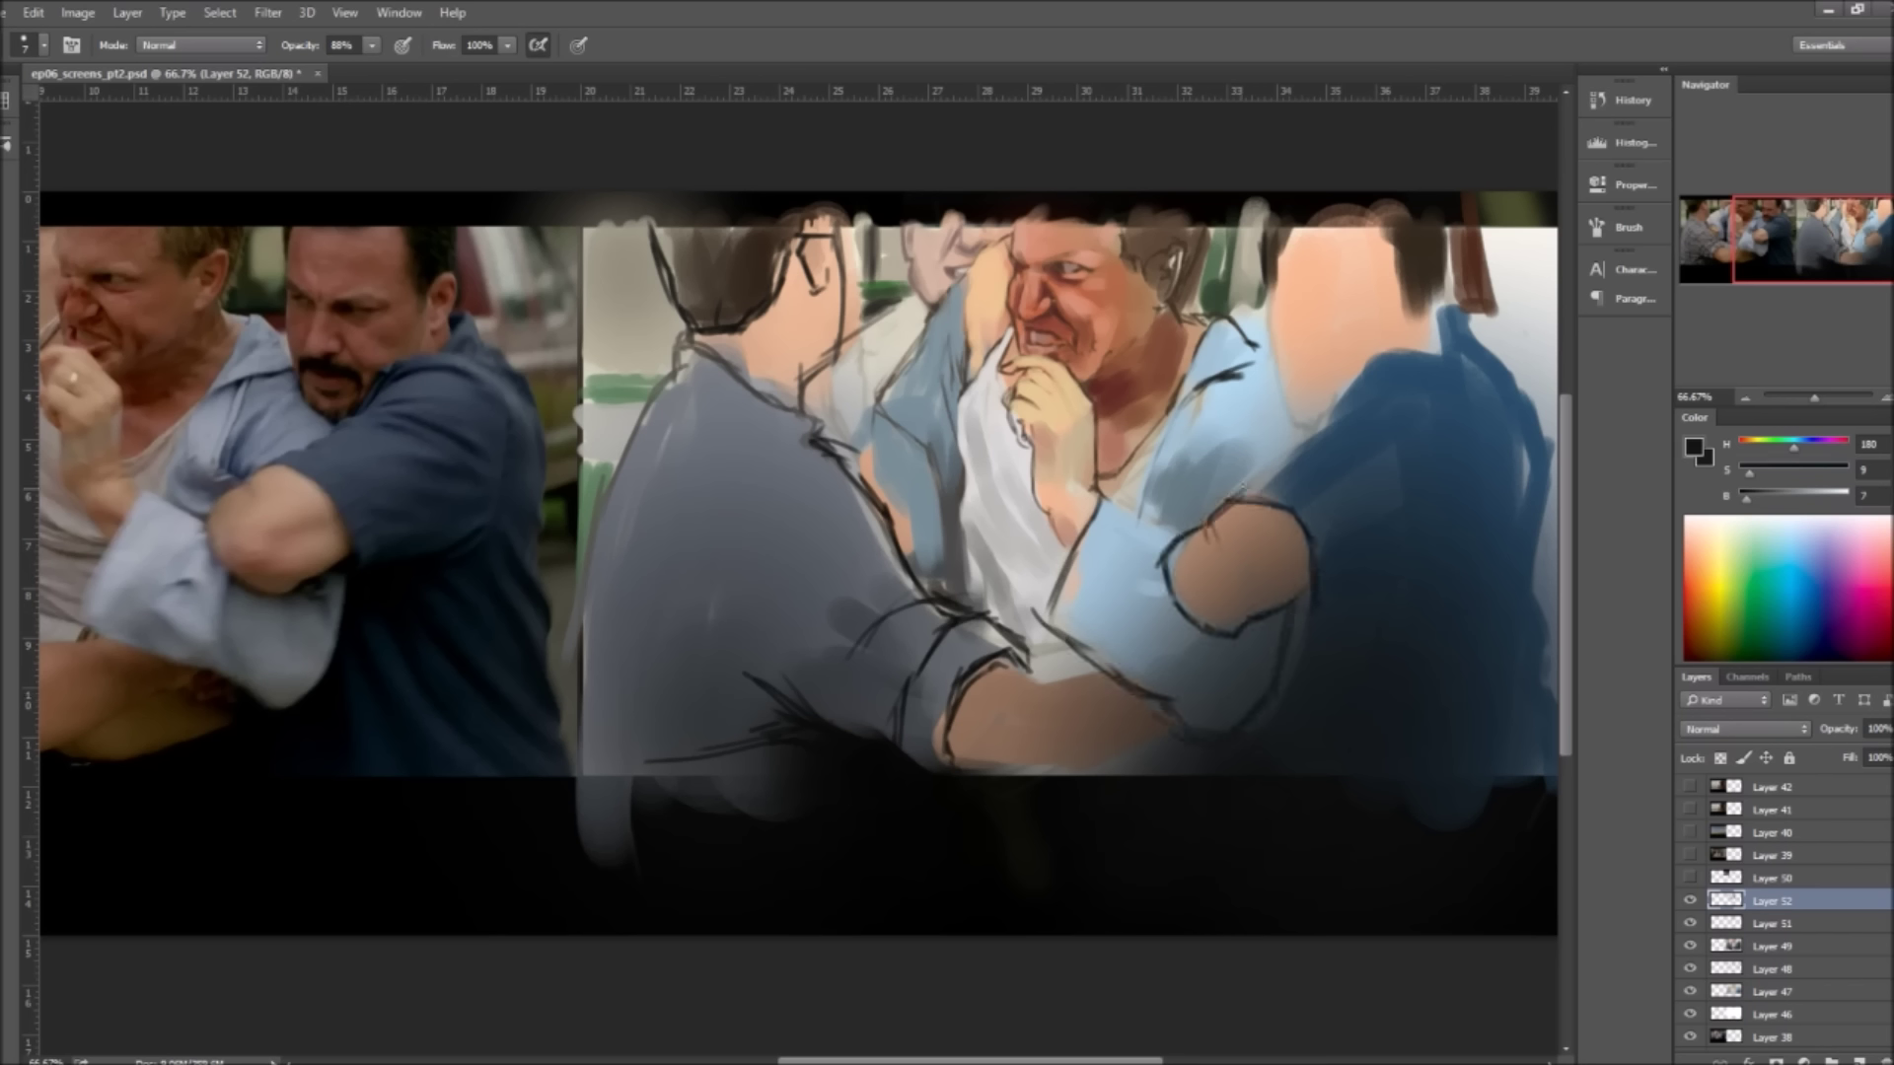
left_click_drag(1299, 427, 1405, 414)
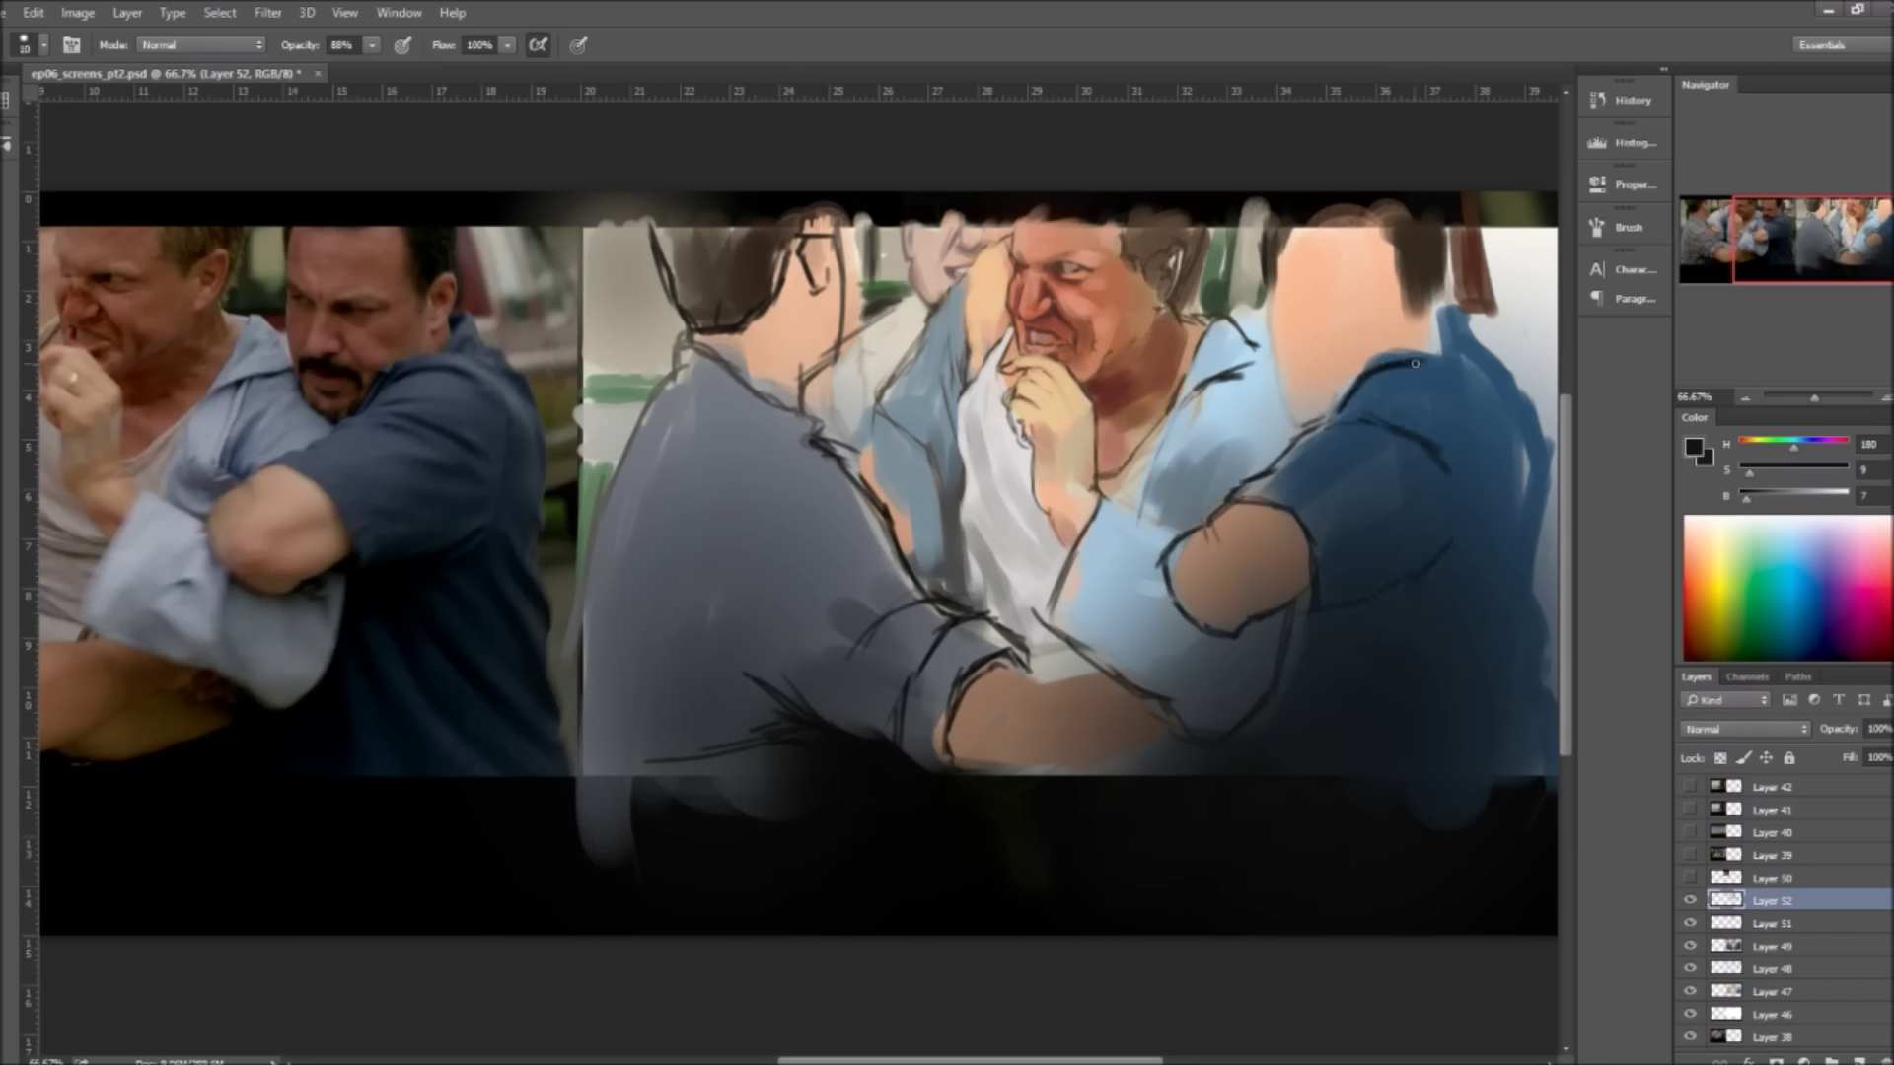
left_click_drag(1339, 392, 1515, 403)
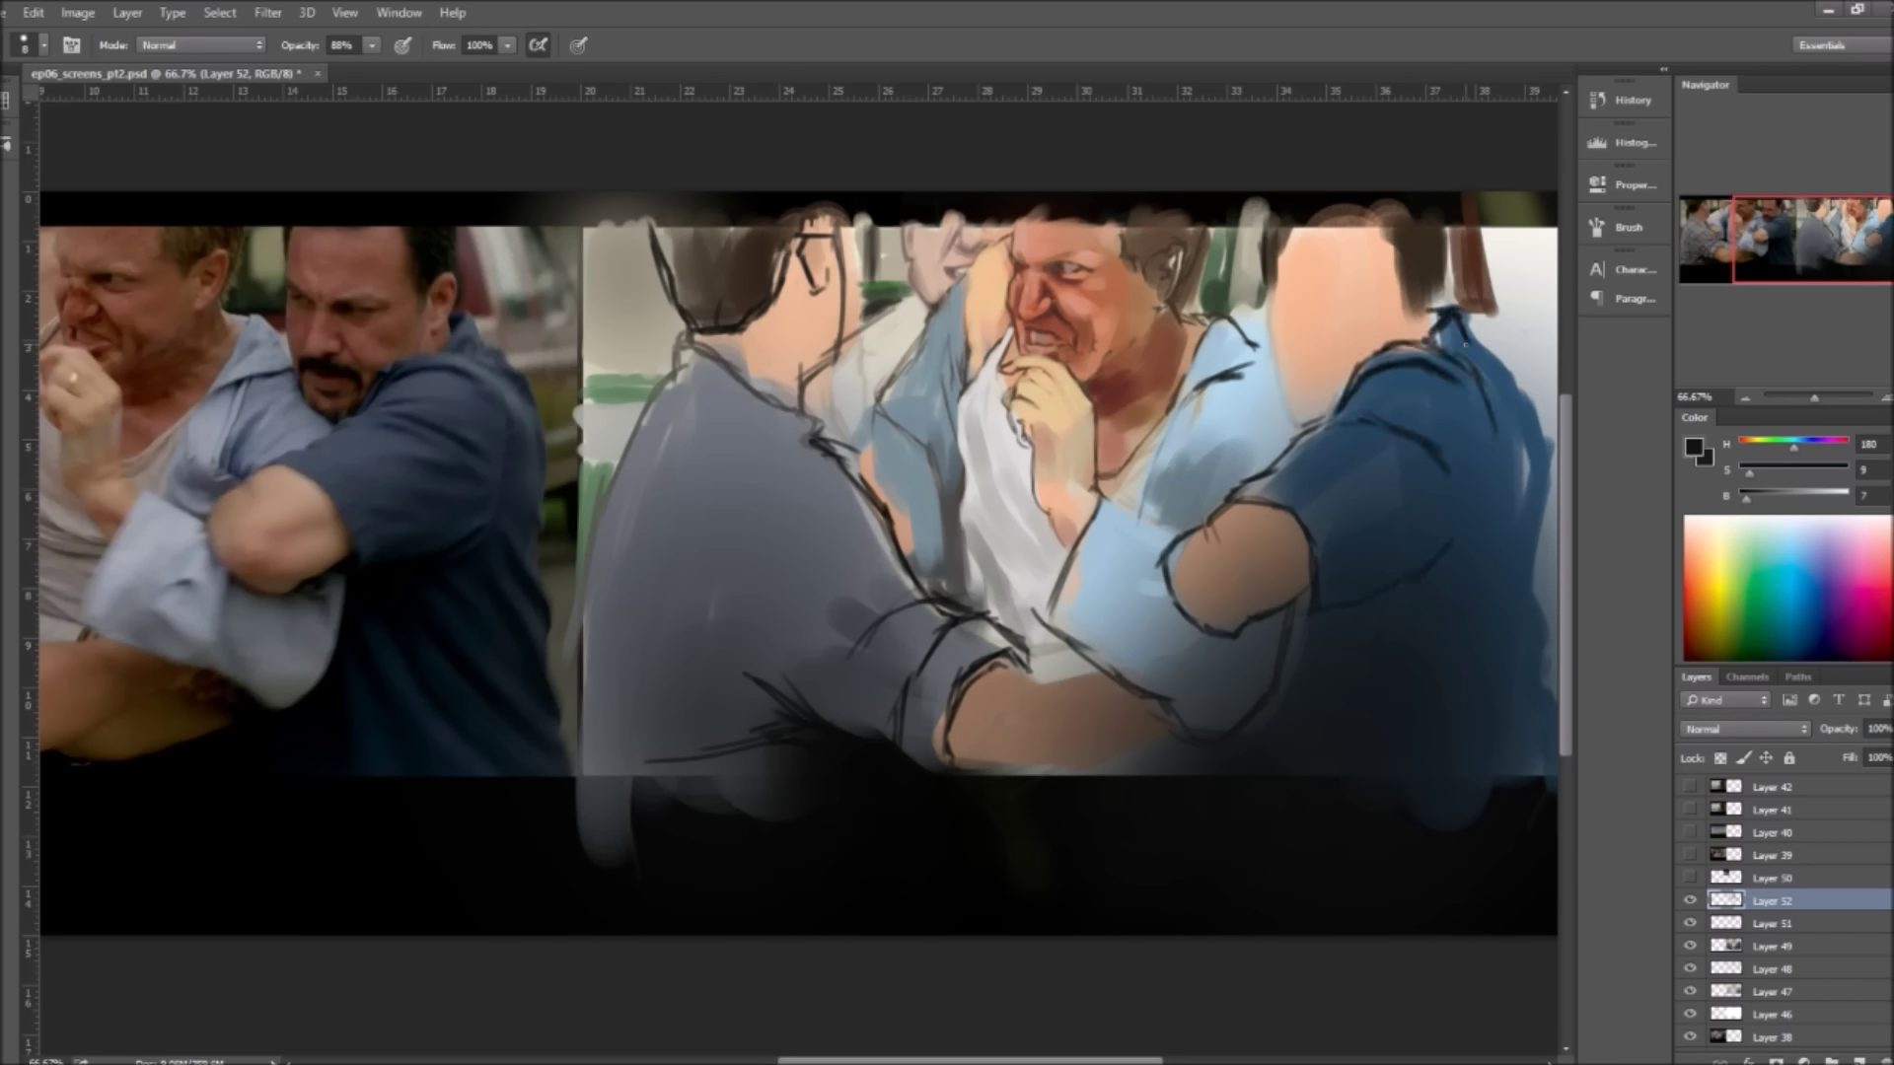
left_click_drag(1518, 681, 1395, 685)
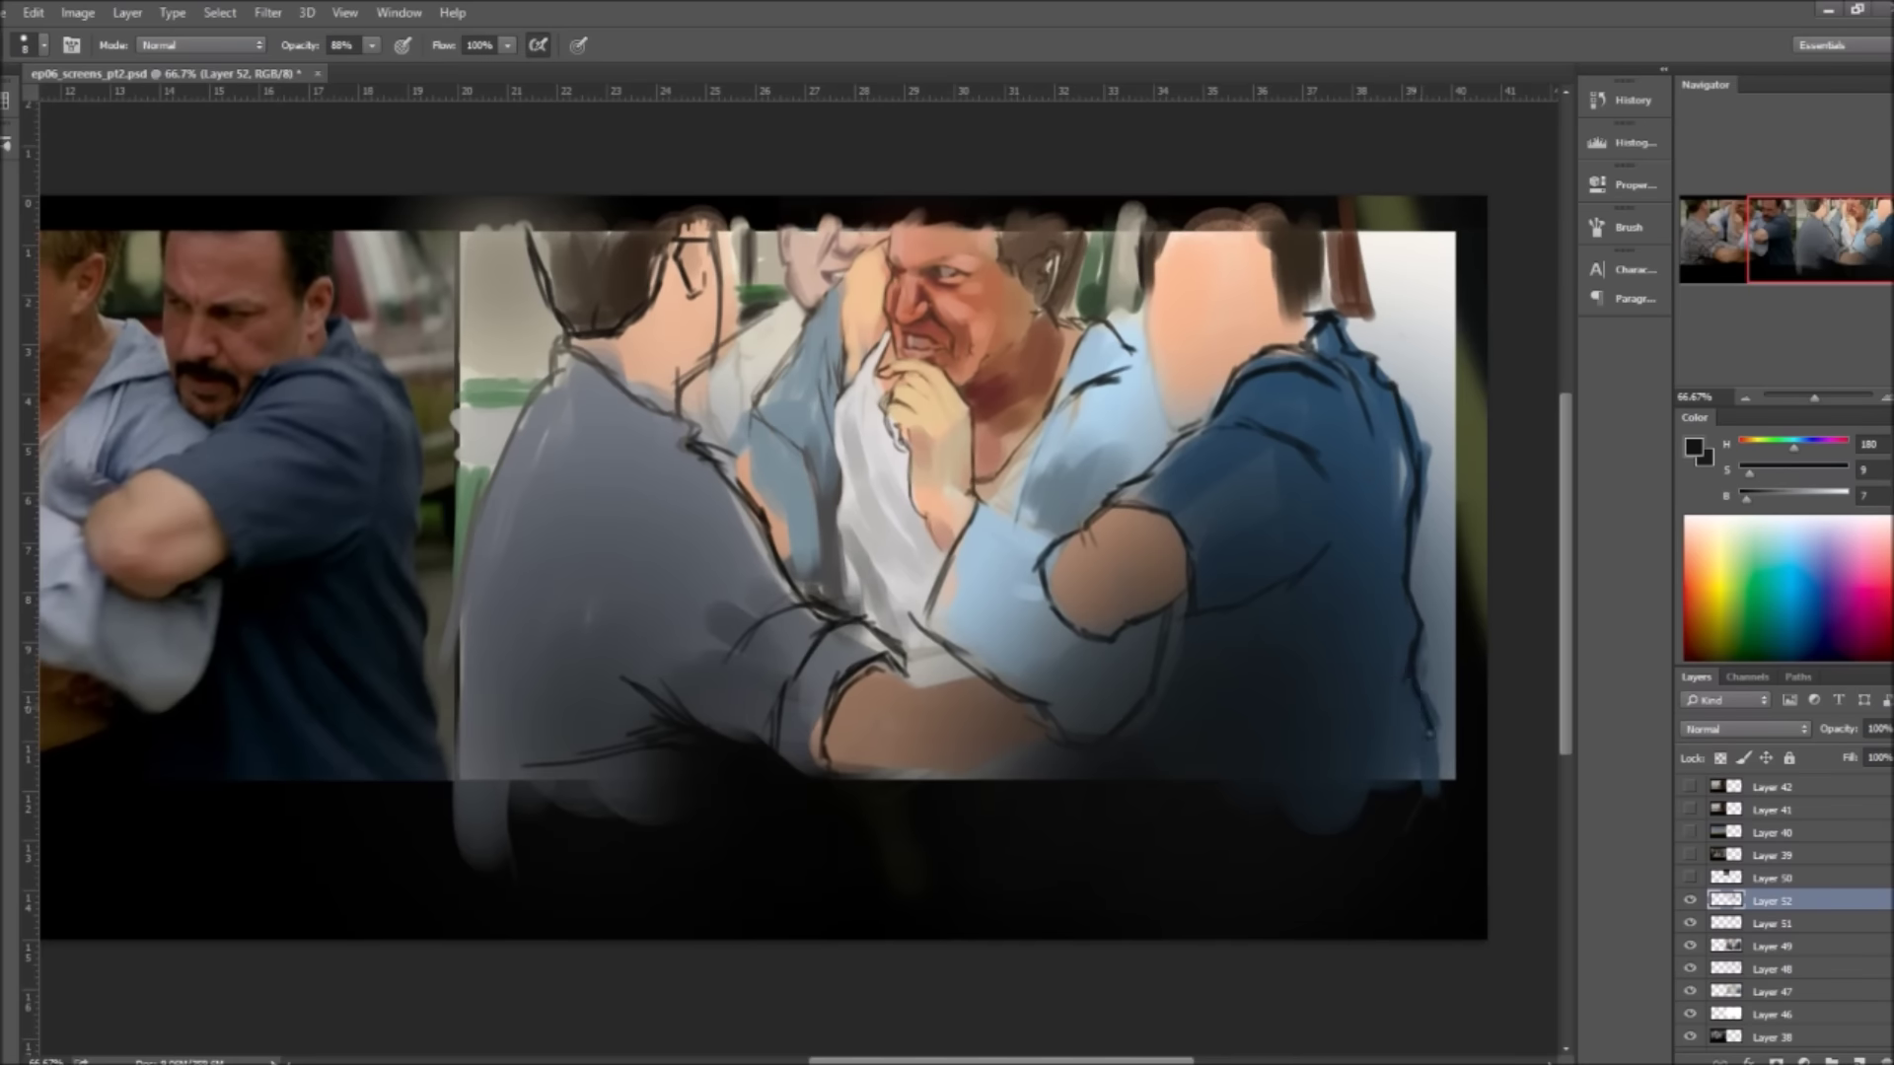
left_click_drag(1240, 562, 1366, 662)
key("ctrl+s")
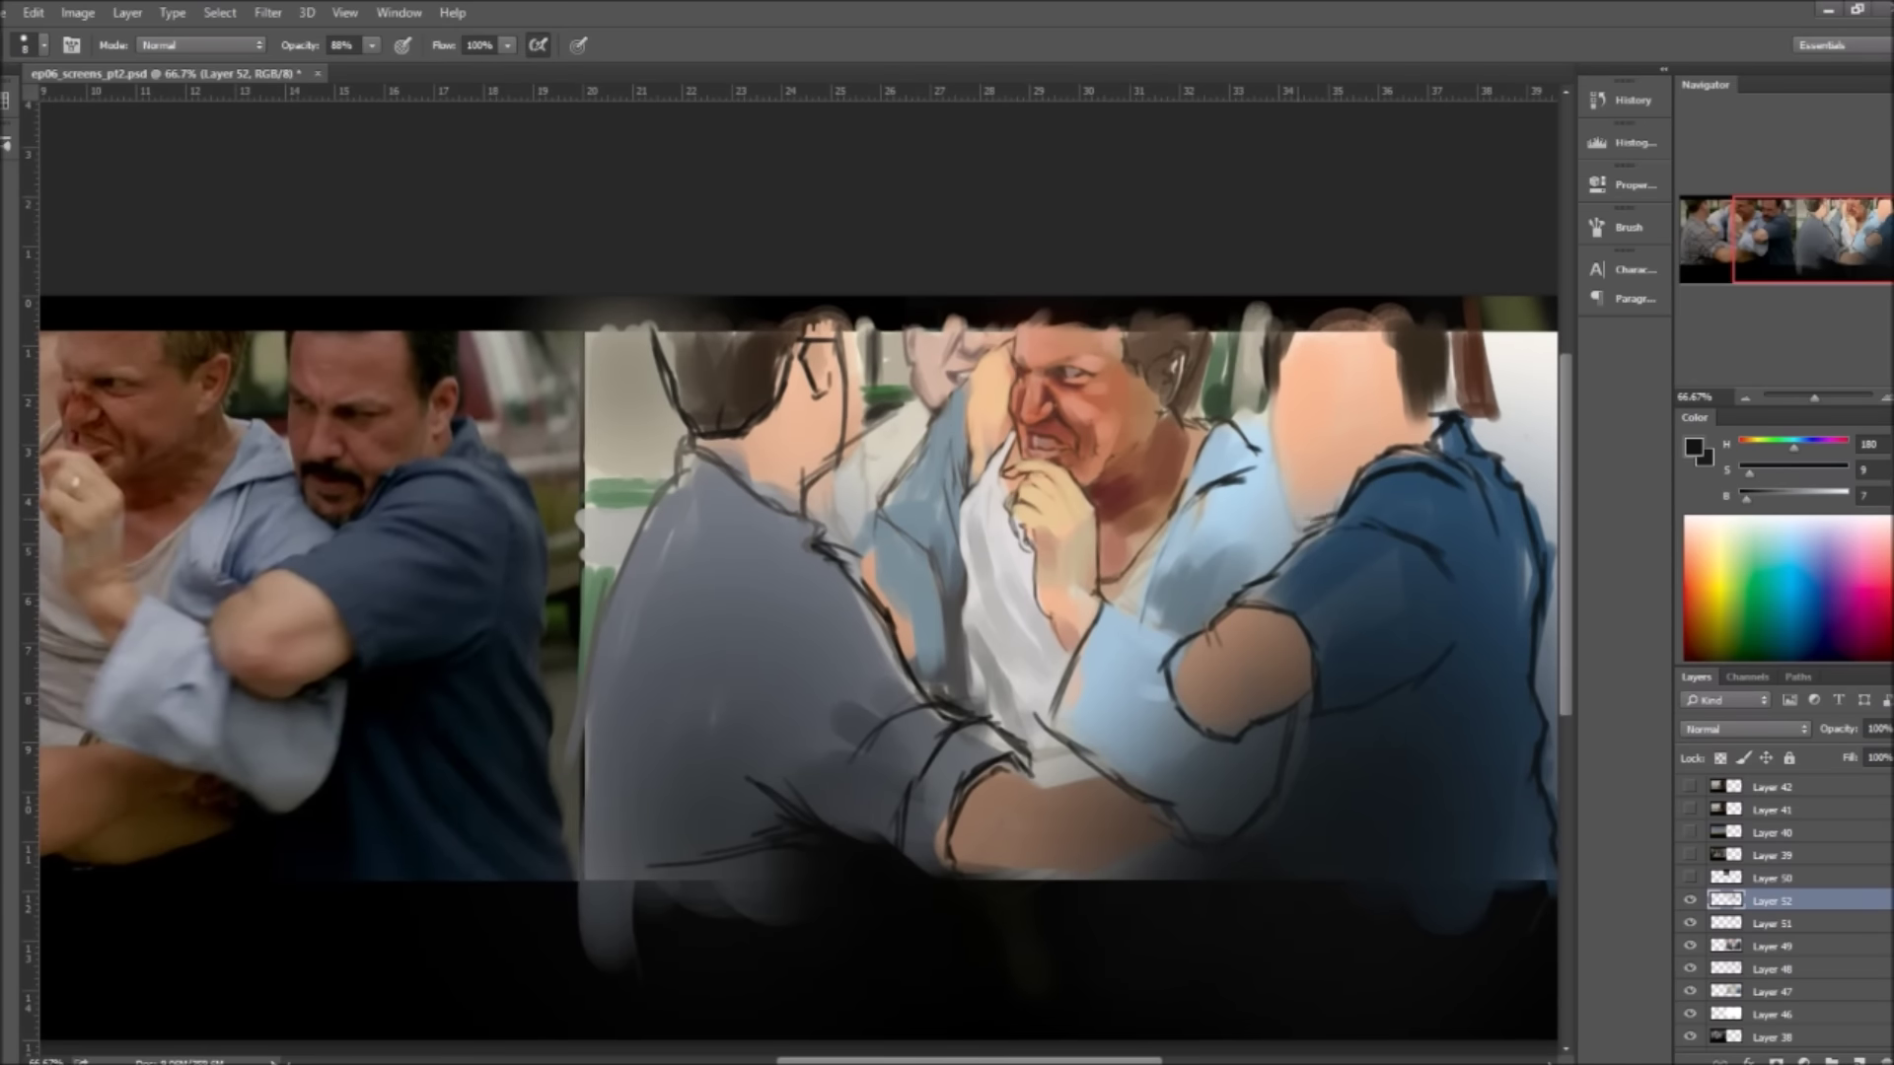
Step: At 50% opacity, block orange skin onto the faceless man's head on Layer 49
left_click_drag(1282, 506, 1262, 369)
key("5")
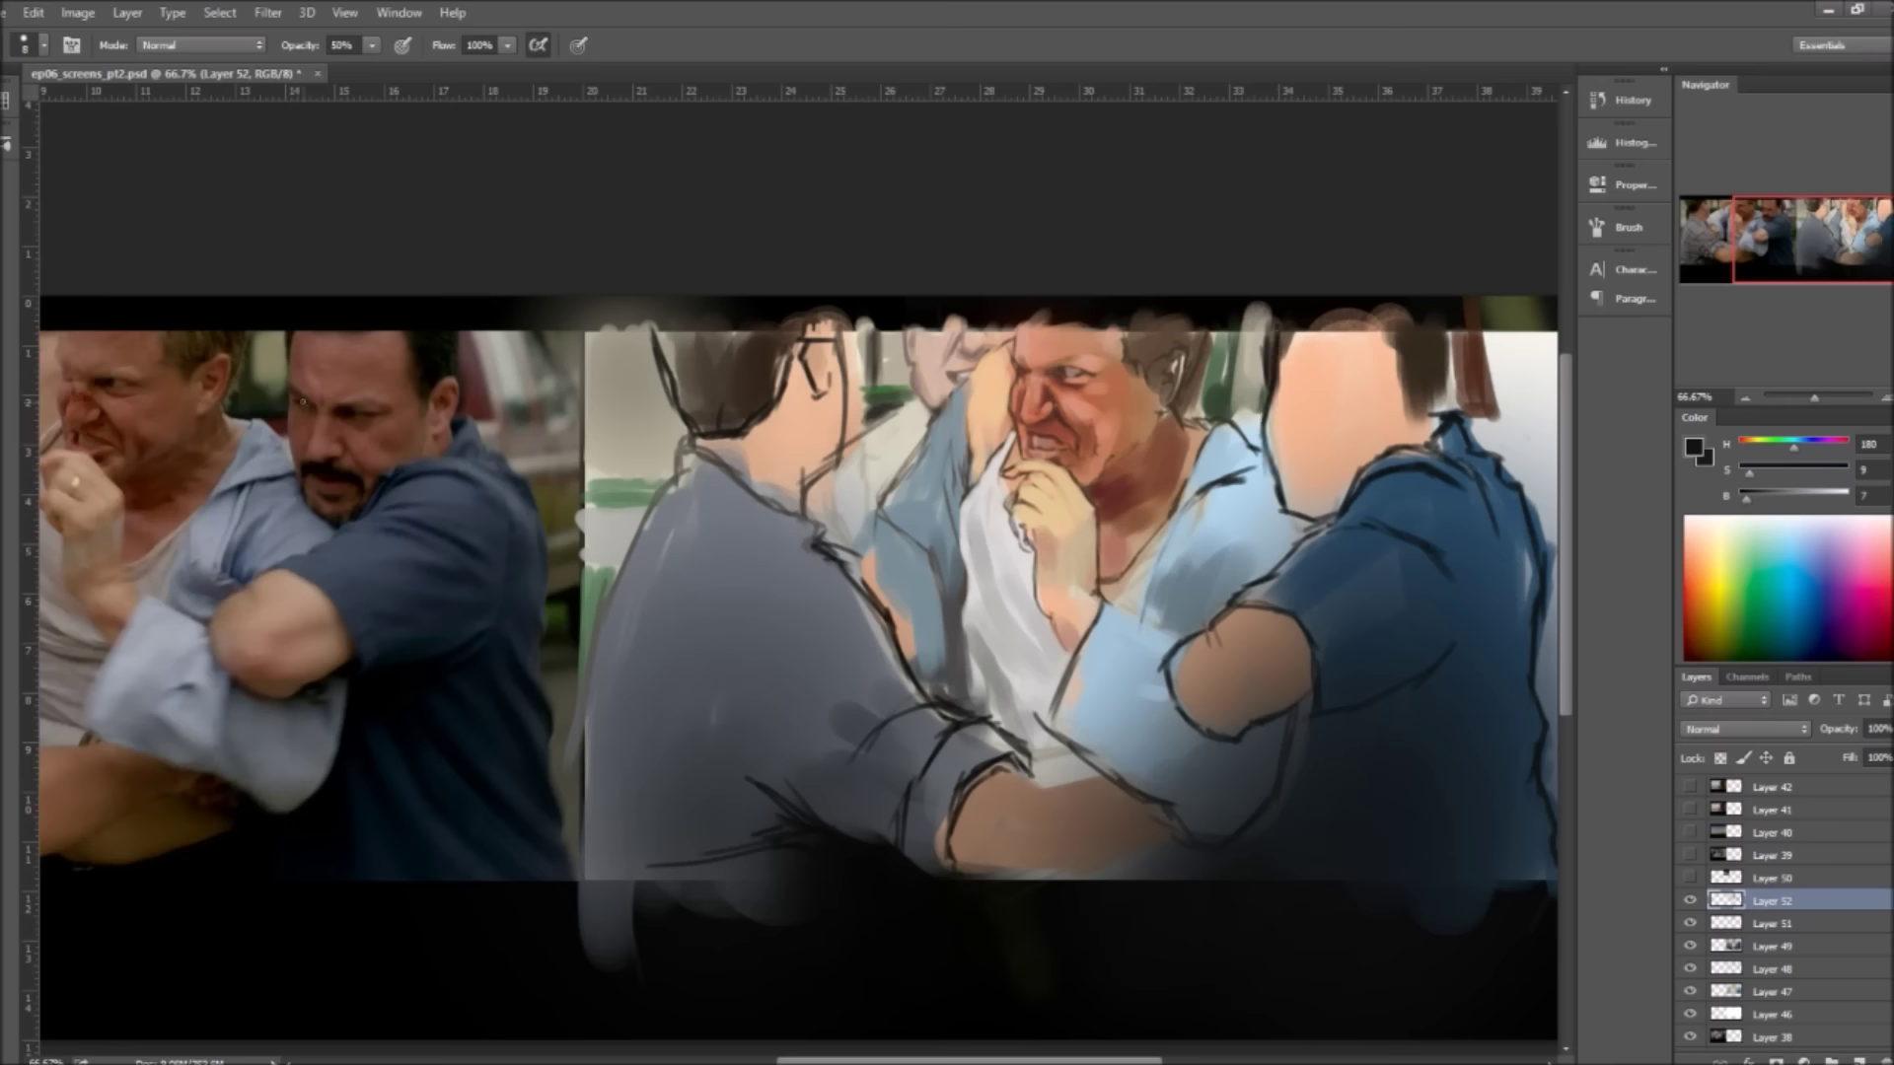
left_click_drag(1263, 385, 1431, 419)
key("alt+bracketleft")
key("alt+bracketleft")
left_click(1134, 424, "alt")
mouse_move(1283, 336)
left_mouse_down()
mouse_move(1381, 474)
mouse_move(1367, 478)
left_mouse_up()
Step: Paint the arm in peach tones and shade the forearm reddish brown
left_click(1312, 611, "alt")
mouse_move(1194, 680)
left_mouse_down()
mouse_move(1302, 612)
mouse_move(1302, 720)
left_mouse_up()
mouse_move(1076, 828)
left_mouse_down()
mouse_move(1356, 765)
mouse_move(1312, 720)
left_mouse_up()
left_click(1302, 760, "alt")
mouse_move(1277, 829)
left_mouse_down()
mouse_move(1361, 784)
mouse_move(1475, 779)
left_mouse_up()
left_click_drag(1368, 647, 1057, 825)
Step: Draw thin dark lines on the right figure's face and marquee-select the reference's mustached man
key("alt+bracketright")
key("alt+bracketright")
key("bracketleft")
key("bracketleft")
key("bracketleft")
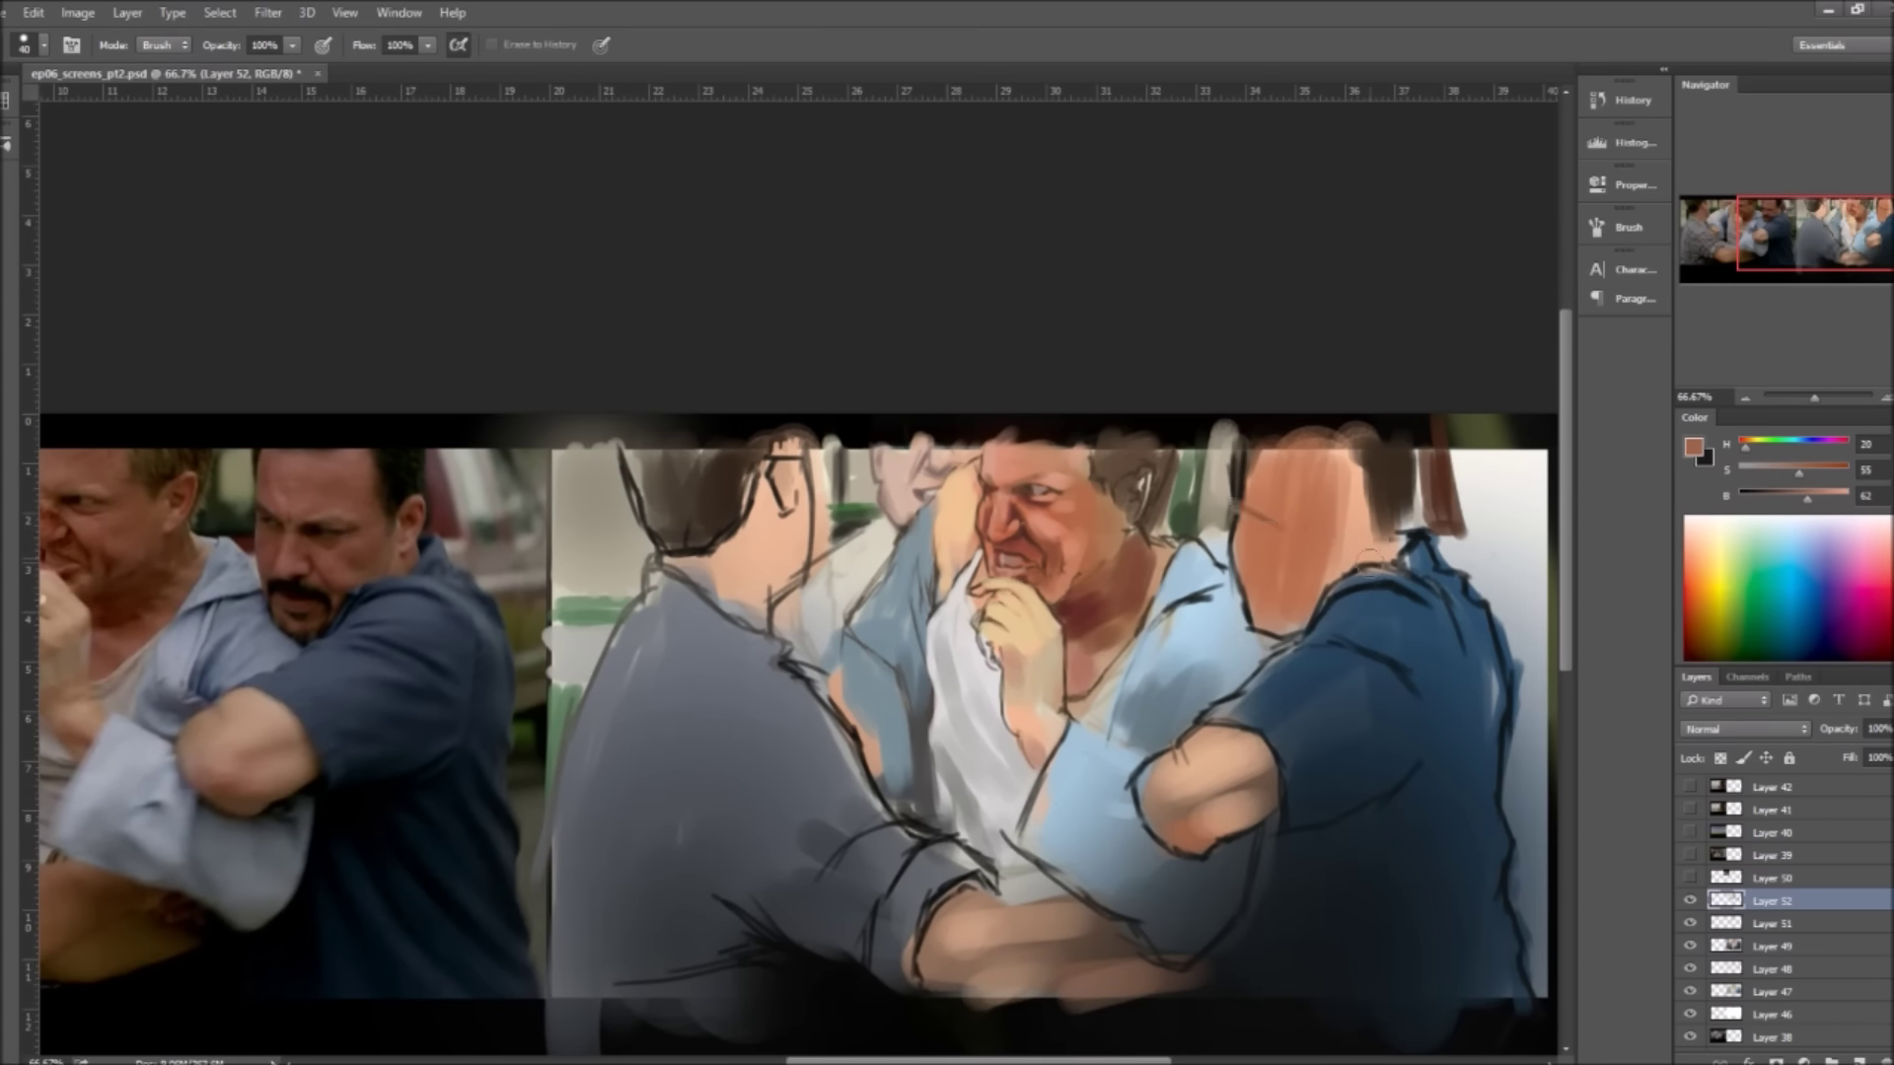
left_click(1252, 546, "alt")
key("bracketleft")
key("bracketleft")
left_click_drag(1240, 501, 1287, 520)
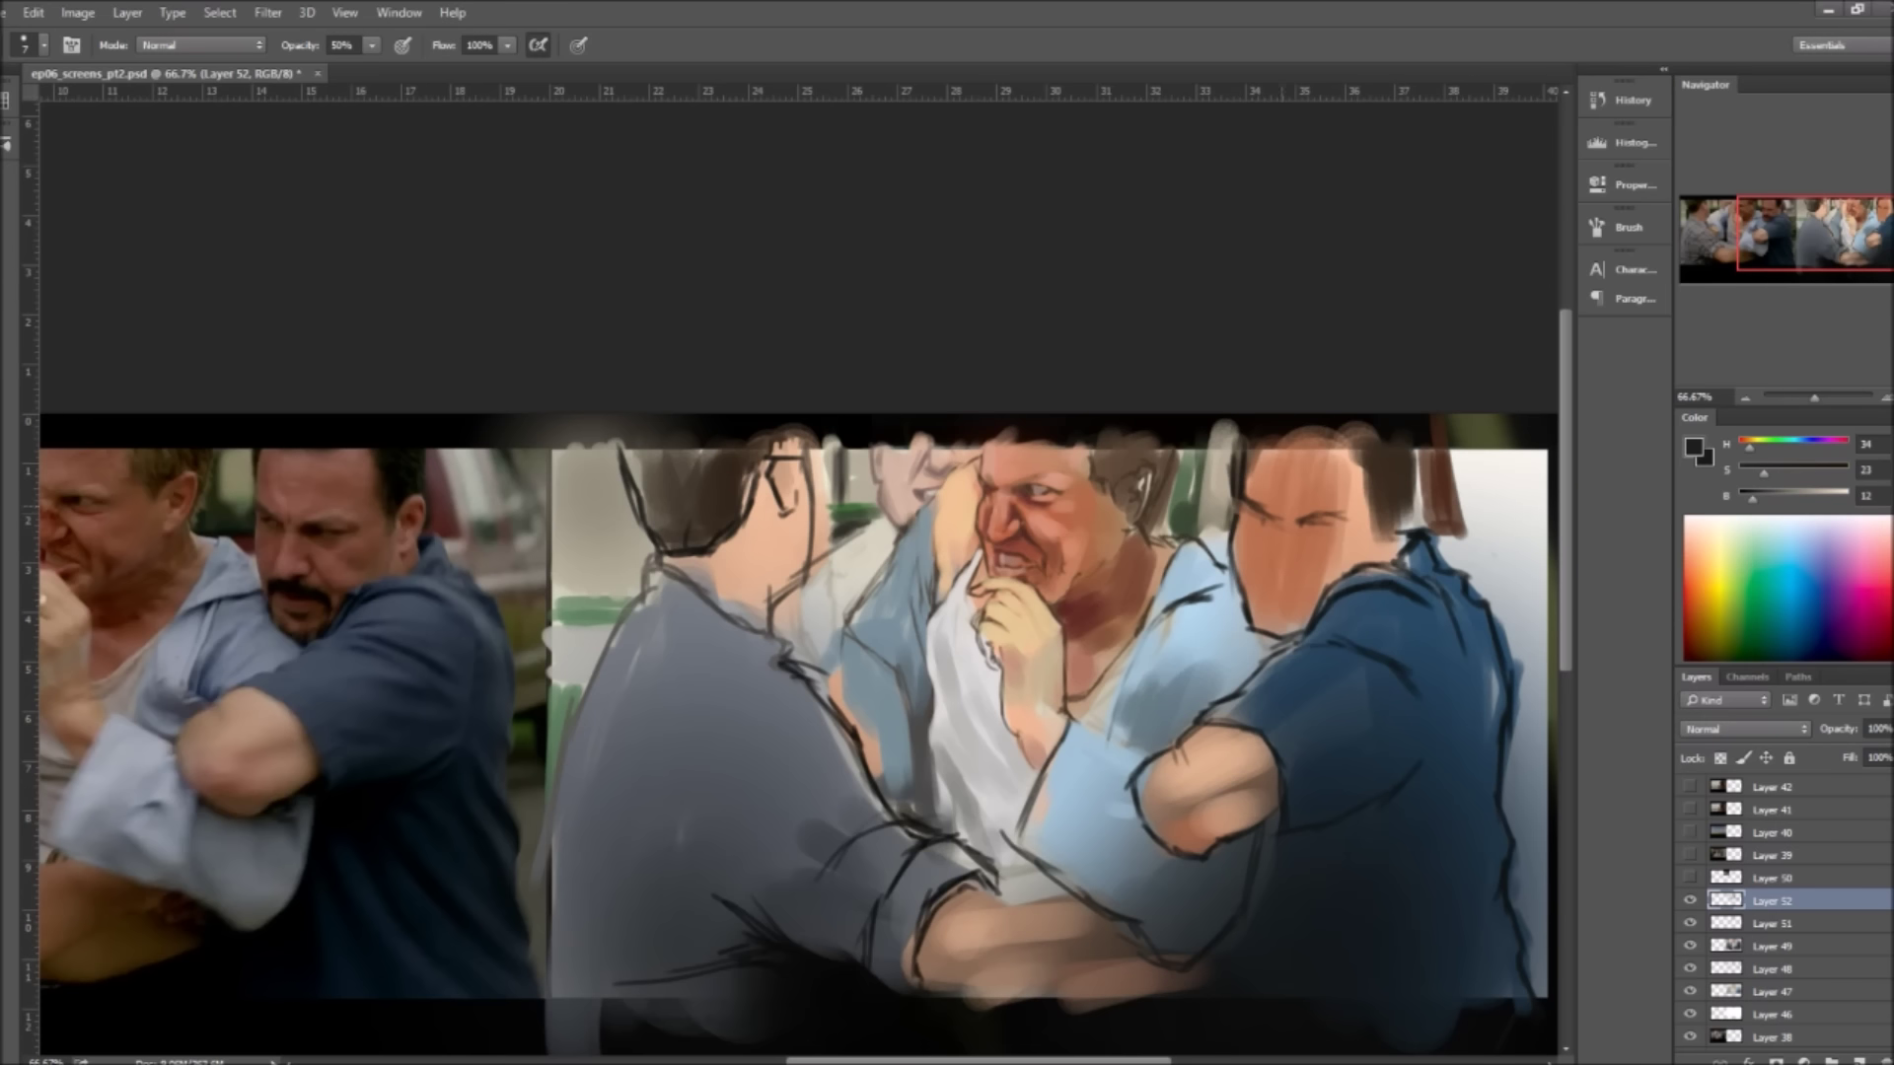
key("ctrl+shift+alt+e")
key("m")
left_click(1711, 899, "ctrl")
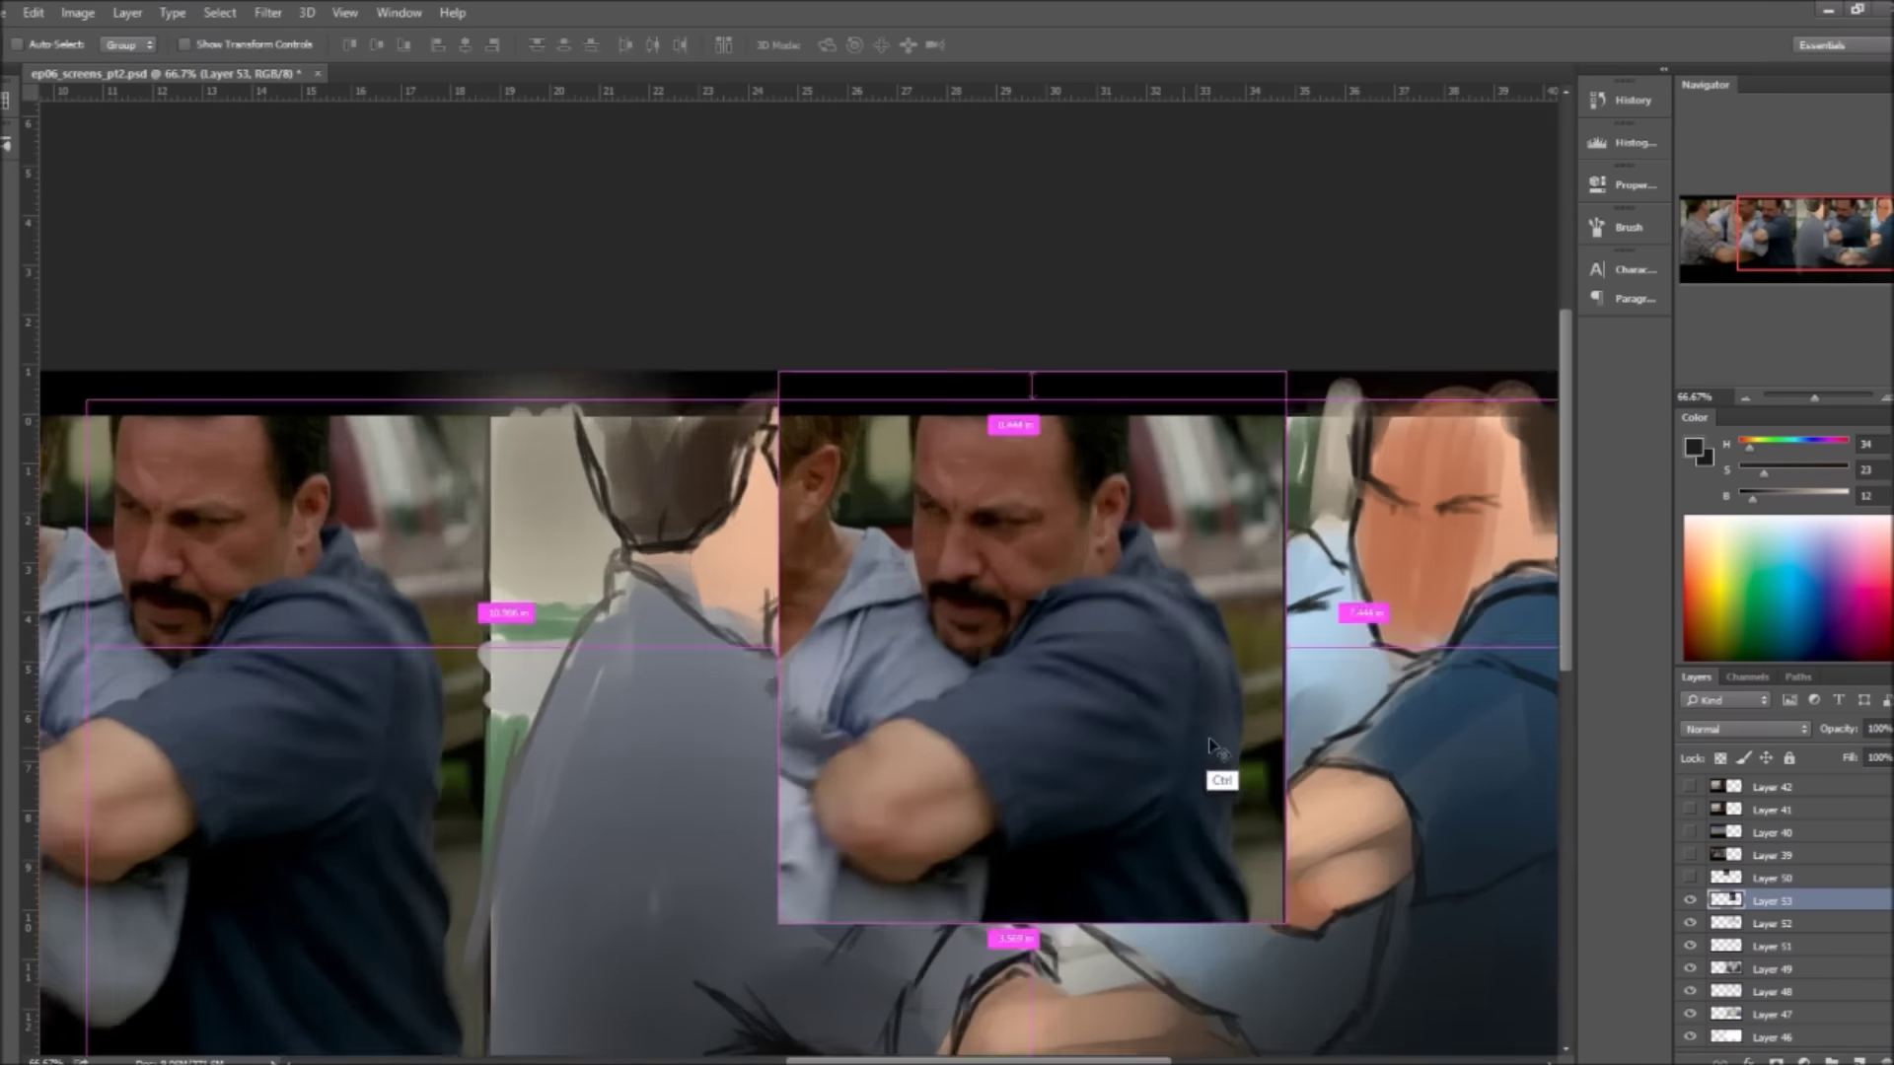
Step: Paint a dark mustache and goatee on Layer 52 with a size-30 brush, then hide Layer 53
key("alt+bracketleft")
key("b")
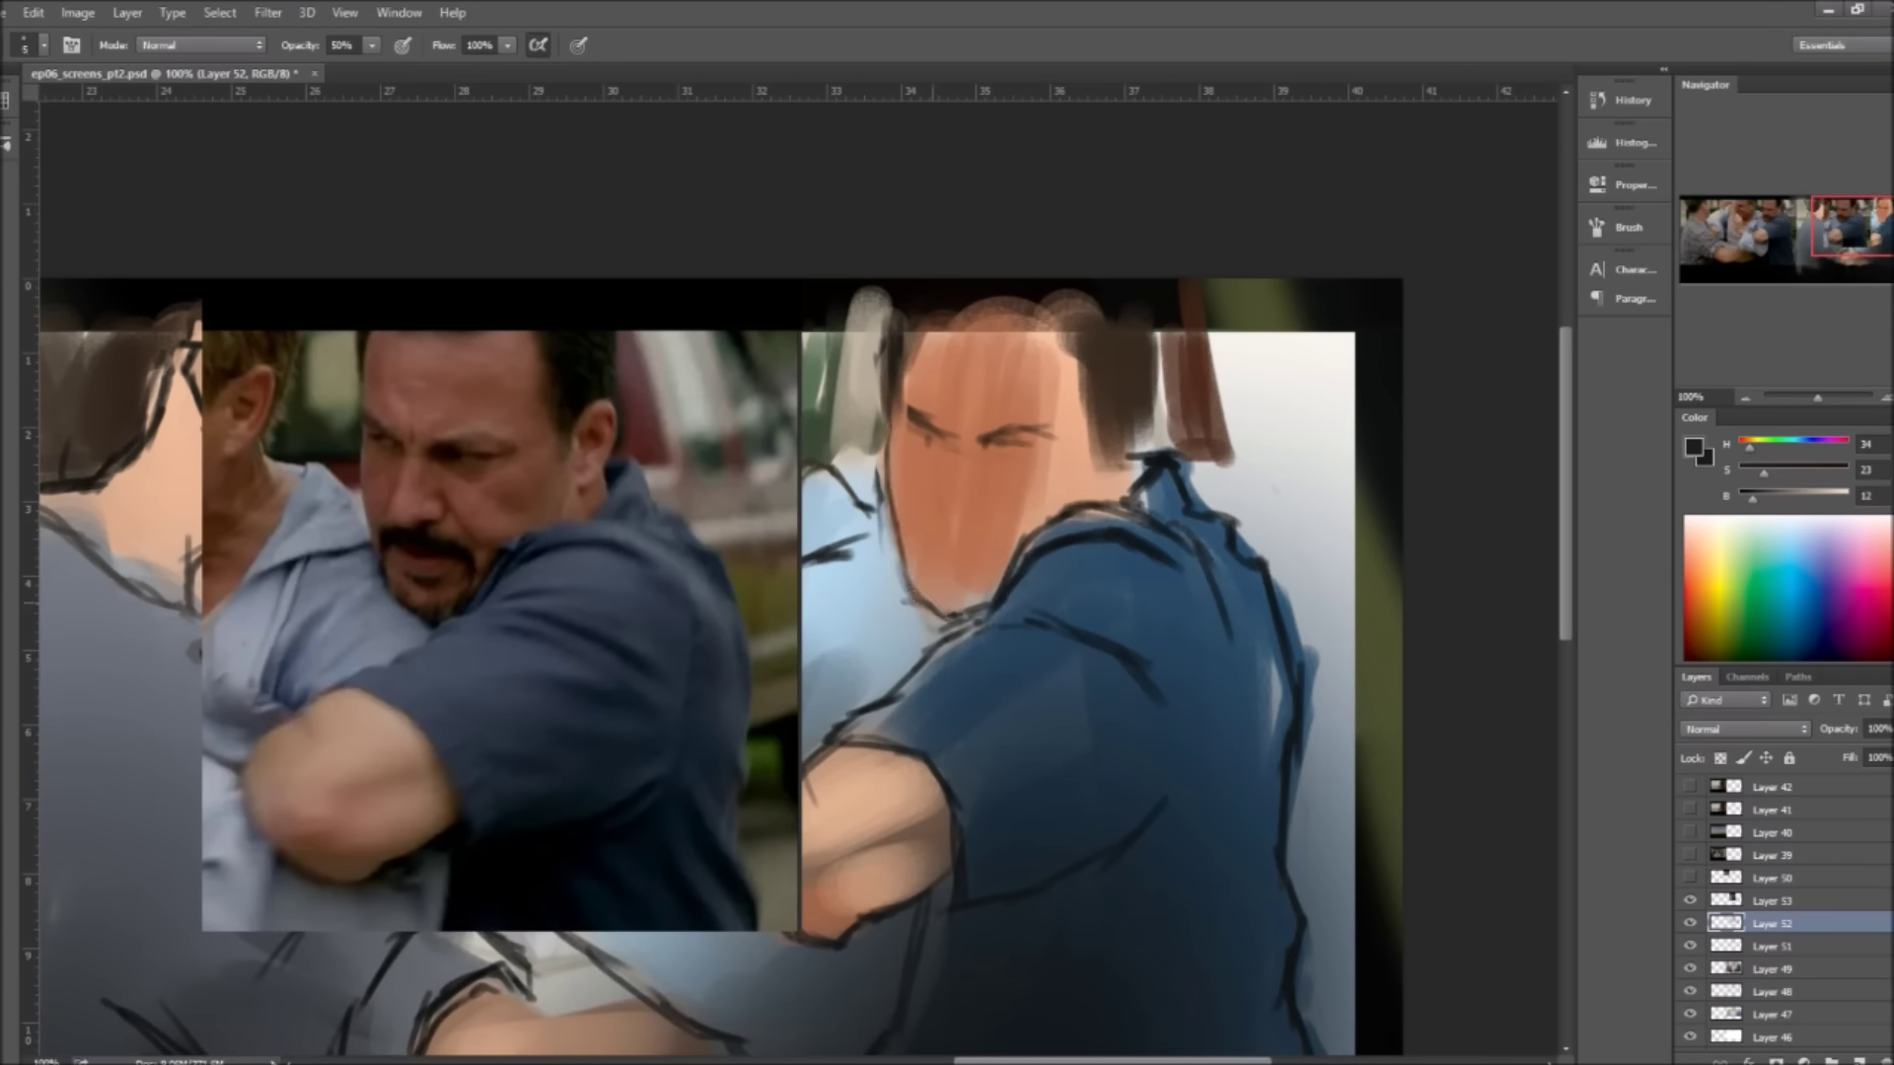
key("bracketright")
key("bracketright")
key("bracketright")
mouse_move(906, 538)
left_mouse_down()
mouse_move(979, 558)
mouse_move(995, 606)
mouse_move(945, 590)
left_mouse_up()
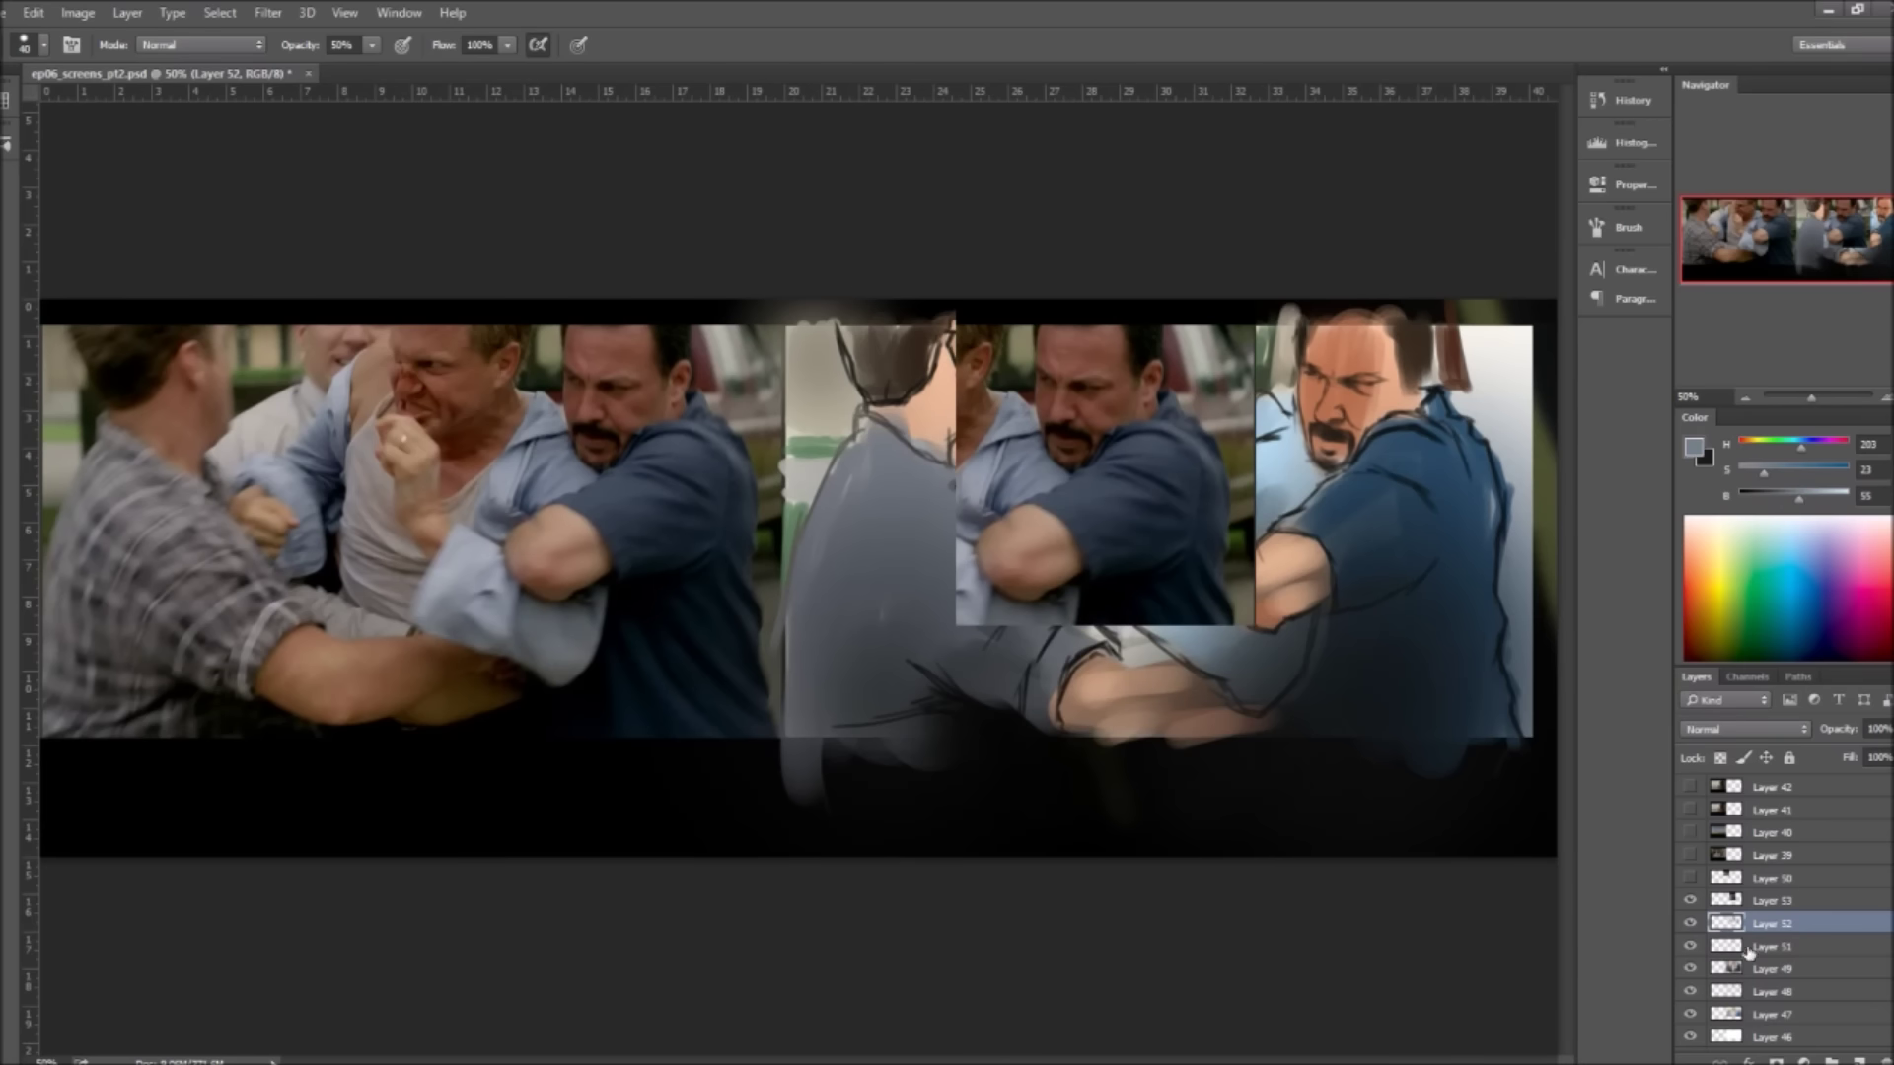
left_click(1689, 901)
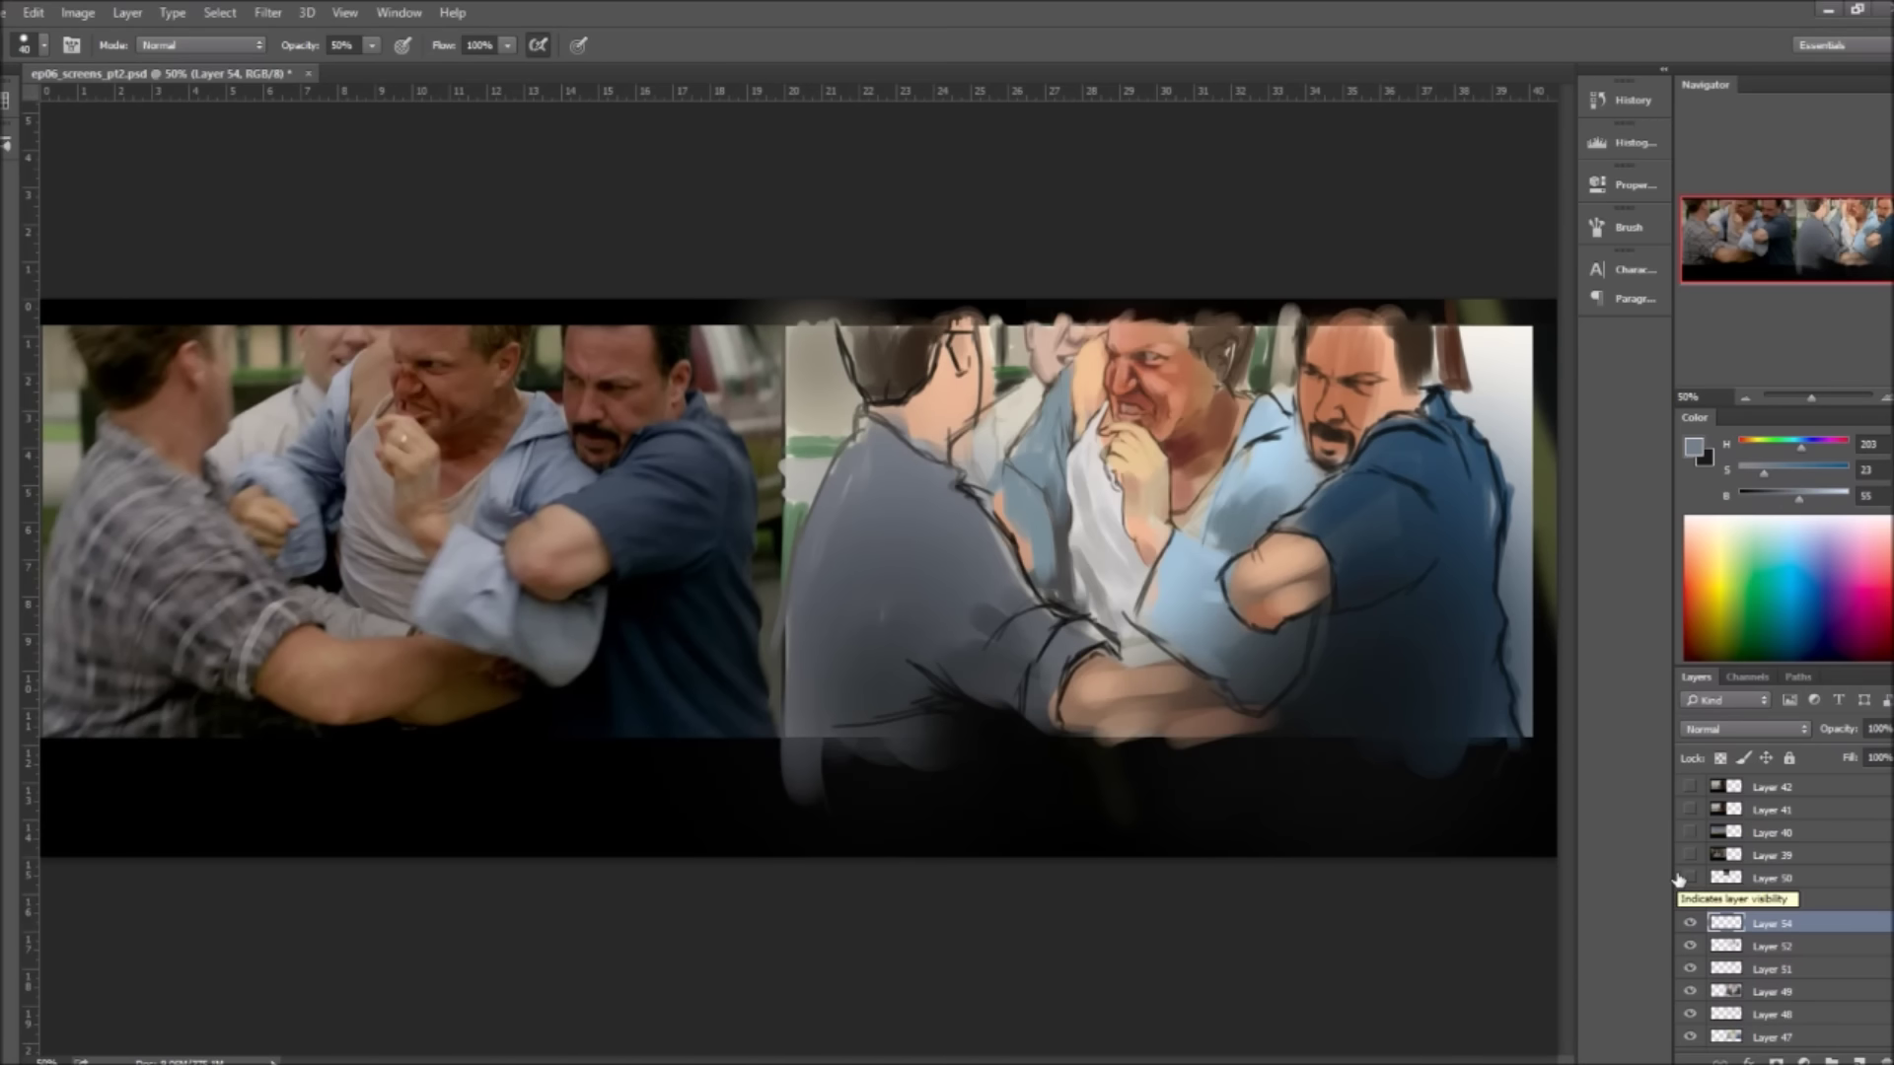
Step: Zoom in on the right figure and pick a red paint colour from his face
left_click(1359, 412, "alt")
mouse_move(1812, 397)
left_mouse_down()
mouse_move(1867, 398)
mouse_move(1816, 398)
left_mouse_up()
key("z")
left_click_drag(1342, 536, 1309, 524)
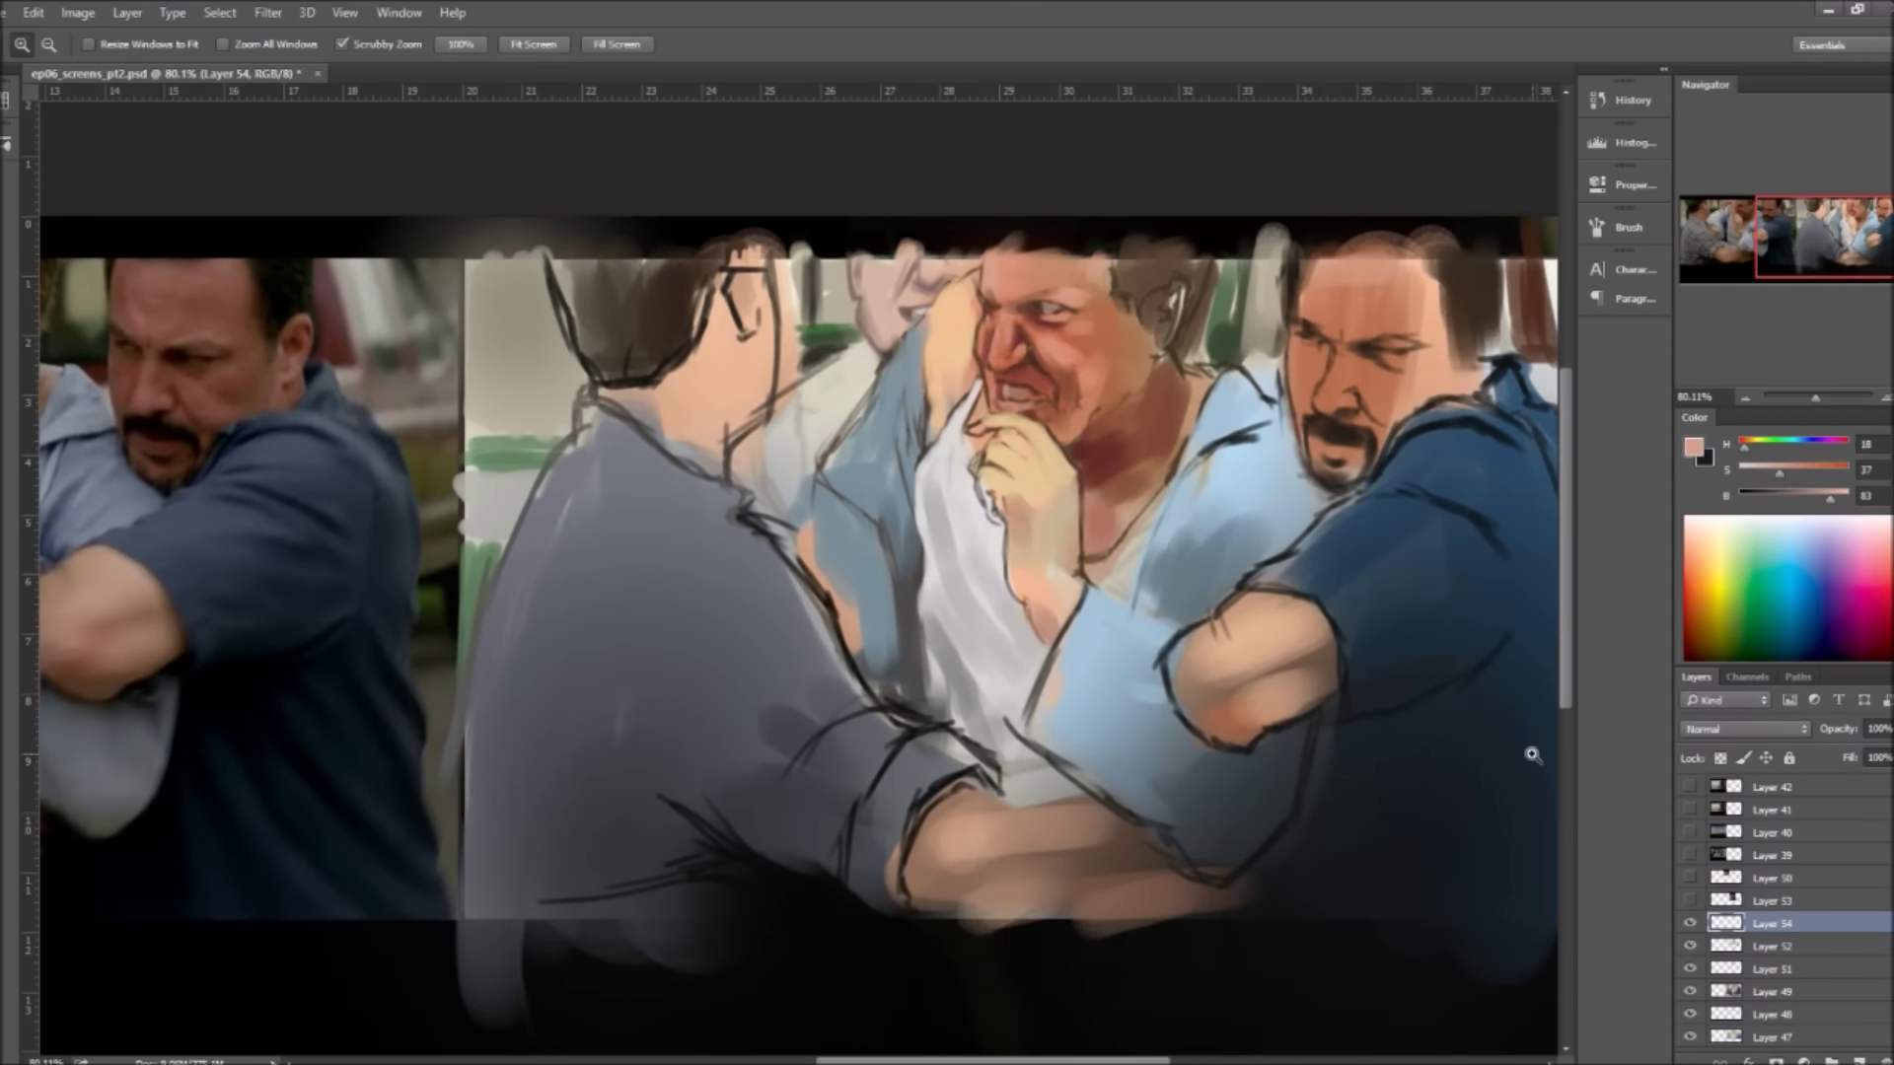
key("b")
left_click(1411, 439, "alt")
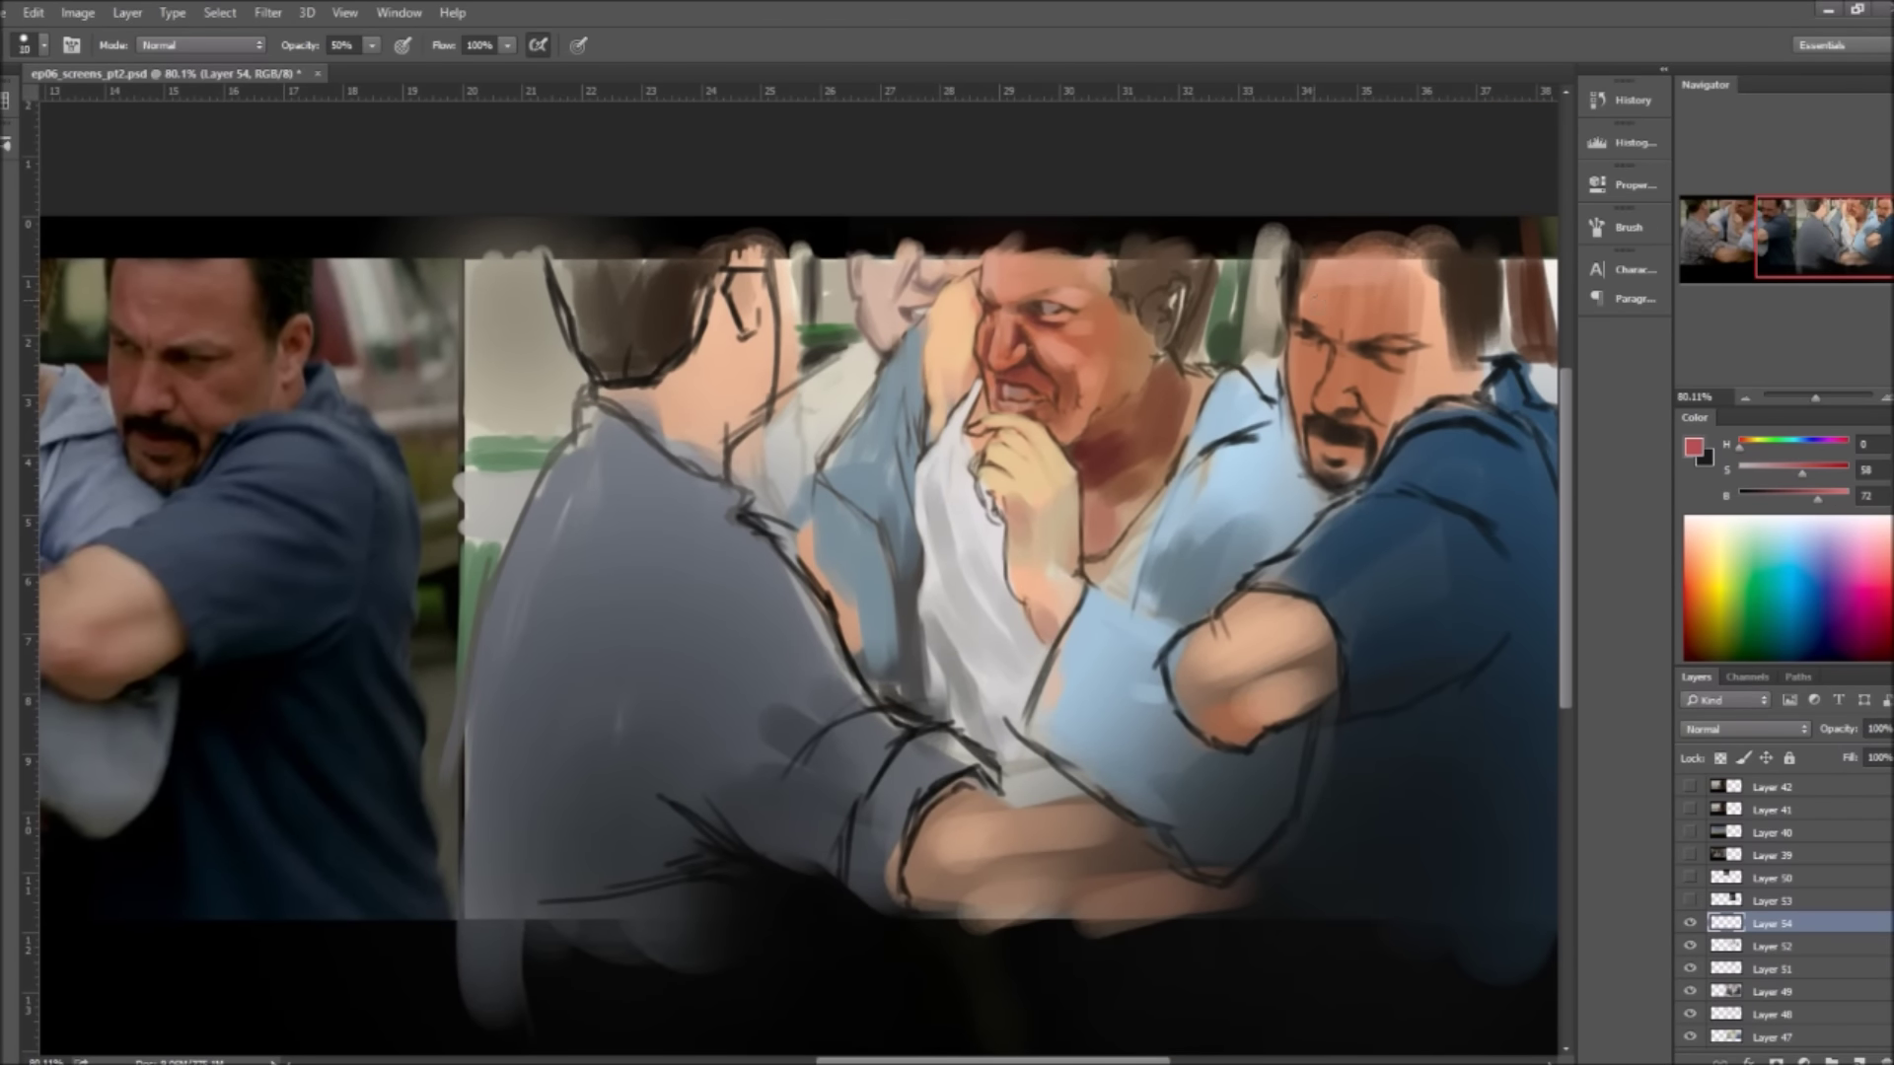
Step: Paint warm pink strokes on the right man's head and forehead with a brush enlarged to 40
left_click_drag(1304, 259, 1302, 301)
left_click_drag(1747, 452, 1749, 452)
key("bracketright")
key("bracketright")
left_click_drag(1334, 278, 1411, 281)
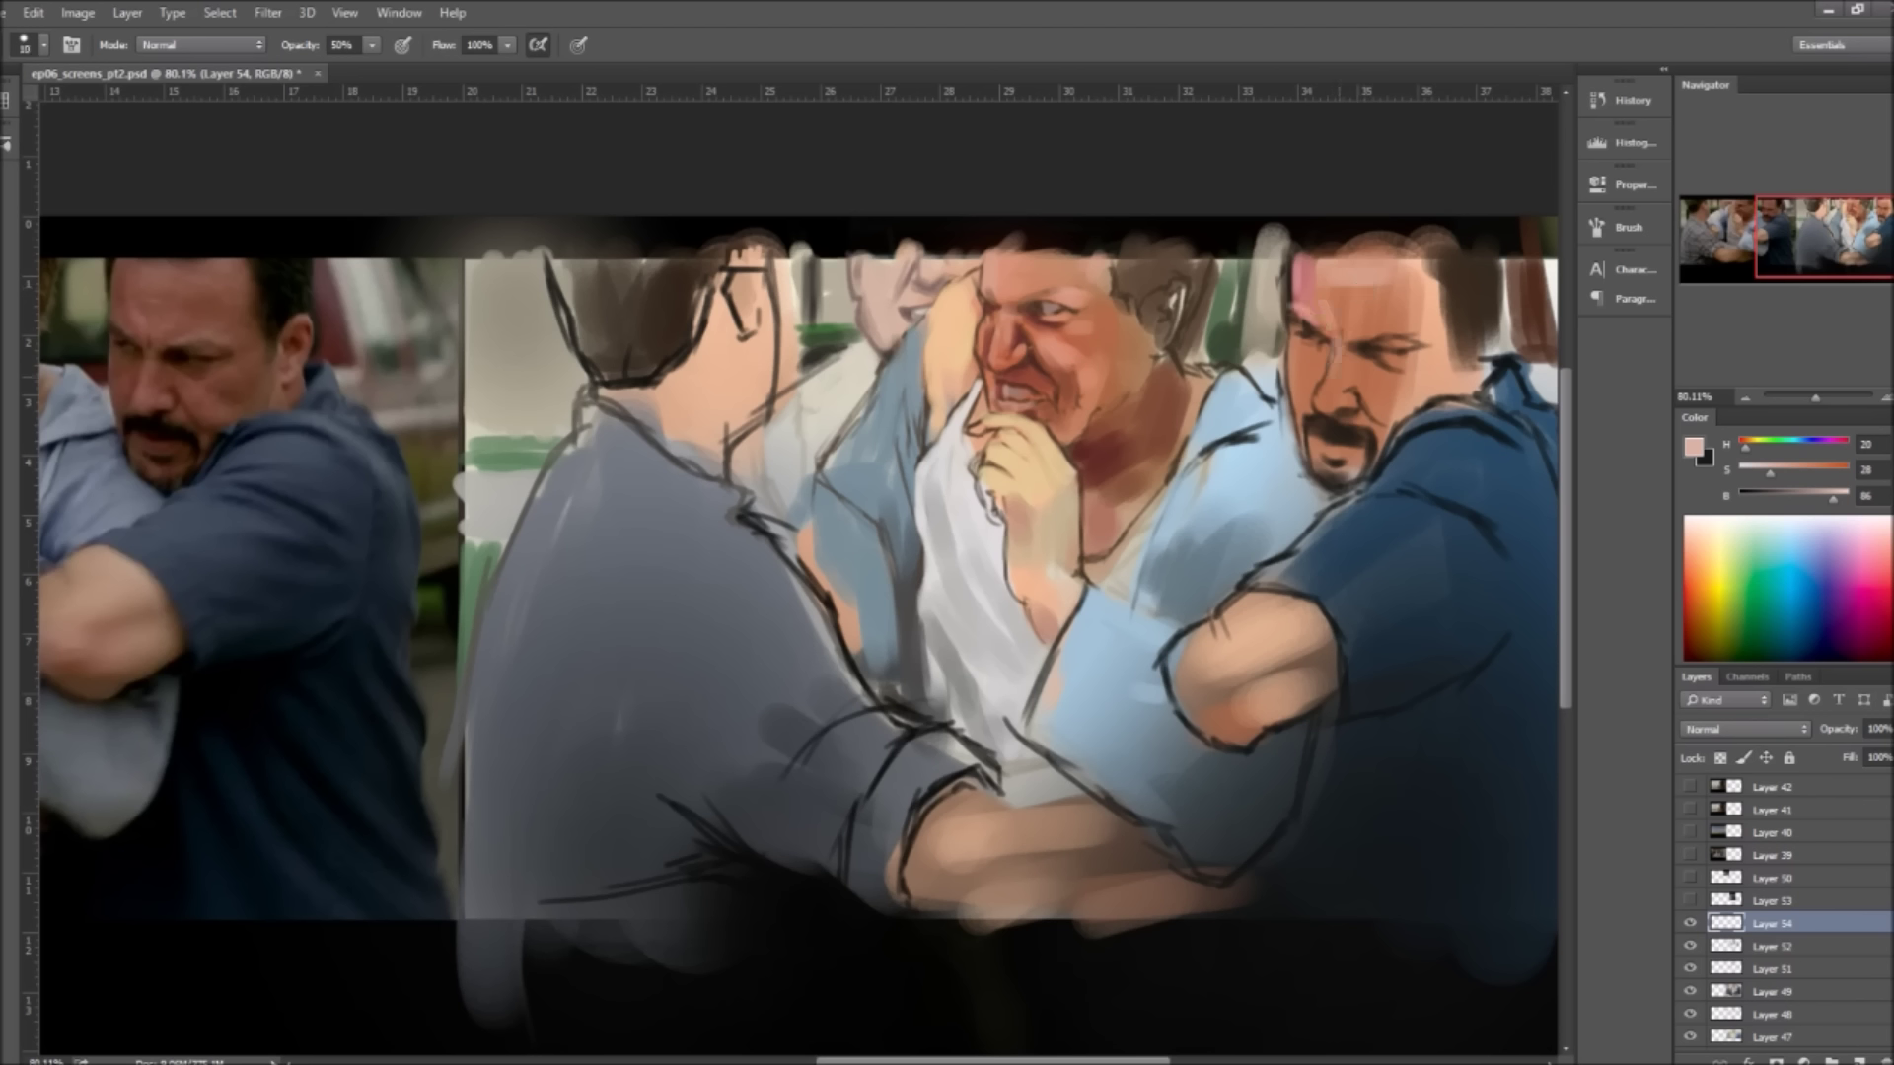
key("bracketright")
key("bracketright")
mouse_move(1300, 265)
left_mouse_down()
mouse_move(1333, 310)
mouse_move(1391, 323)
mouse_move(1333, 454)
mouse_move(1445, 355)
left_mouse_up()
Step: Shade the right man's cheek and forehead in dark reddish brown
left_click(1322, 394, "alt")
left_click_drag(1356, 296, 1441, 360)
mouse_move(1342, 261)
left_mouse_down()
mouse_move(1445, 315)
mouse_move(1467, 357)
left_mouse_up()
left_click(1450, 325, "alt")
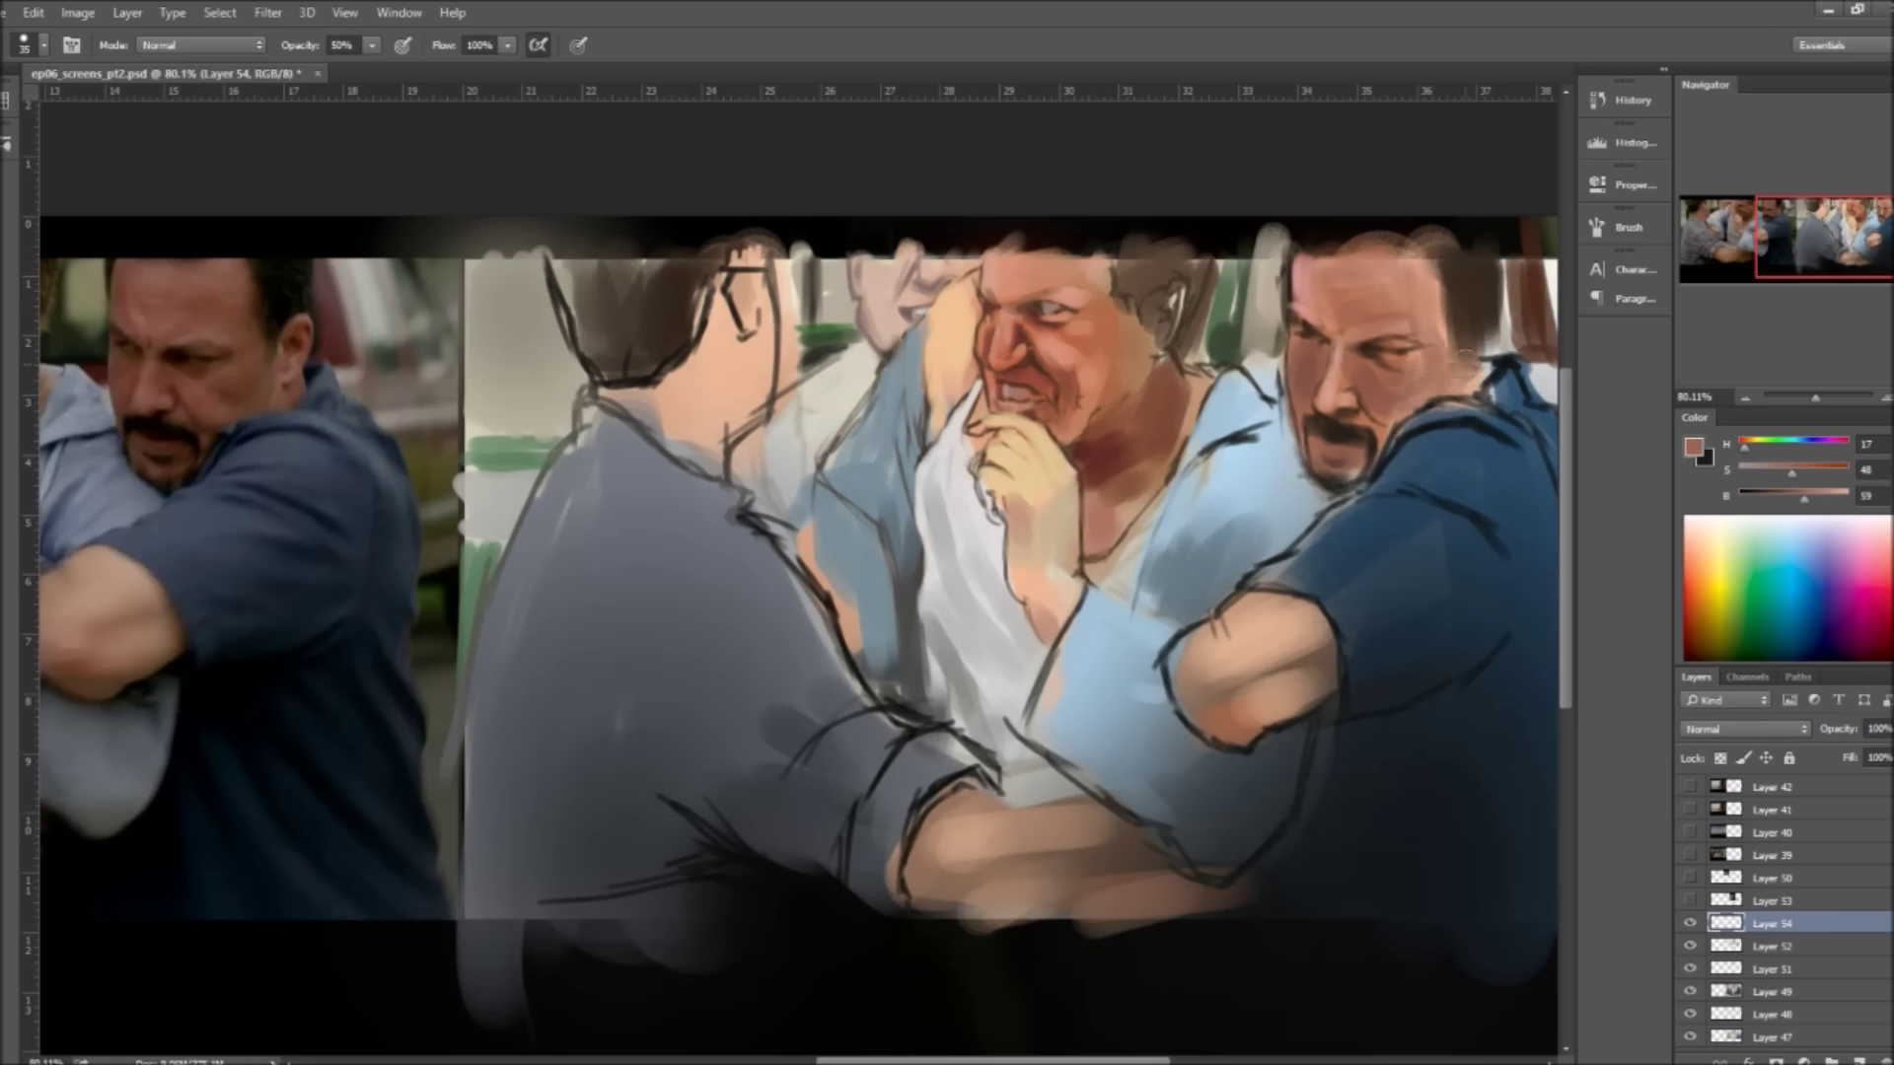
left_click(1307, 370, "alt")
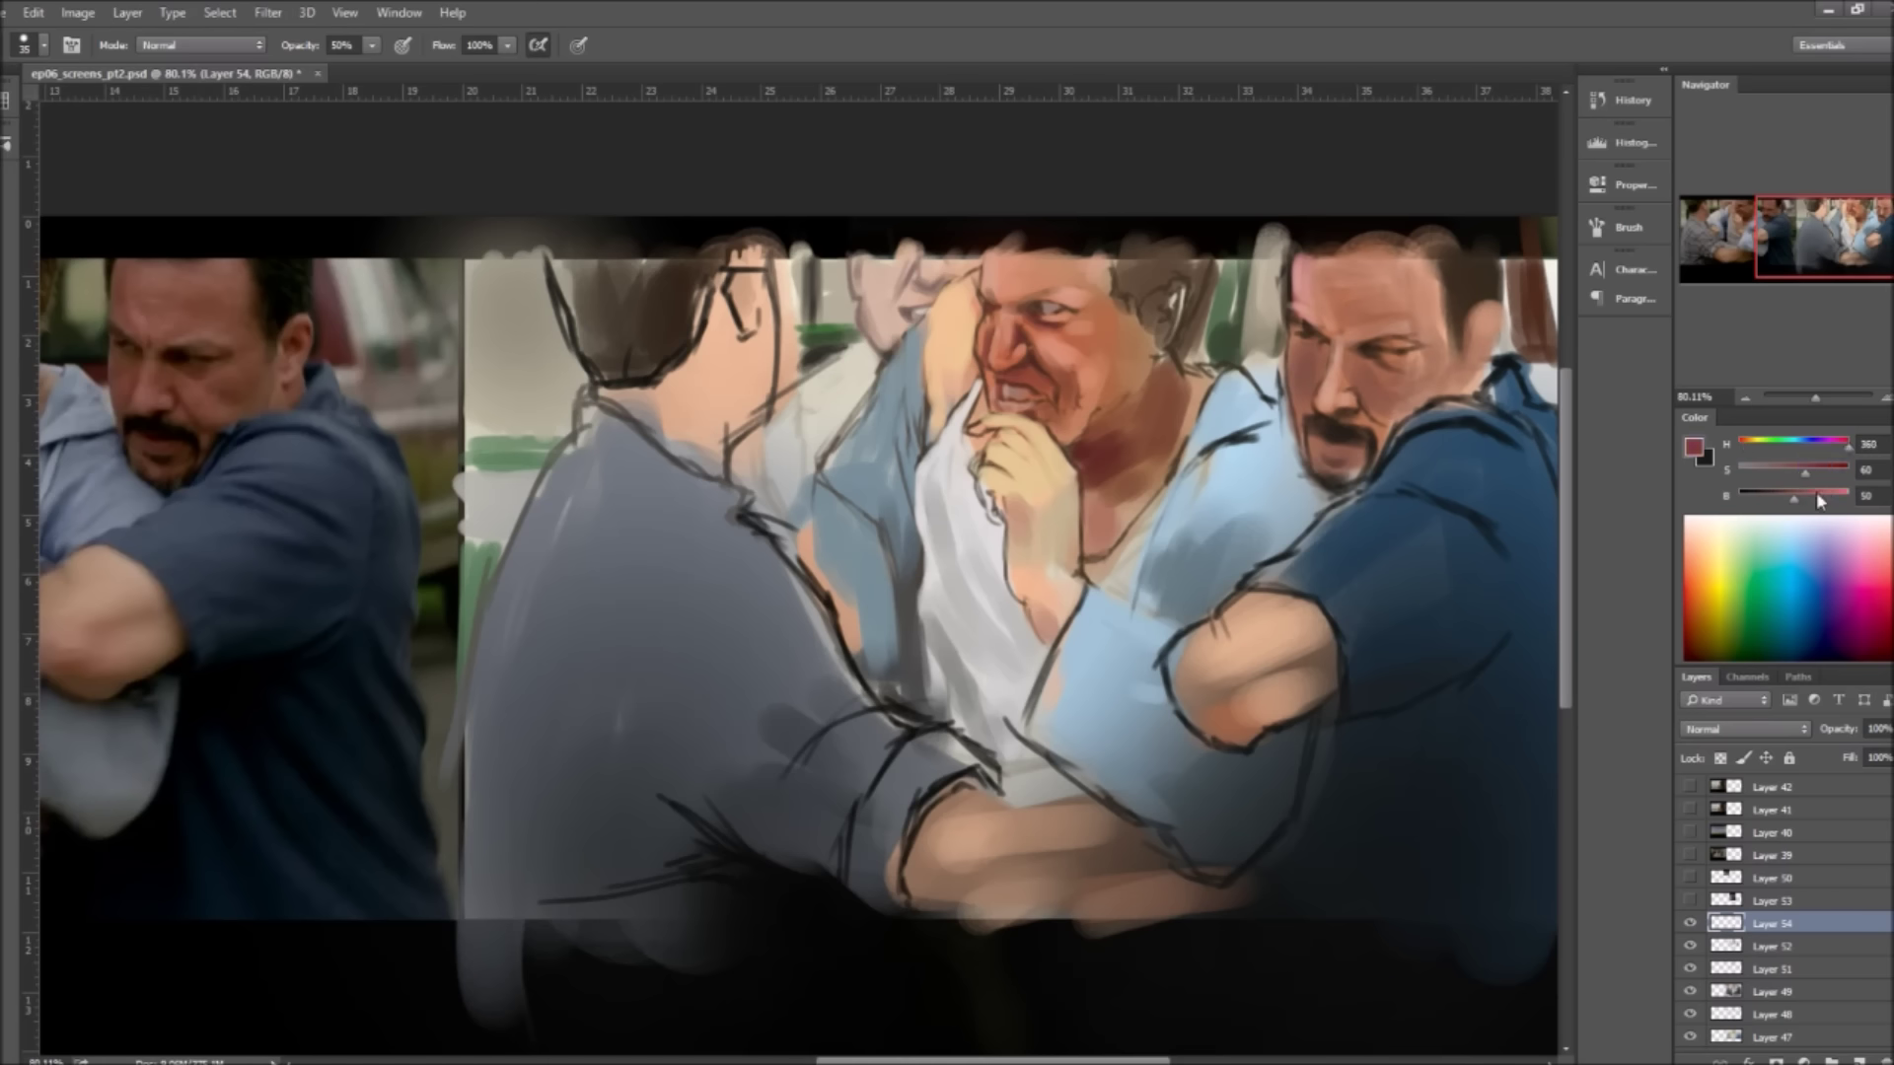
Step: Sample dark navy and blue-black shirt tones at 100% brush opacity, then zoom out to 50%
left_click_drag(1272, 749, 1386, 705)
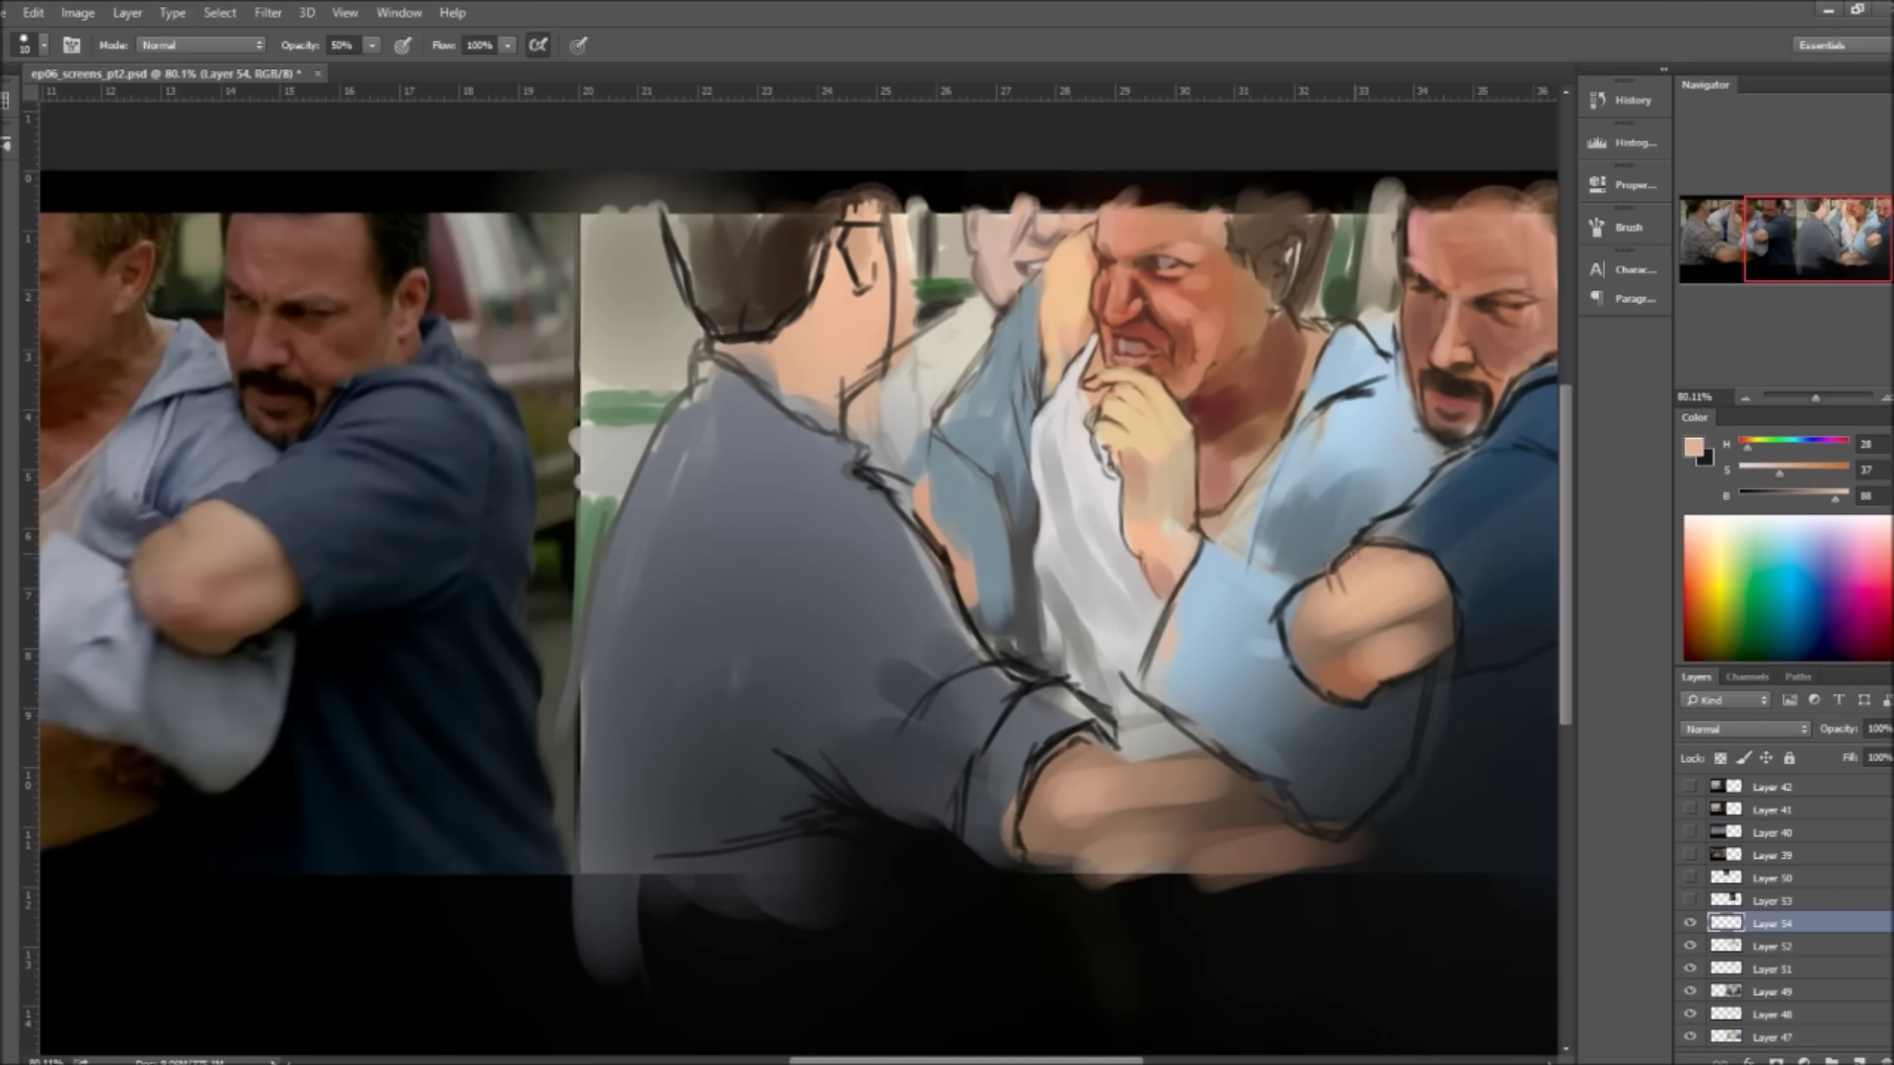
left_click(1427, 513, "alt")
key("0")
left_click_drag(1428, 513, 1186, 545)
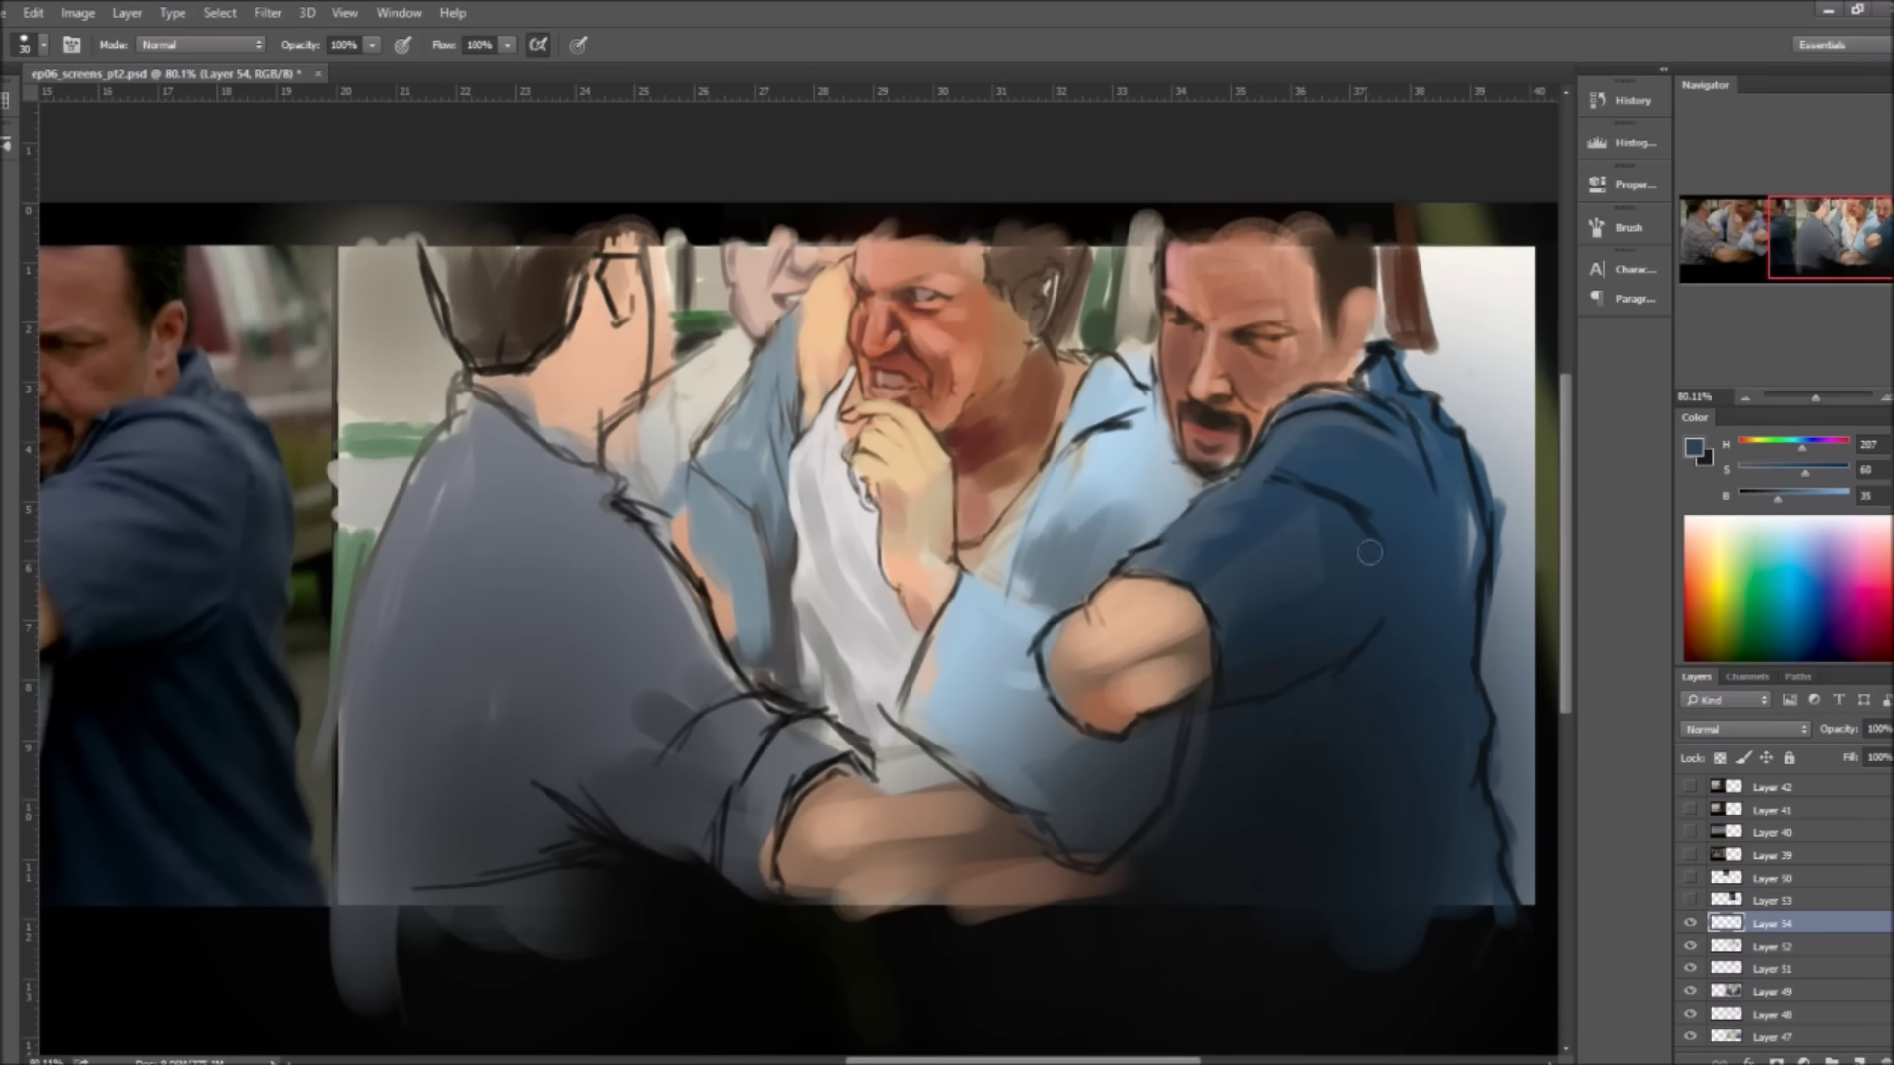
left_click(1401, 602, "alt")
left_click(1310, 685, "alt")
left_click(1260, 879, "alt")
left_click_drag(1261, 879, 1432, 787)
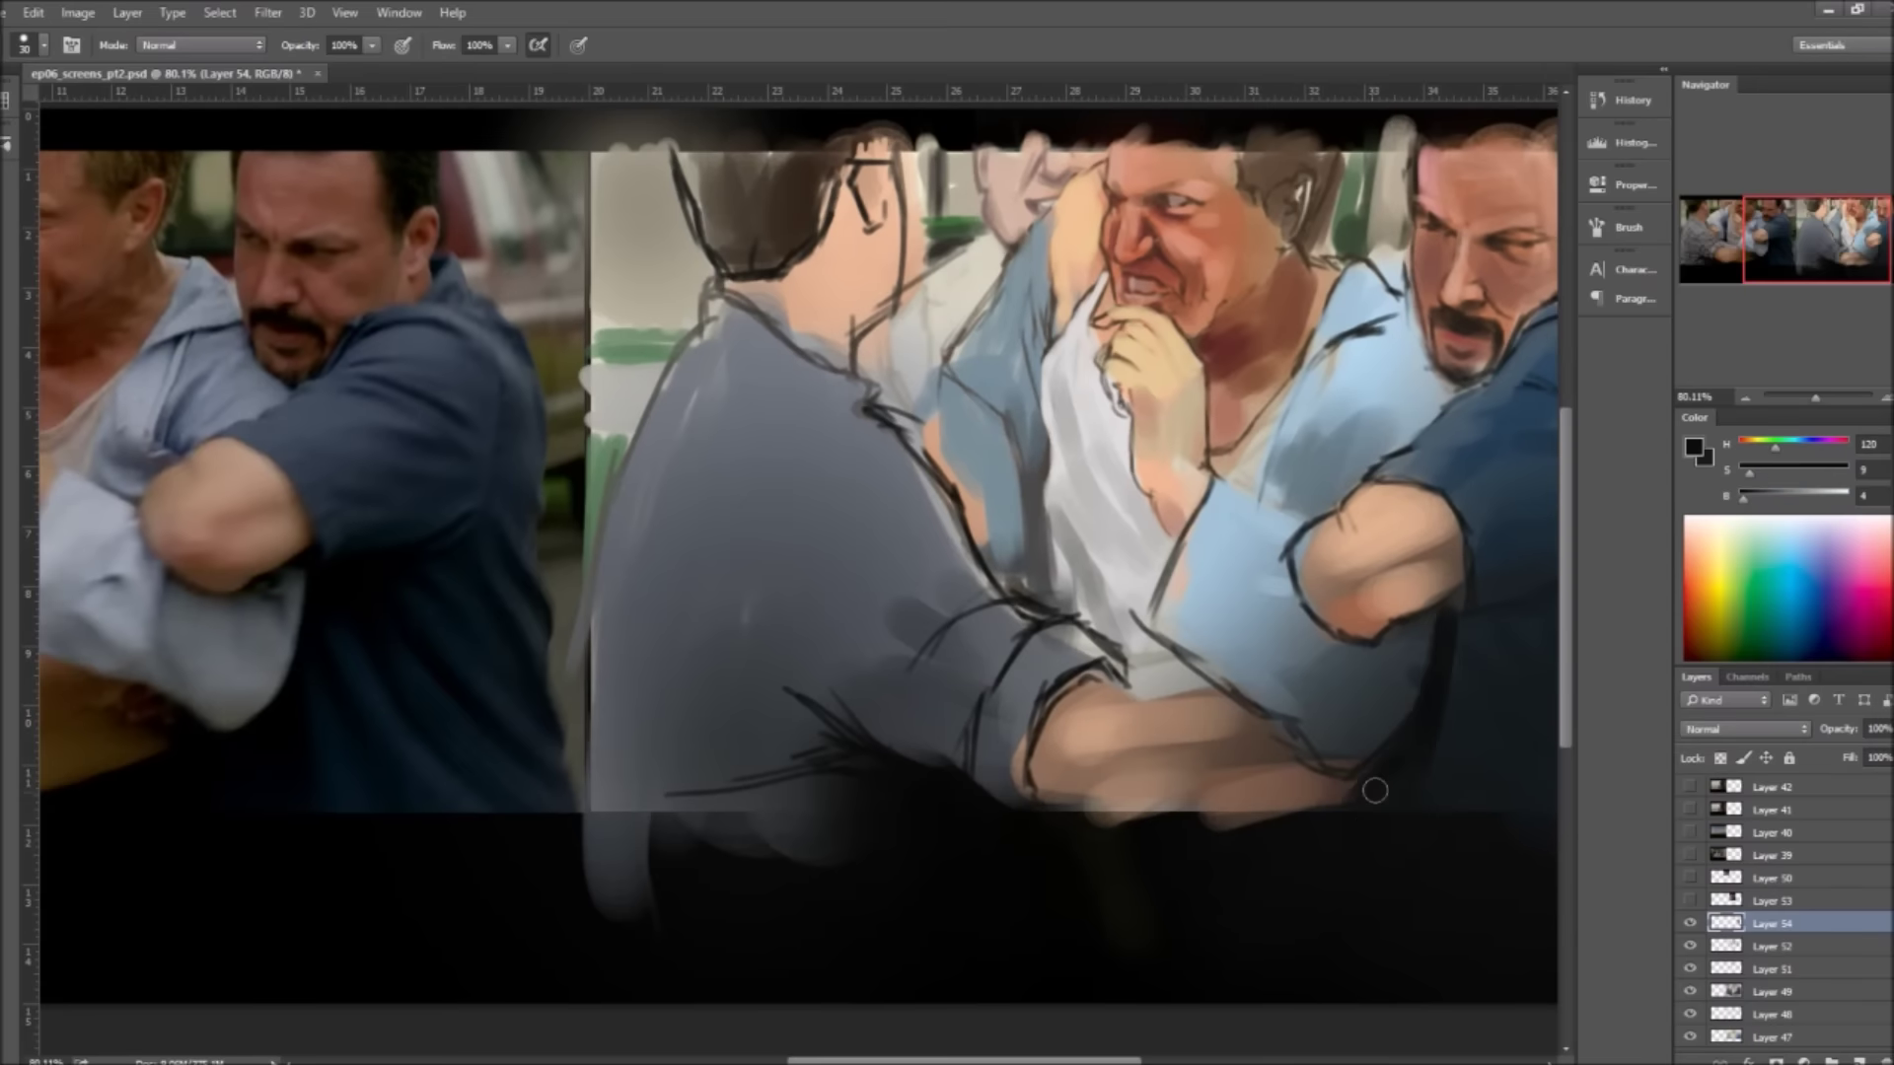
key("ctrl+minus")
key("ctrl+minus")
left_click(1395, 720, "alt")
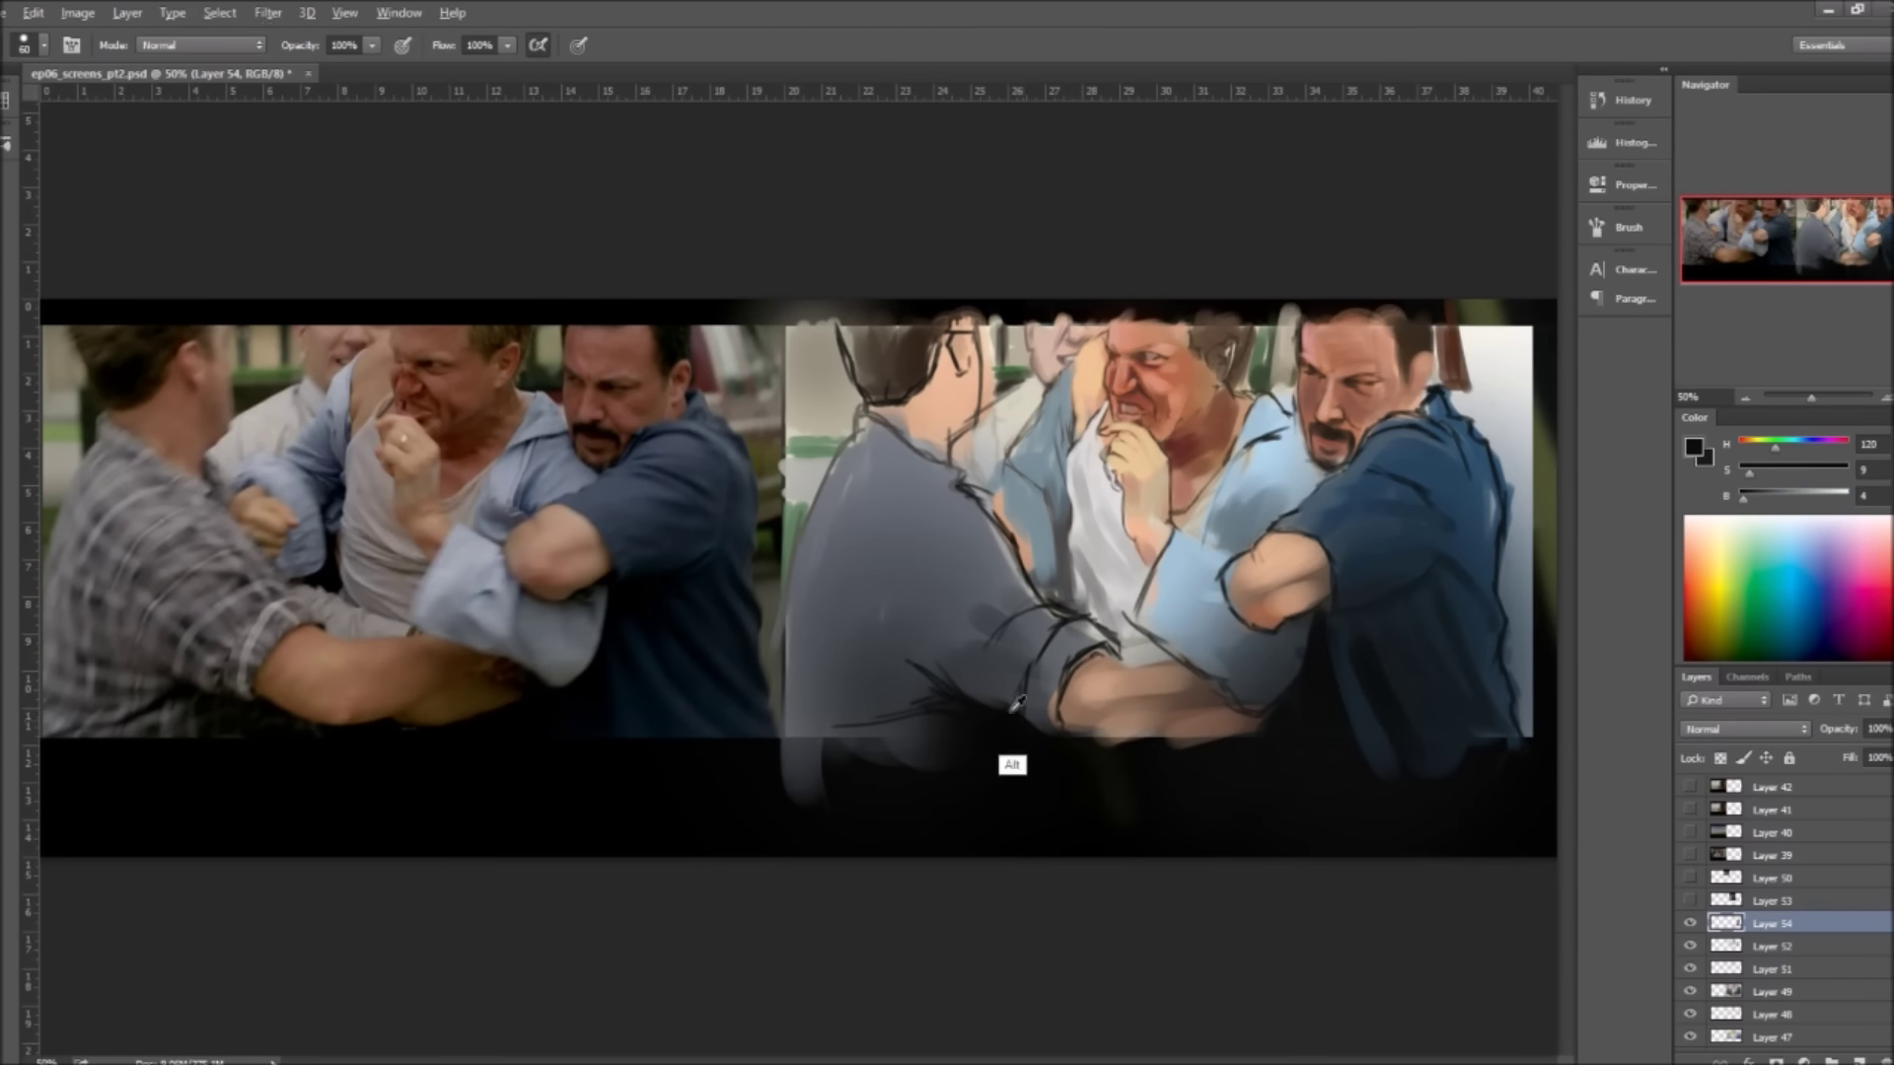
Step: Paint dark and light fold strokes across the grey shirt's back and sleeve
left_click_drag(846, 709, 859, 499)
key("bracketleft")
key("bracketleft")
key("bracketleft")
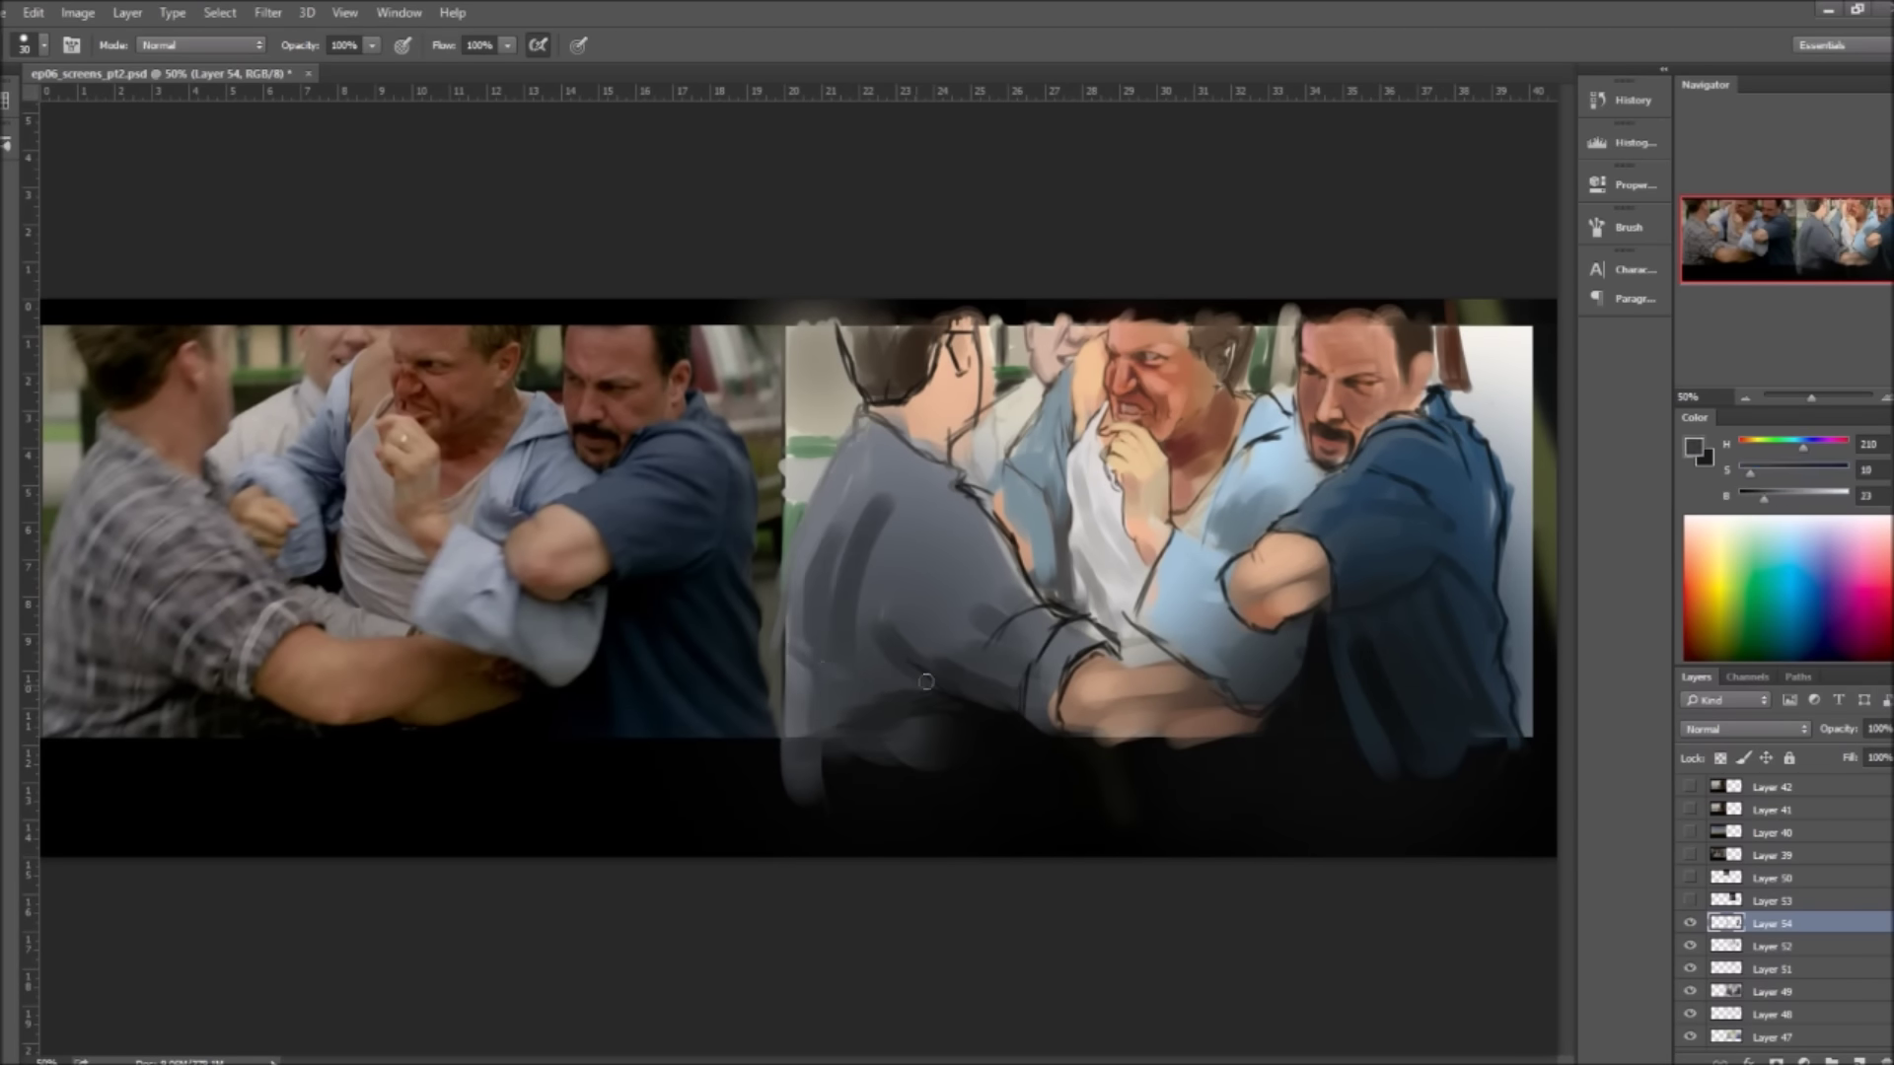
left_click(1093, 620, "alt")
mouse_move(1095, 617)
left_mouse_down()
mouse_move(1051, 648)
mouse_move(1041, 745)
left_mouse_up()
left_click(1046, 631, "alt")
left_click_drag(1036, 606, 966, 686)
left_click_drag(987, 552, 900, 681)
mouse_move(882, 567)
left_mouse_down()
mouse_move(928, 459)
mouse_move(814, 597)
left_mouse_up()
Step: Paint near-black shadow under the arm and belly of the grey-shirted figure
left_click(874, 440, "alt")
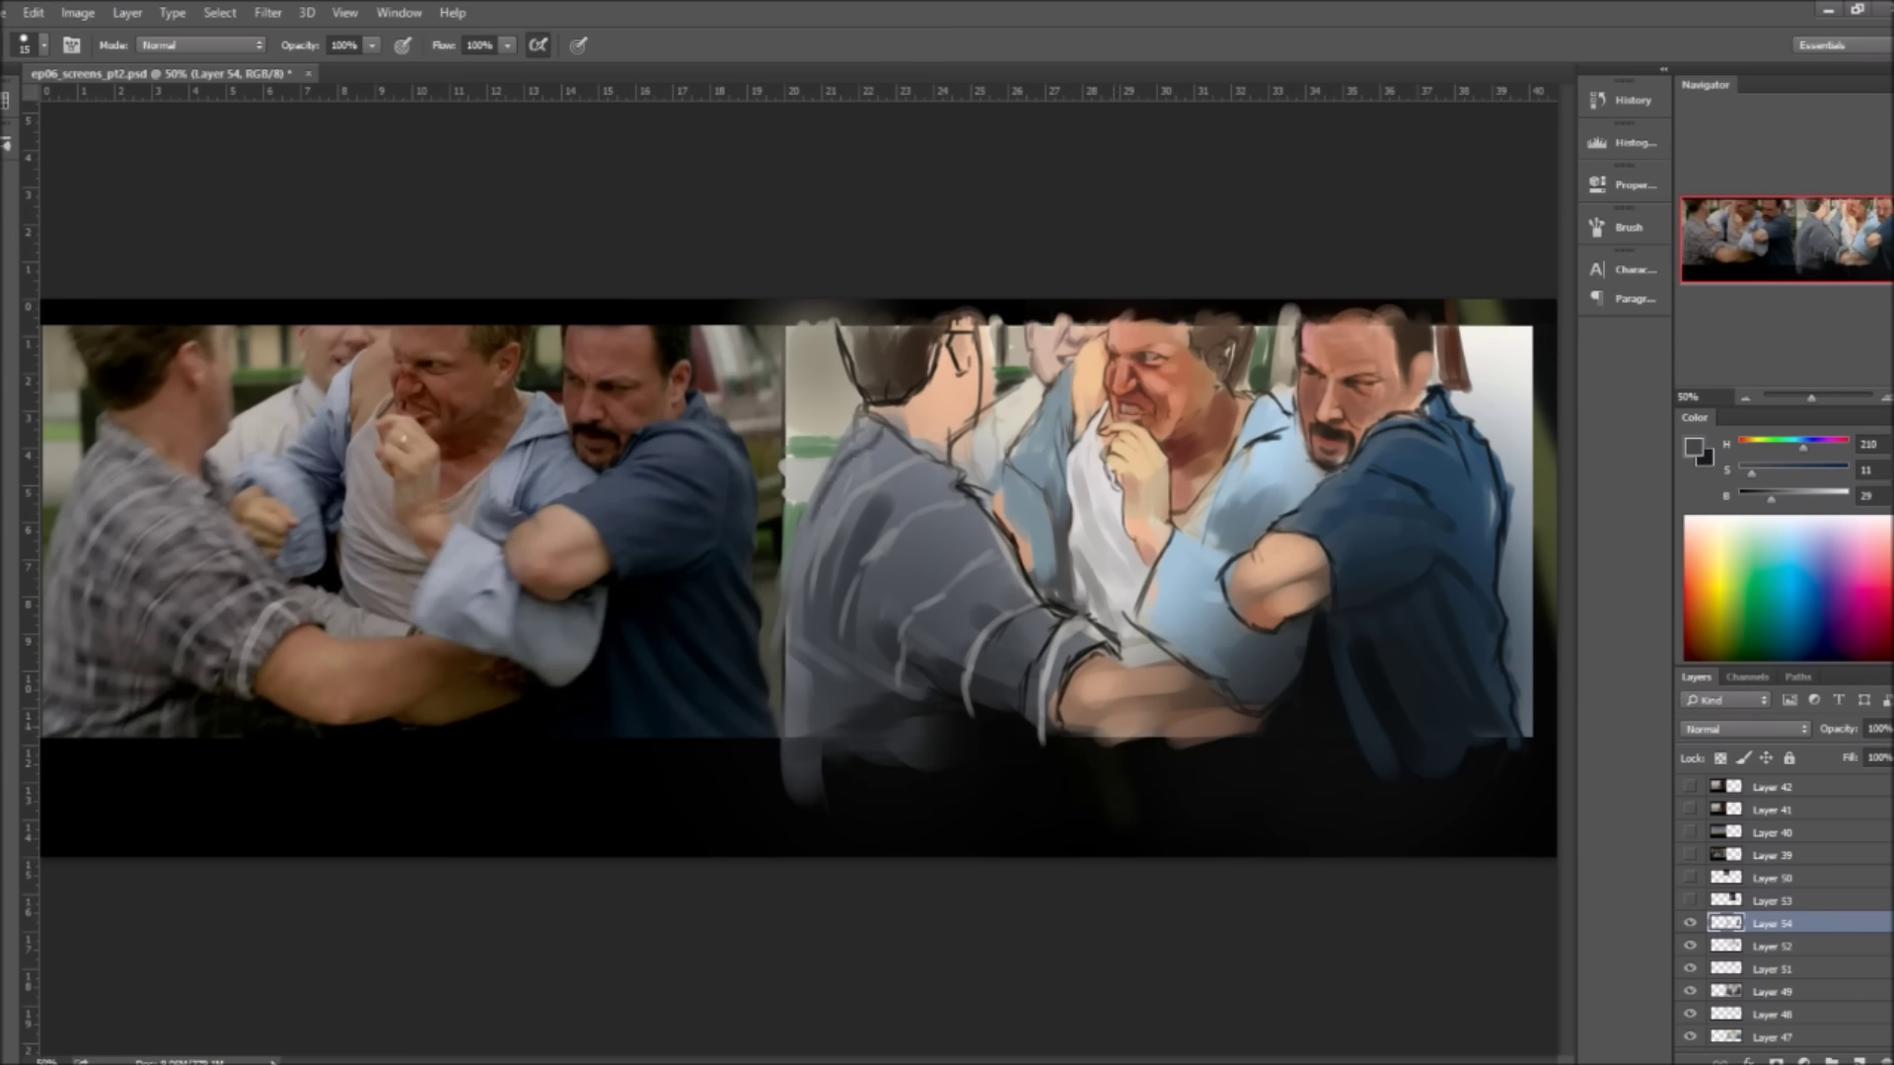
left_click(1004, 379, "alt")
left_click(888, 592, "alt")
left_click(1267, 622, "alt")
left_click(1194, 632, "alt")
key("bracketright")
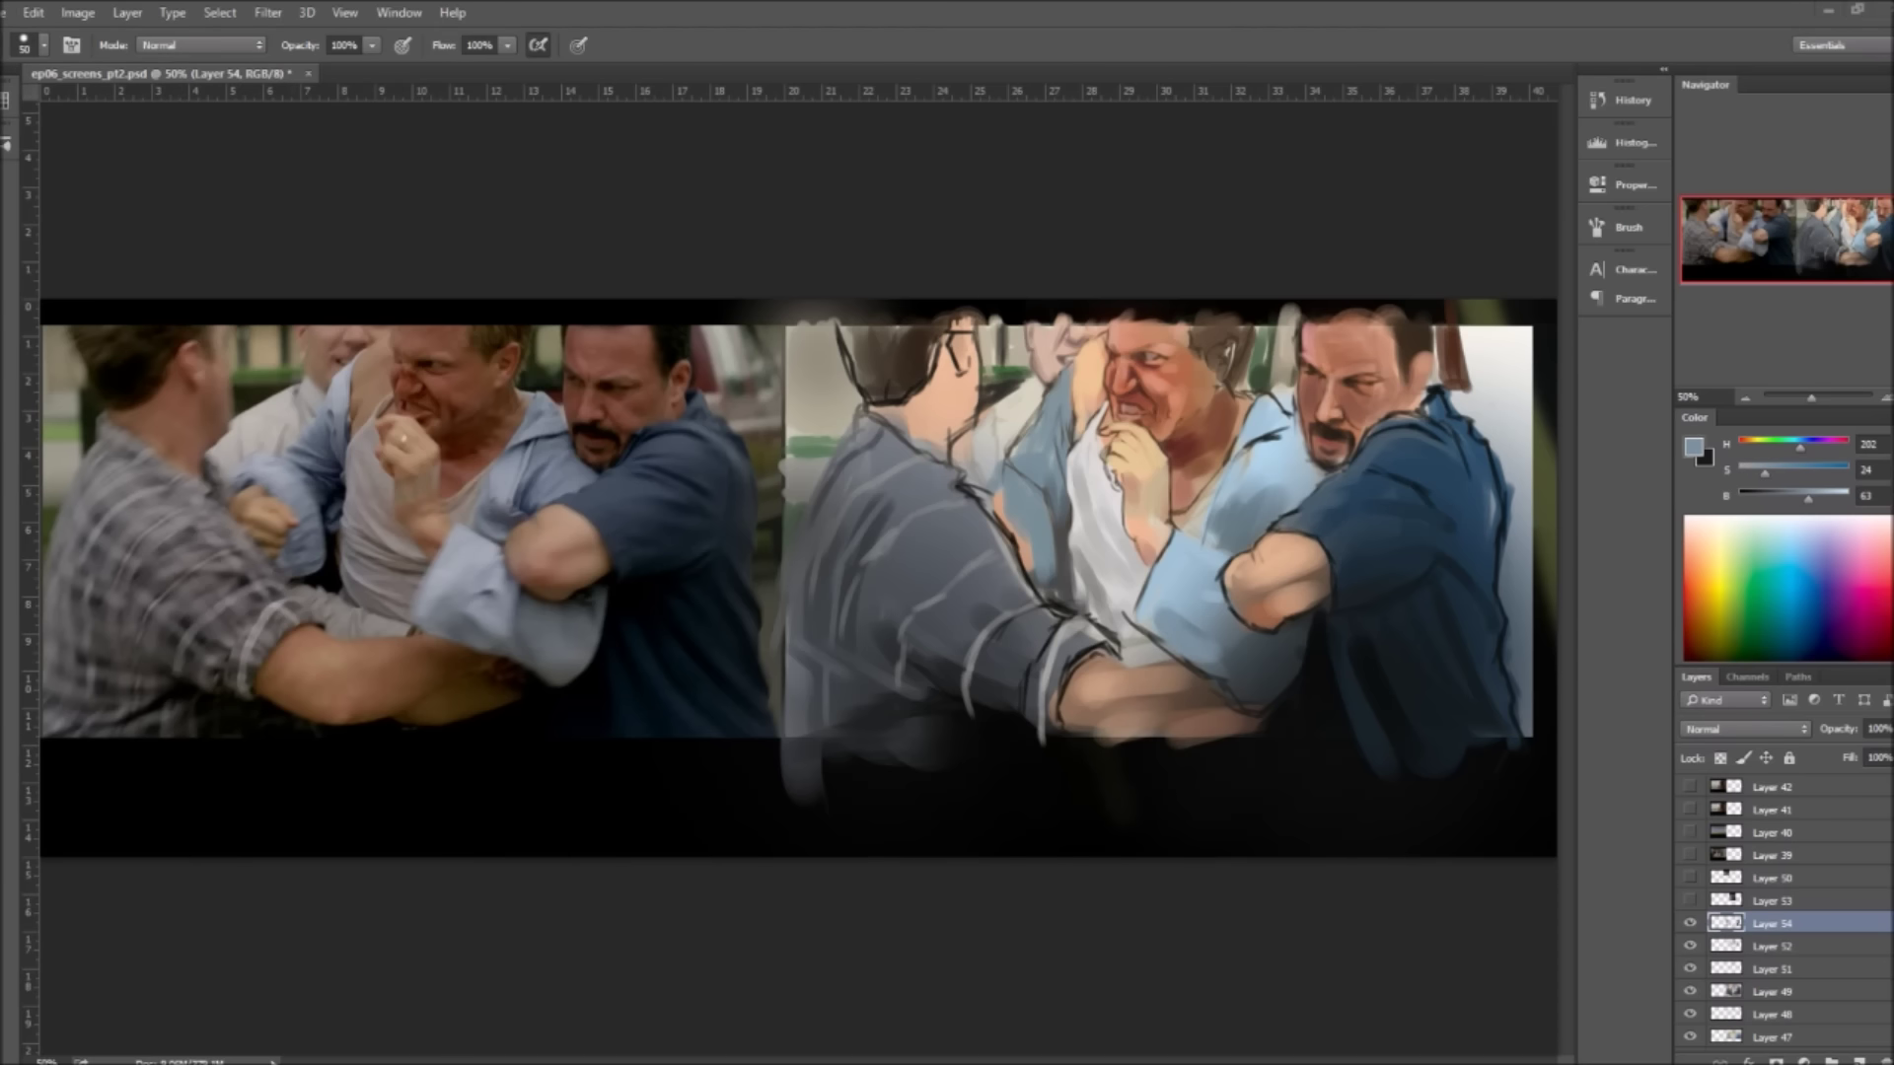
left_click(1080, 732, "alt")
mouse_move(1065, 721)
left_mouse_down()
mouse_move(927, 710)
mouse_move(1176, 741)
mouse_move(1253, 719)
left_mouse_up()
left_click(1248, 726, "alt")
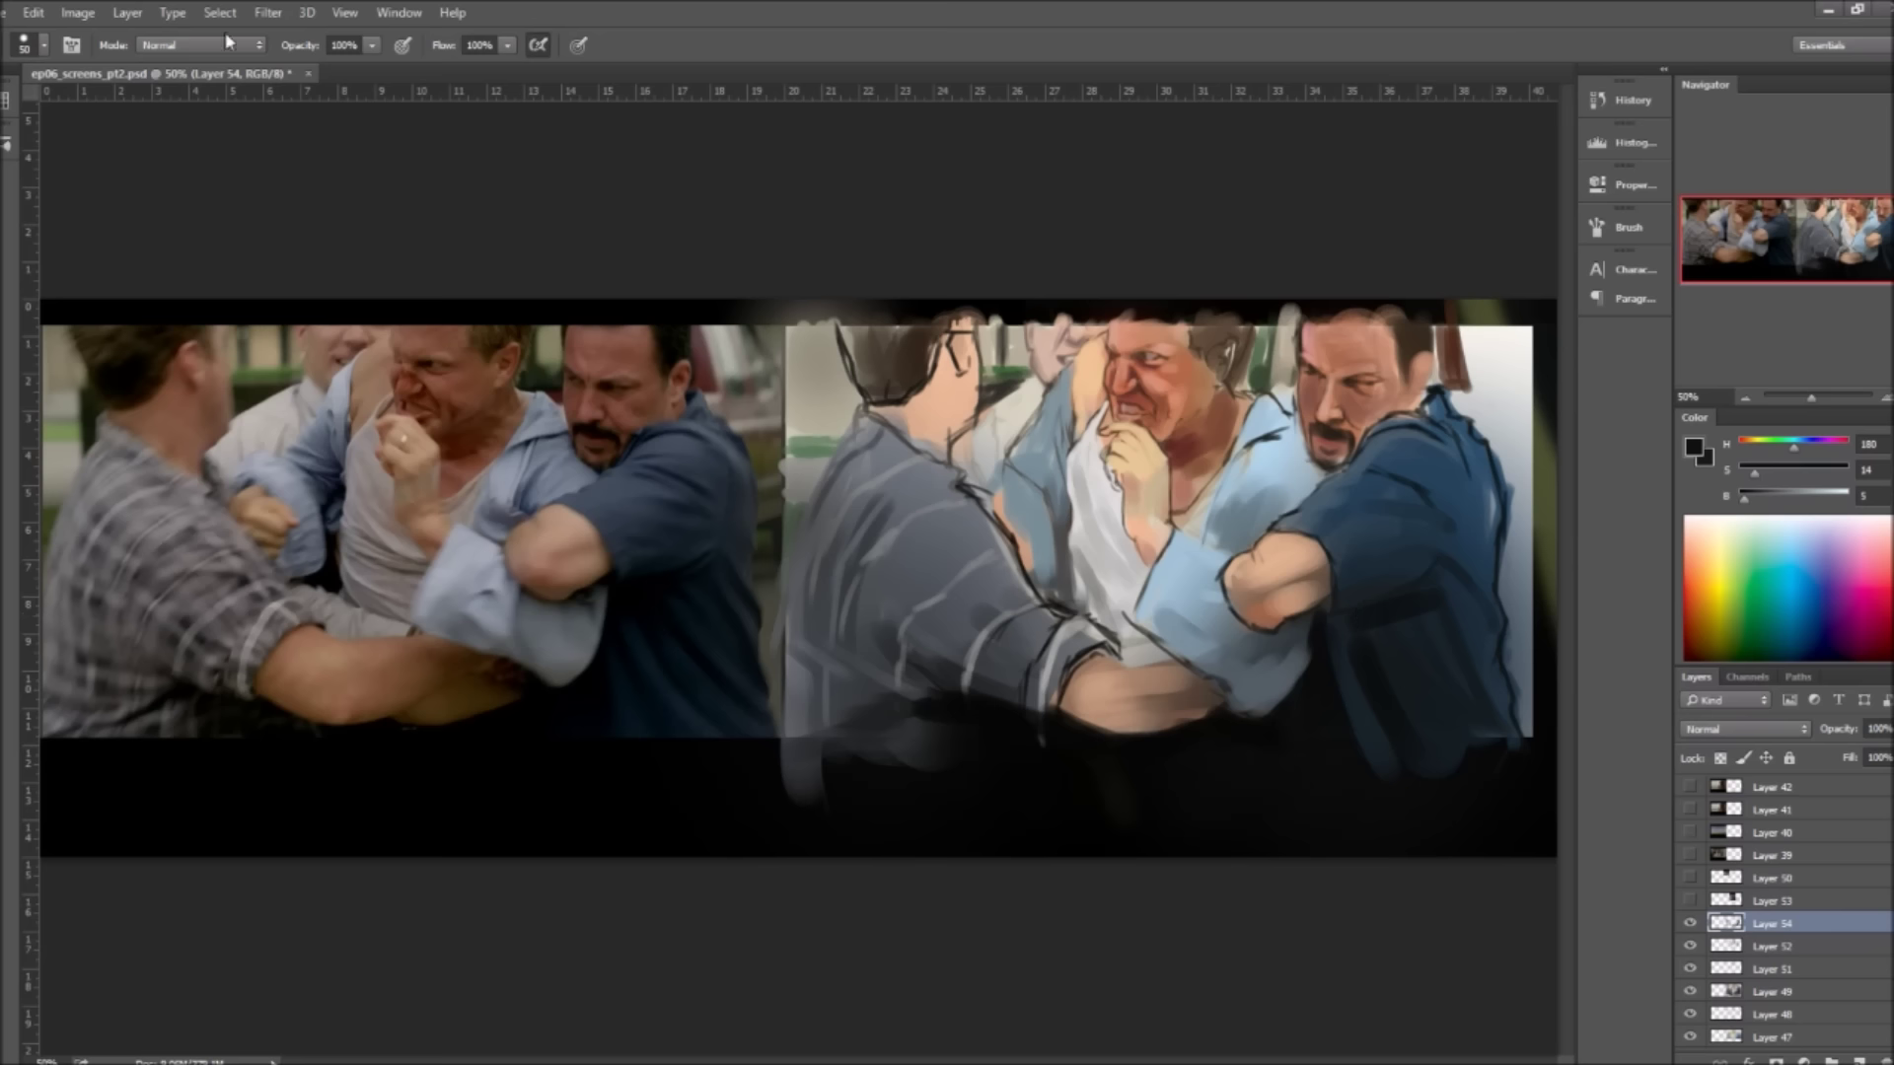
type("73")
Step: Paint olive greenish-grey strokes along the painting's right edge
left_click(1544, 493, "alt")
left_click_drag(1510, 425, 1519, 731)
left_click(1450, 311, "alt")
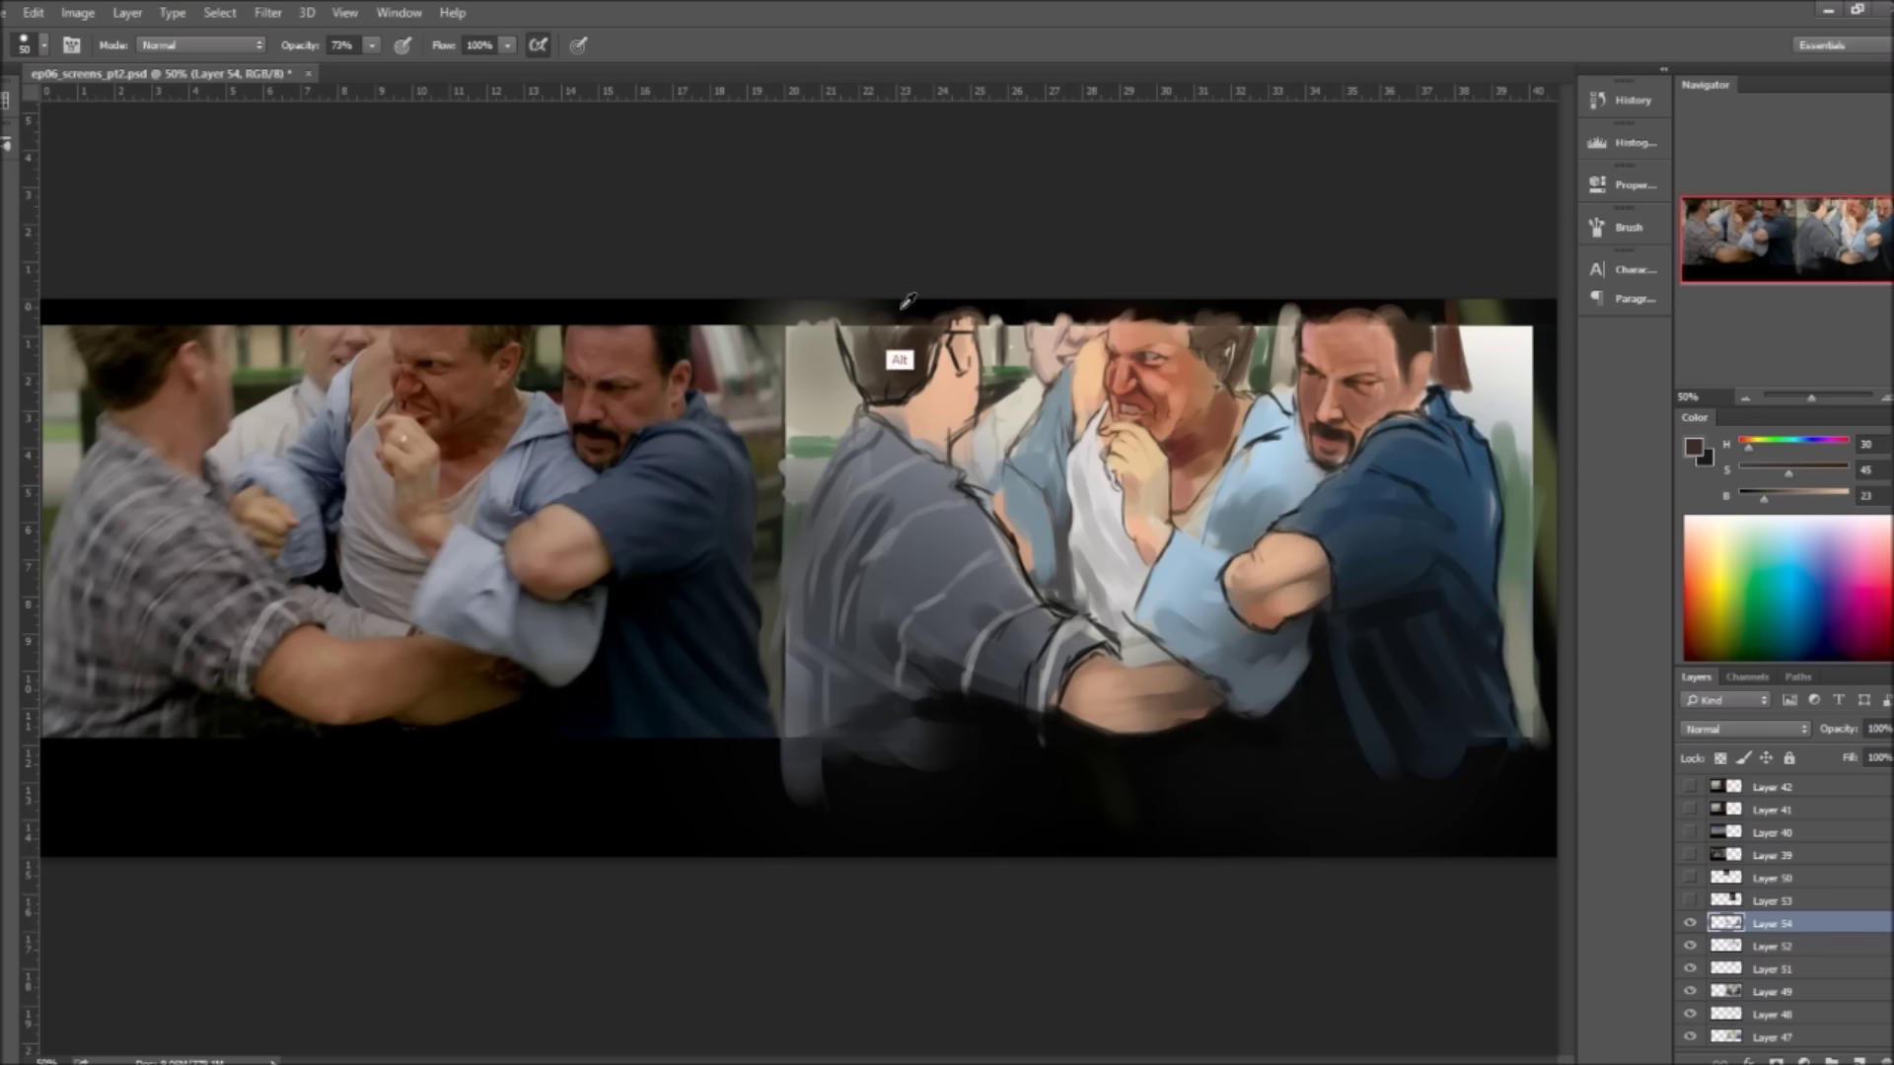
Step: Paint near-black along the top edge, the gap between panels and the right edge on new Layer 55
left_click_drag(750, 311, 1509, 311)
left_click_drag(779, 760, 779, 325)
key("ctrl+shift+alt+n")
key("0")
left_click_drag(779, 740, 779, 308)
left_click_drag(1541, 330, 1541, 739)
key("alt+bracketleft")
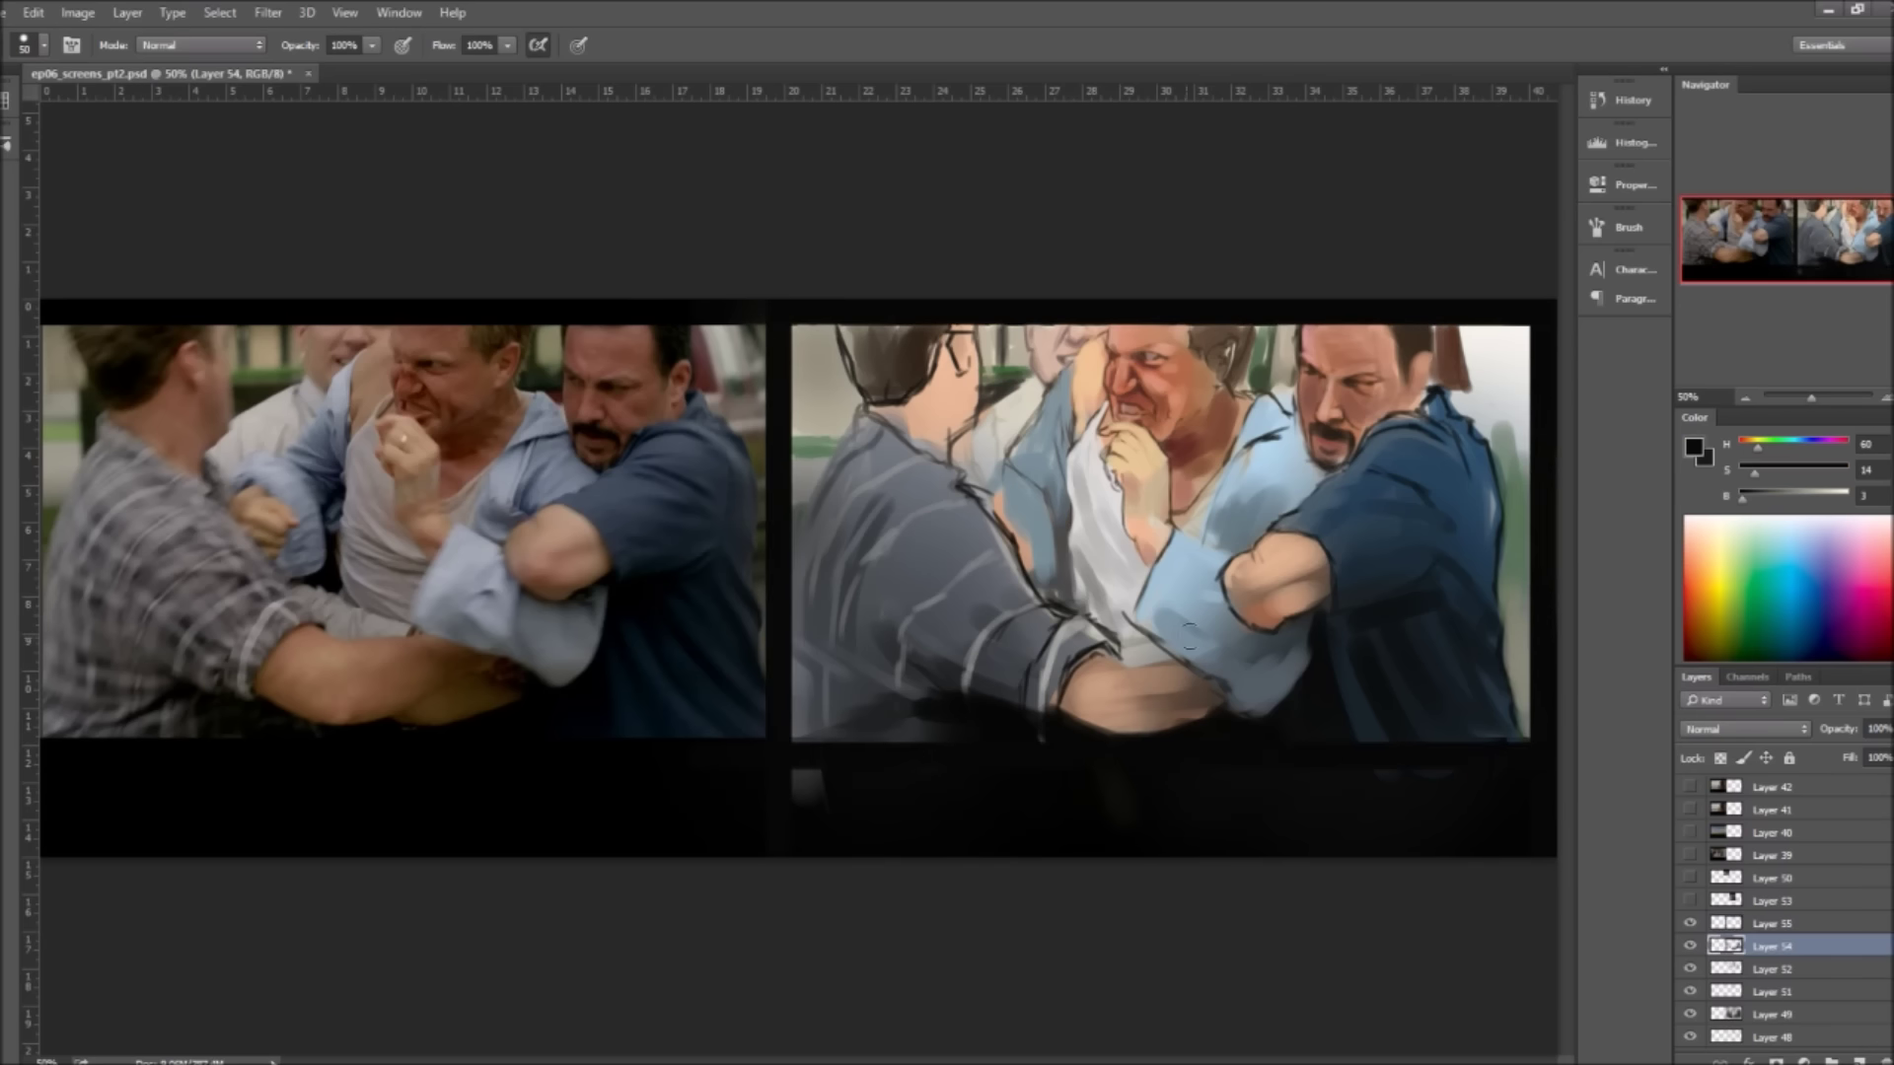
Step: Zoom out slightly to fit both panels and sample a dark brown for the hair
key("z")
left_click_drag(900, 550, 835, 599)
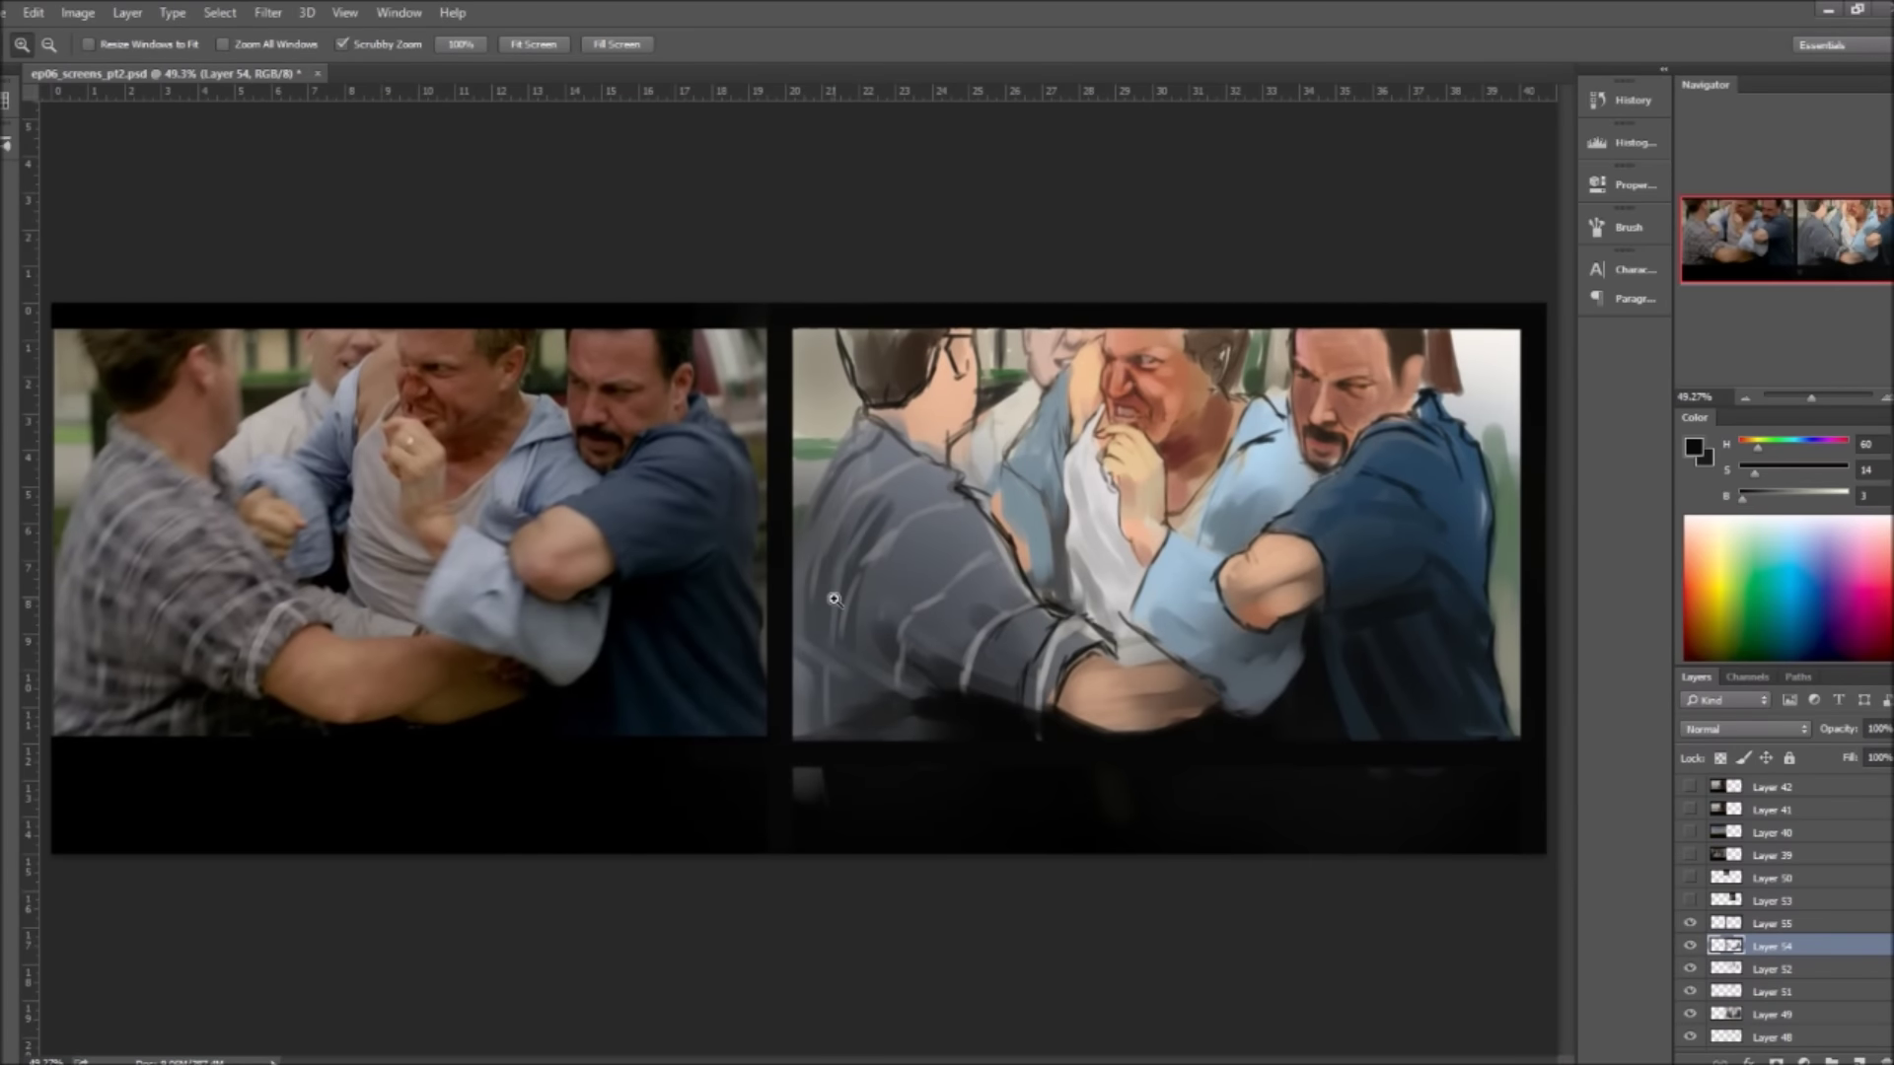
key("b")
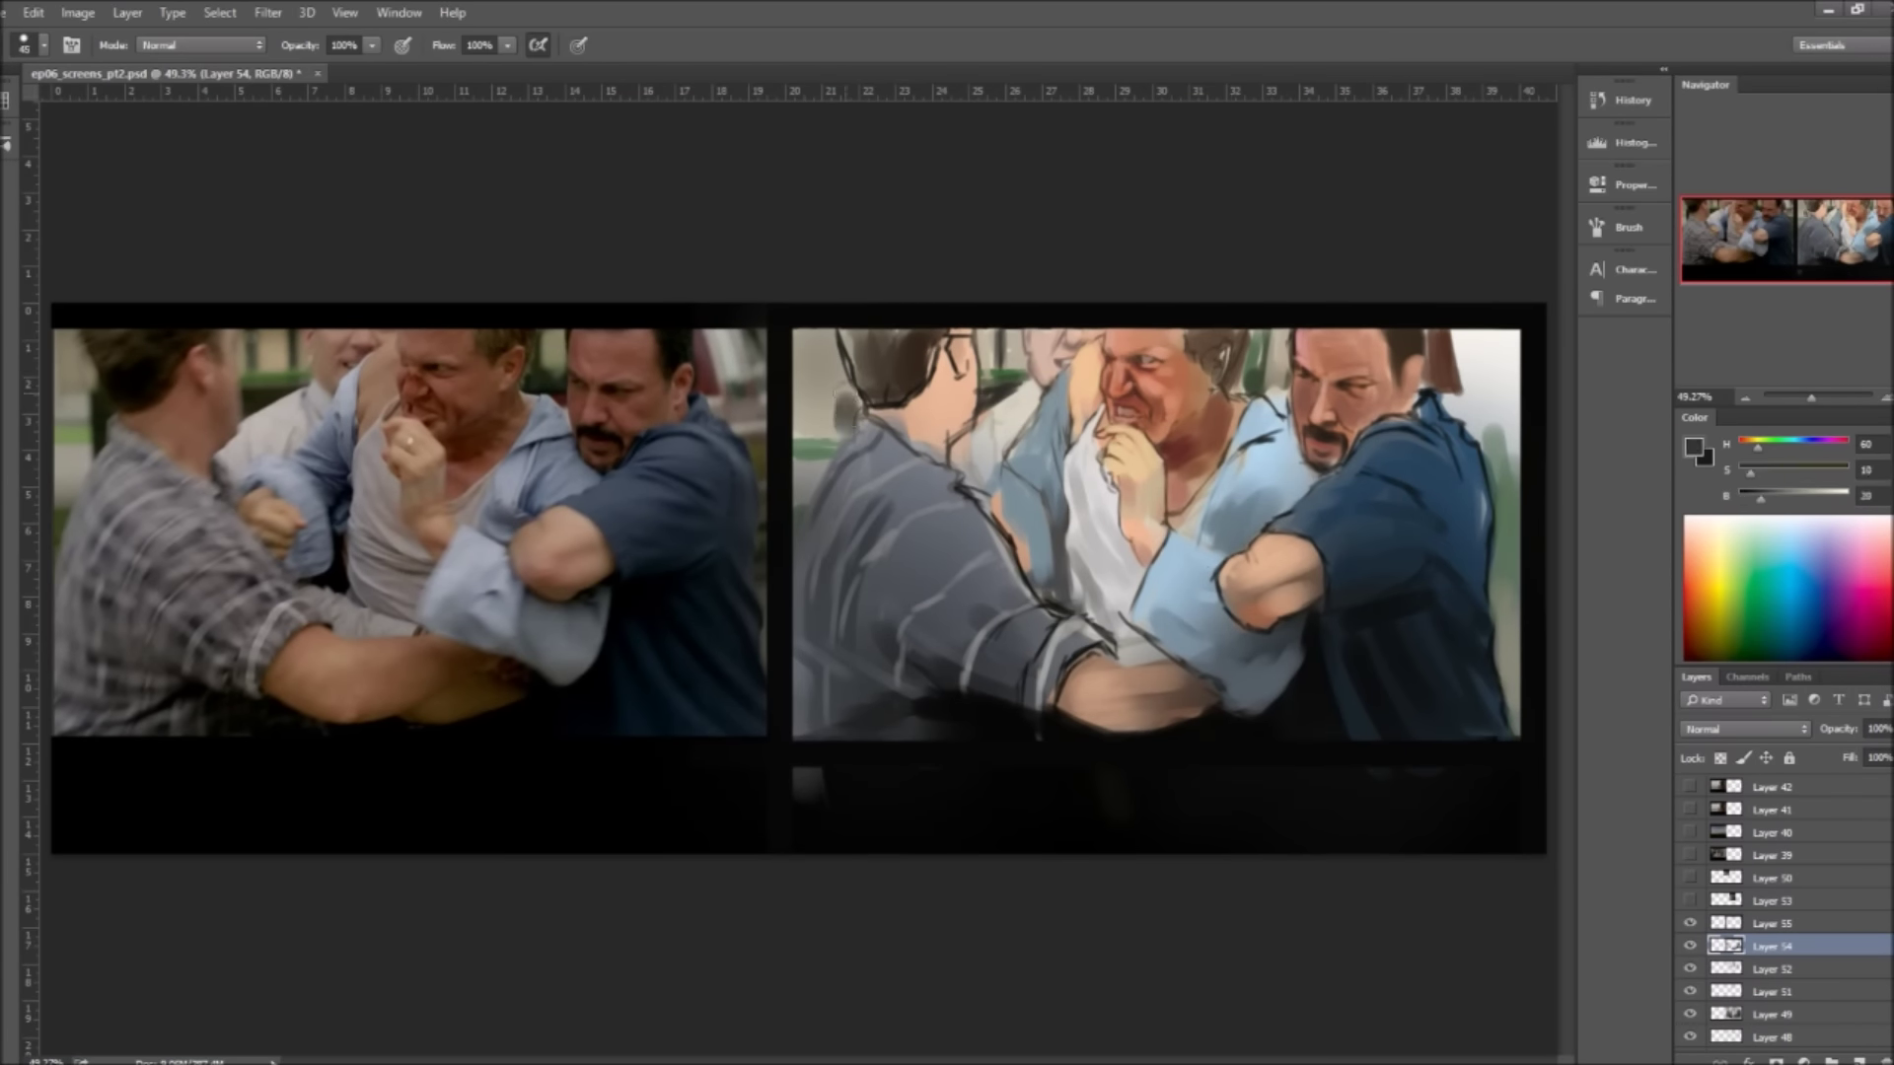
left_click(788, 419, "alt")
left_click(838, 360, "alt")
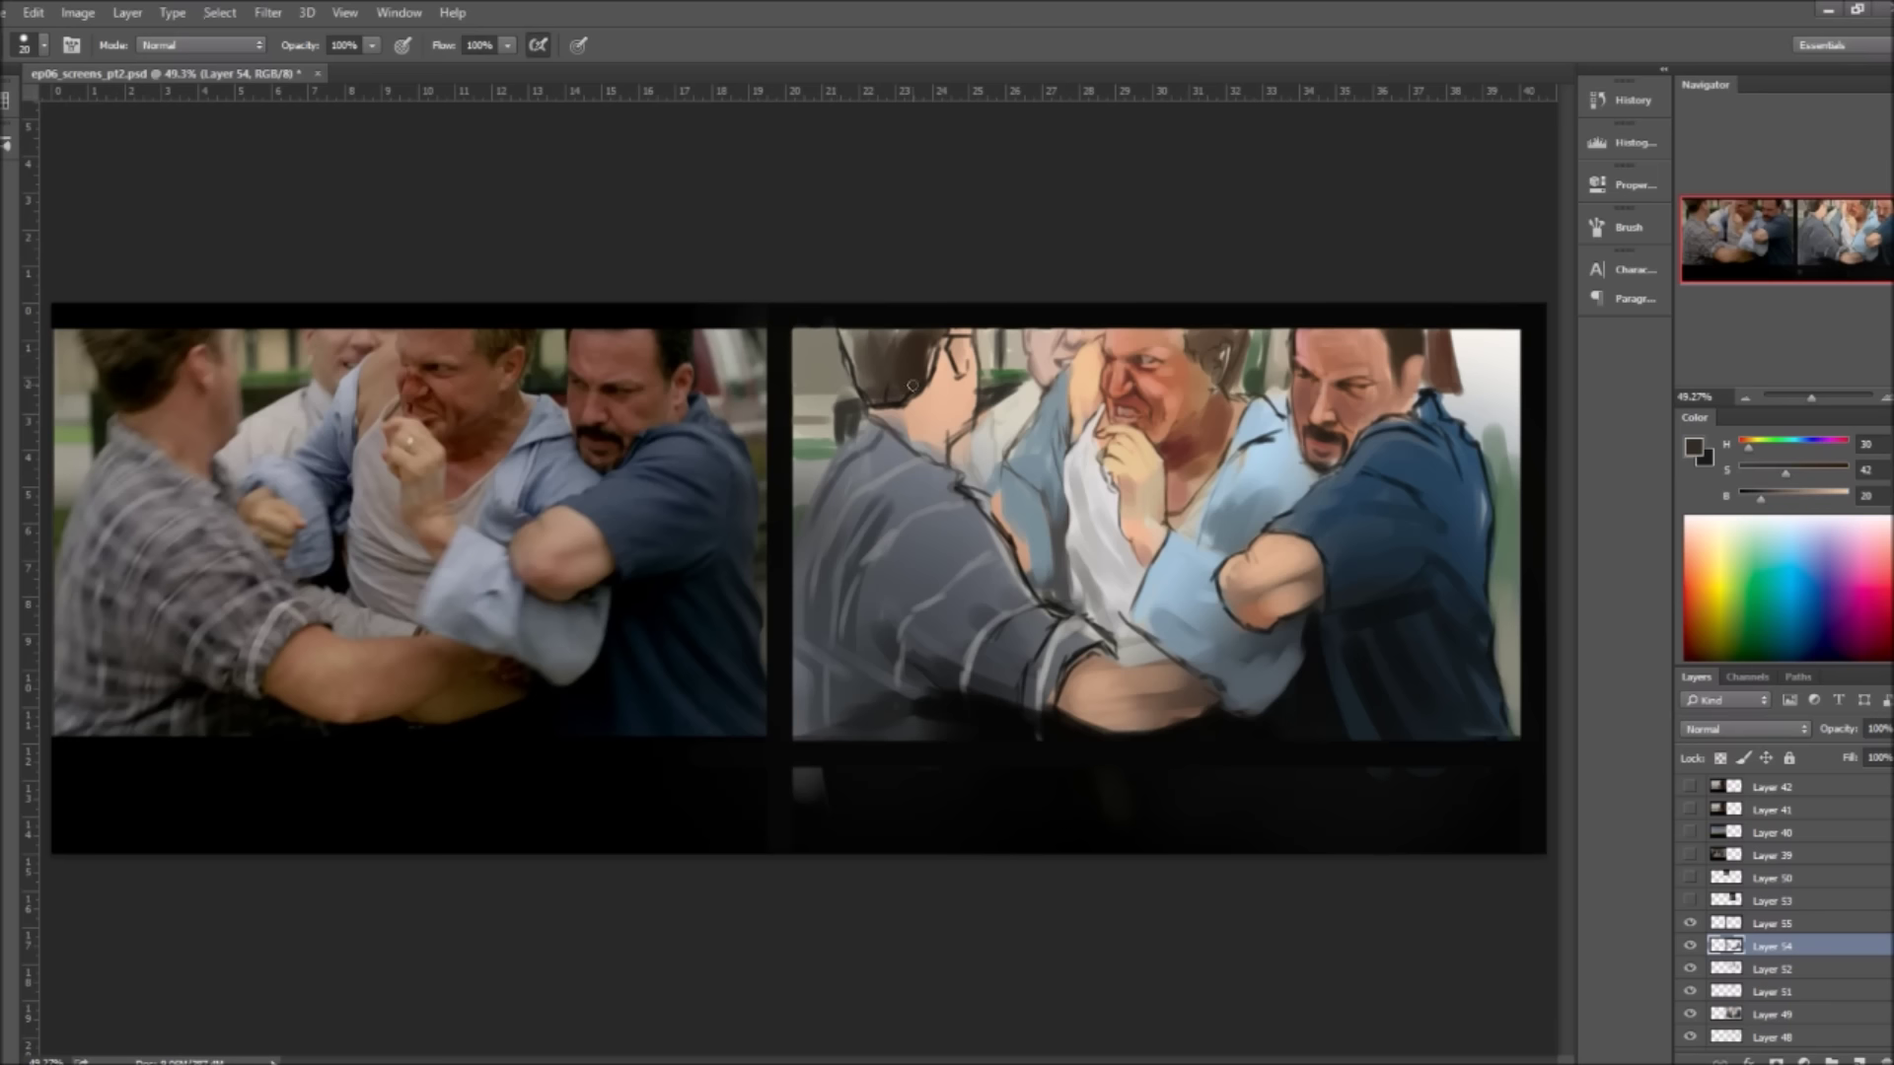
Step: Paint the left figure's hair dark brown and block in a skin-tone patch on the hand
left_click_drag(828, 355, 909, 340)
left_click(1069, 451, "alt")
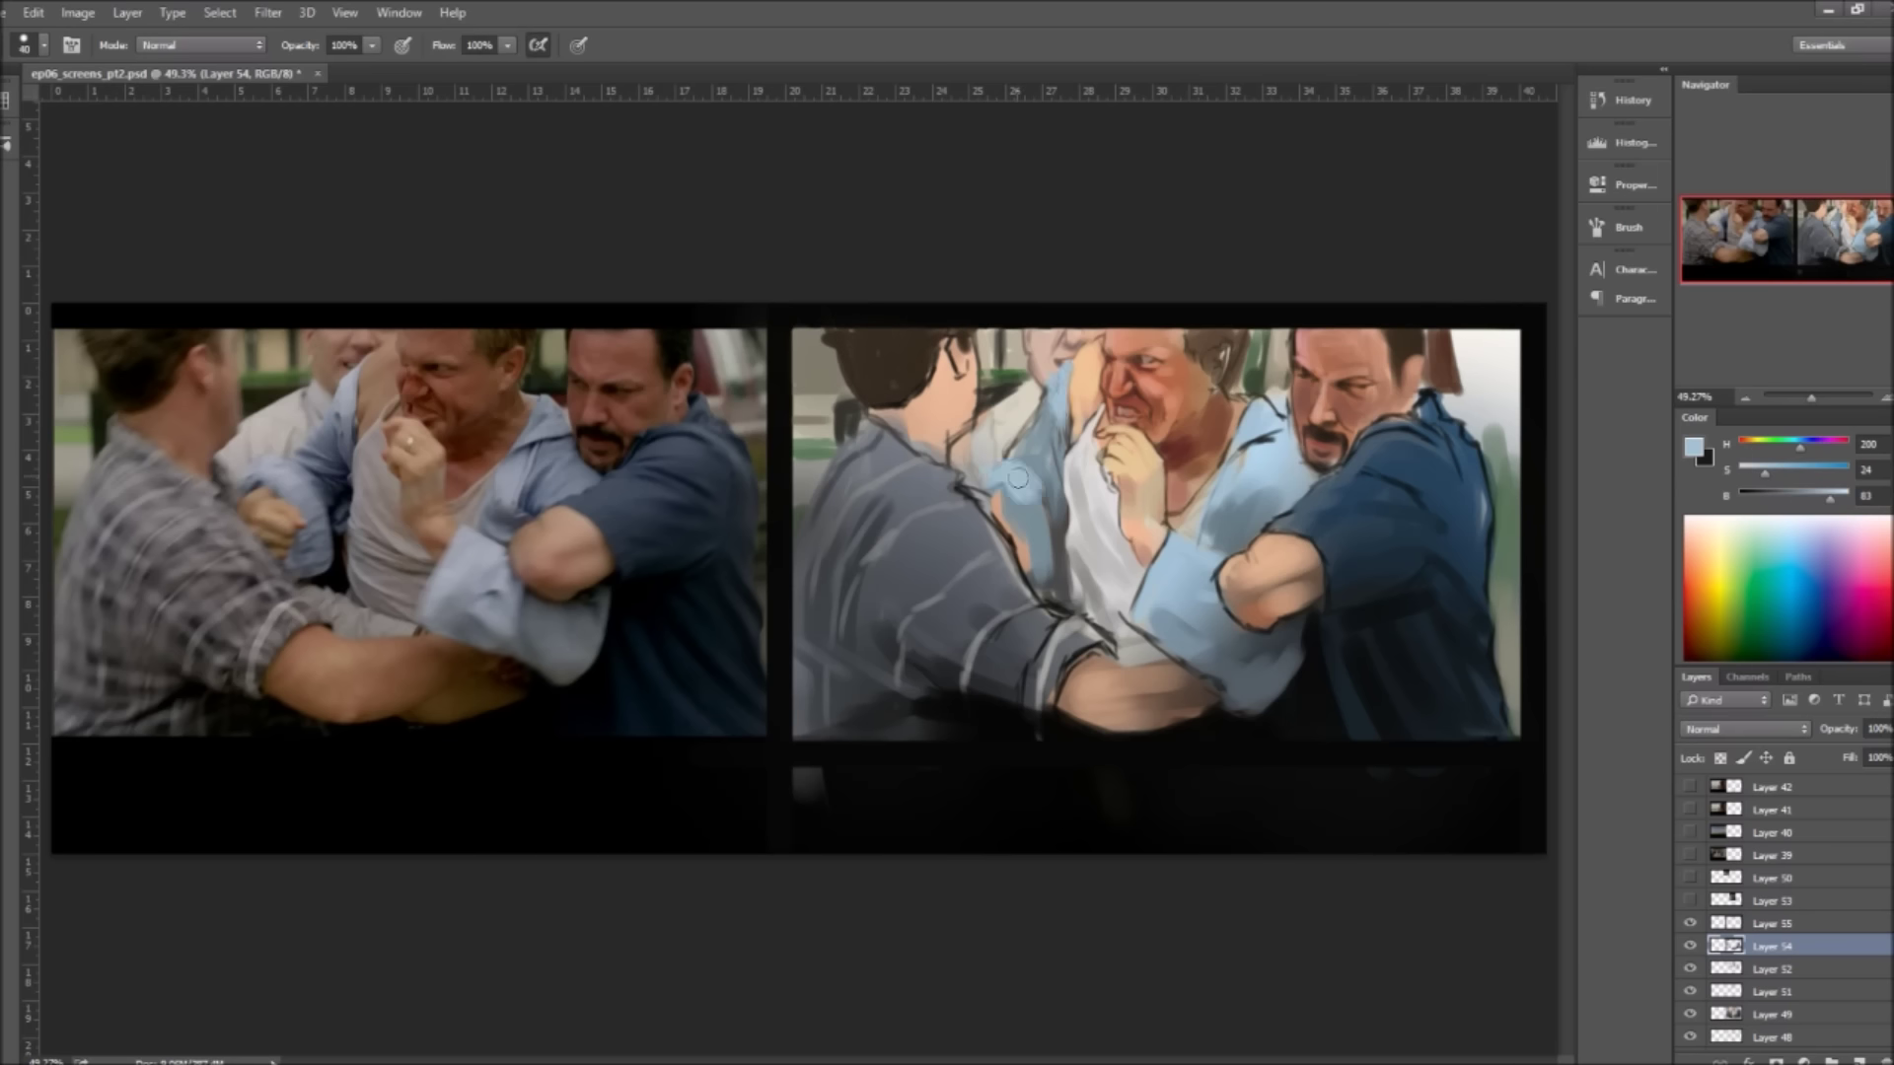
left_click(1132, 541, "alt")
key("bracketright")
left_click_drag(1048, 583, 1012, 533)
Step: Repaint and blend the clasped hands in skin brown with near-black accents
left_click(981, 668, "alt")
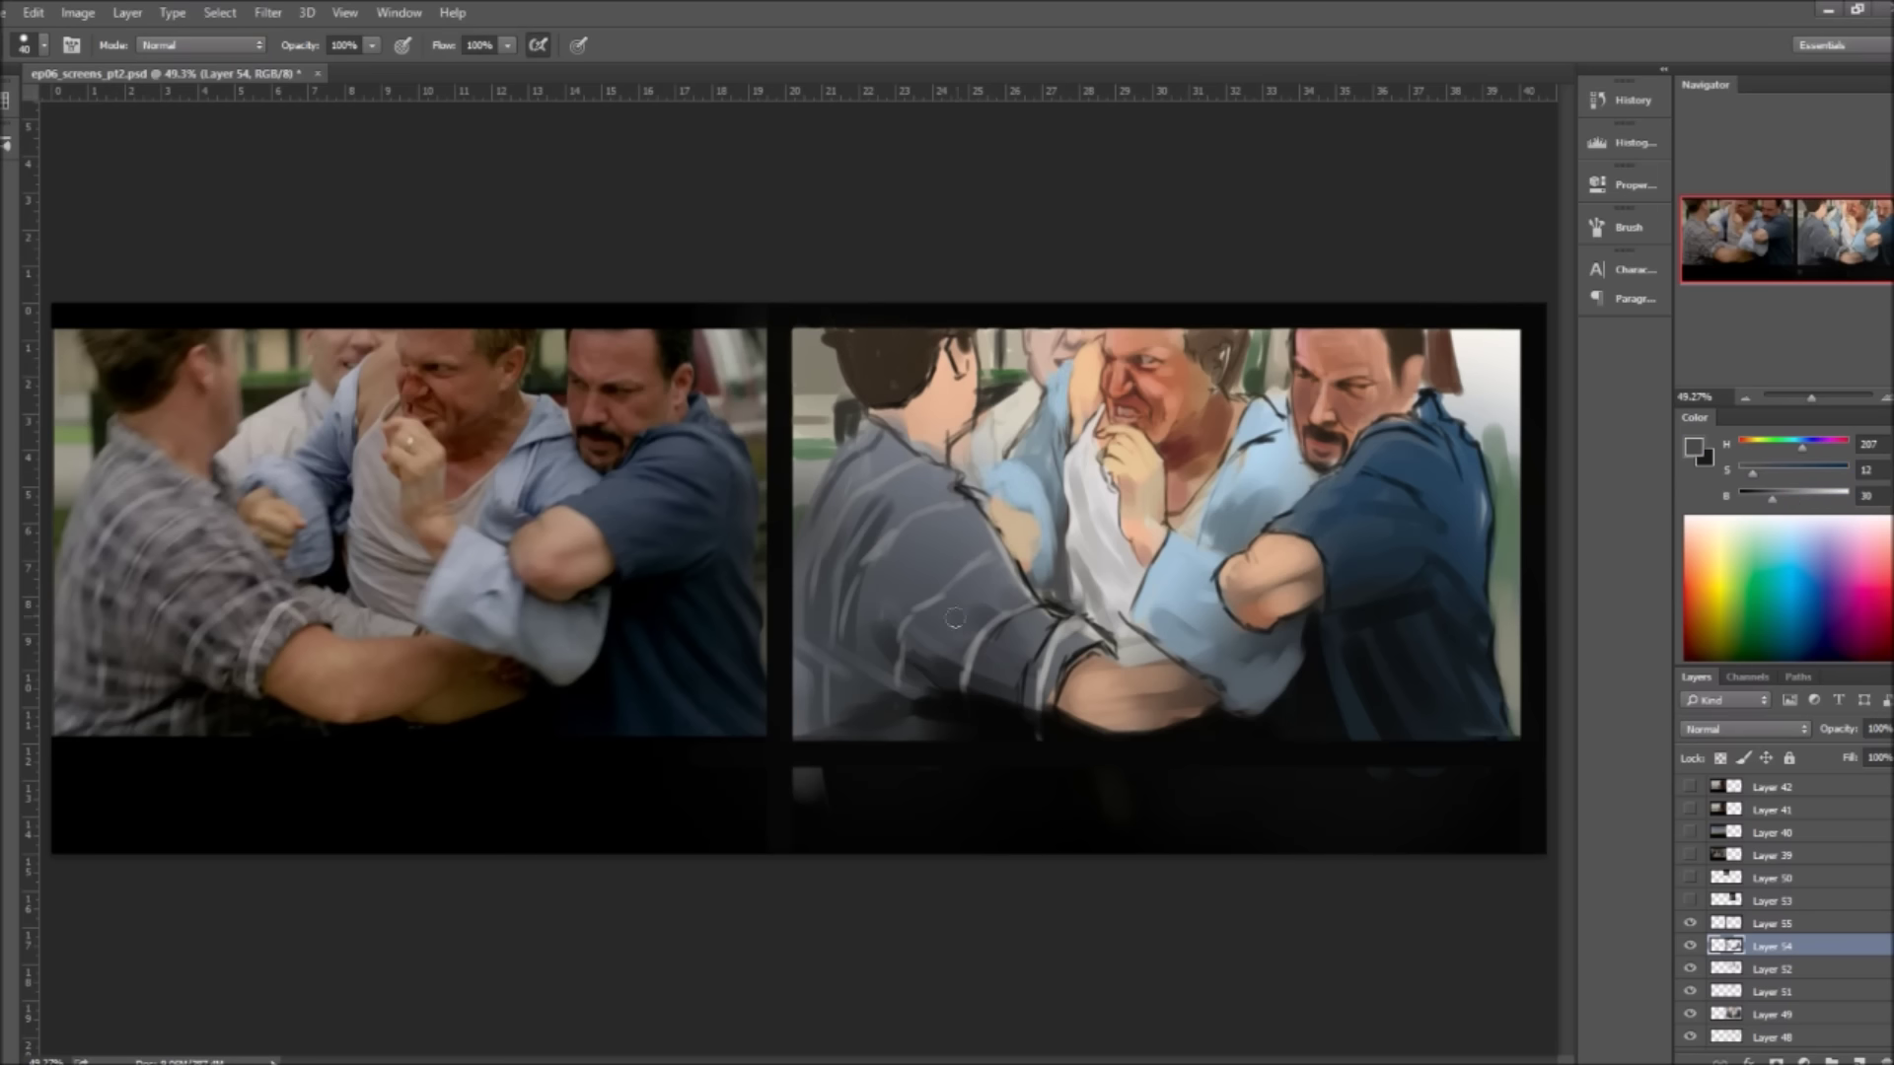
left_click(894, 758, "alt")
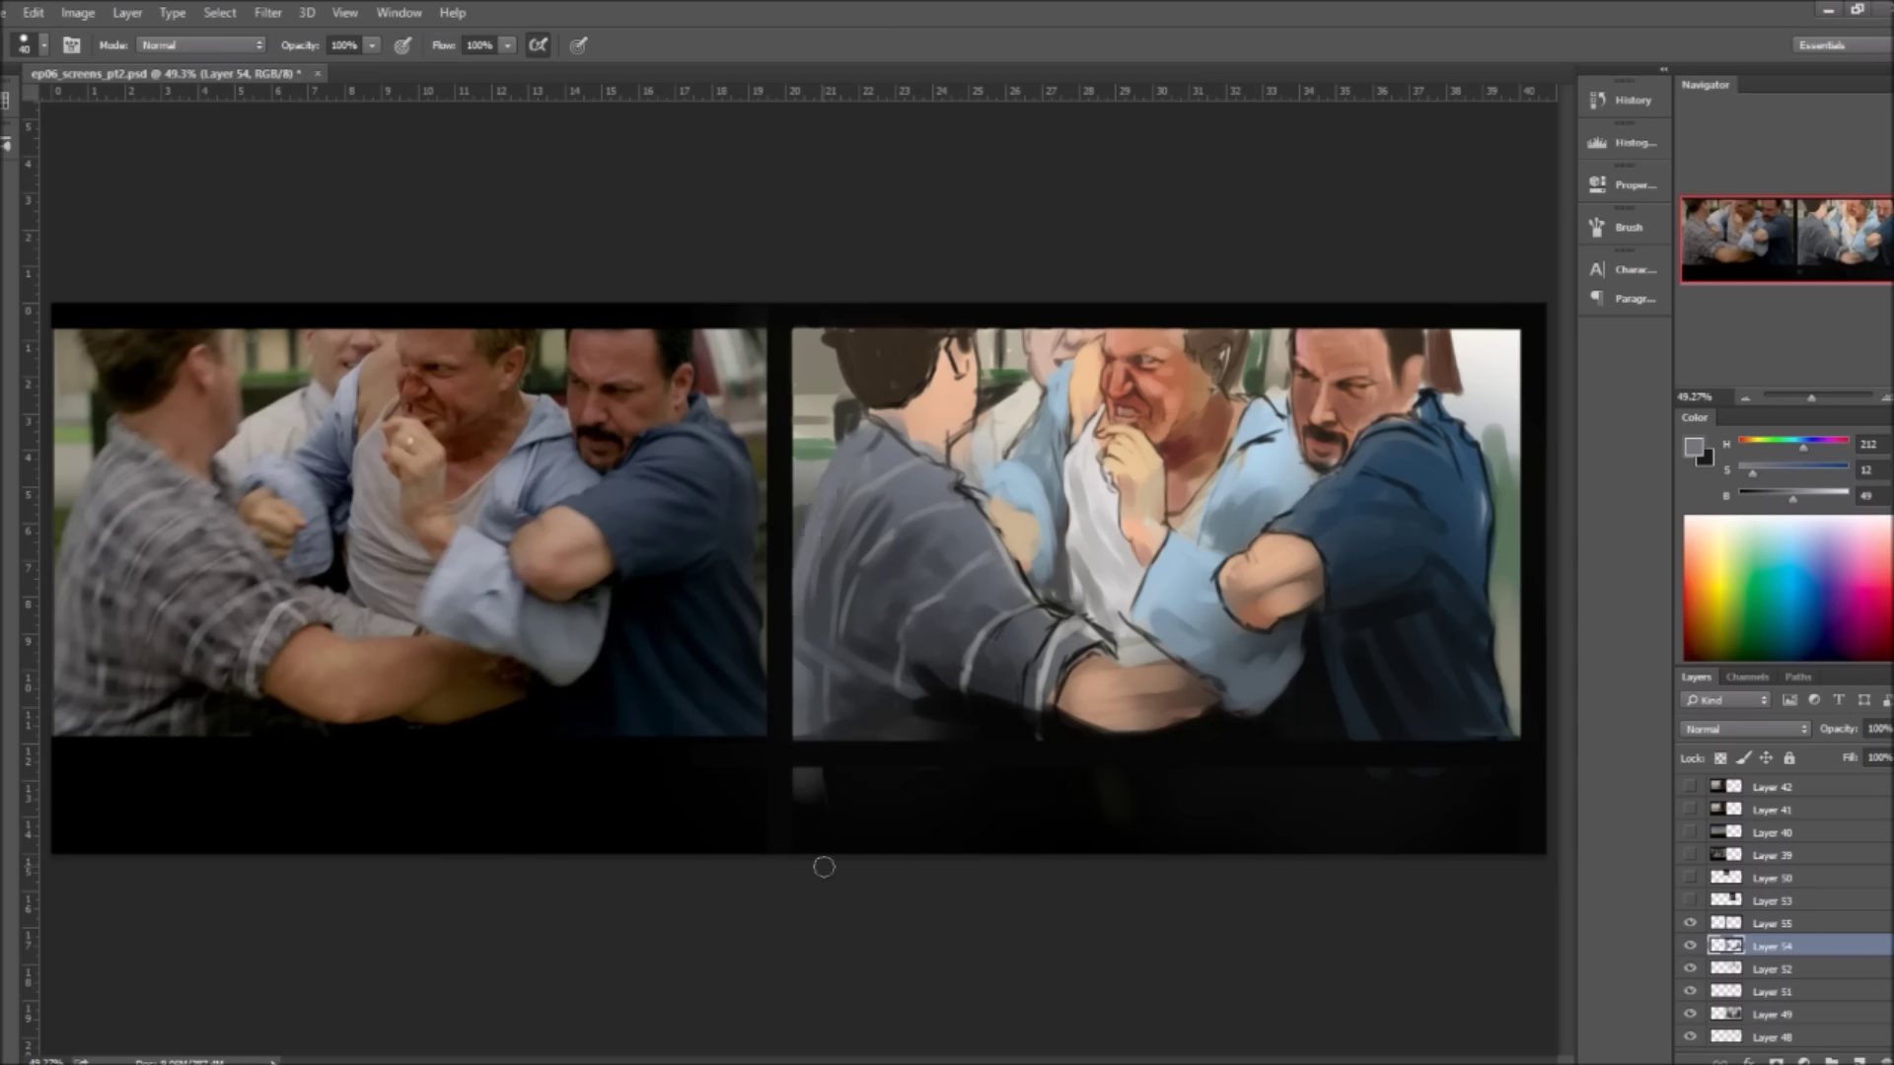
left_click(804, 518, "alt")
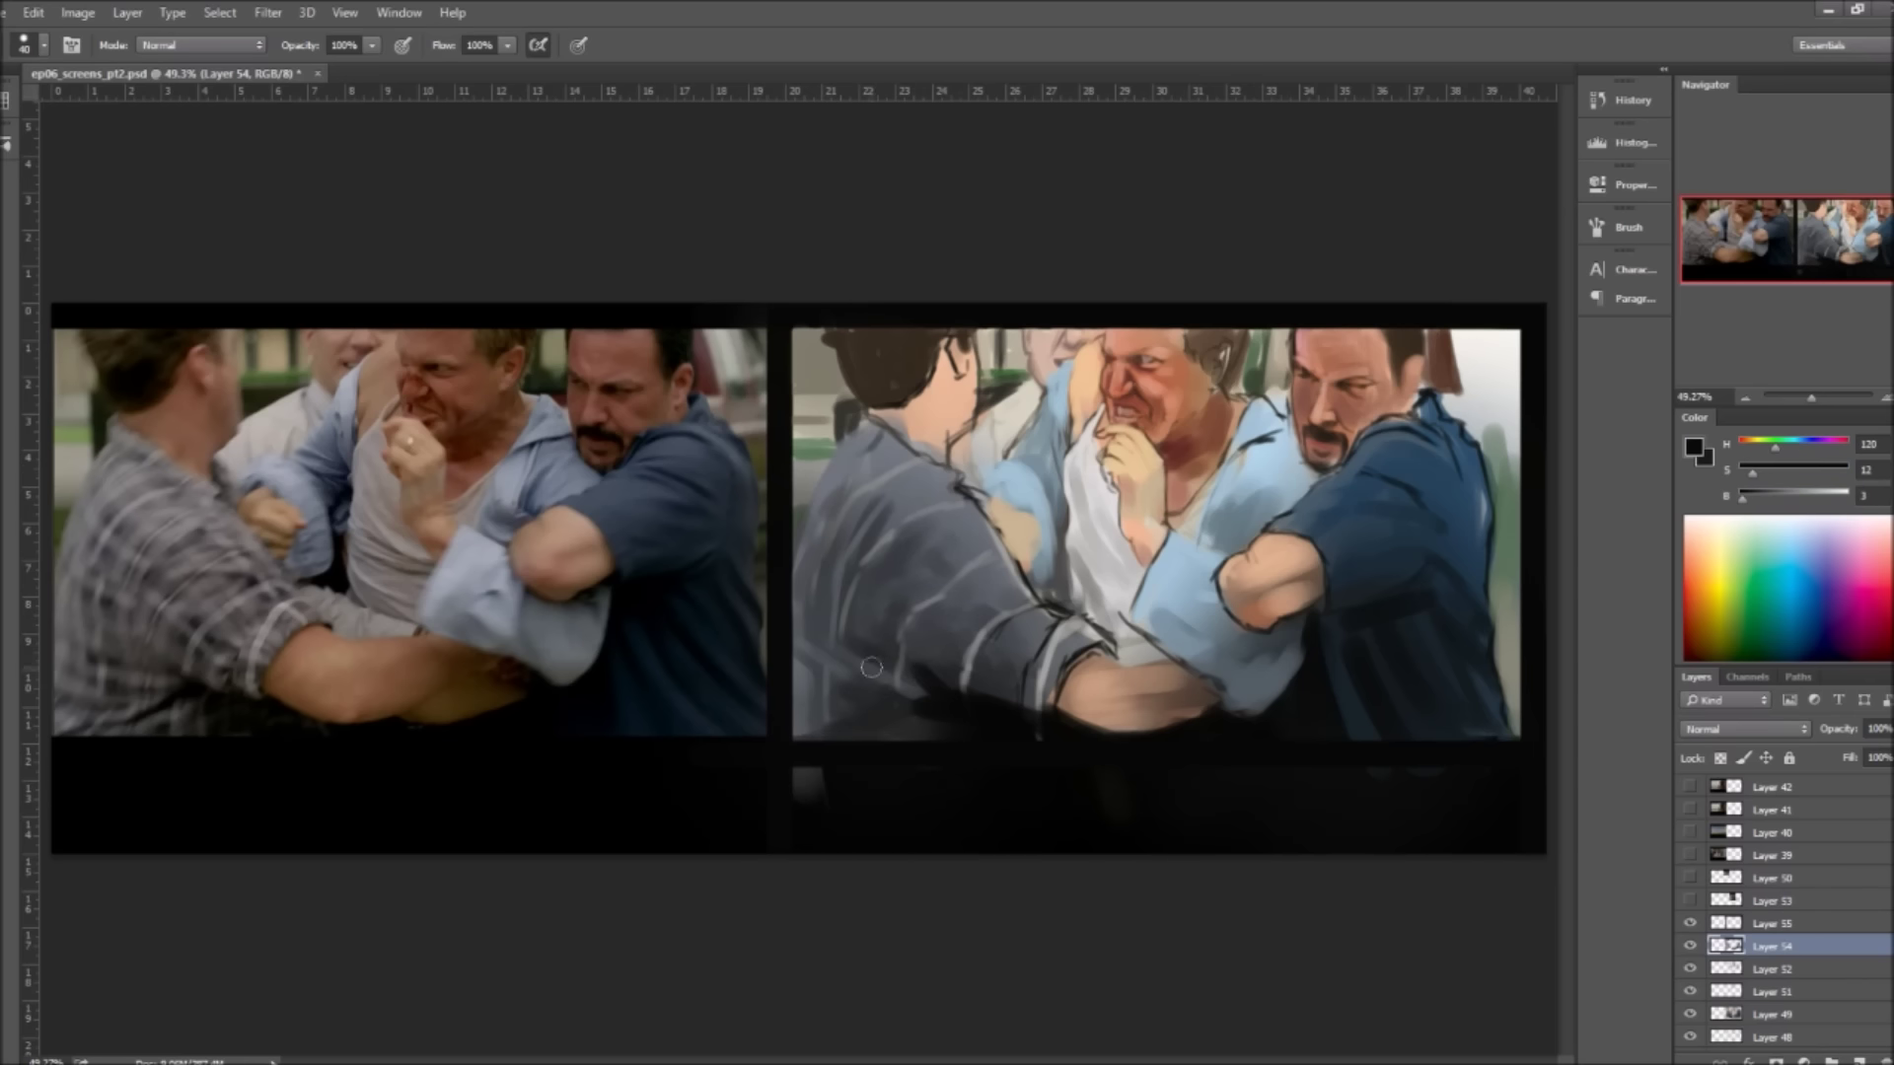
left_click(1091, 712, "alt")
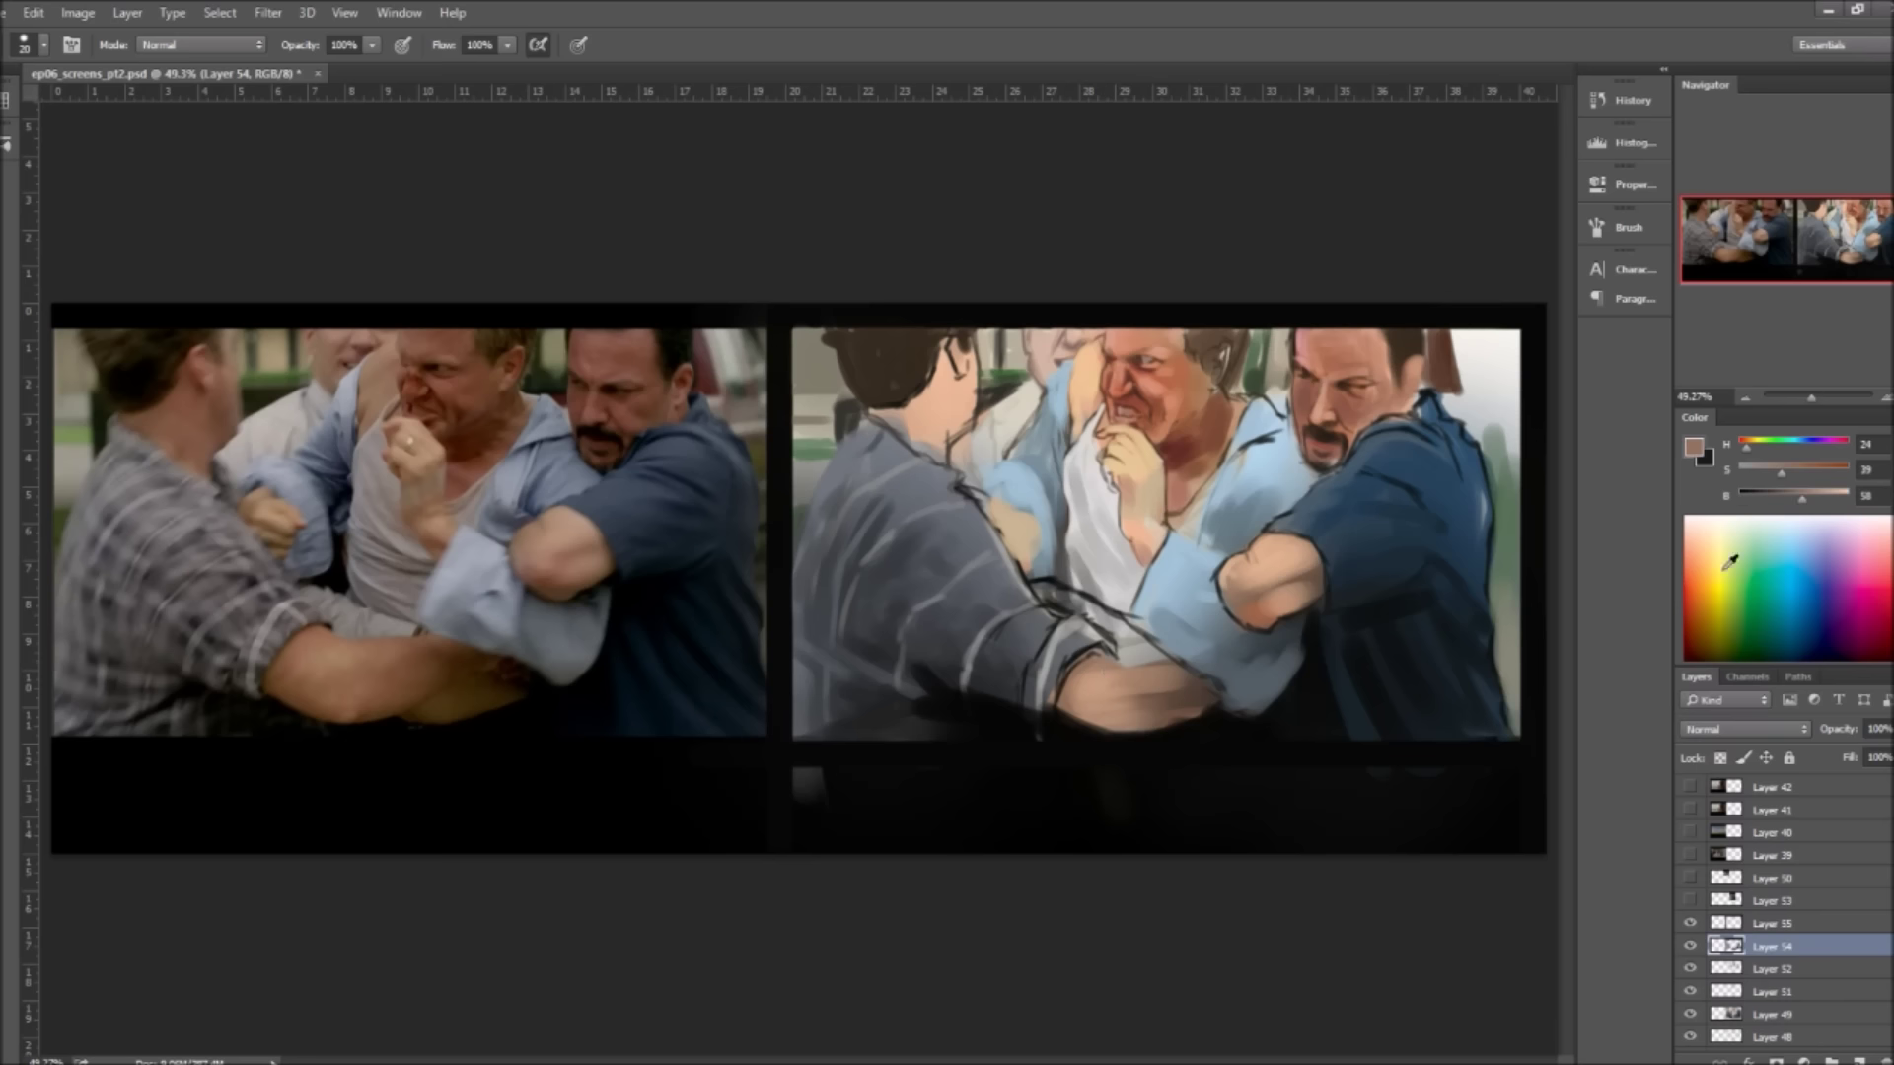
mouse_move(1187, 666)
left_mouse_down()
mouse_move(1233, 696)
mouse_move(1096, 693)
left_mouse_up()
left_click(1292, 692, "alt")
left_click(1224, 691, "alt")
left_click_drag(1219, 688, 1243, 715)
Step: Paint the left figure's neck and ear in a reddish skin tone with a larger brush
left_click(1366, 691, "alt")
left_click(1440, 574, "alt")
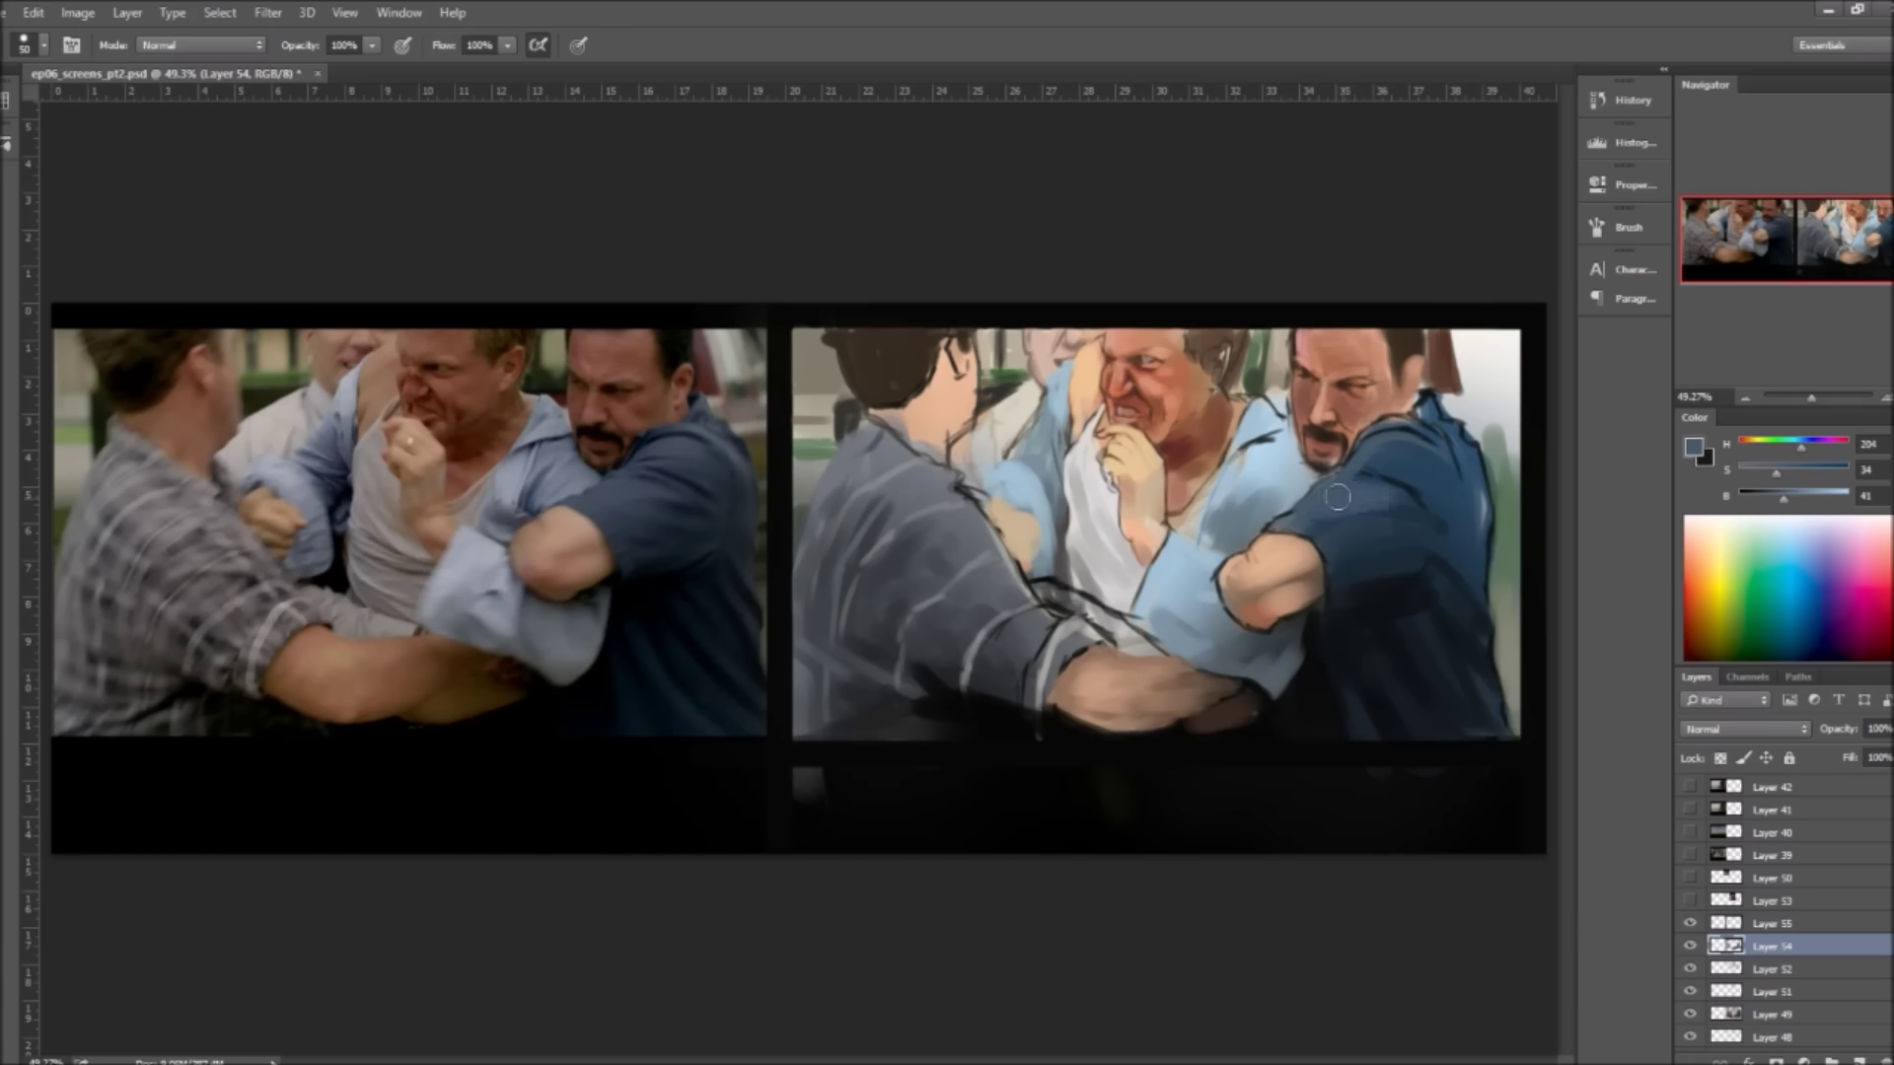
left_click(1193, 530, "alt")
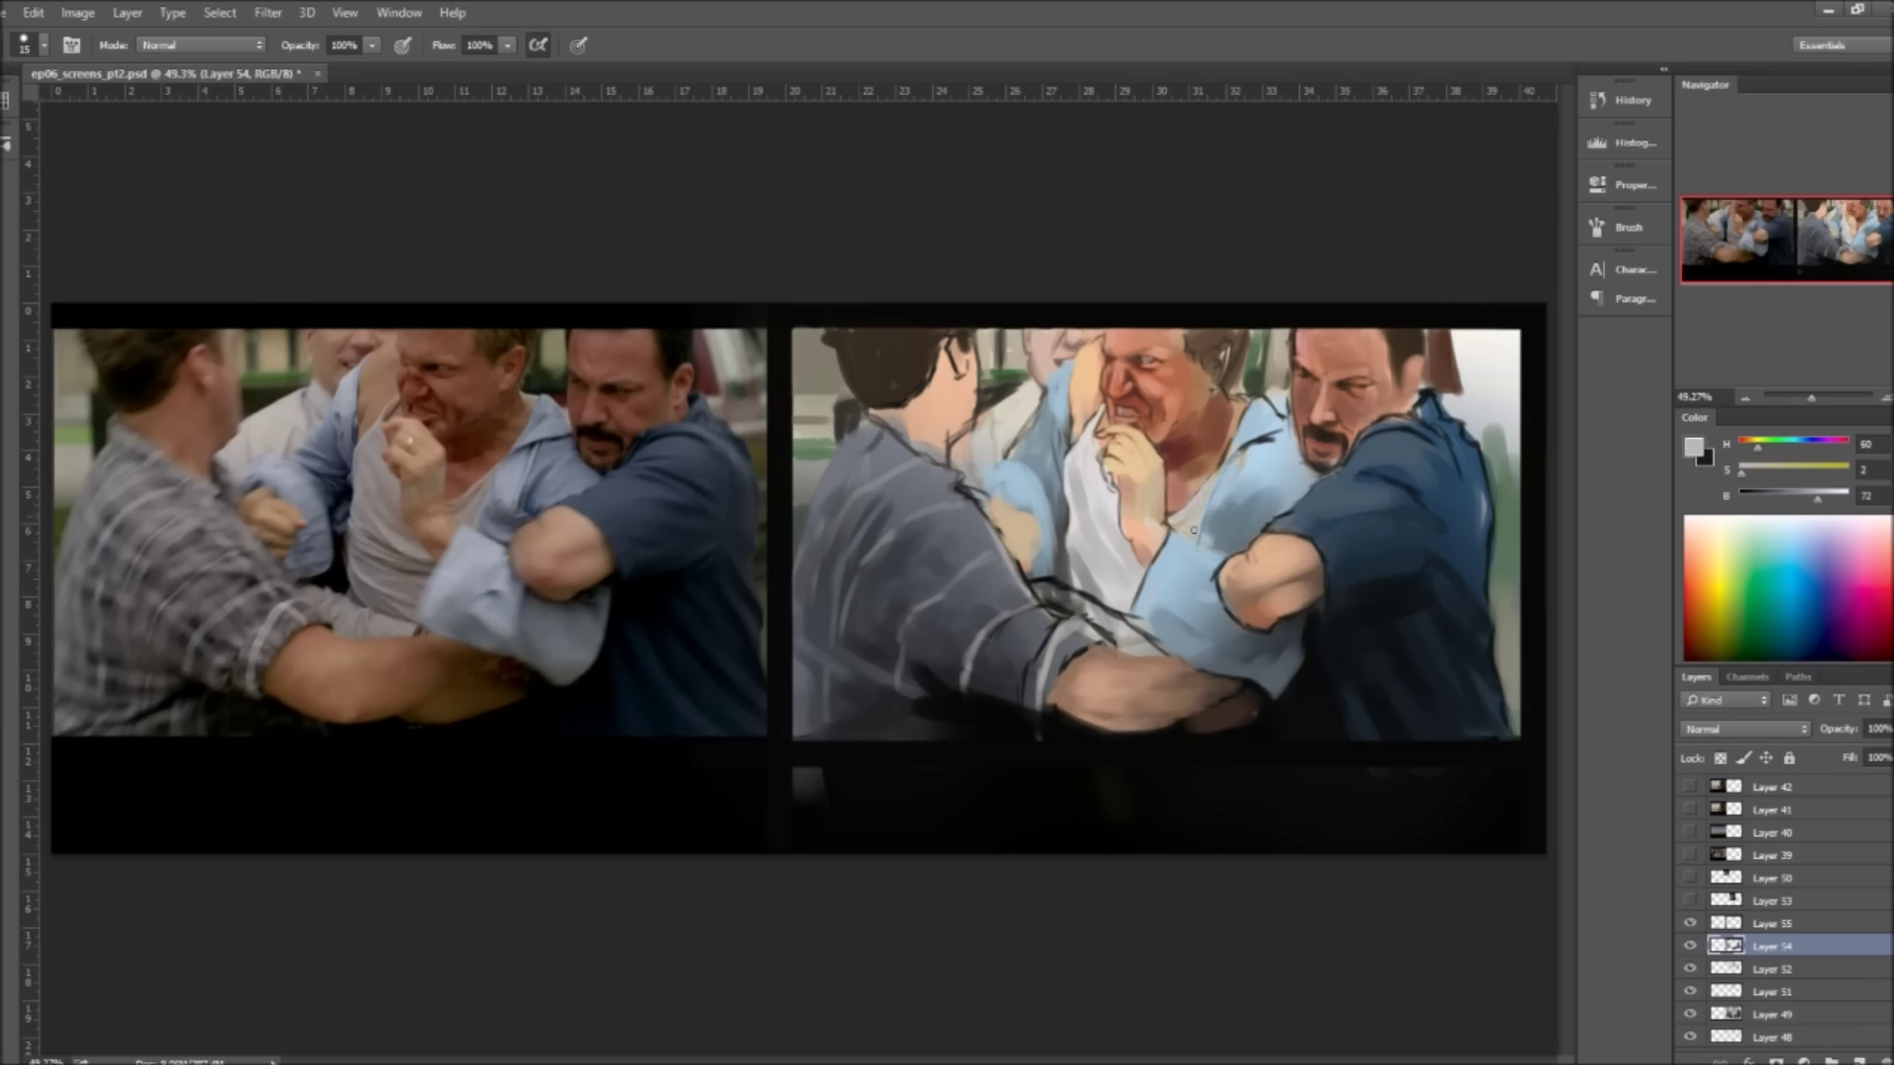
left_click(1231, 586, "alt")
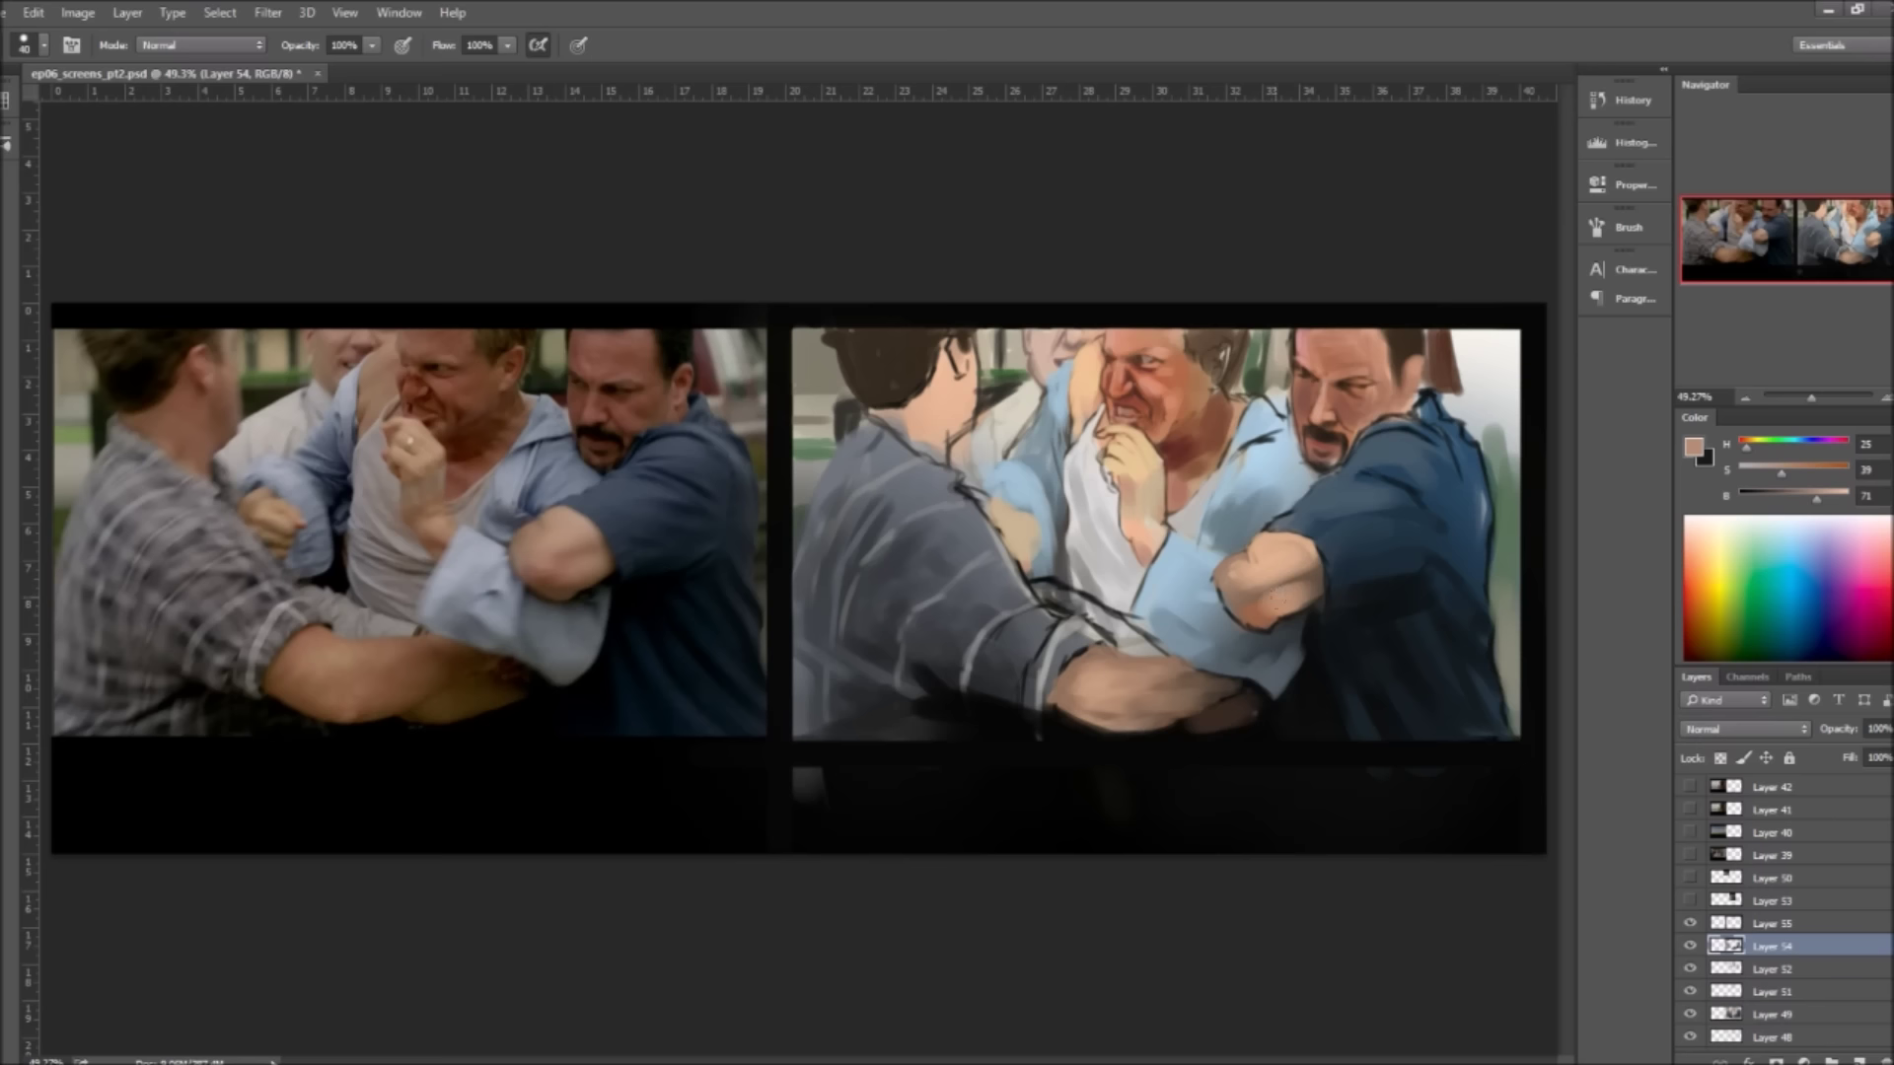
left_click(1241, 592, "alt")
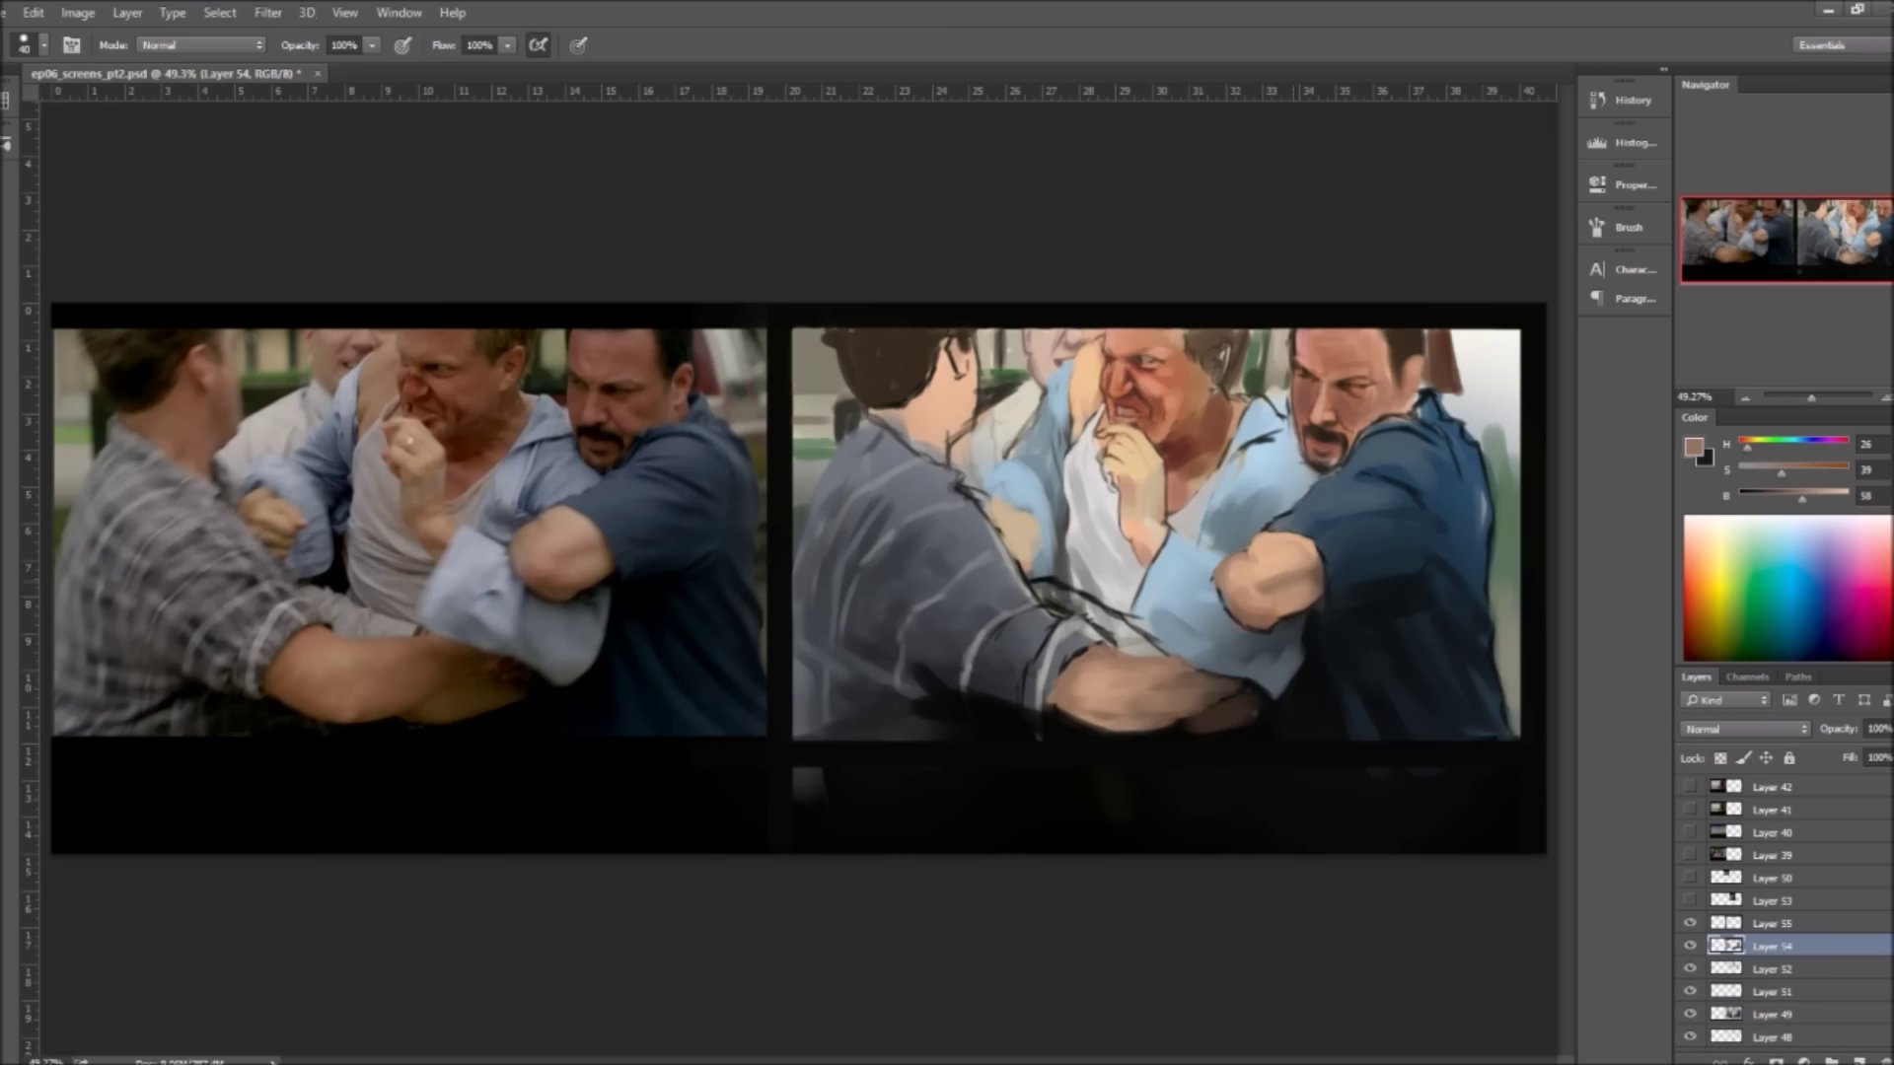
left_click(1068, 564, "alt")
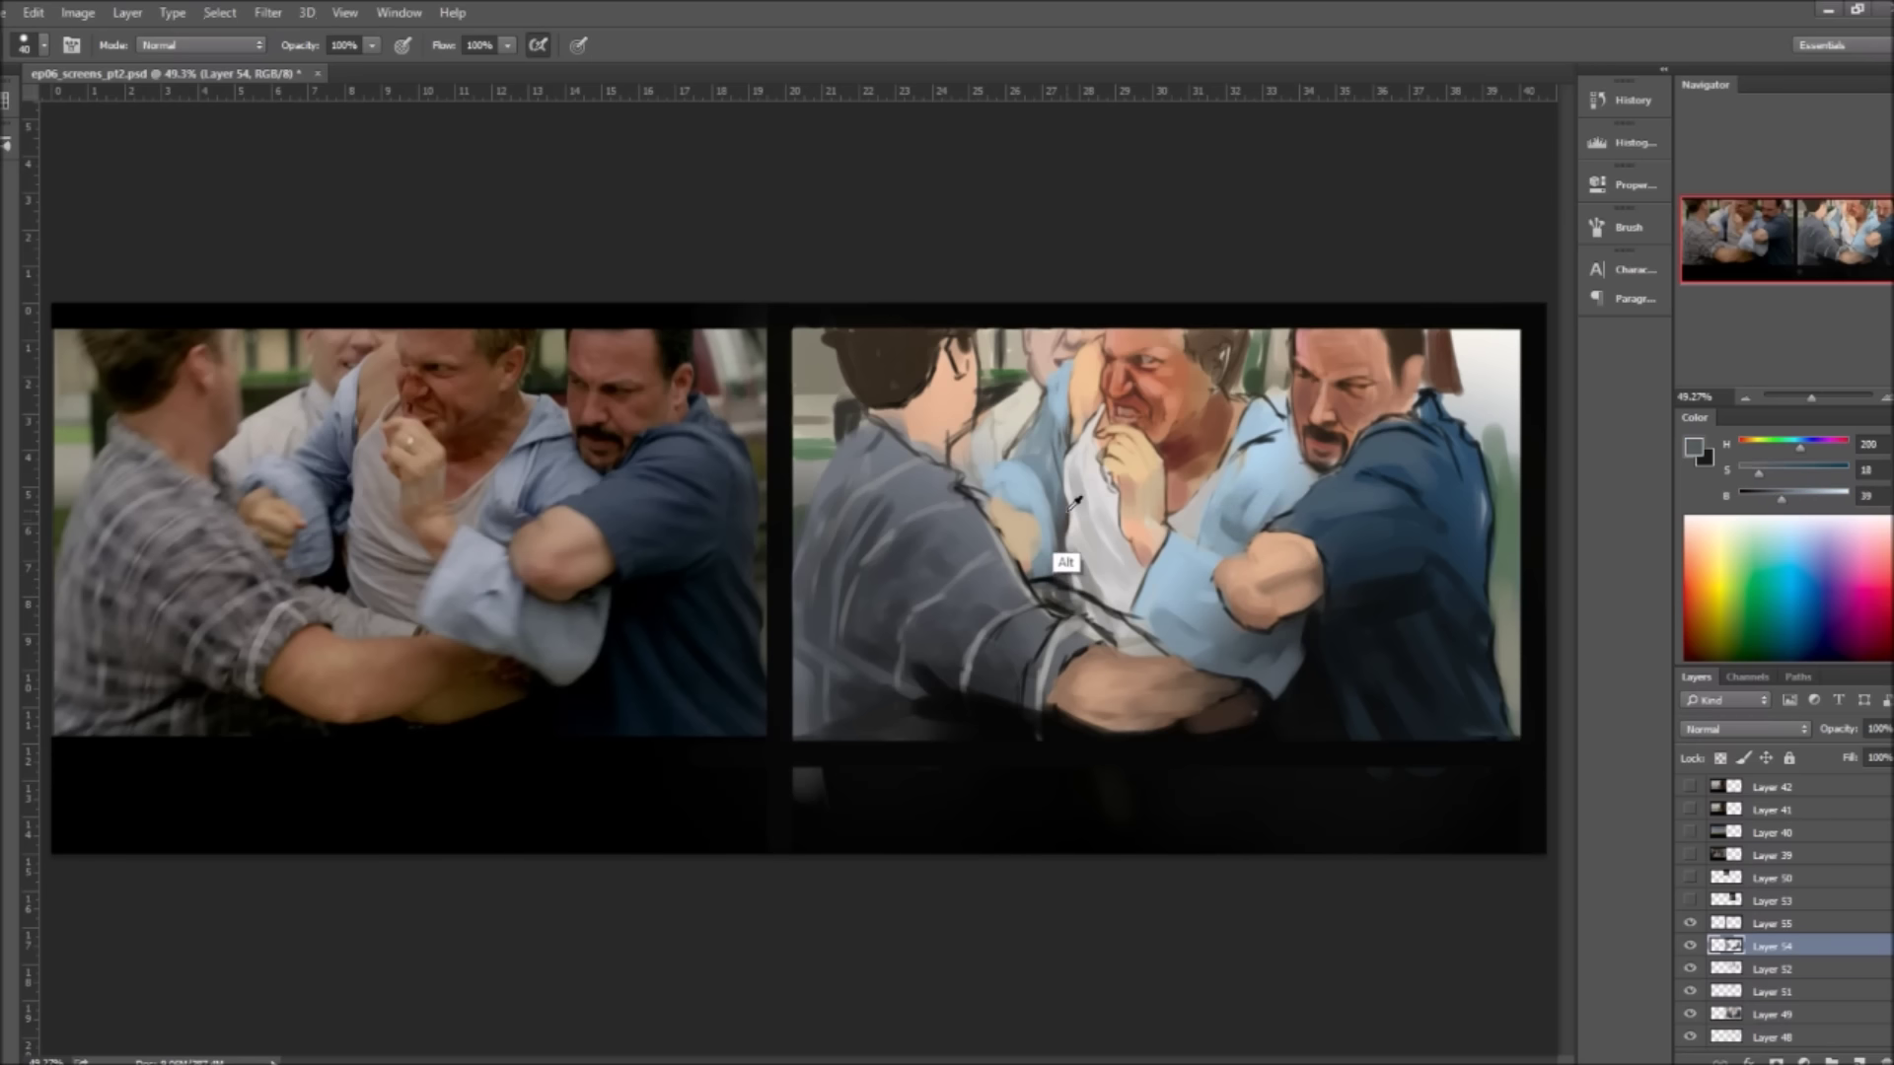
left_click(927, 414, "alt")
key("bracketright")
key("bracketright")
mouse_move(887, 434)
left_mouse_down()
mouse_move(942, 424)
mouse_move(959, 367)
mouse_move(1036, 513)
left_mouse_up()
Step: Add light-blue and near-white highlight strokes on the shoulder, sleeve and shirt
left_click(987, 463, "alt")
left_click_drag(1795, 491, 1820, 515)
mouse_move(1141, 609)
left_mouse_down()
mouse_move(1179, 553)
mouse_move(1213, 632)
left_mouse_up()
key("bracketleft")
key("bracketleft")
left_click(1095, 560, "alt")
key("bracketright")
left_click_drag(1130, 581, 1116, 531)
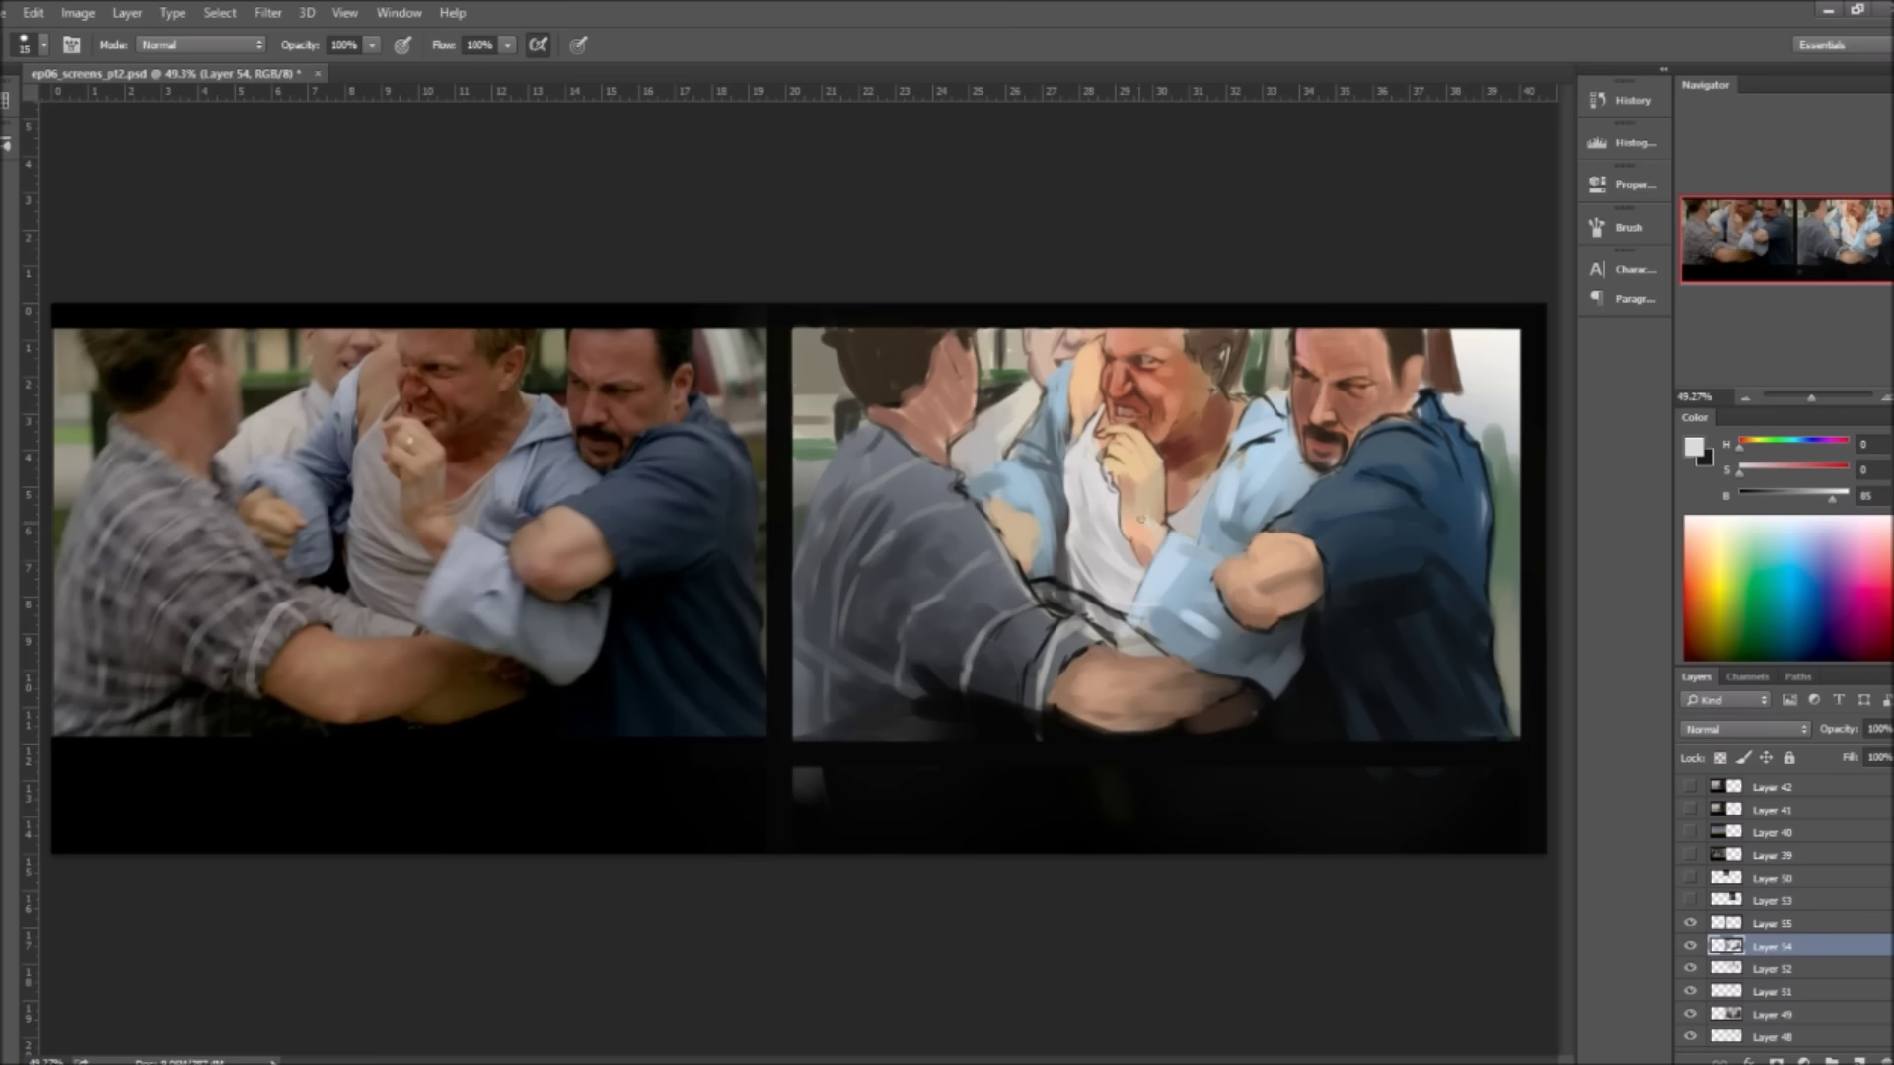
left_click(1121, 458, "alt")
left_click(1134, 453, "alt")
Step: Darken the hair on the right-panel head with brown and near-black strokes
scroll(1135, 459, "up", 1)
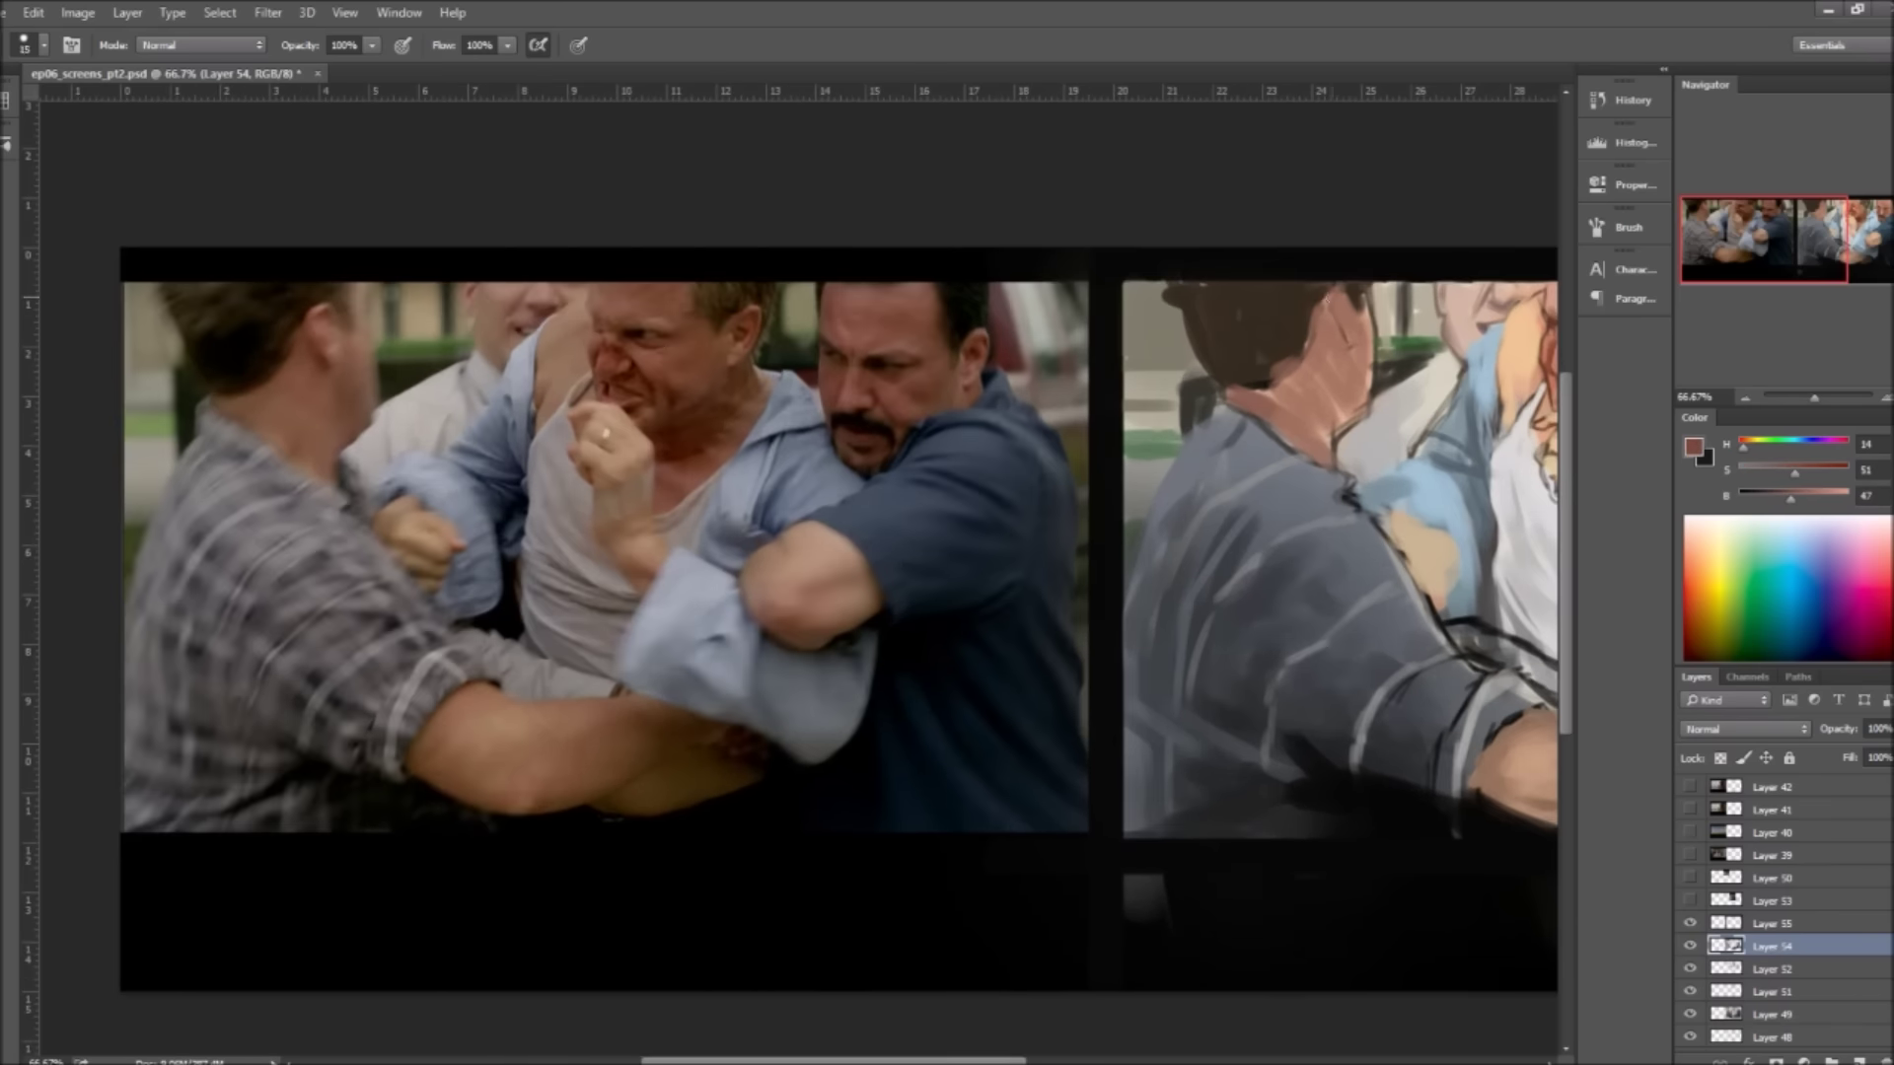
left_click_drag(1327, 310, 1341, 340)
left_click(1357, 345, "alt")
left_click(1330, 366, "alt")
left_click(1342, 300, "alt")
key("bracketright")
key("bracketright")
key("bracketright")
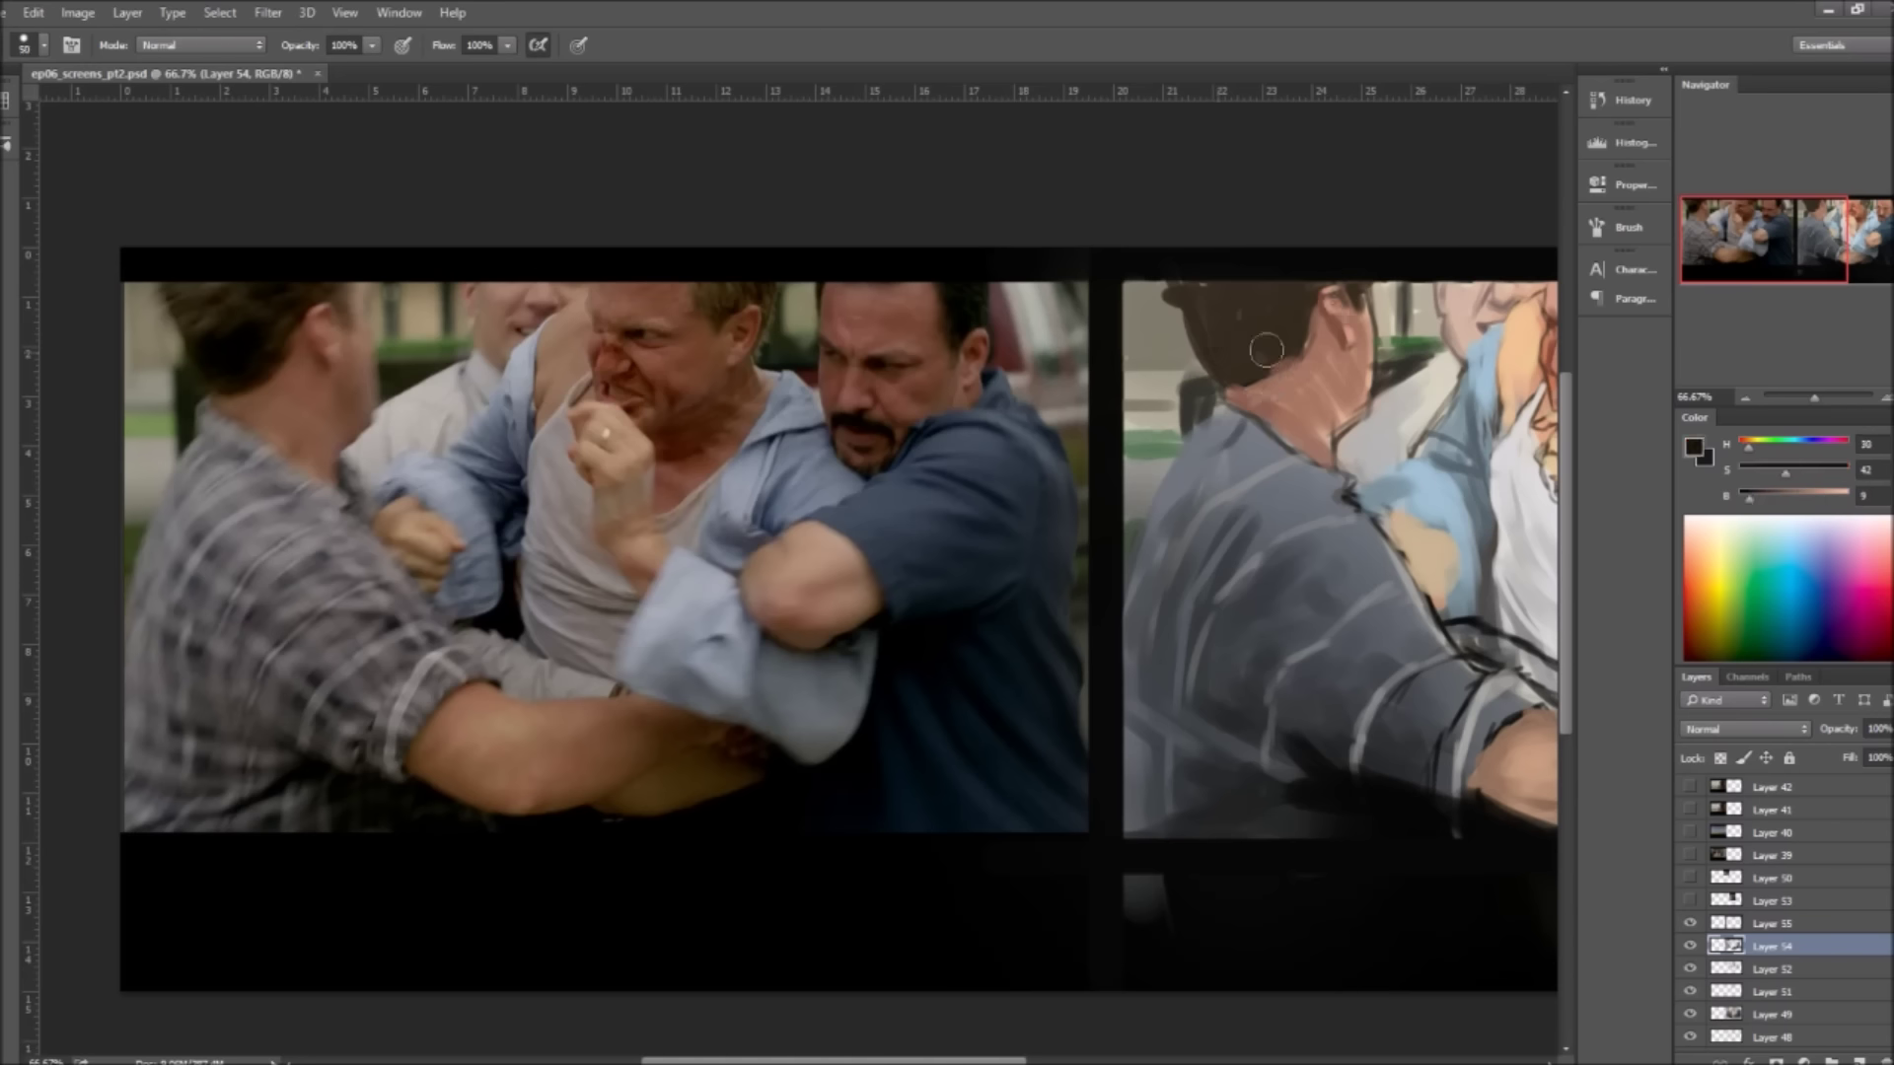
left_click_drag(1223, 336, 1357, 335)
Step: Paint light grey fold highlights on the sleeve with a smaller brush
left_click_drag(1250, 612, 1140, 603)
key("bracketleft")
key("bracketleft")
key("bracketleft")
left_click(1140, 603, "alt")
left_click(1209, 751, "alt")
left_click_drag(1391, 671, 1327, 794)
left_click_drag(1332, 657, 1215, 794)
Step: Paint dark grey sleeve folds and a near-black outline stroke along the arms
left_click(1199, 784, "alt")
key("bracketright")
left_click_drag(1193, 691, 1130, 597)
left_click_drag(1229, 552, 1174, 479)
left_click(1262, 549, "alt")
left_click(1288, 446, "alt")
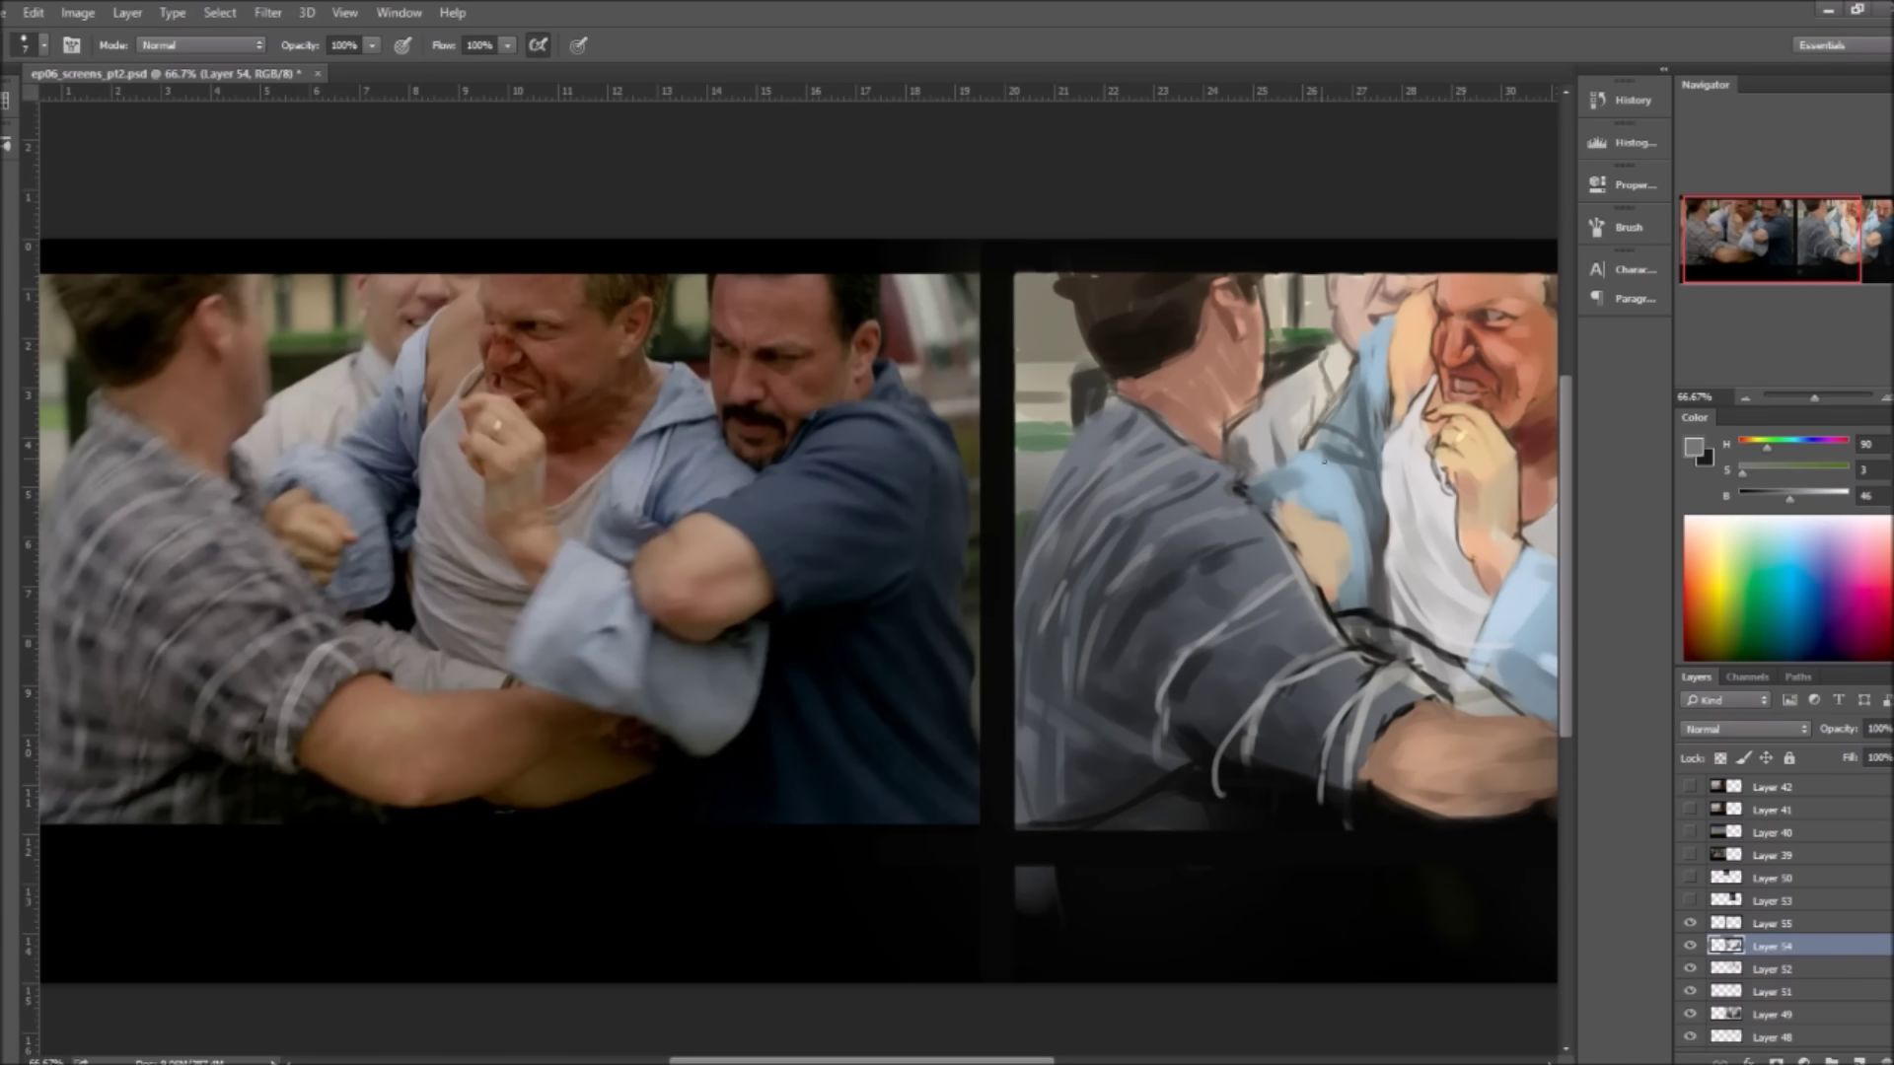
left_click(1344, 625, "alt")
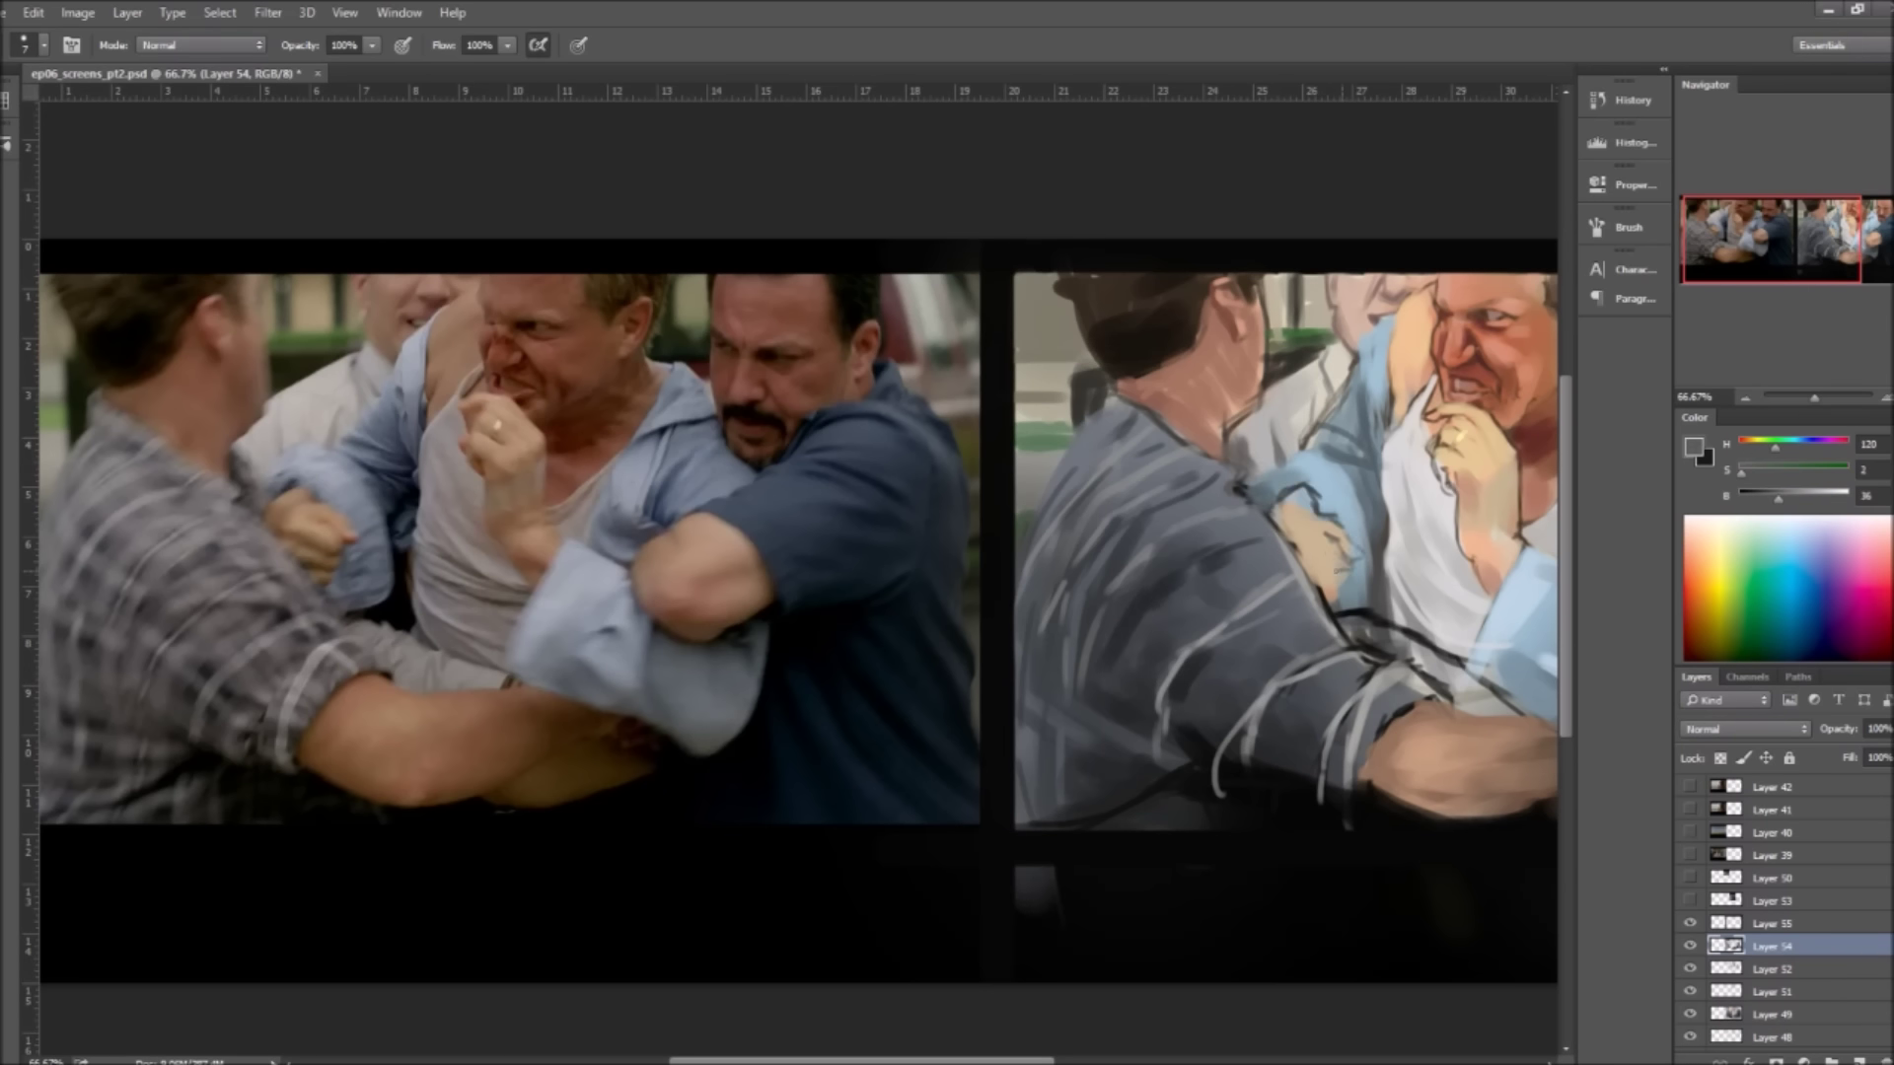
left_click(1272, 454, "alt")
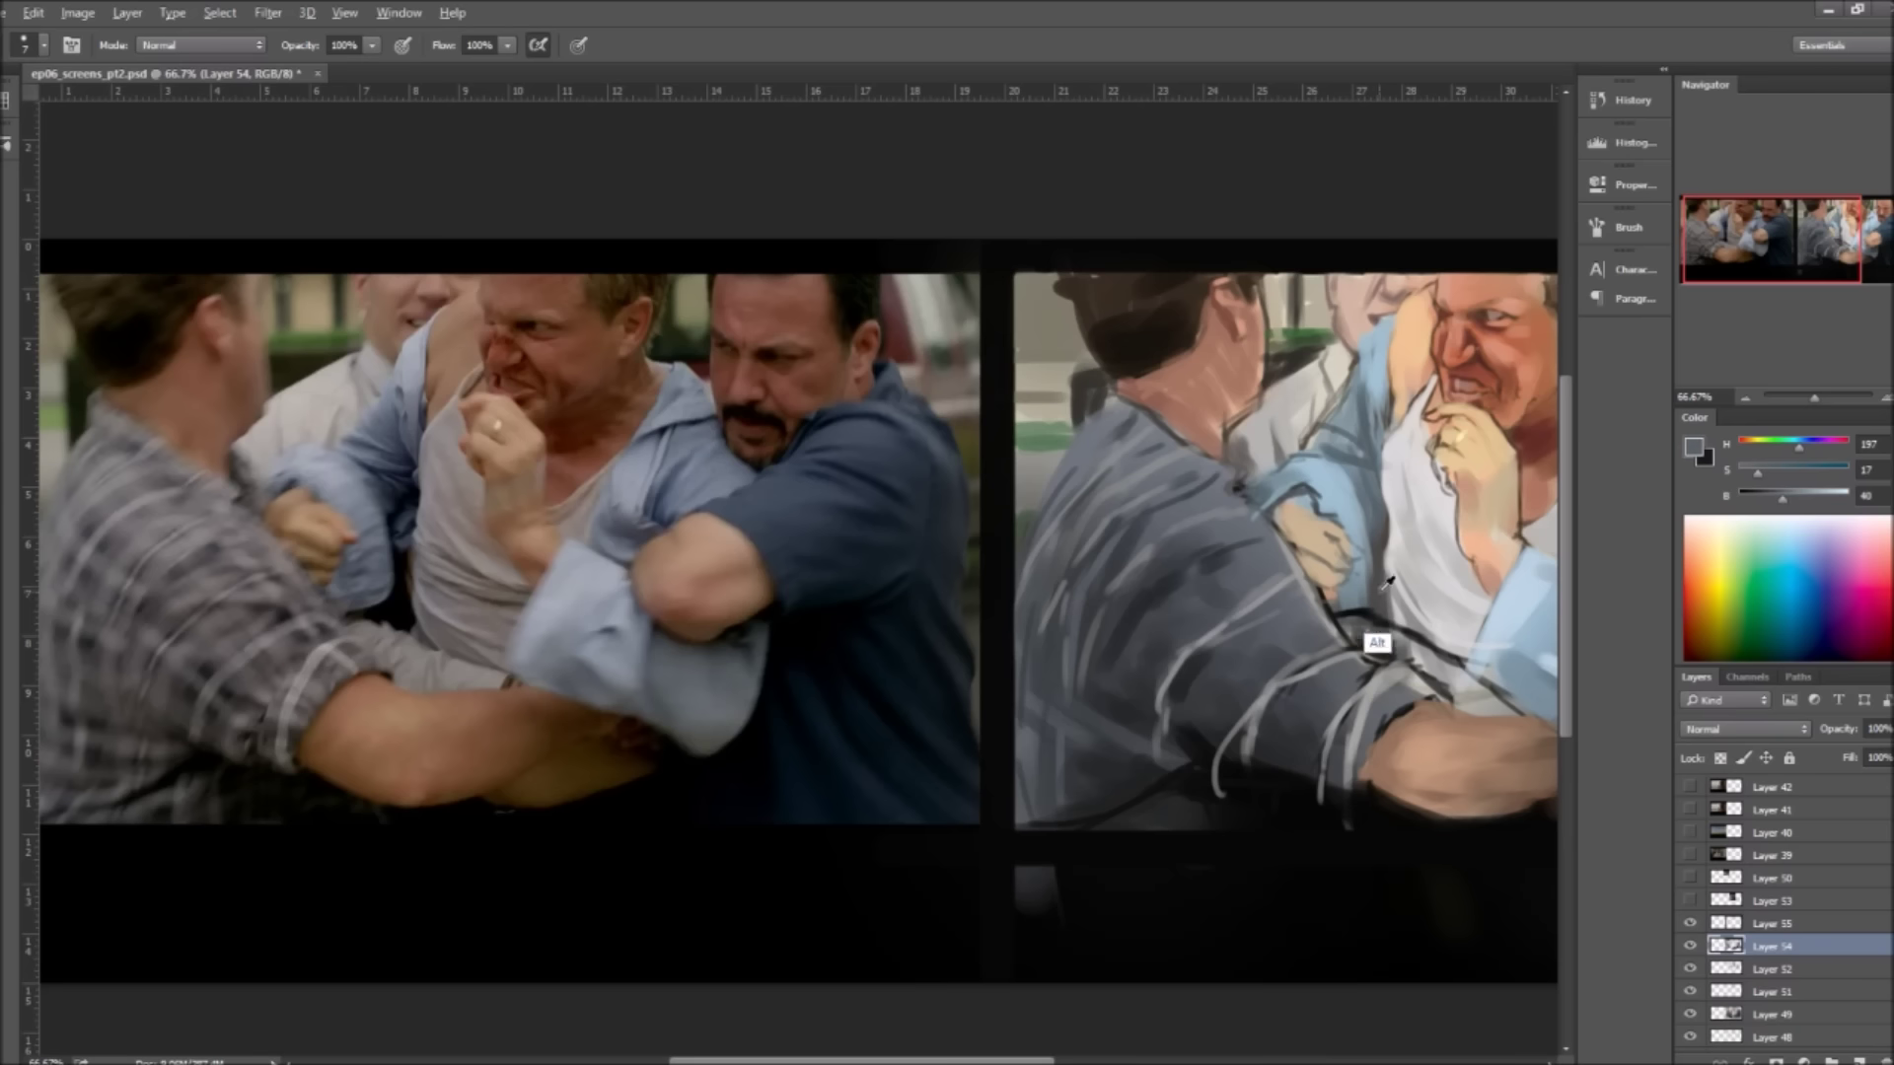
left_click(1341, 617, "alt")
mouse_move(1381, 582)
left_mouse_down()
mouse_move(1376, 518)
mouse_move(903, 609)
left_mouse_up()
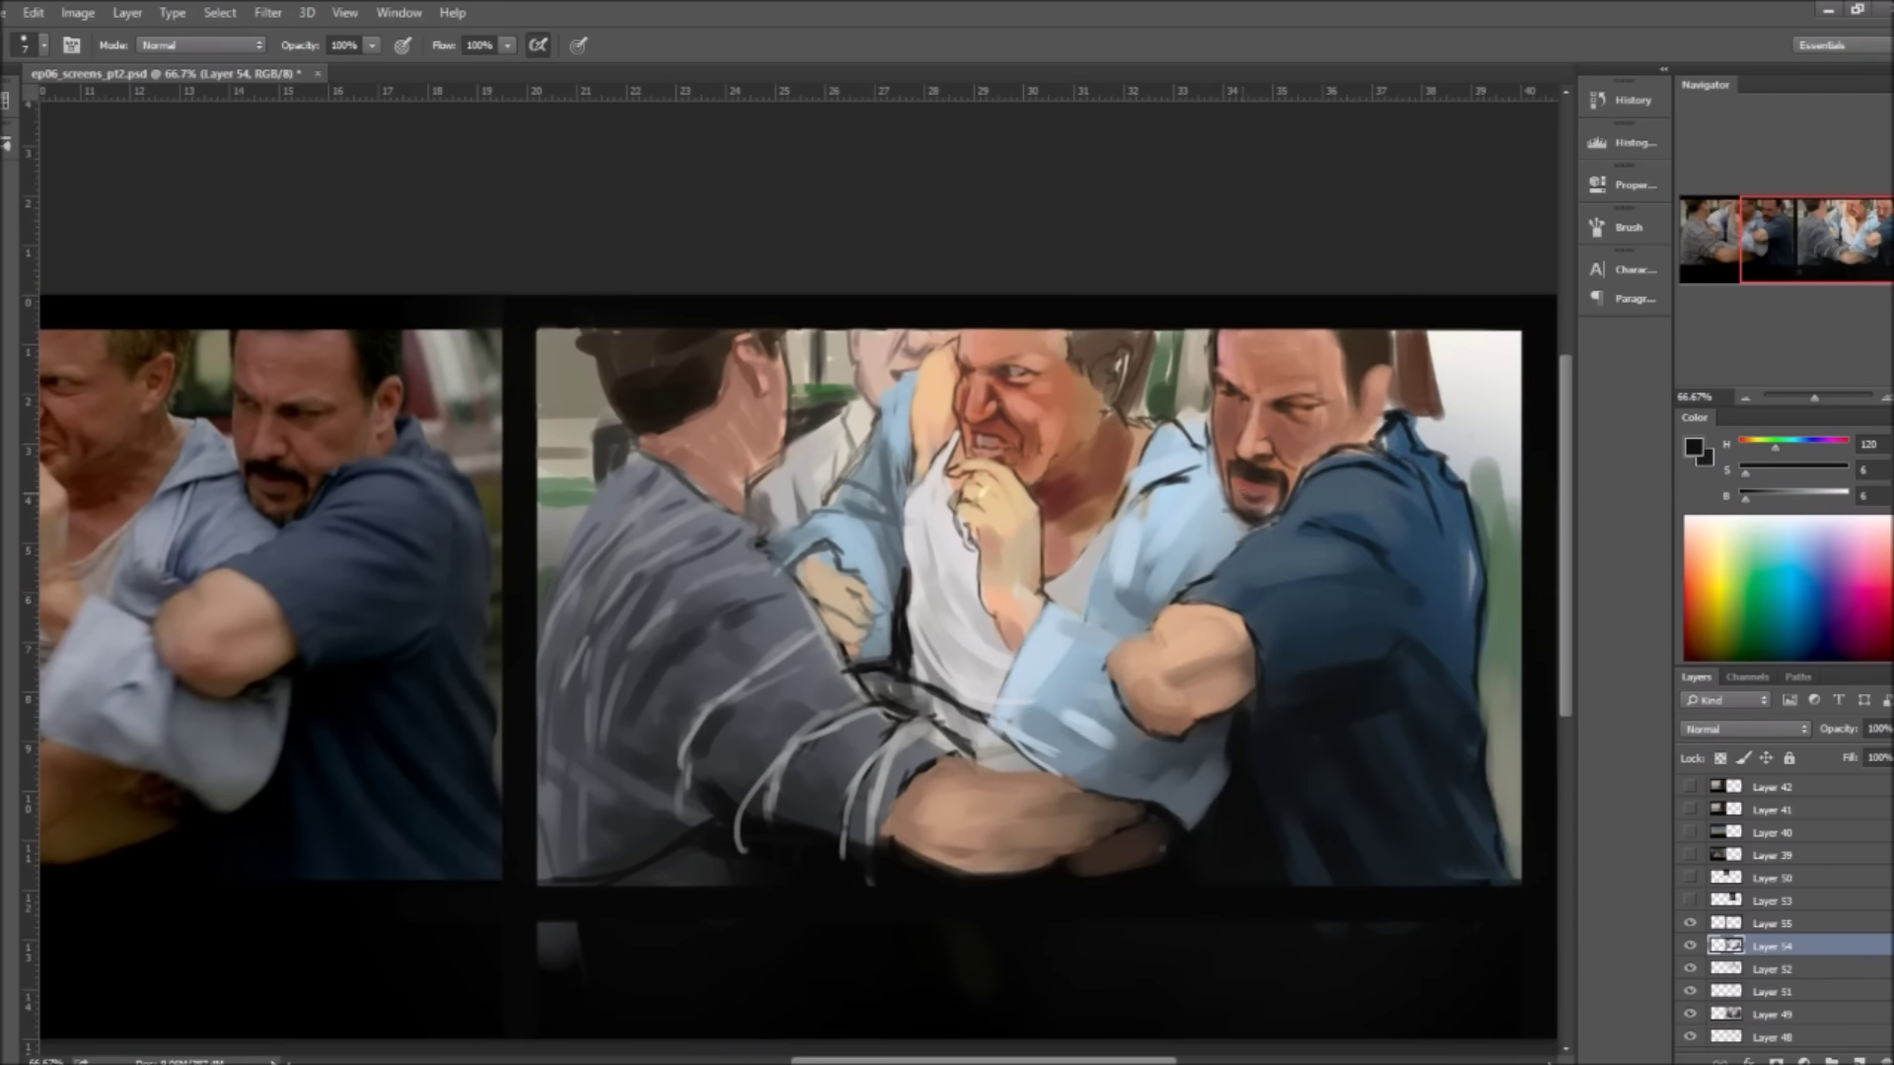
Step: Stroke light grey-blue highlights onto the right man's shoulder after sampling skin and shirt tones
left_click(1424, 444, "alt")
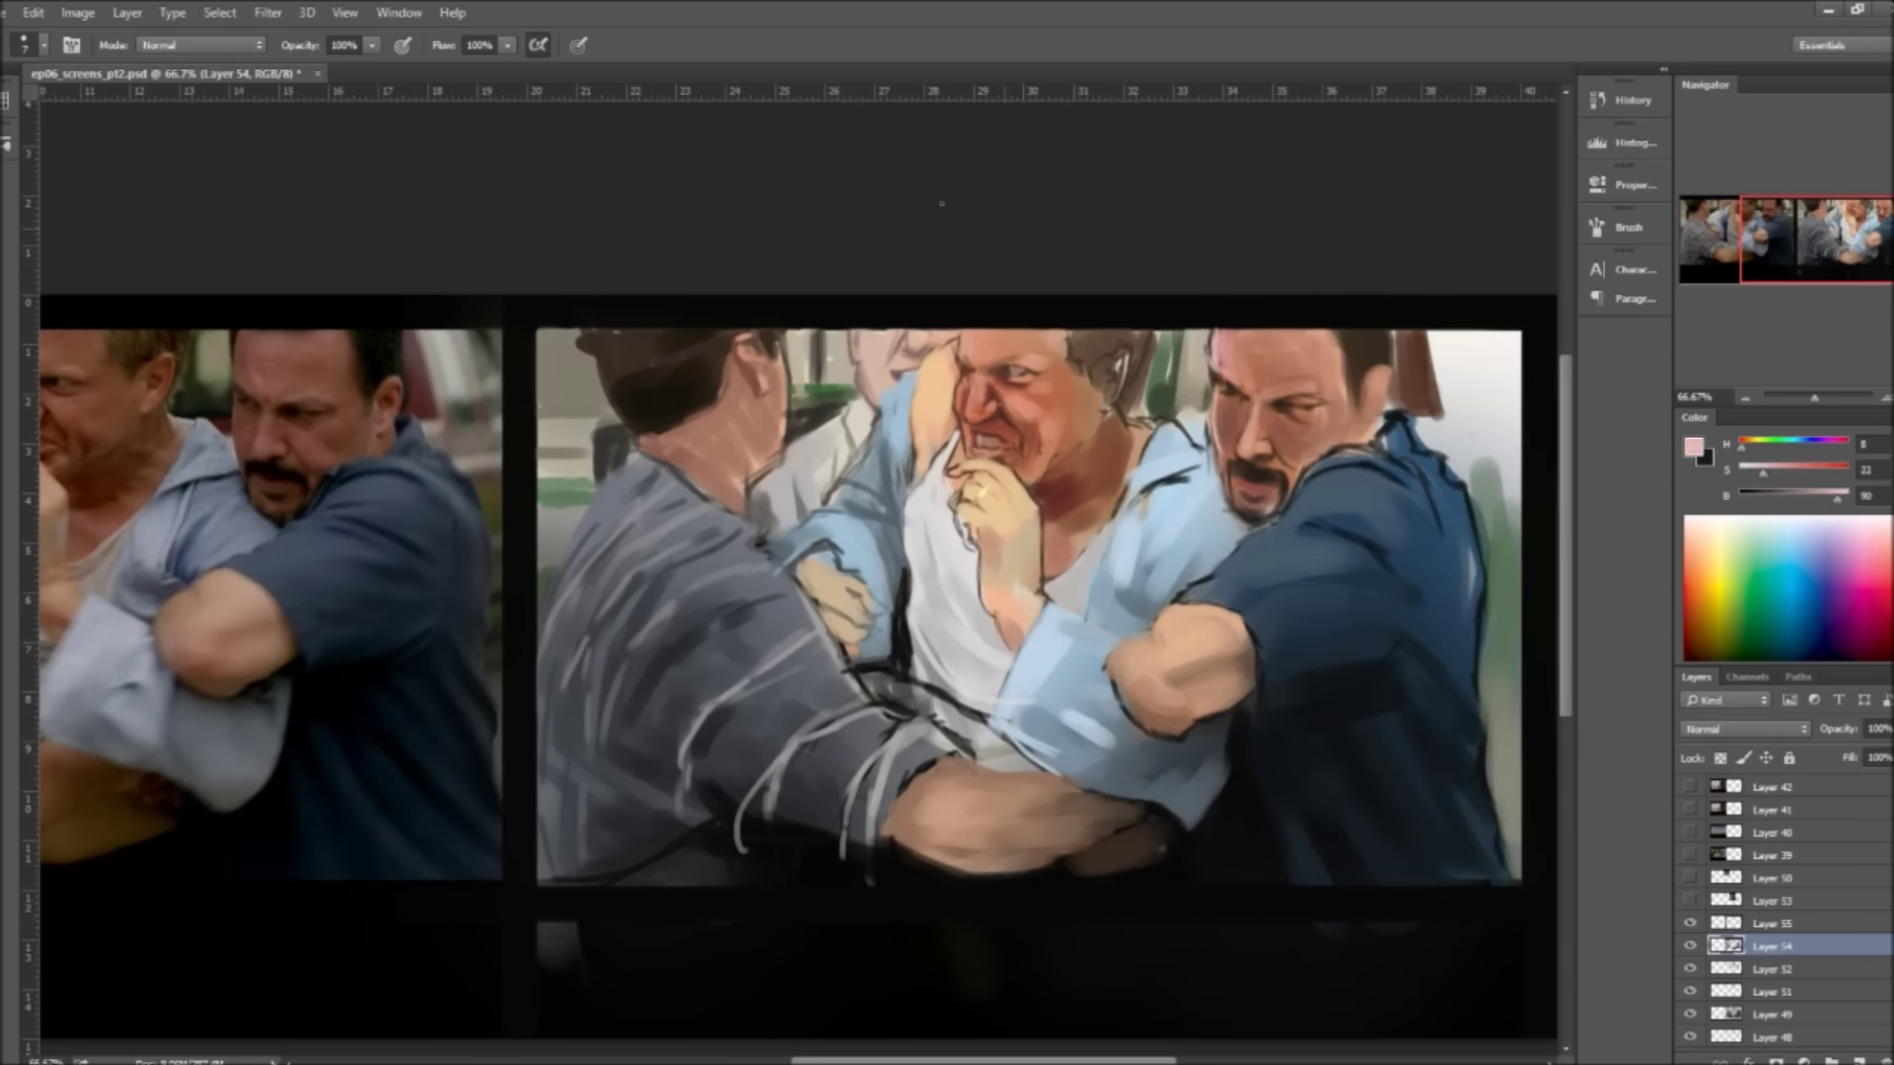
left_click(1255, 484, "alt")
left_click(1223, 335, "alt")
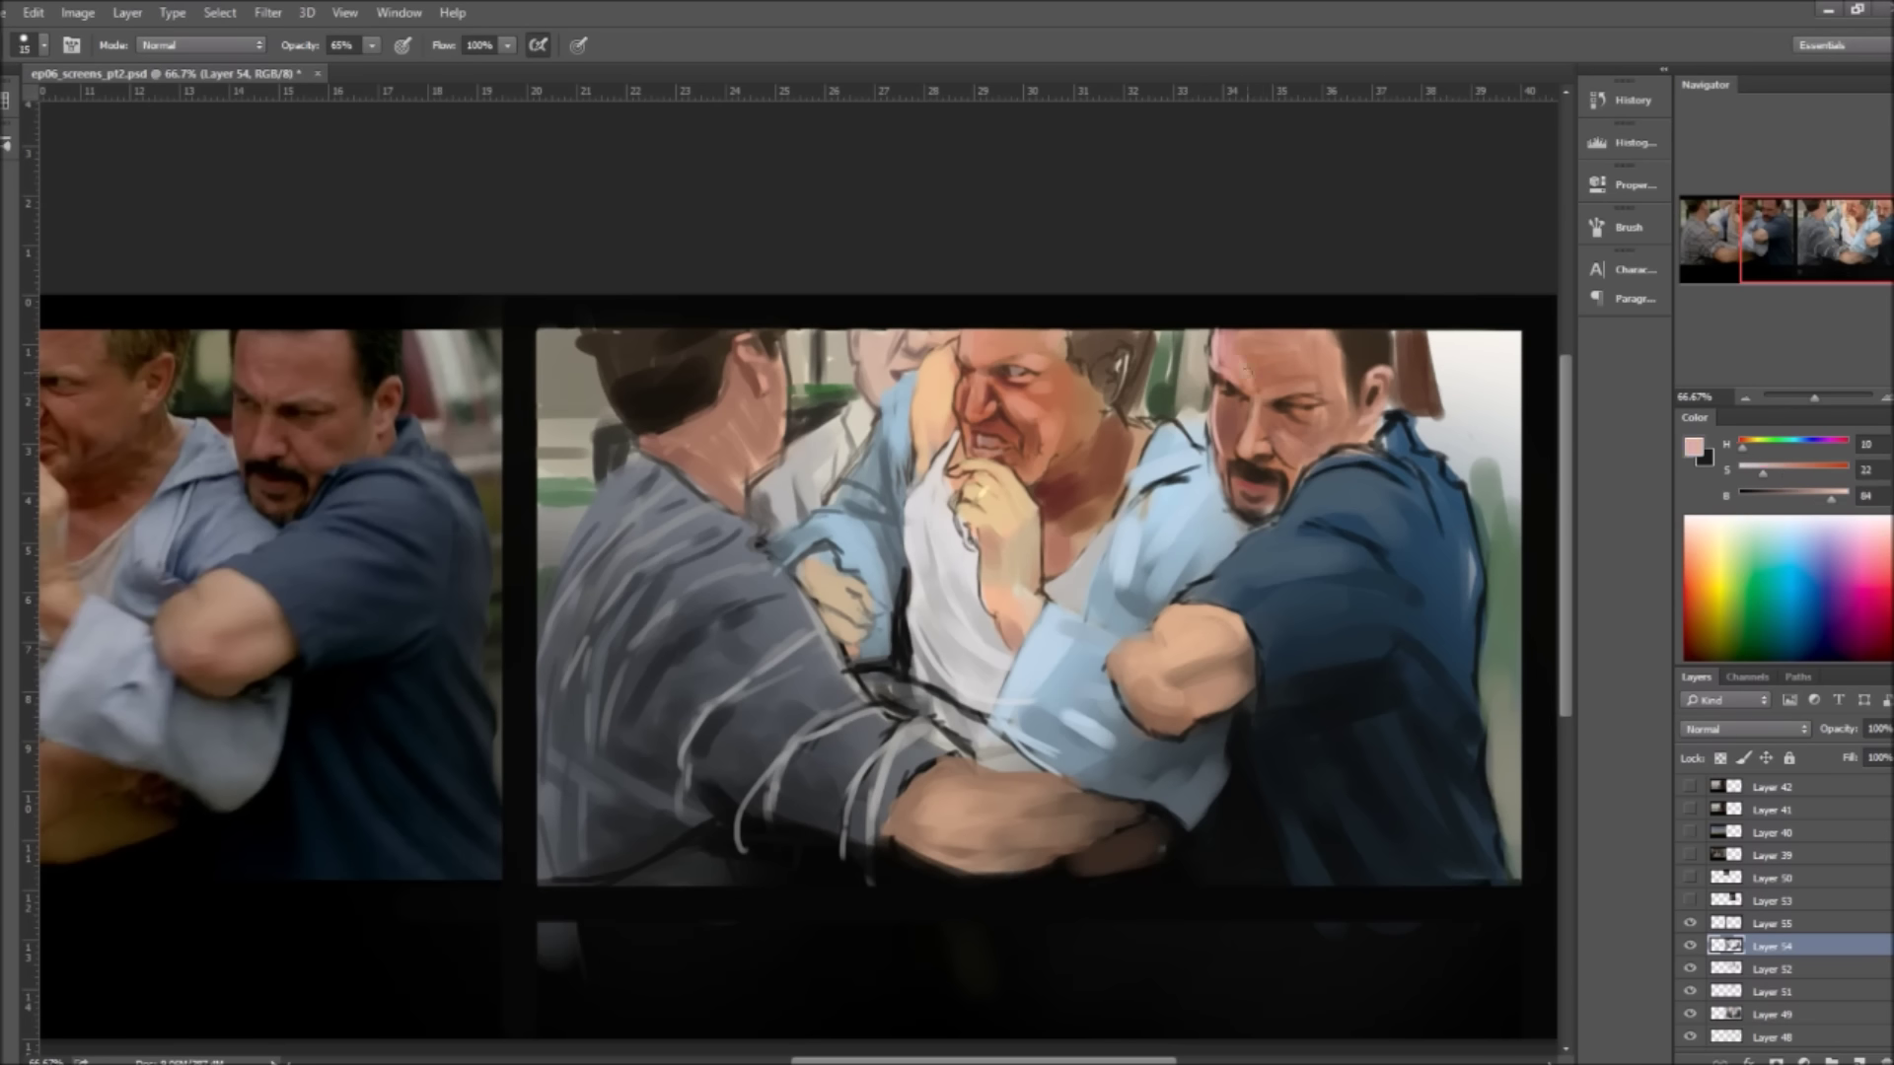
left_click(1224, 419, "alt")
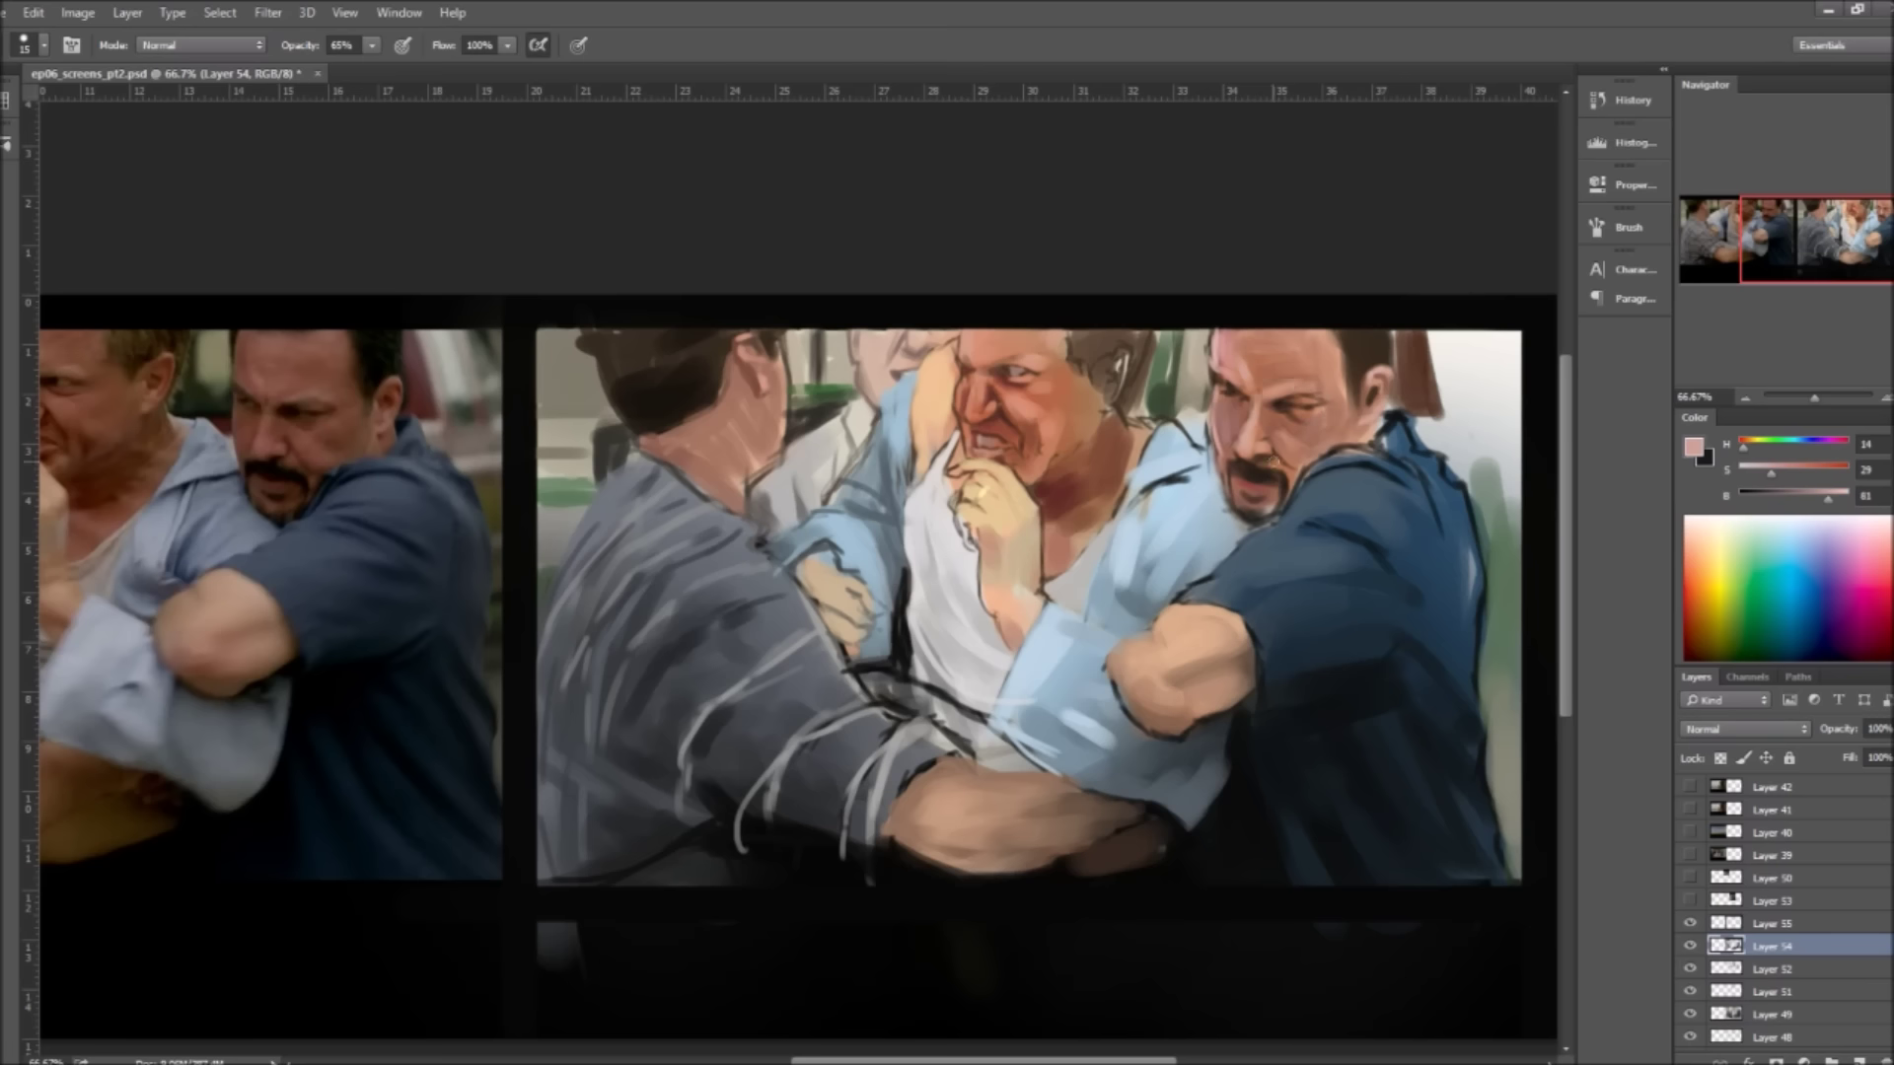
left_click(1268, 537, "alt")
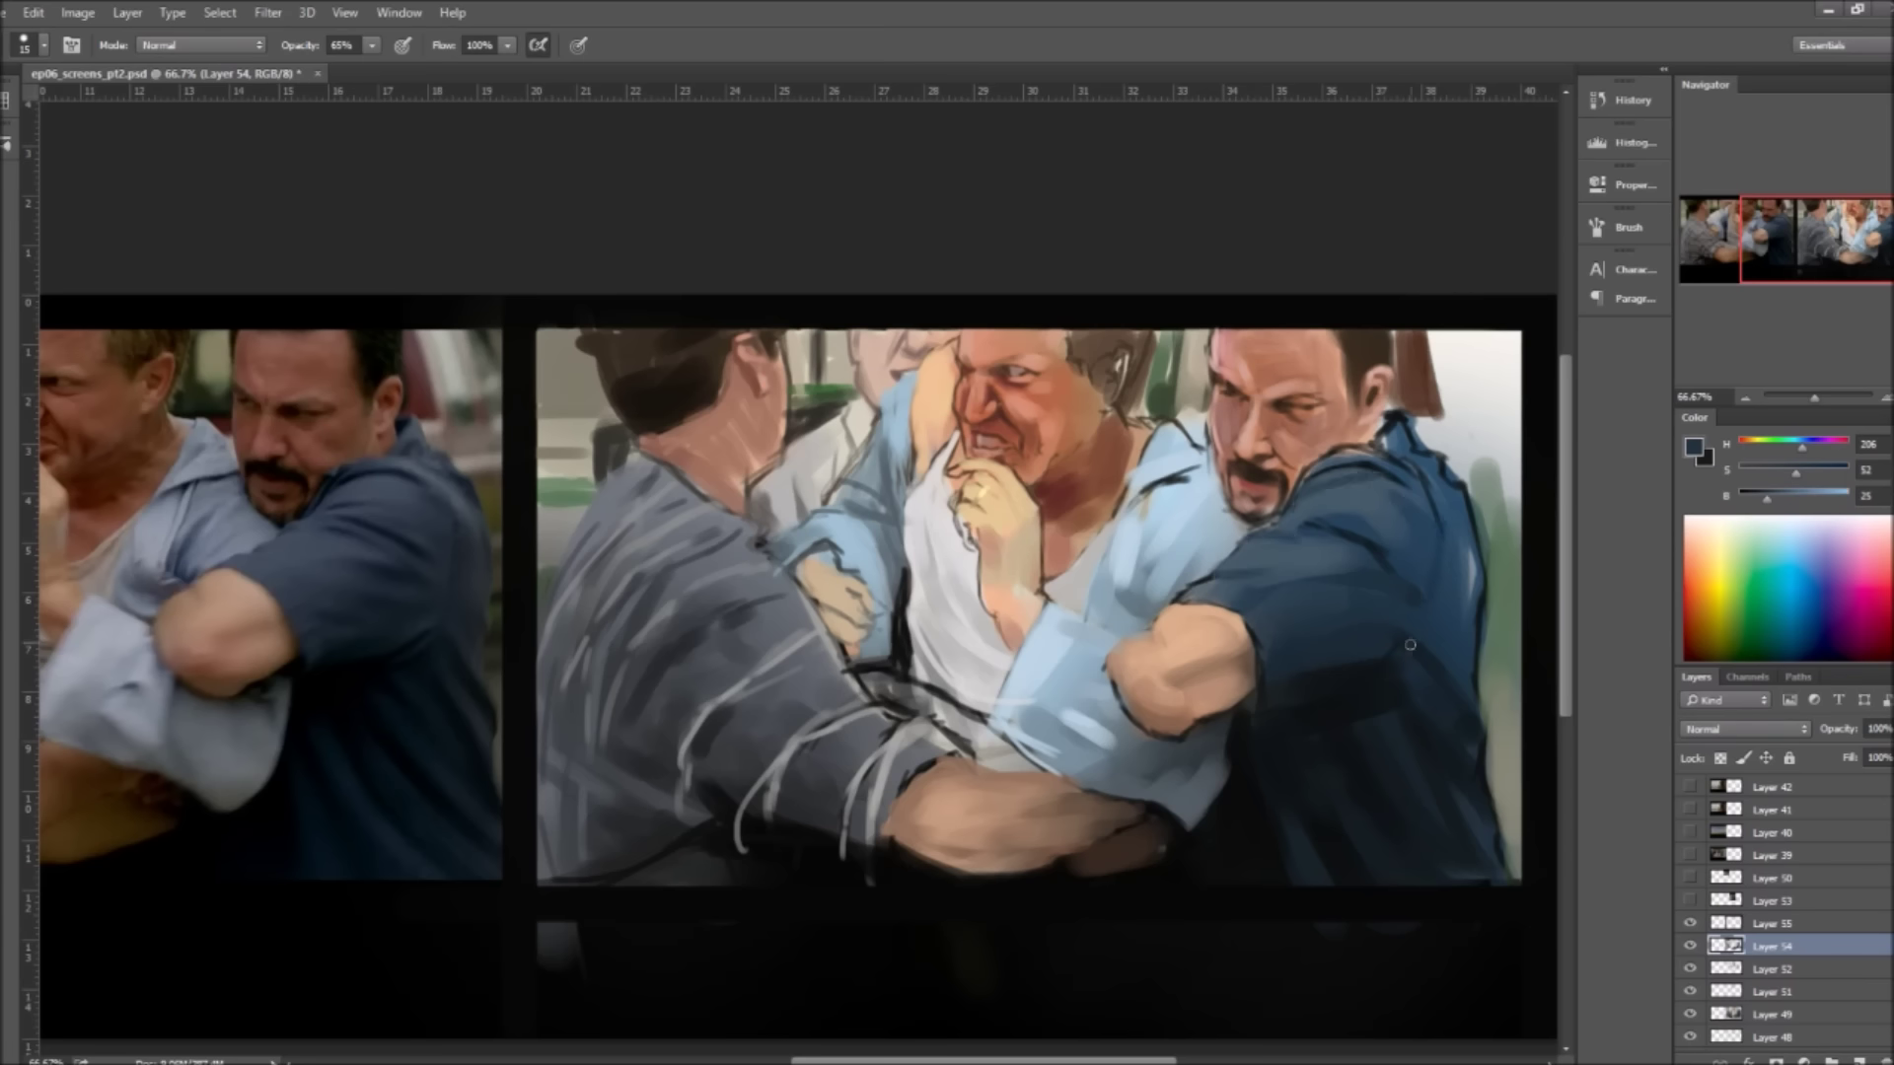
left_click(1460, 573, "alt")
left_click_drag(1441, 503, 1411, 429)
left_click_drag(1351, 552, 1244, 590)
left_click_drag(956, 597, 1030, 629)
left_click(1450, 622, "alt")
Step: Add a colour-pass layer, paint translucent red on the middle man's face, then erase it
key("ctrl+shift+alt+n")
left_click_drag(898, 542, 1224, 385)
key("e")
key("ctrl+z")
left_click_drag(711, 838, 873, 691)
key("b")
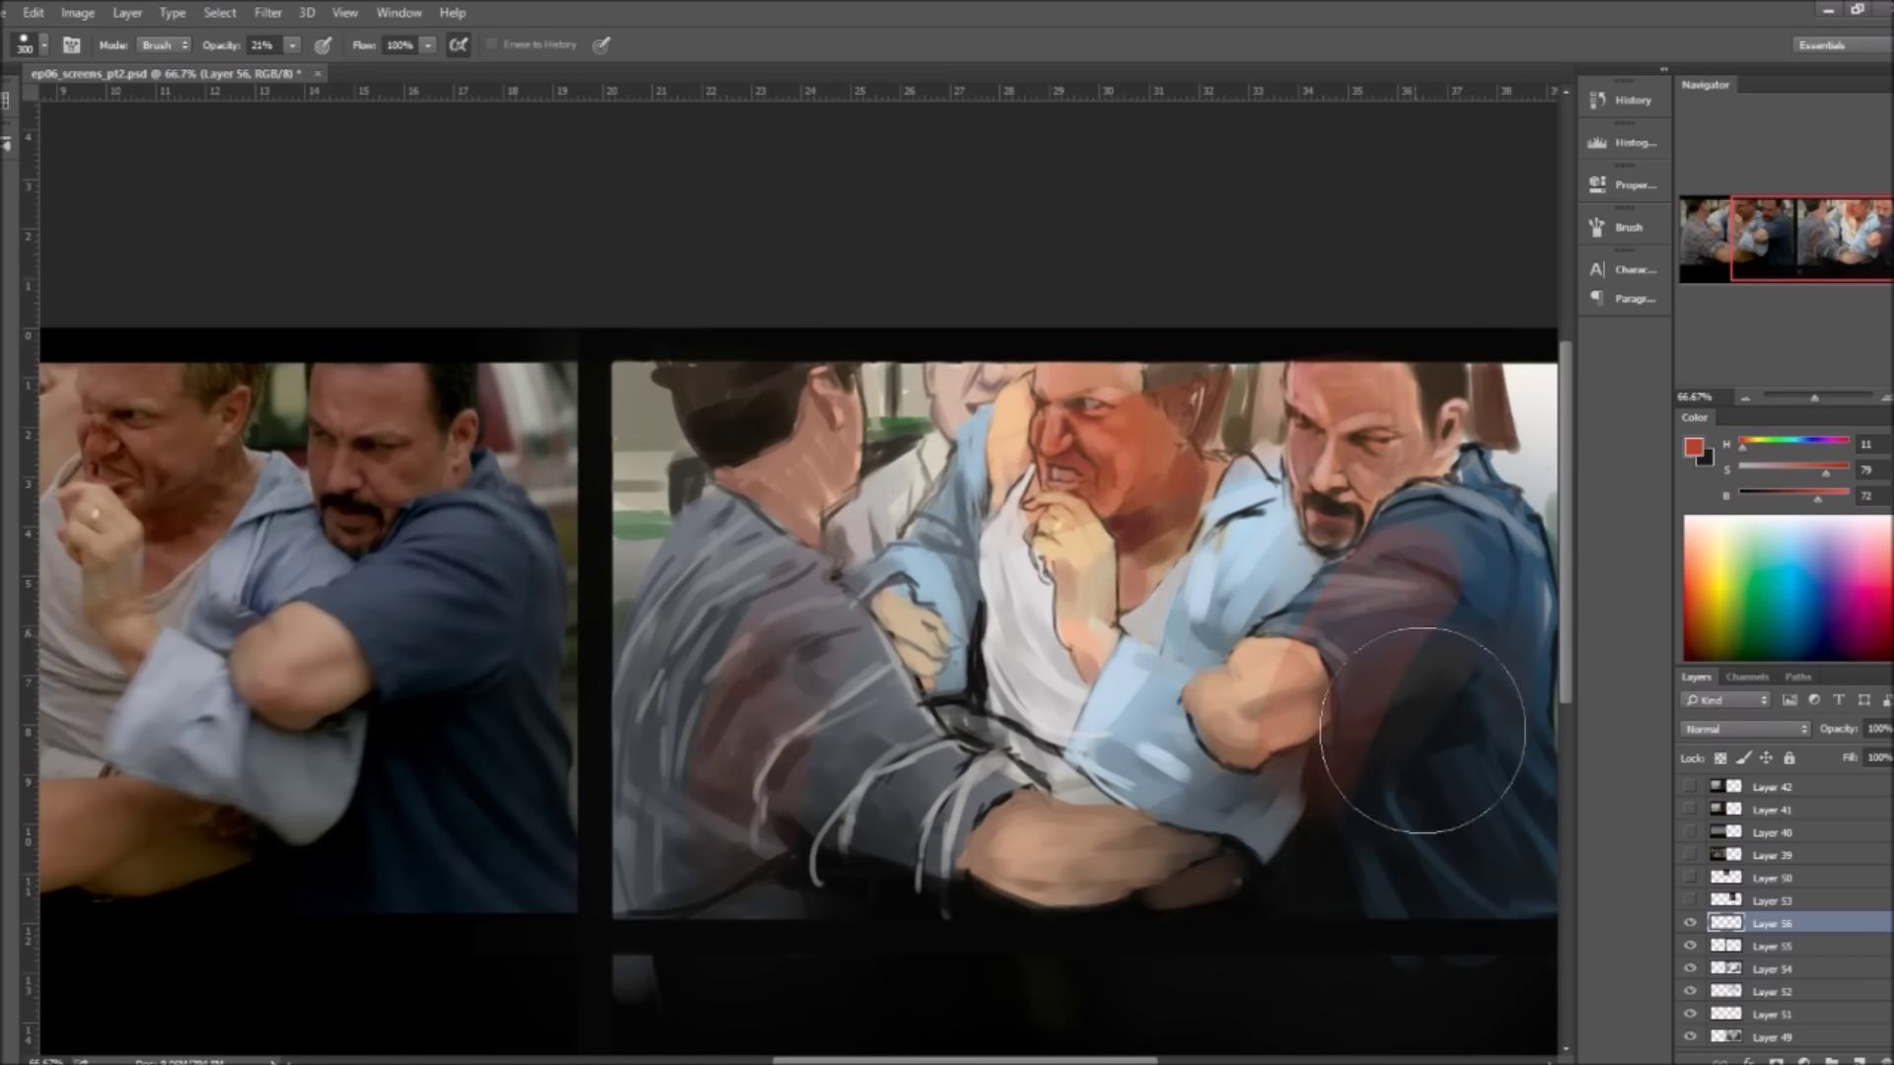
Step: Darken the right man's shirt with dark blue strokes and merge the painting layers
key("ctrl+minus")
left_click(1430, 522, "alt")
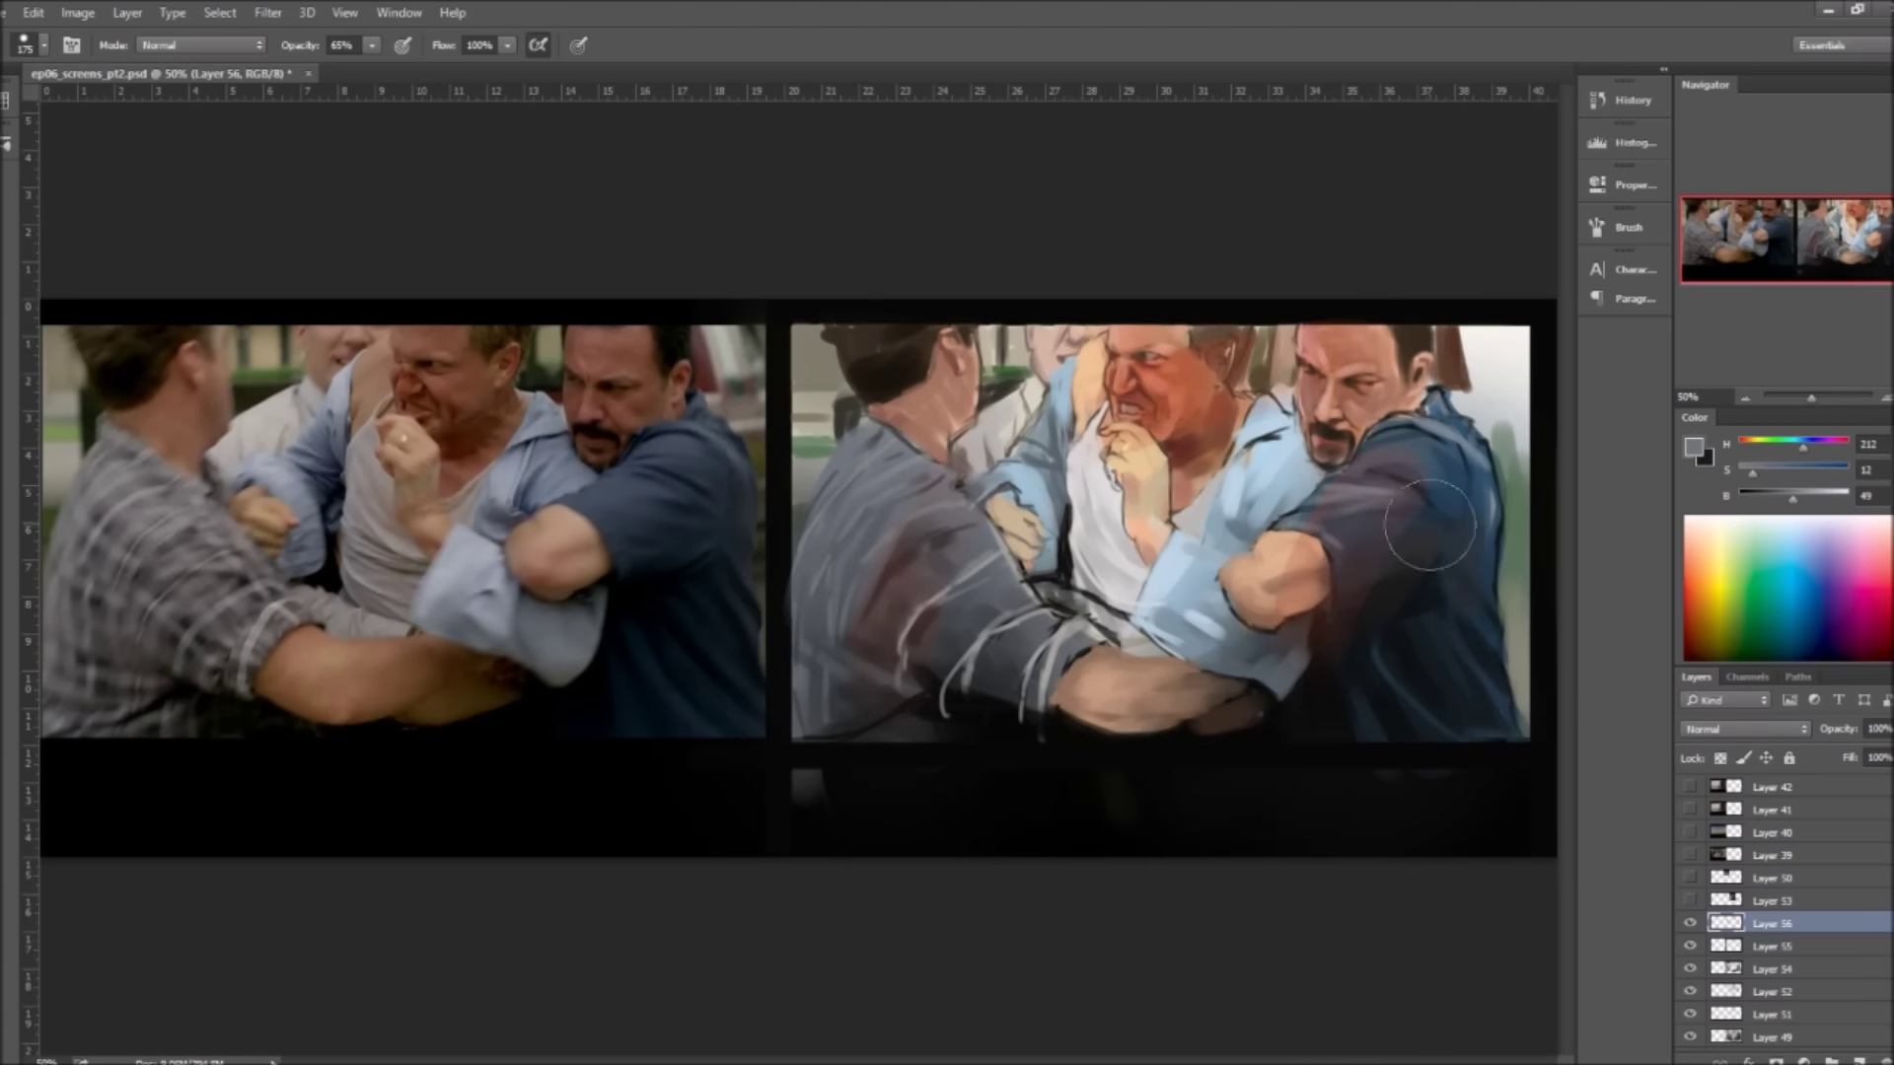
left_click_drag(1302, 533, 1440, 493)
key("ctrl+e")
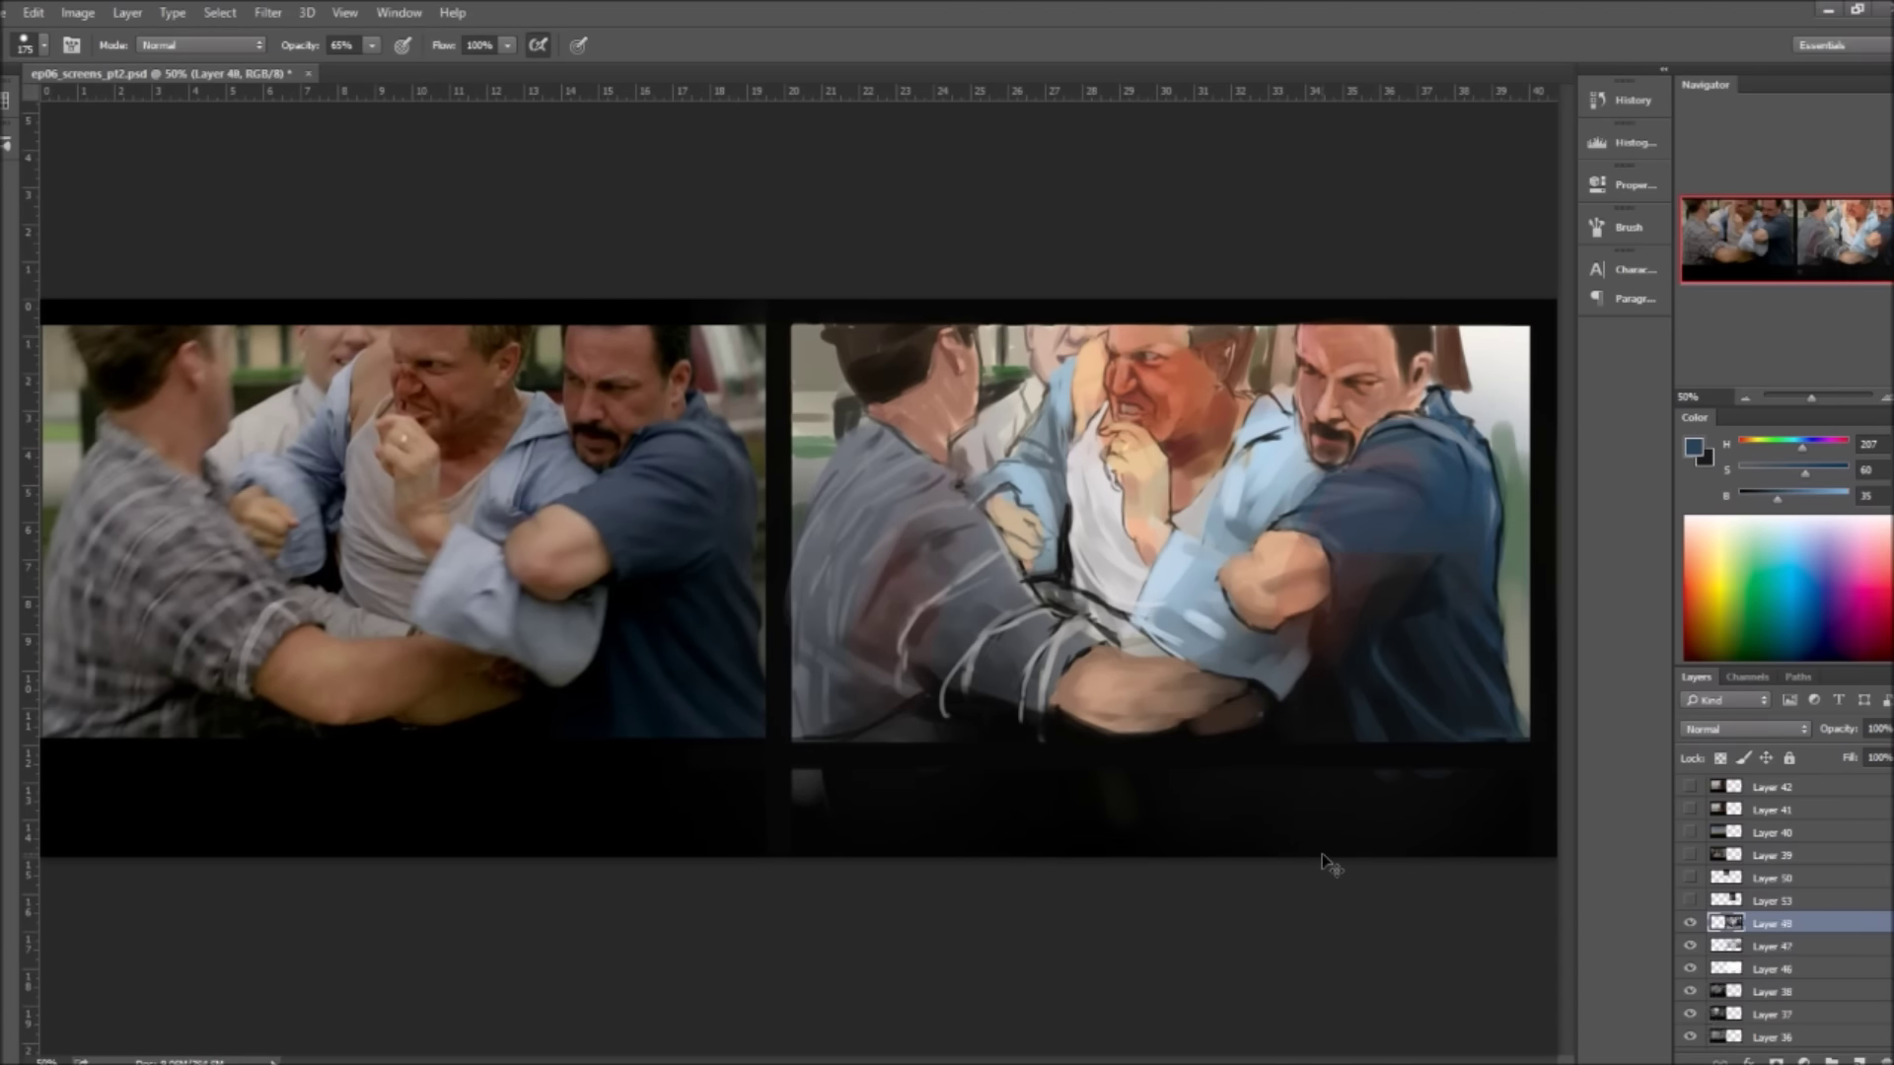
Step: Select the left part of the painting with a feathered rectangular marquee and motion-blur it
key("m")
left_click_drag(789, 322, 1071, 745)
left_click(730, 44)
left_click(1395, 748)
left_click(267, 12)
left_click(592, 349)
left_click(977, 292)
Step: Copy the left figure to its own layer and apply Motion Blur to it
key("ctrl+j")
left_click(267, 12)
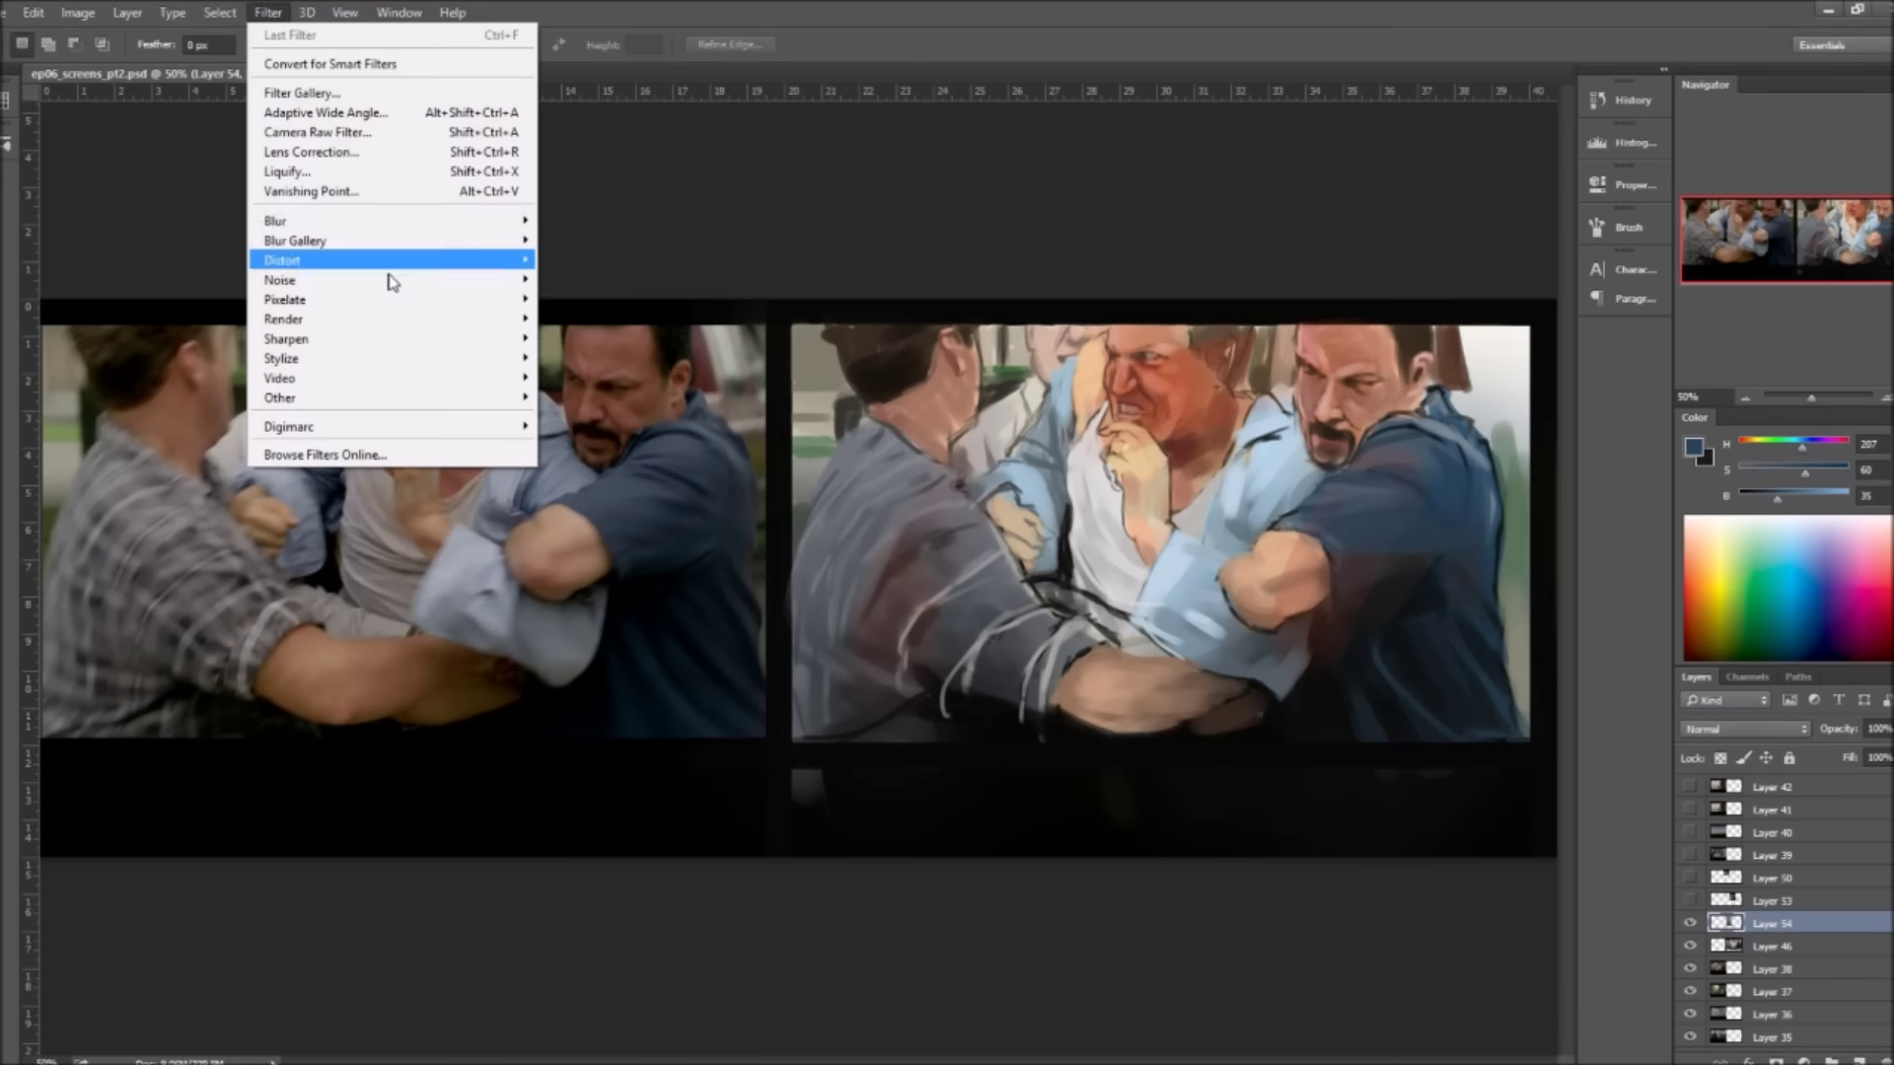
left_click(592, 385)
left_click(473, 524)
key("b")
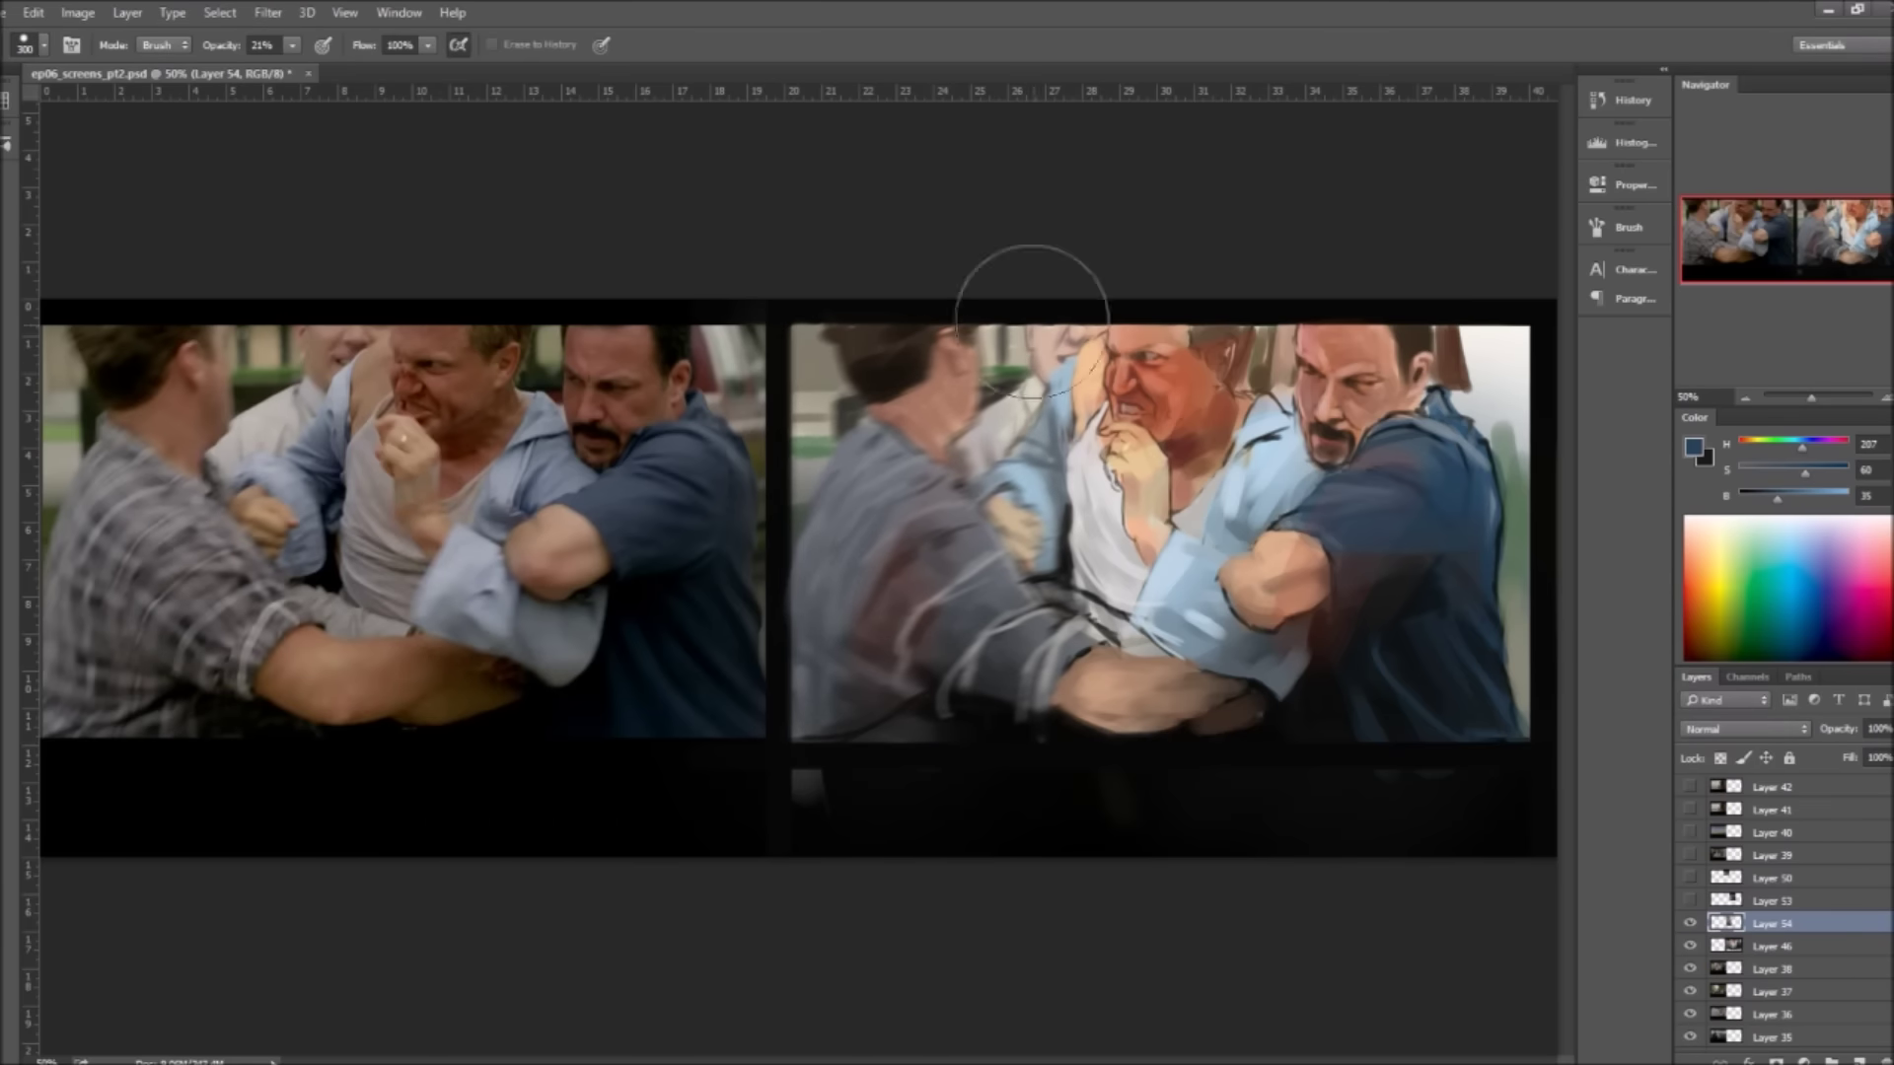
Step: Lasso the right figure and soften the selection's edges with Refine Edge
key("l")
left_click_drag(1216, 589, 1282, 493)
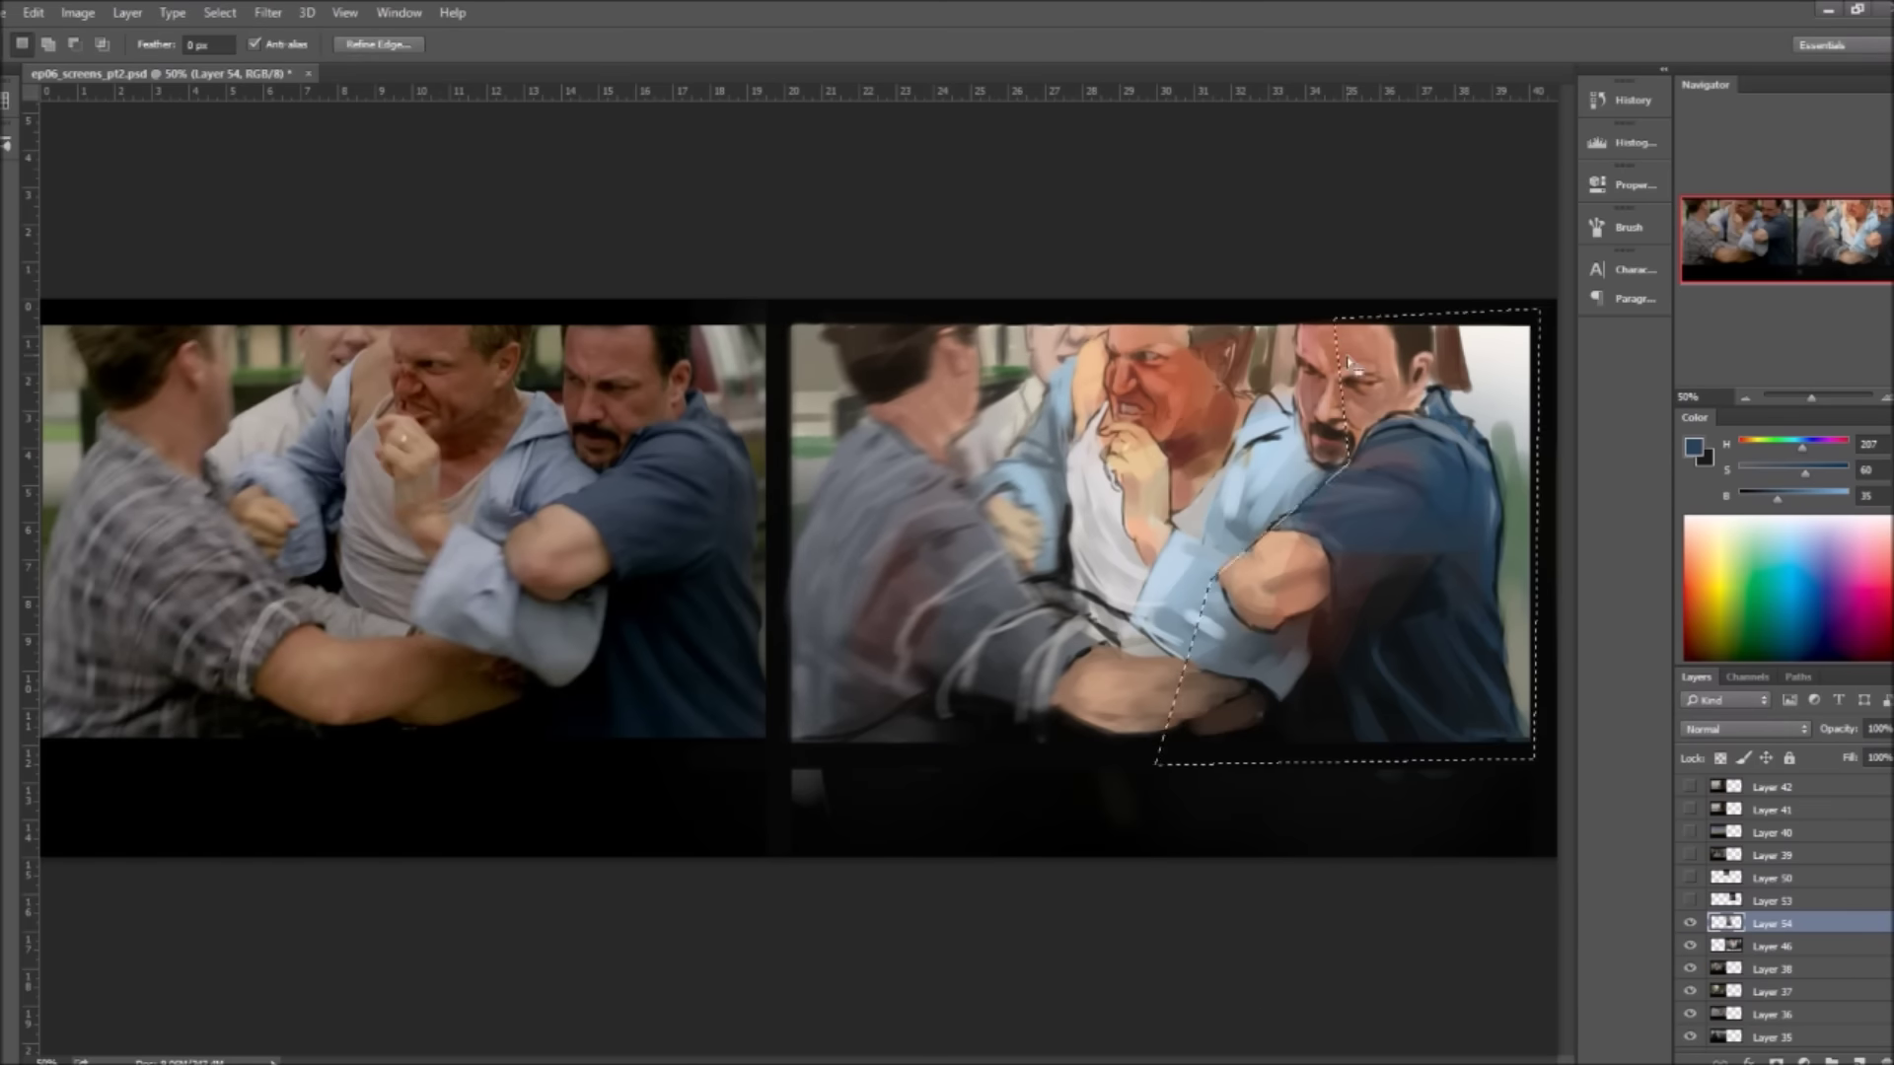
left_click(378, 44)
left_click_drag(1336, 216, 824, 216)
left_click(892, 748)
left_click(268, 12)
key("Escape")
Step: Give the right figure a 24-pixel Motion Blur, merge, and place a reference crop over the painting
key("ctrl+alt+f")
key("Tab")
key("Return")
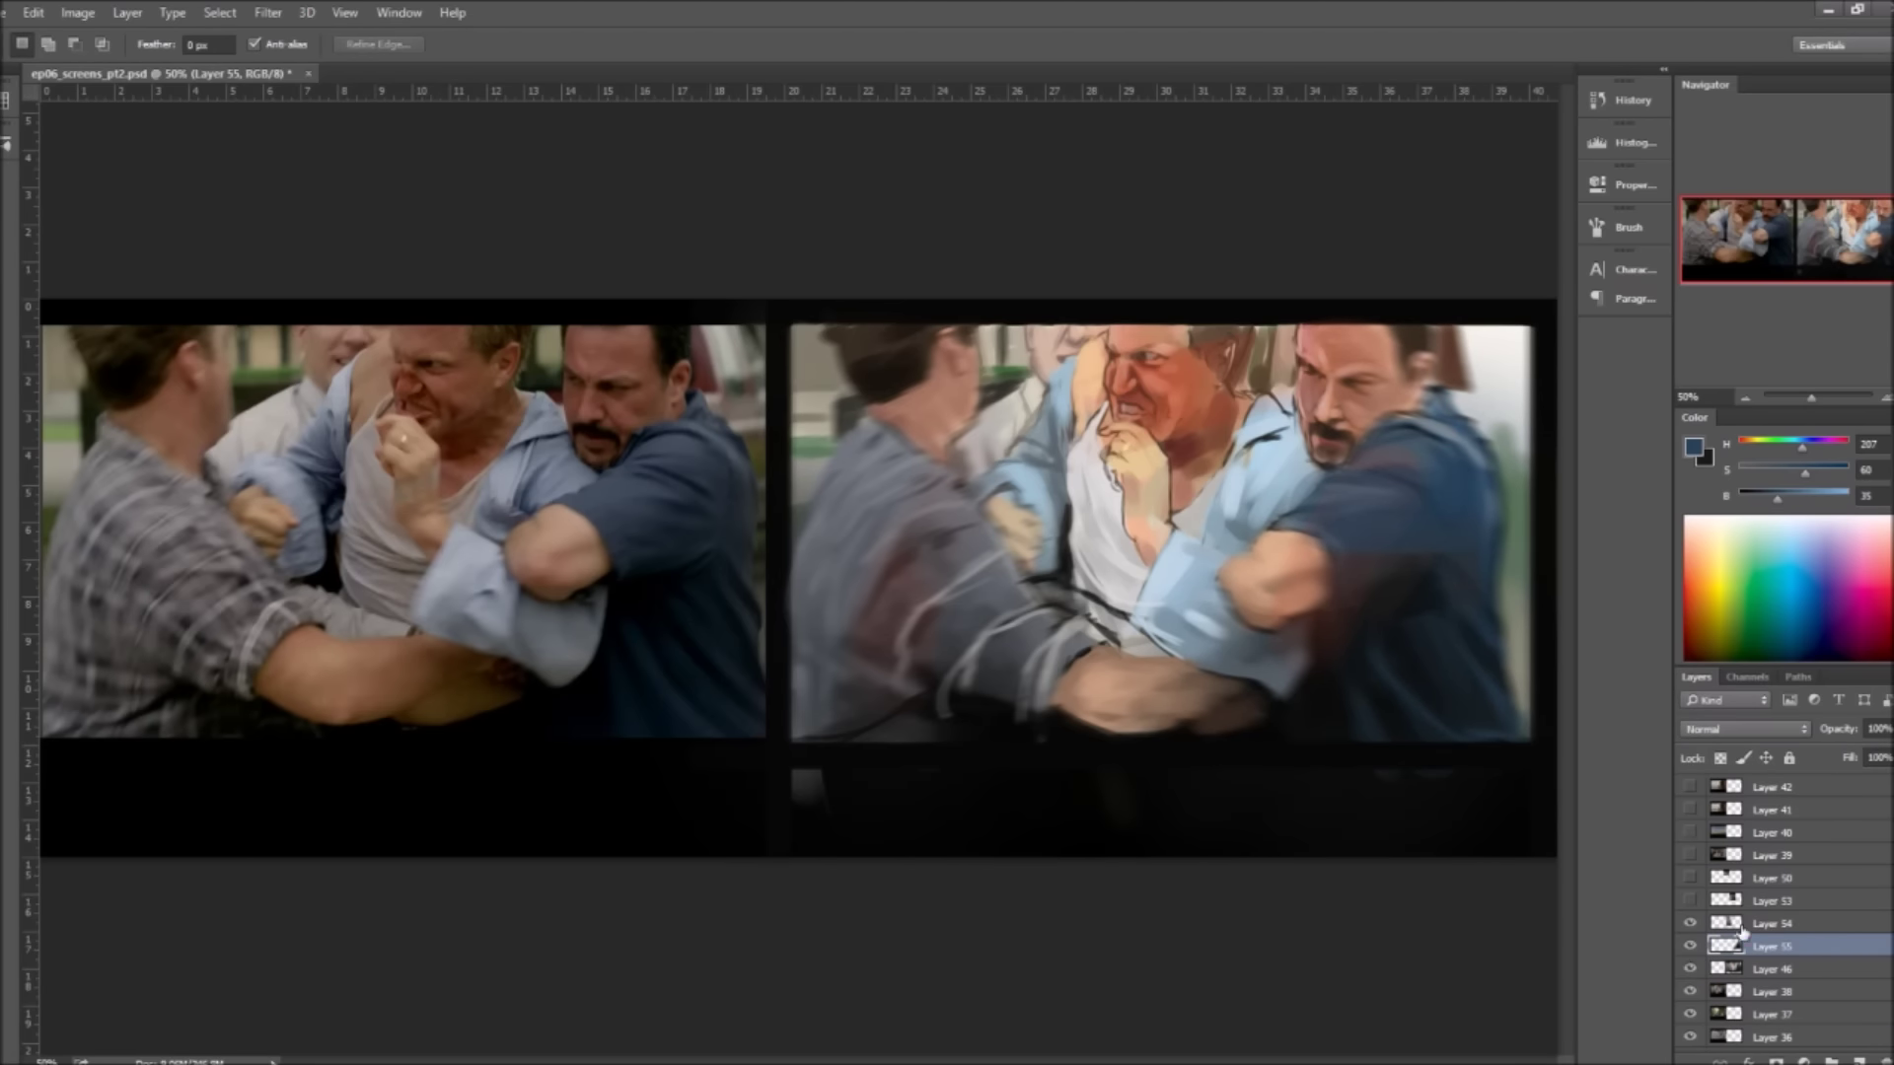
key("ctrl+e")
key("ctrl+e")
key("ctrl+j")
left_click_drag(306, 725, 789, 725)
Step: Add a new layer for face refinements and sample brown, reddish and peach skin tones
scroll(1474, 422, "up", 2)
left_click(1848, 1053)
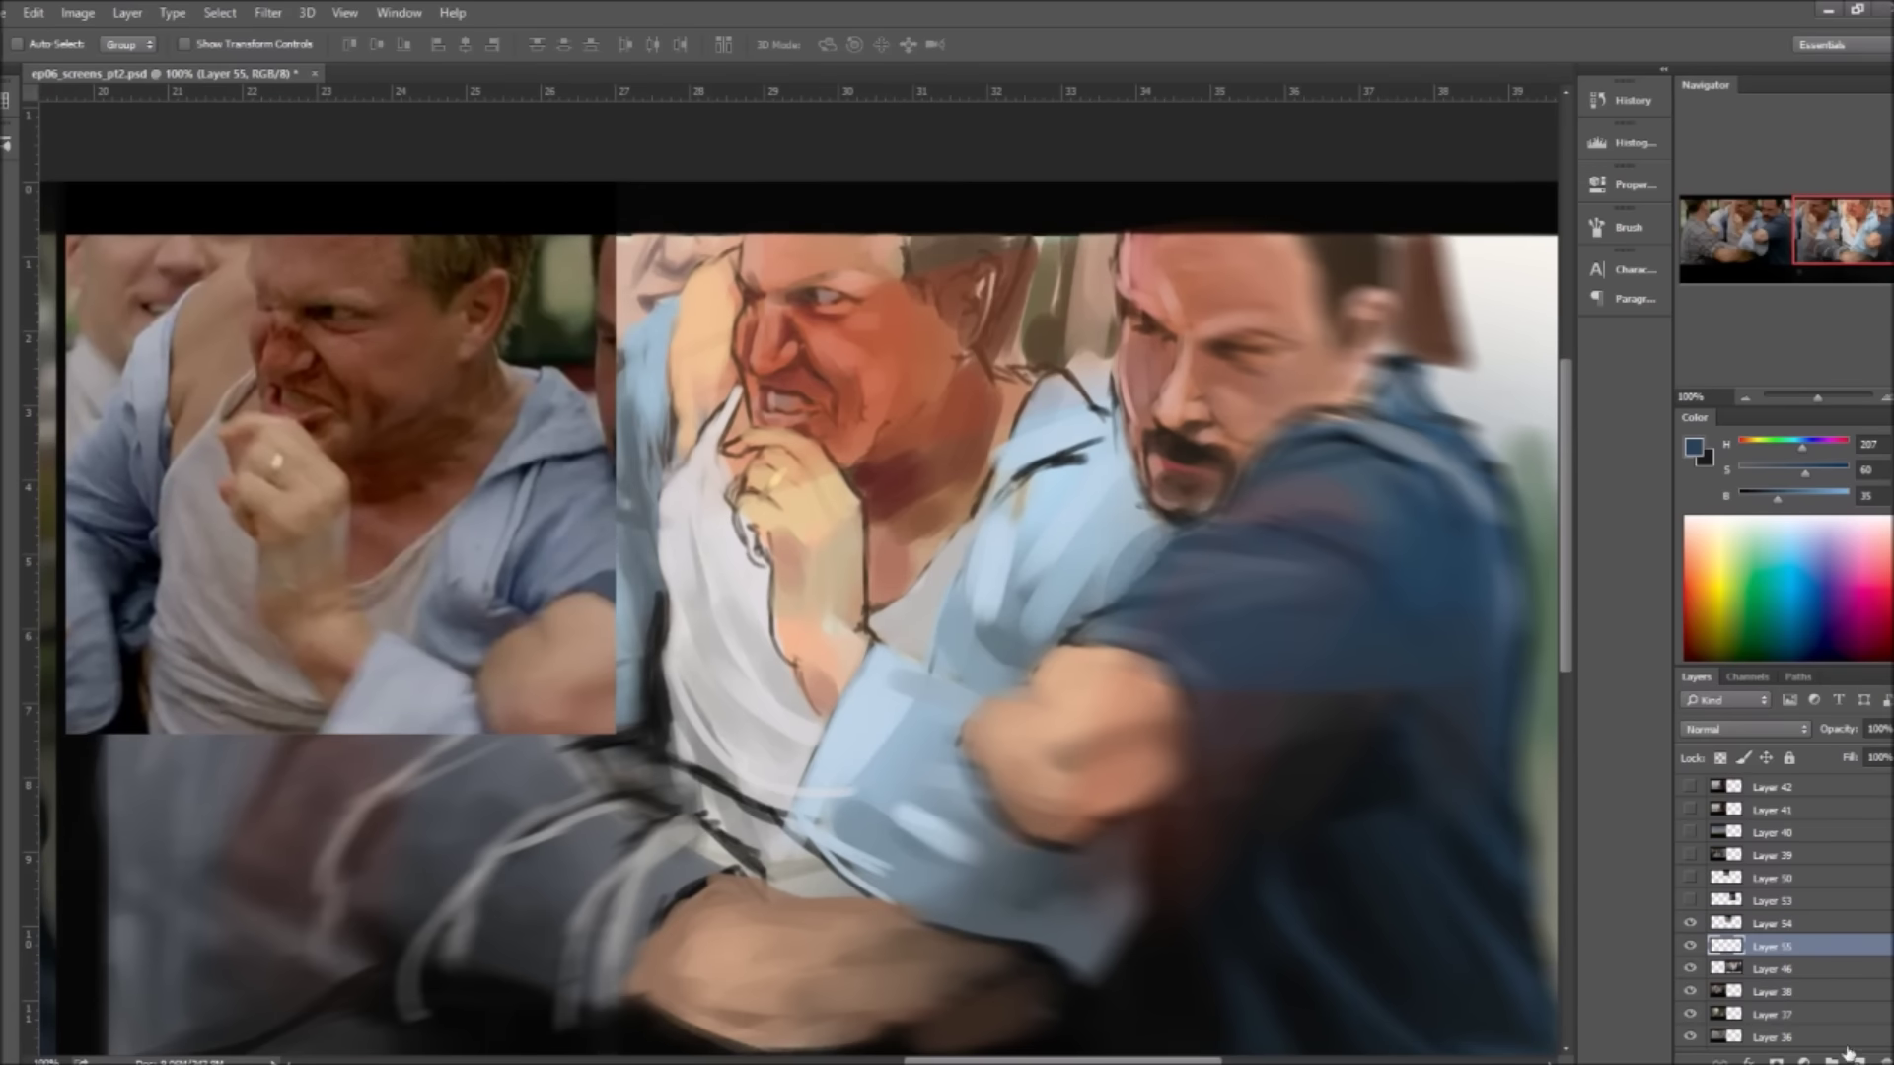
key("b")
left_click(738, 441, "alt")
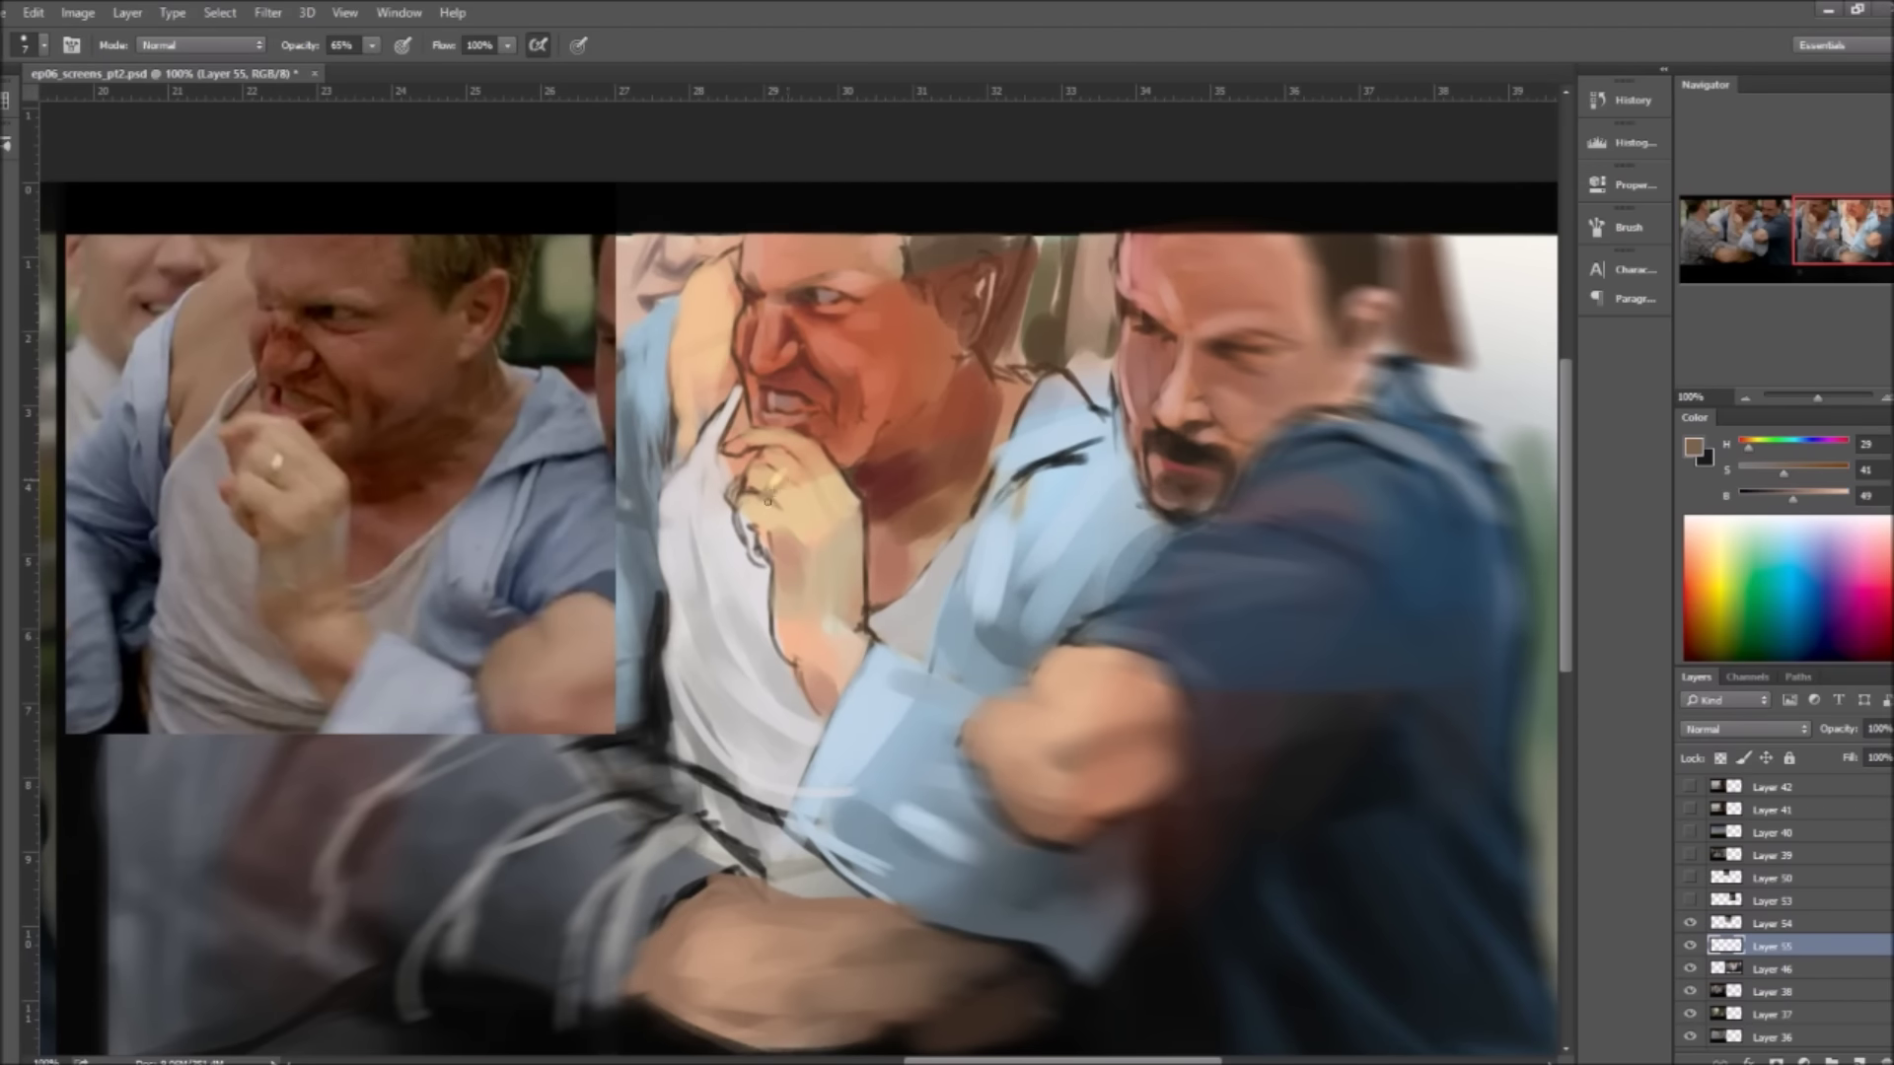
left_click(765, 484, "alt")
left_click(721, 356, "alt")
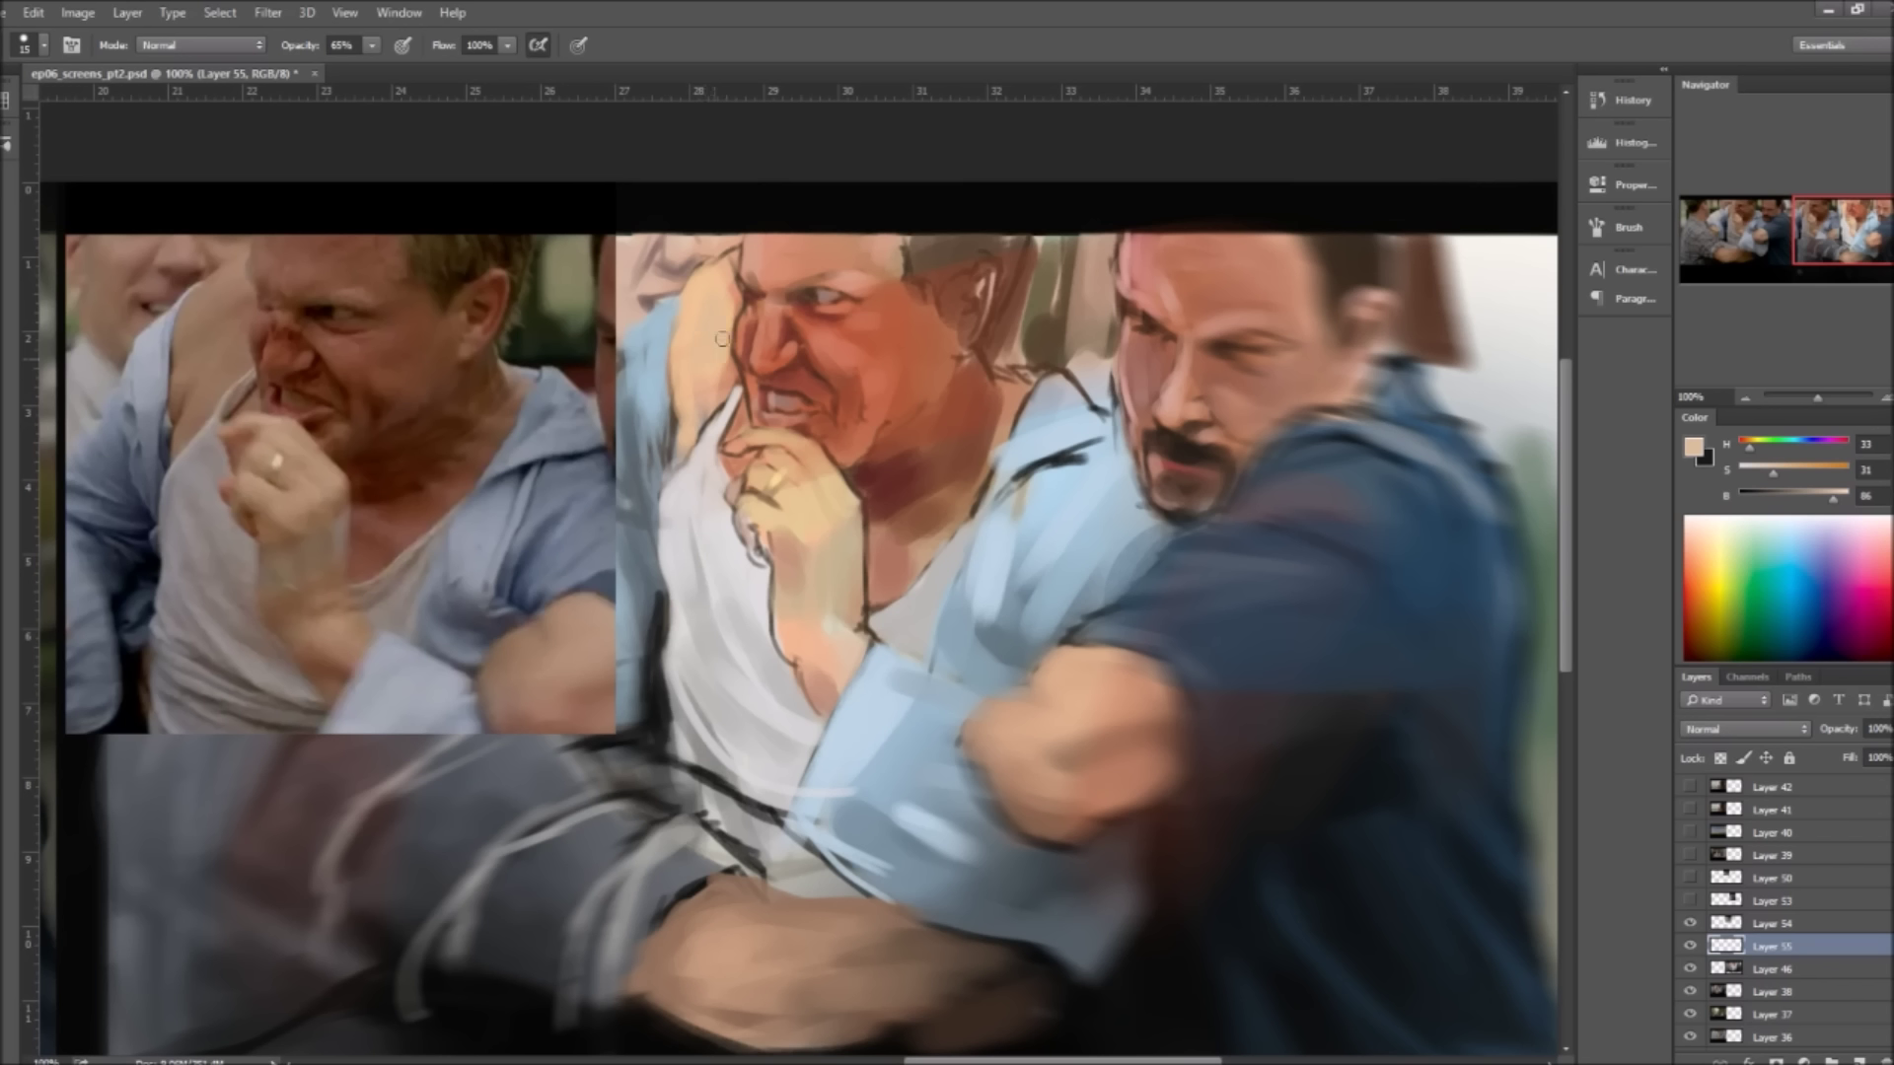
left_click(794, 335, "alt")
left_click_drag(1768, 496, 1751, 496)
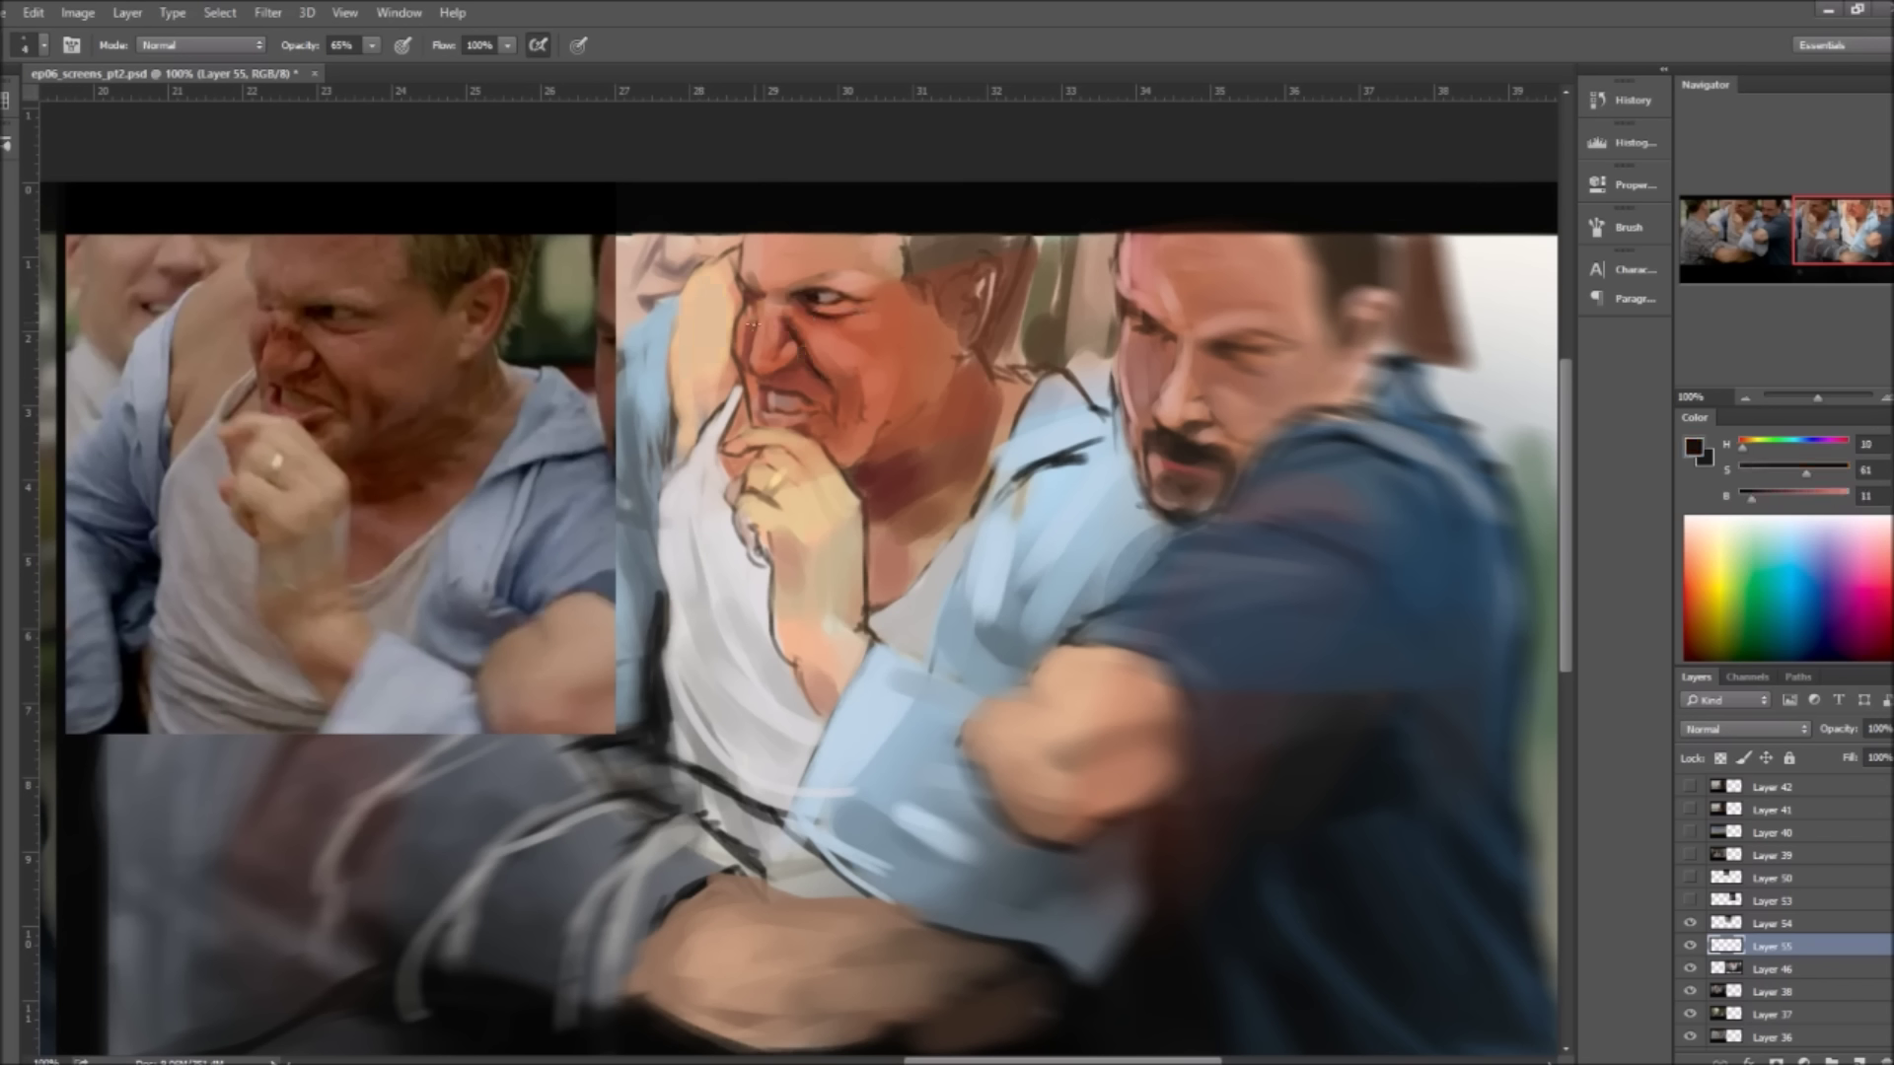
left_click(891, 336, "alt")
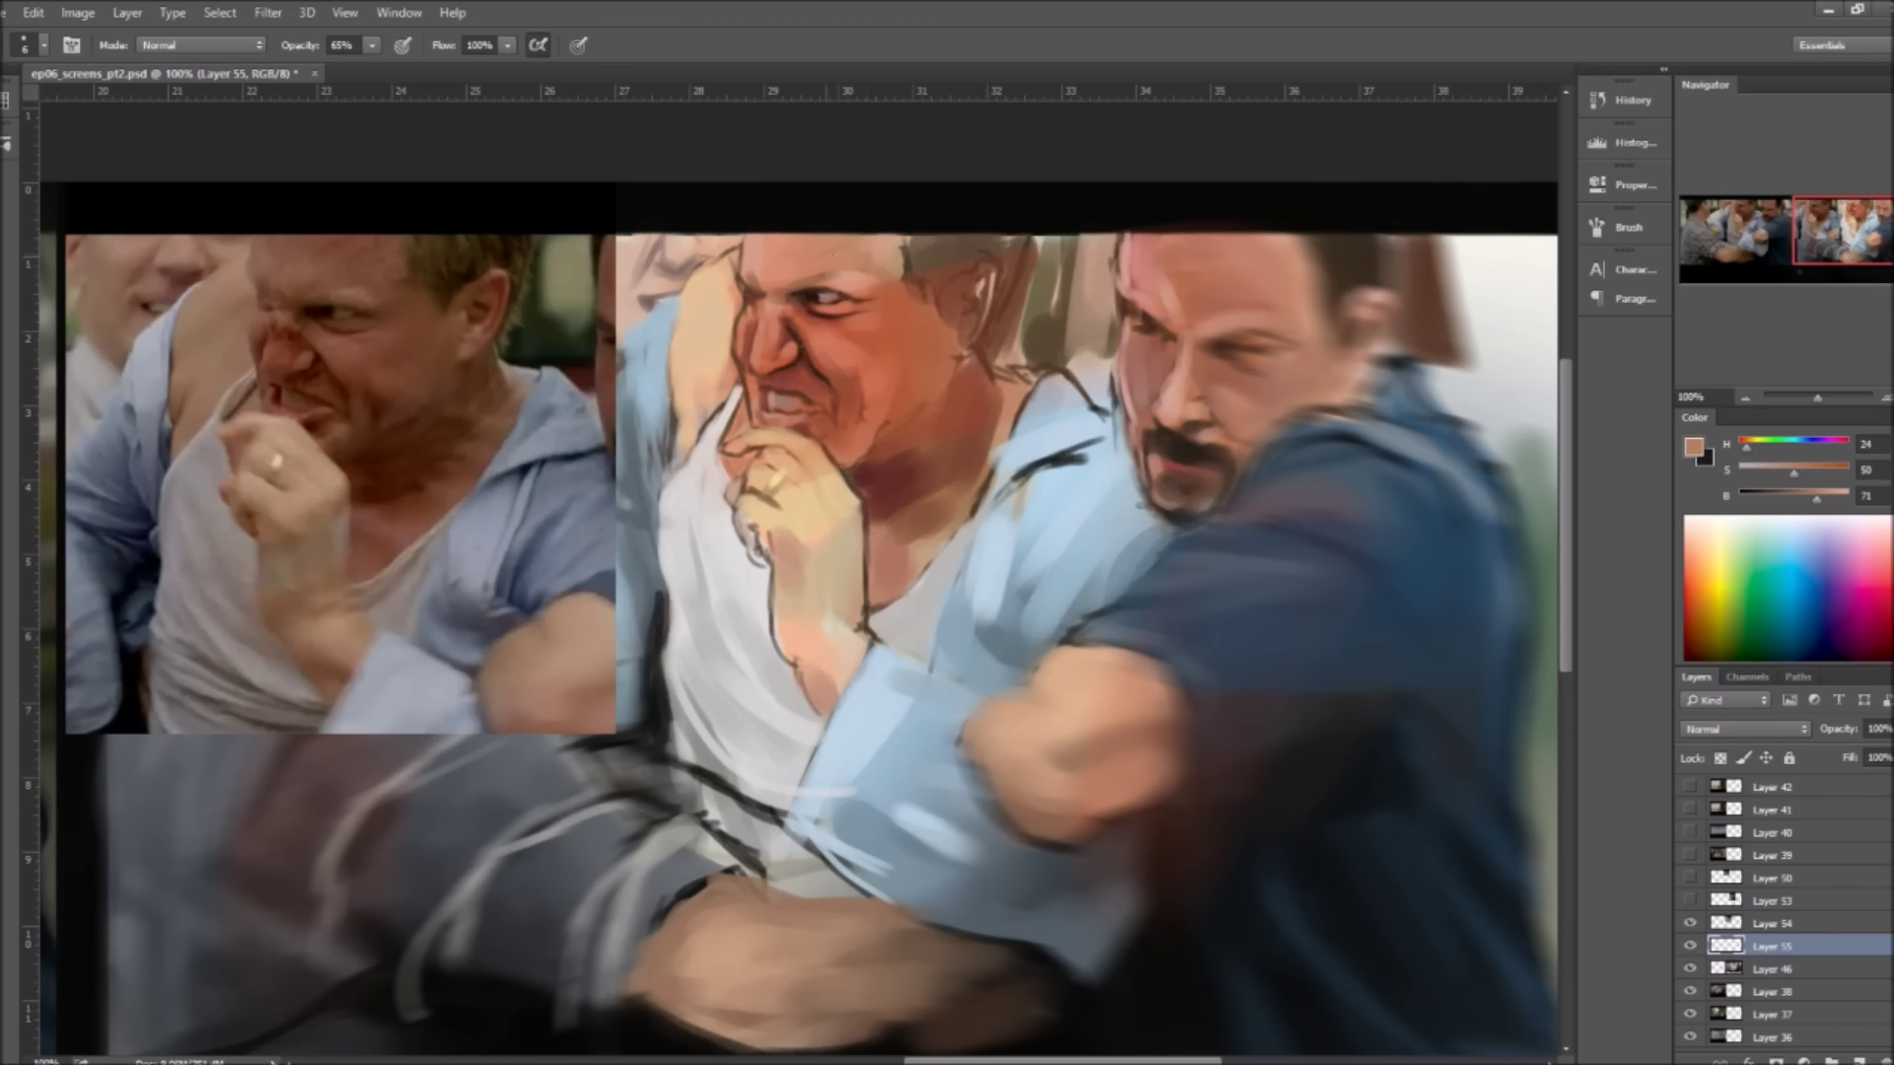
Step: Paint dark brown hair on the middle man's head, enlarging the brush to 20
left_click(859, 299, "alt")
mouse_move(962, 265)
left_mouse_down()
mouse_move(944, 306)
mouse_move(947, 286)
mouse_move(911, 281)
left_mouse_up()
key("bracketright")
key("bracketright")
key("bracketright")
left_click(891, 333, "alt")
left_click(830, 337, "alt")
key("bracketright")
Step: Model the middle man's face with greyish pink, peach and deep red mouth tones
left_click(851, 548, "alt")
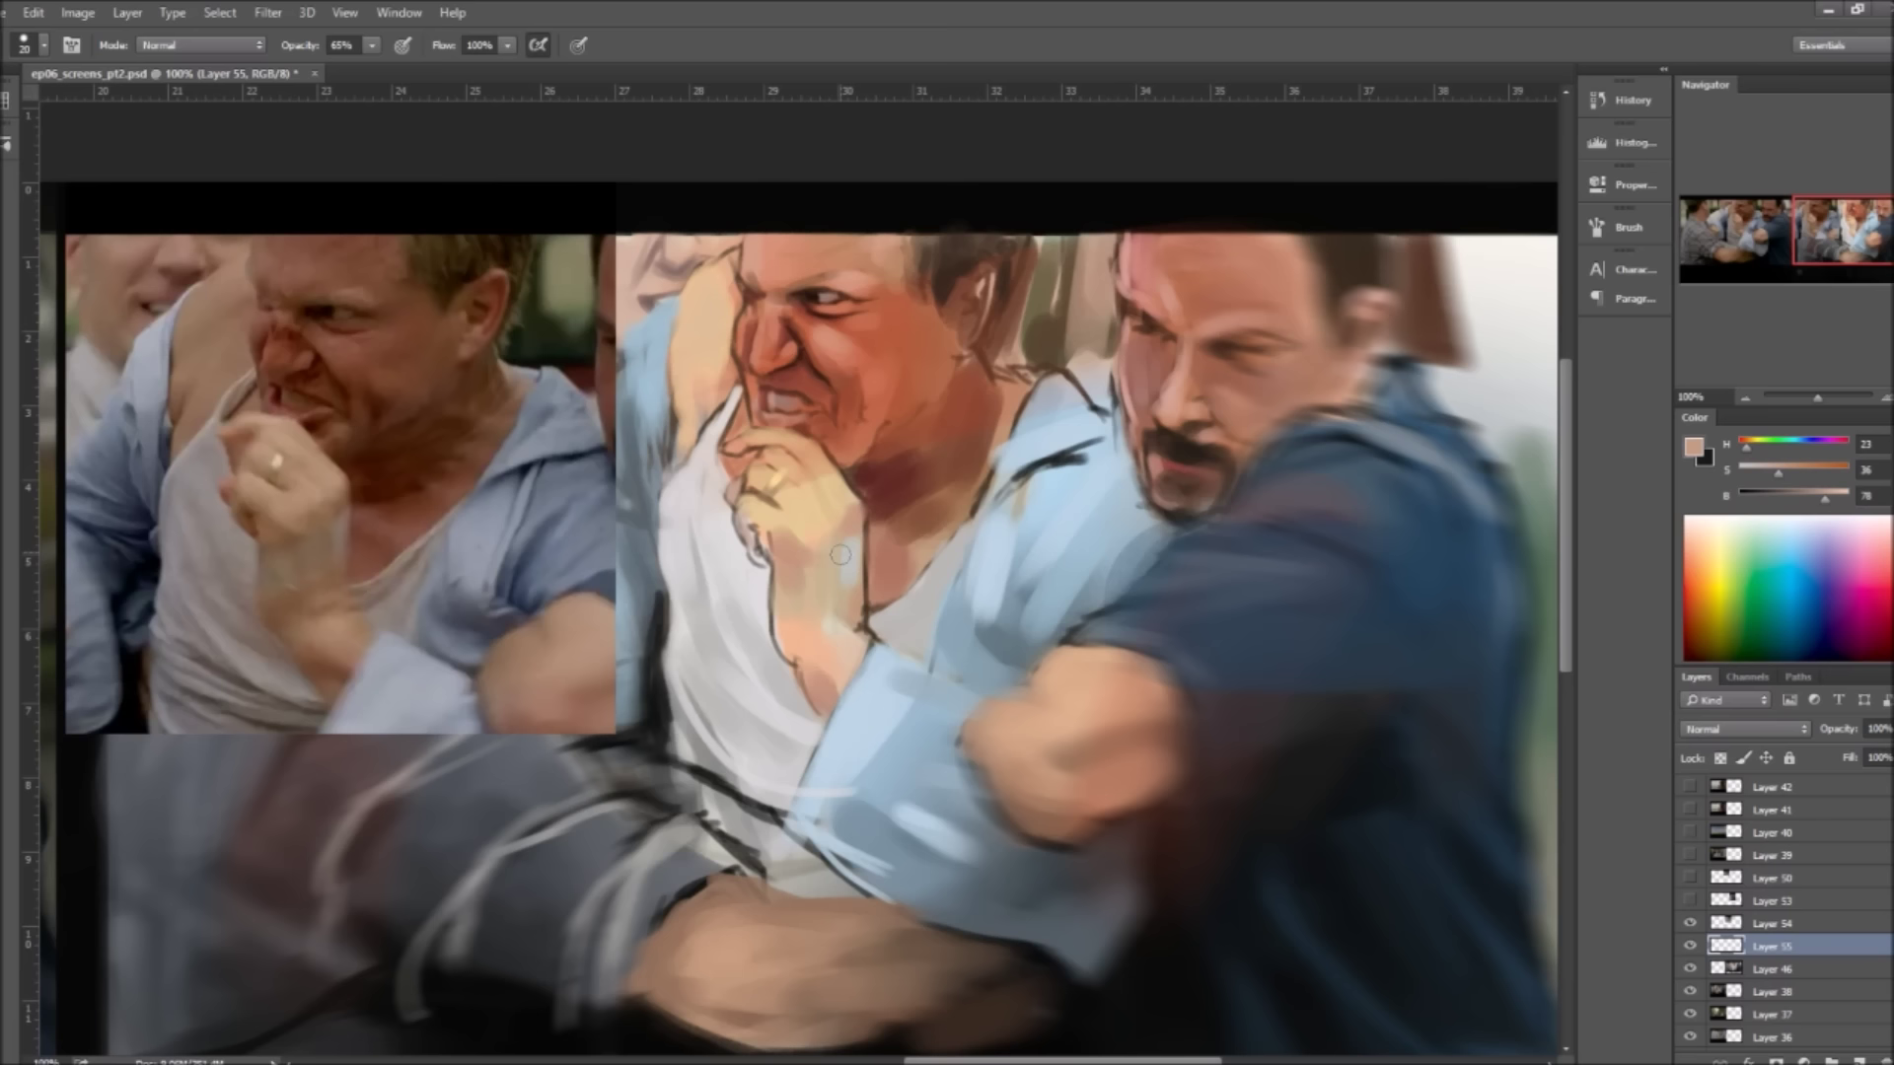
left_click(809, 256, "alt")
left_click(851, 466, "alt")
left_click(879, 402, "alt")
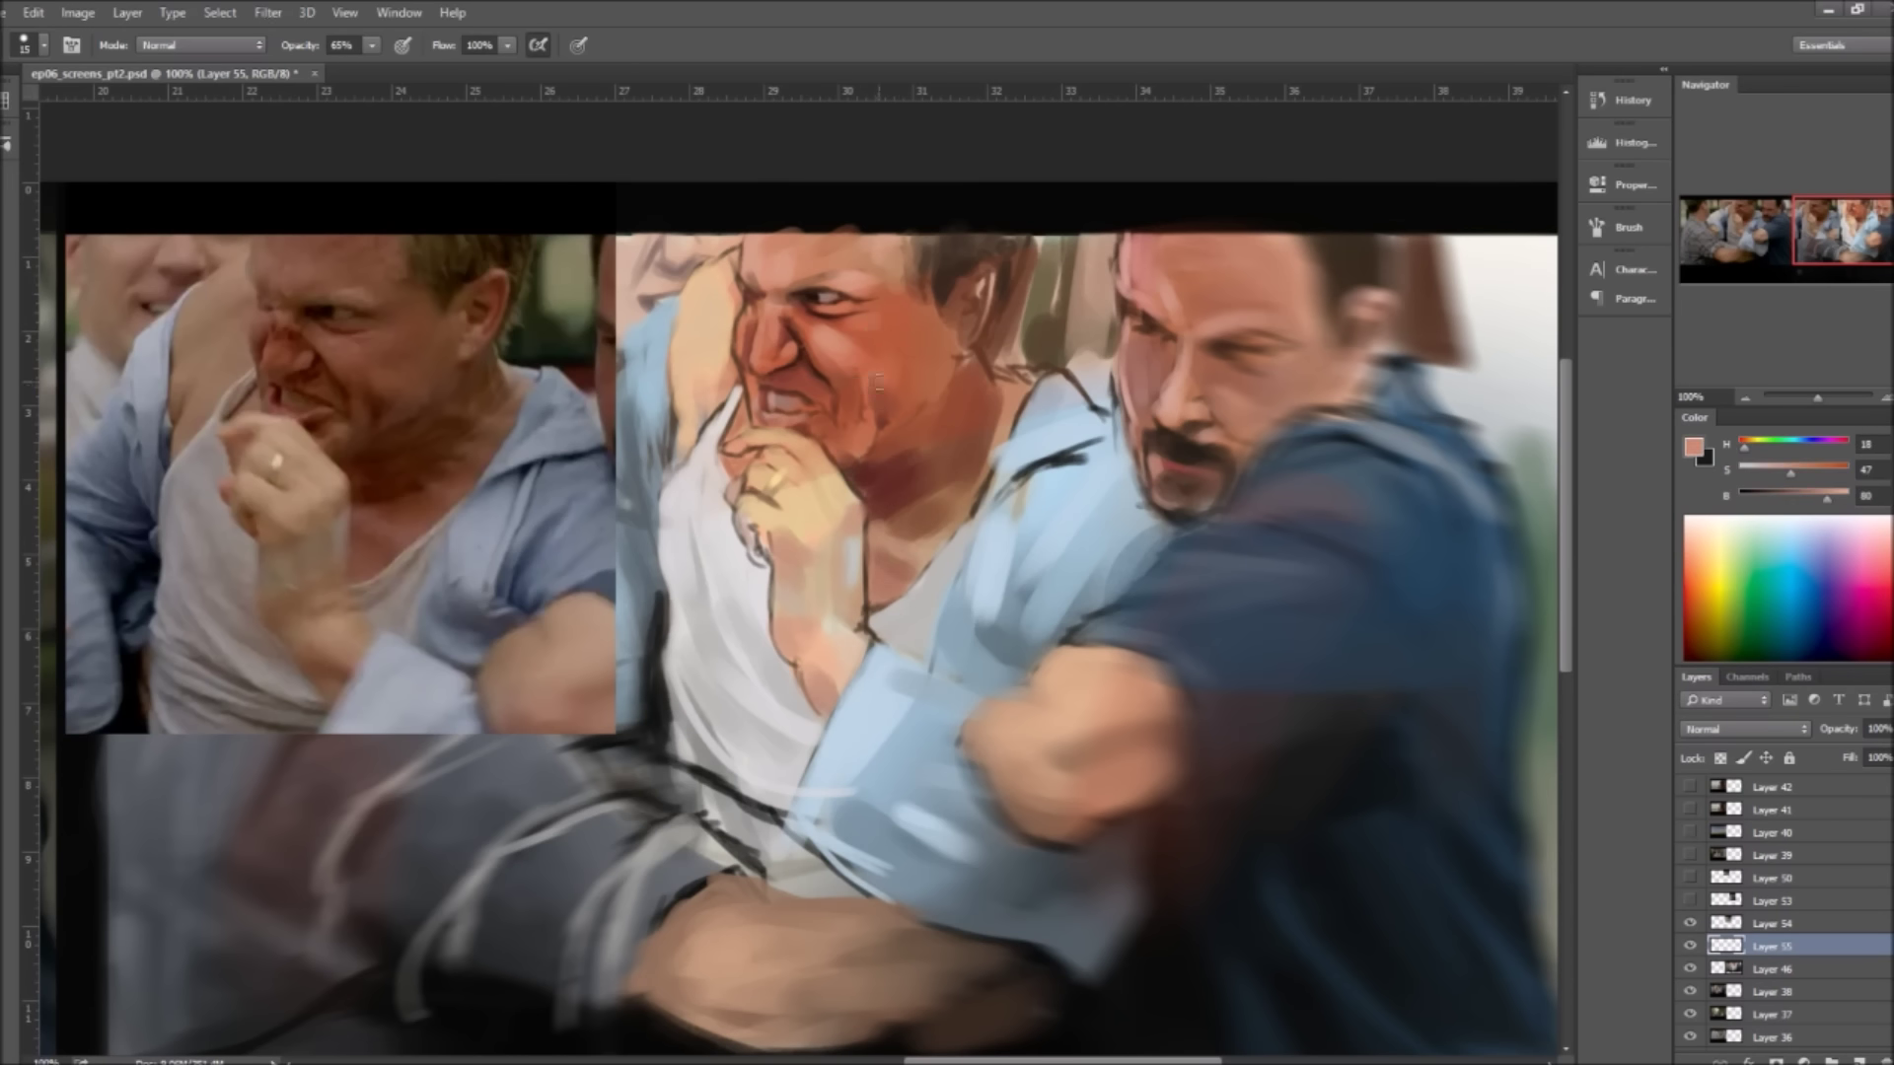
left_click(747, 308, "alt")
key("bracketleft")
key("bracketleft")
key("bracketleft")
left_click(759, 439, "alt")
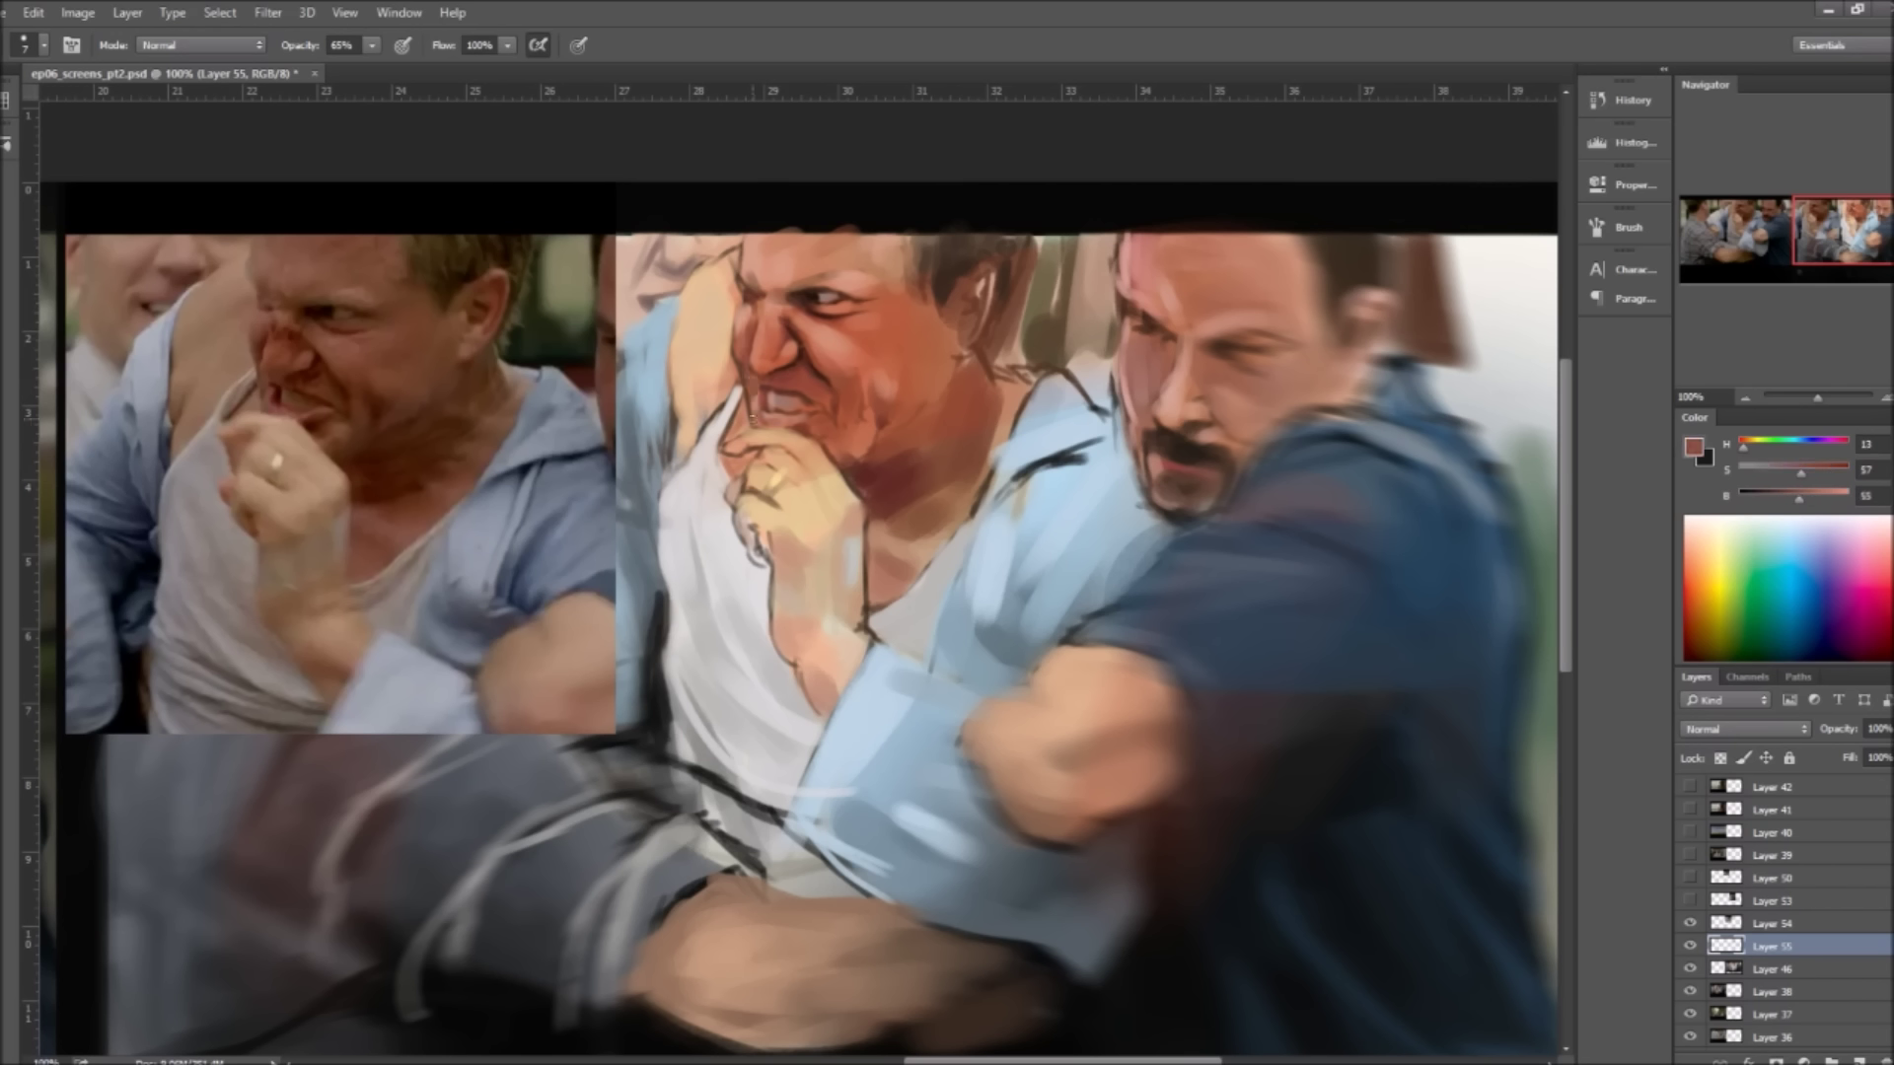
left_click(809, 434, "alt")
left_click(878, 267, "alt")
left_click(686, 659, "alt")
Step: Refine the face skin with light peach, reddish and orange tones at brush size 10
left_click(894, 599, "alt")
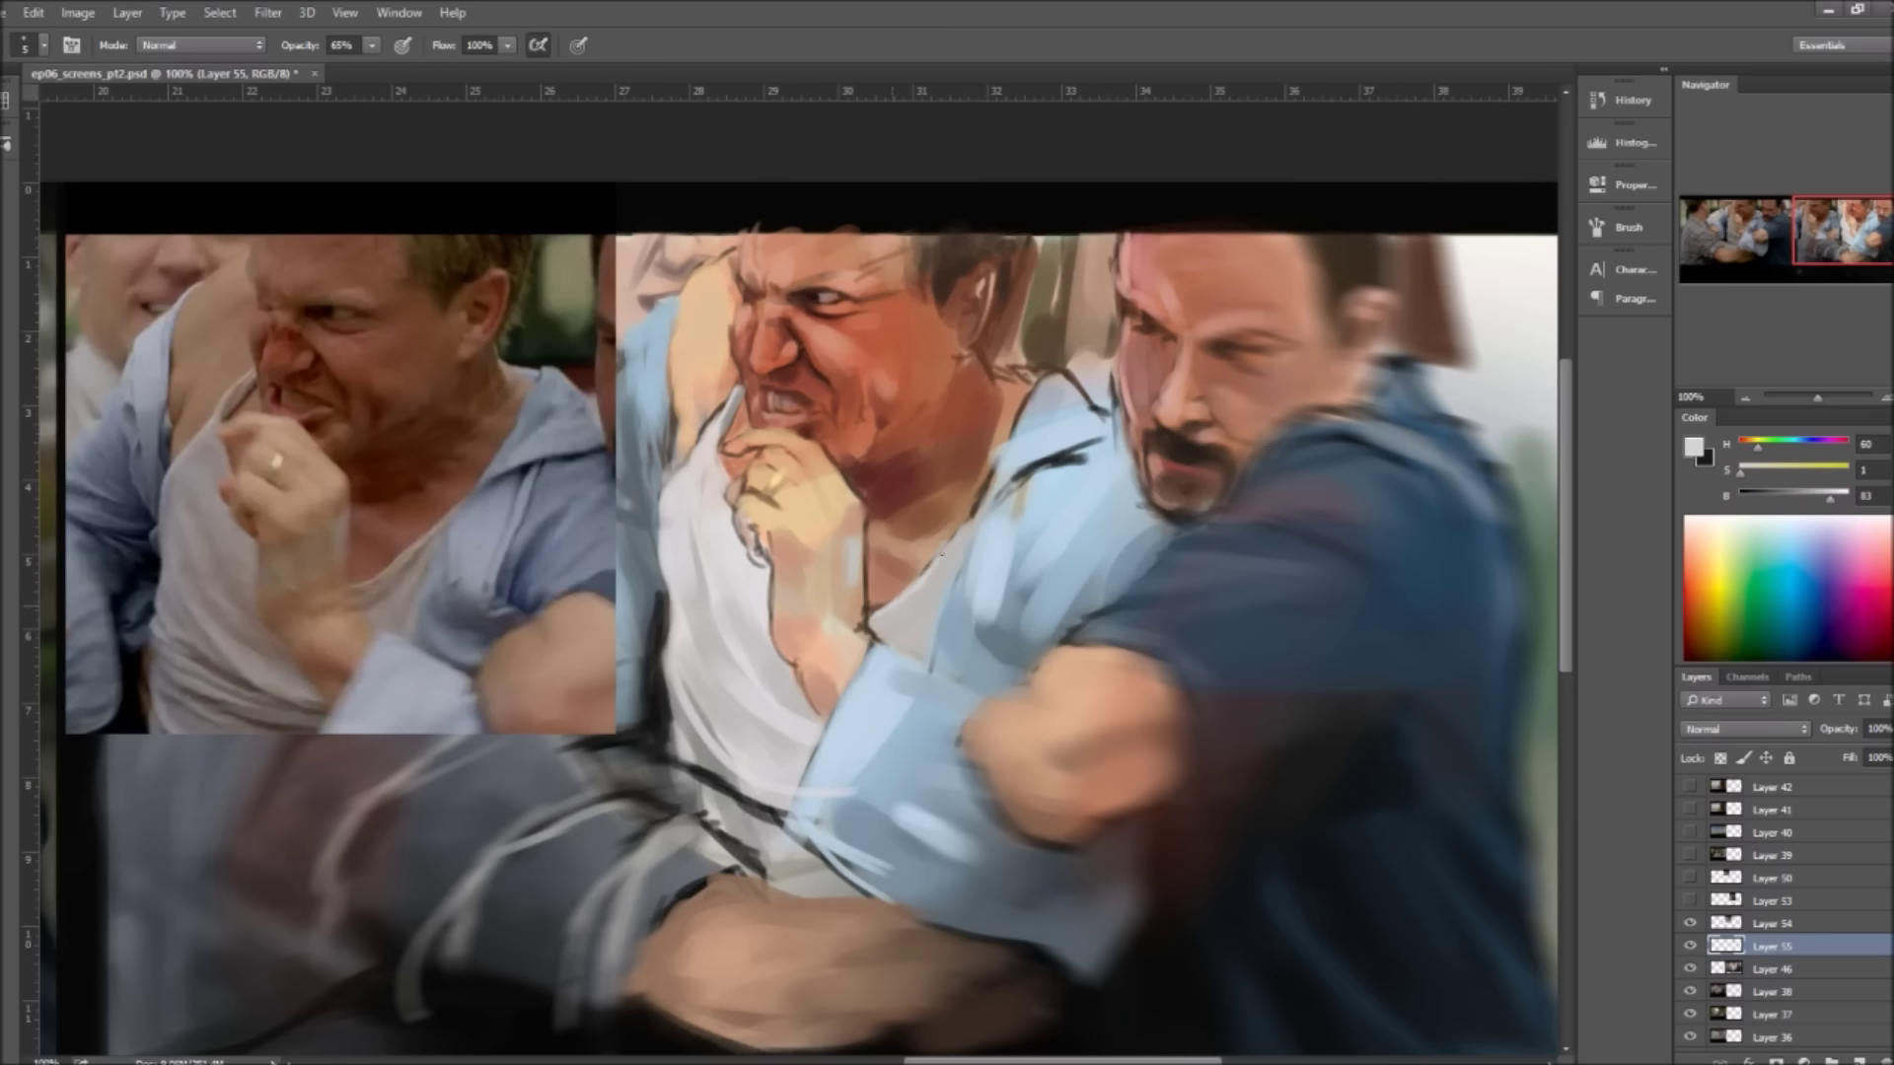
left_click(814, 545, "alt")
left_click(811, 459, "alt")
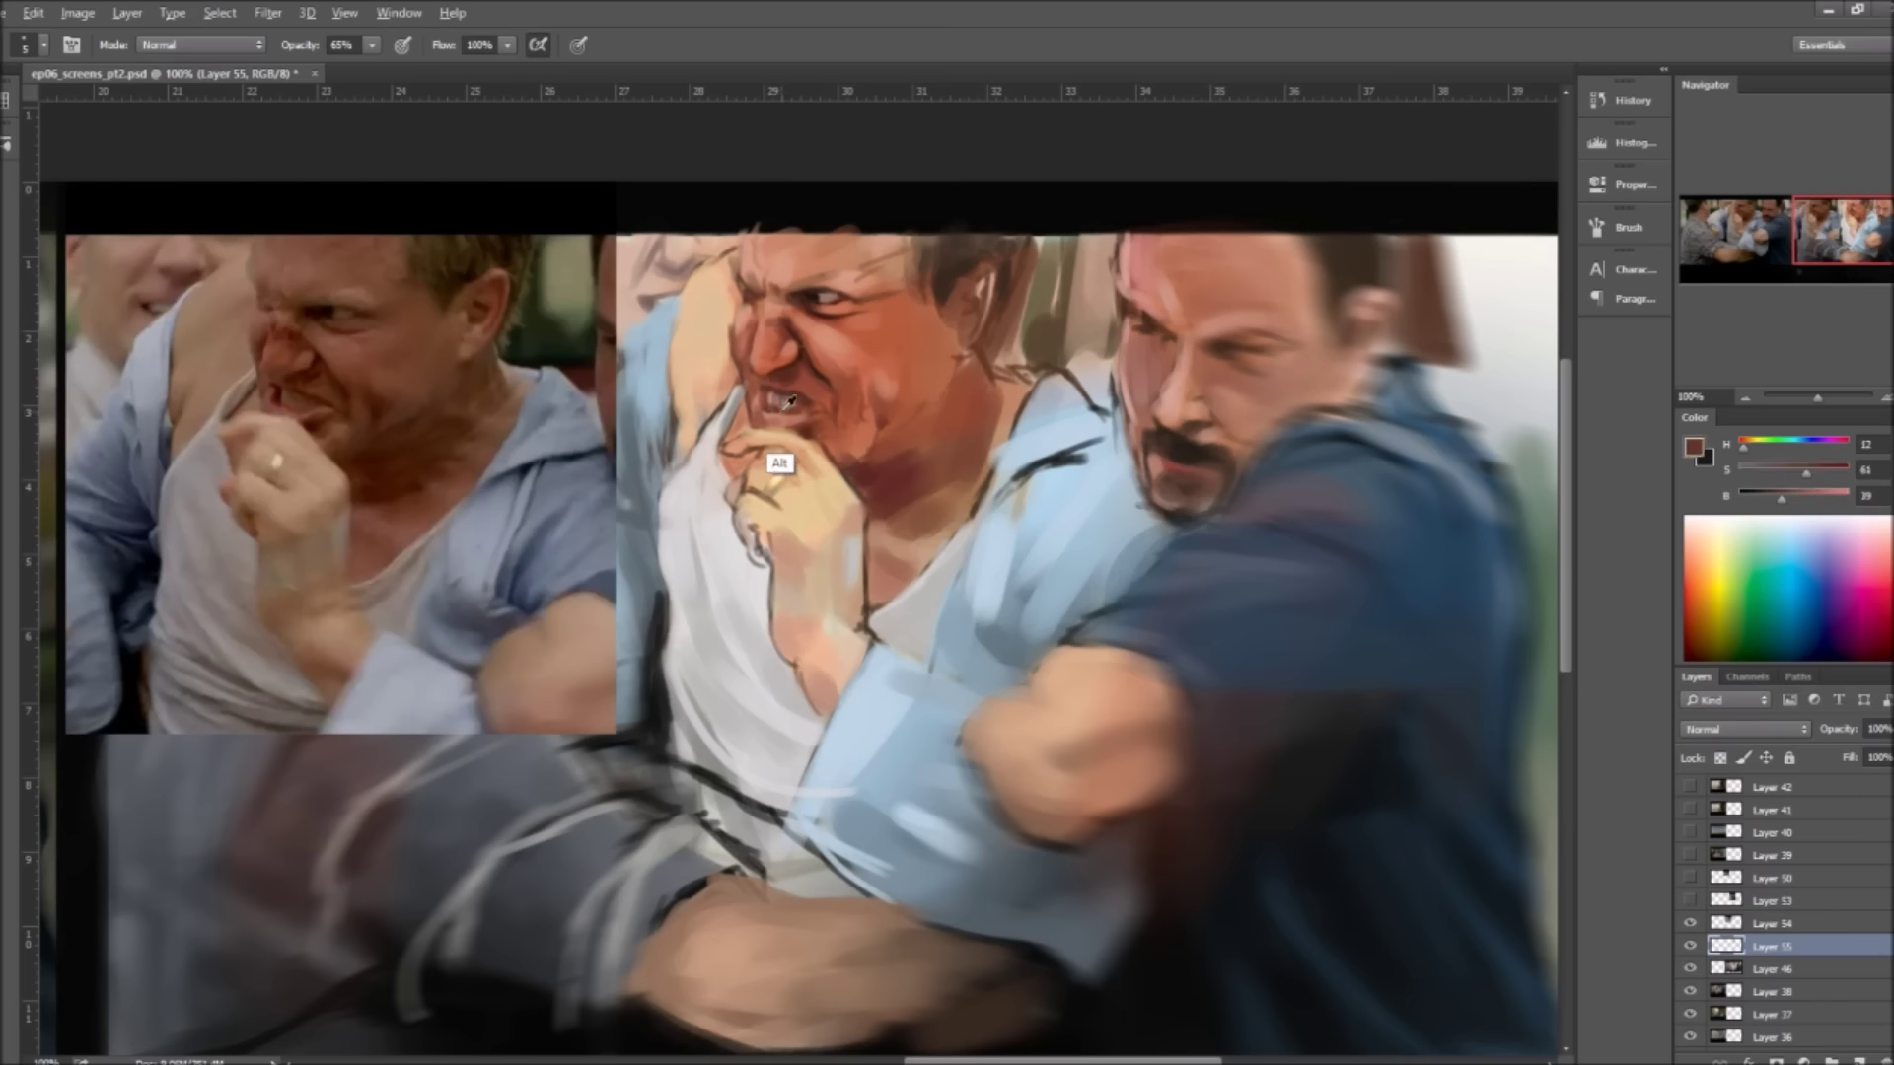
left_click(855, 503, "alt")
left_click(869, 424, "alt")
key("bracketleft")
key("bracketleft")
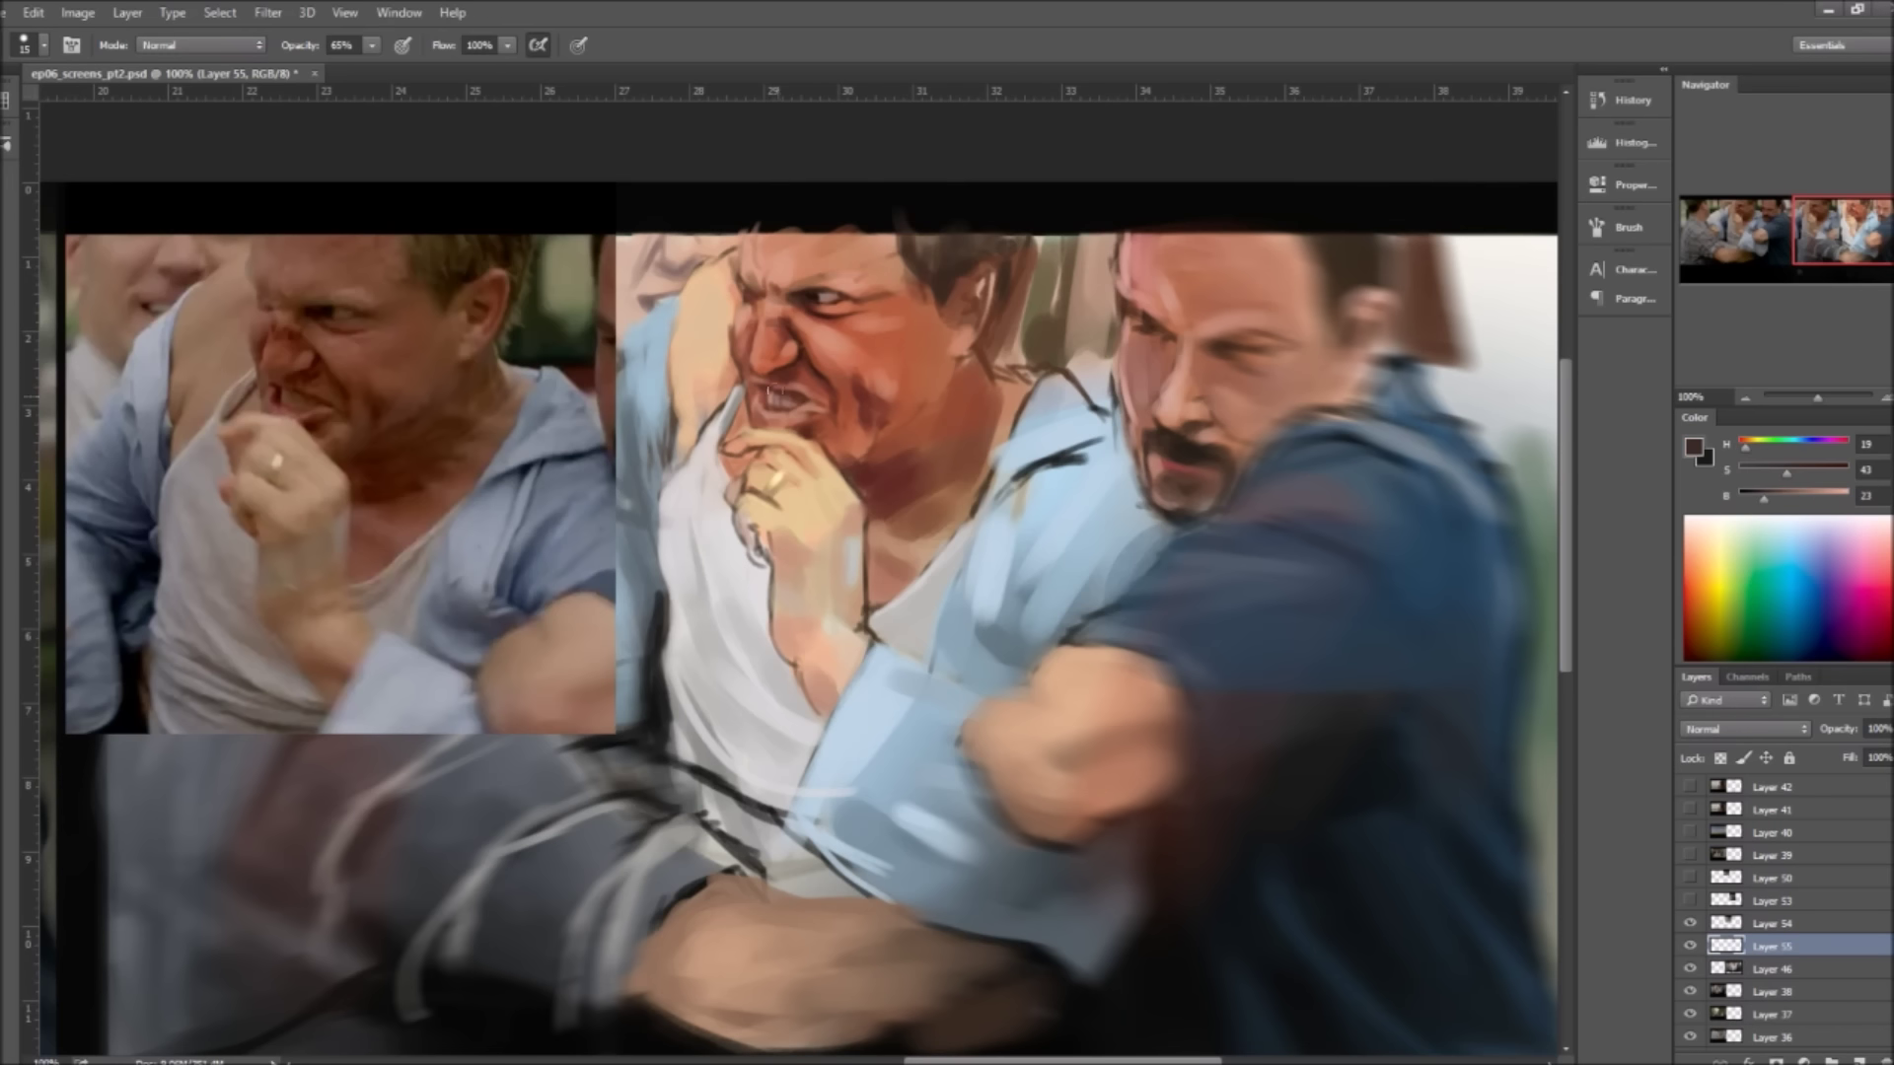
left_click(679, 421, "alt")
left_click(775, 595, "alt")
left_click(806, 430, "alt")
left_click(846, 483, "alt")
key("bracketright")
key("bracketright")
key("bracketright")
left_click(832, 482, "alt")
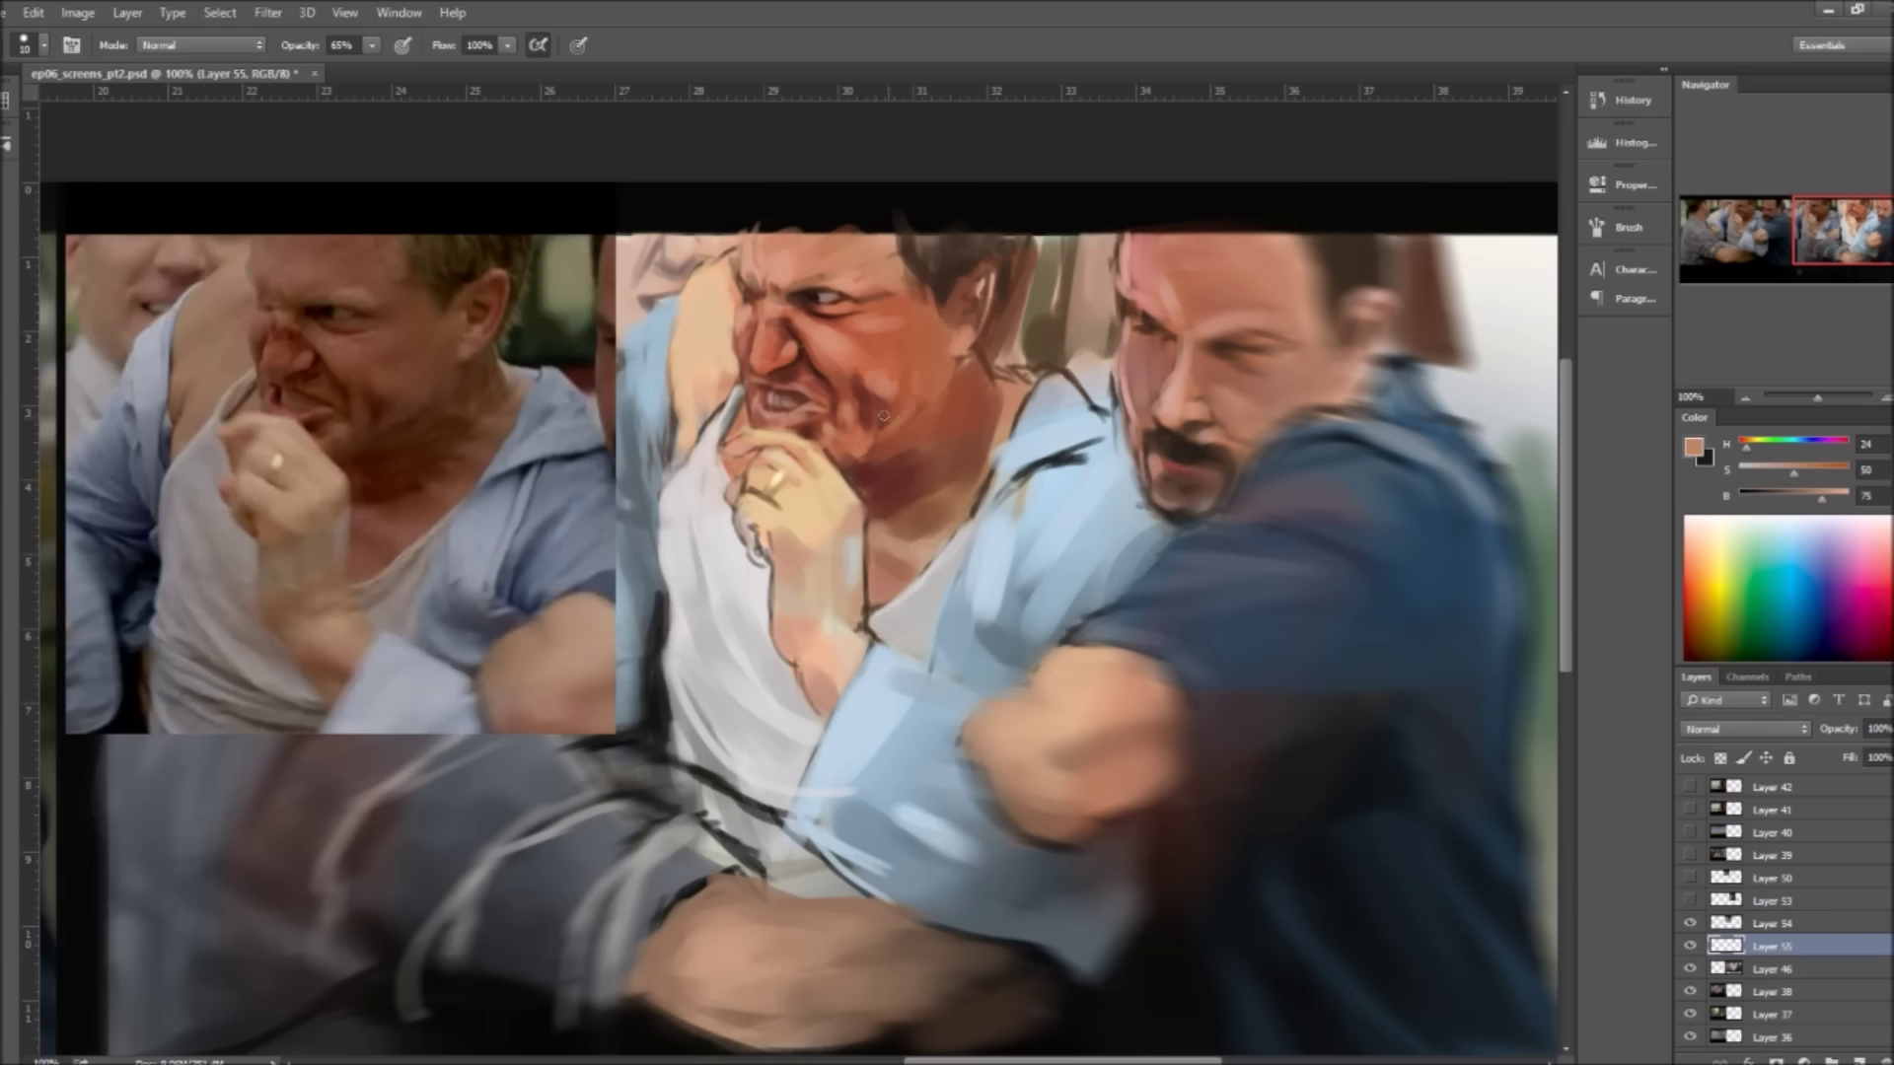
Step: Add darker red-brown face shading, then hide the copied reference crop and zoom out
left_click(823, 270, "alt")
left_click(844, 351, "alt")
left_click(1085, 410, "alt")
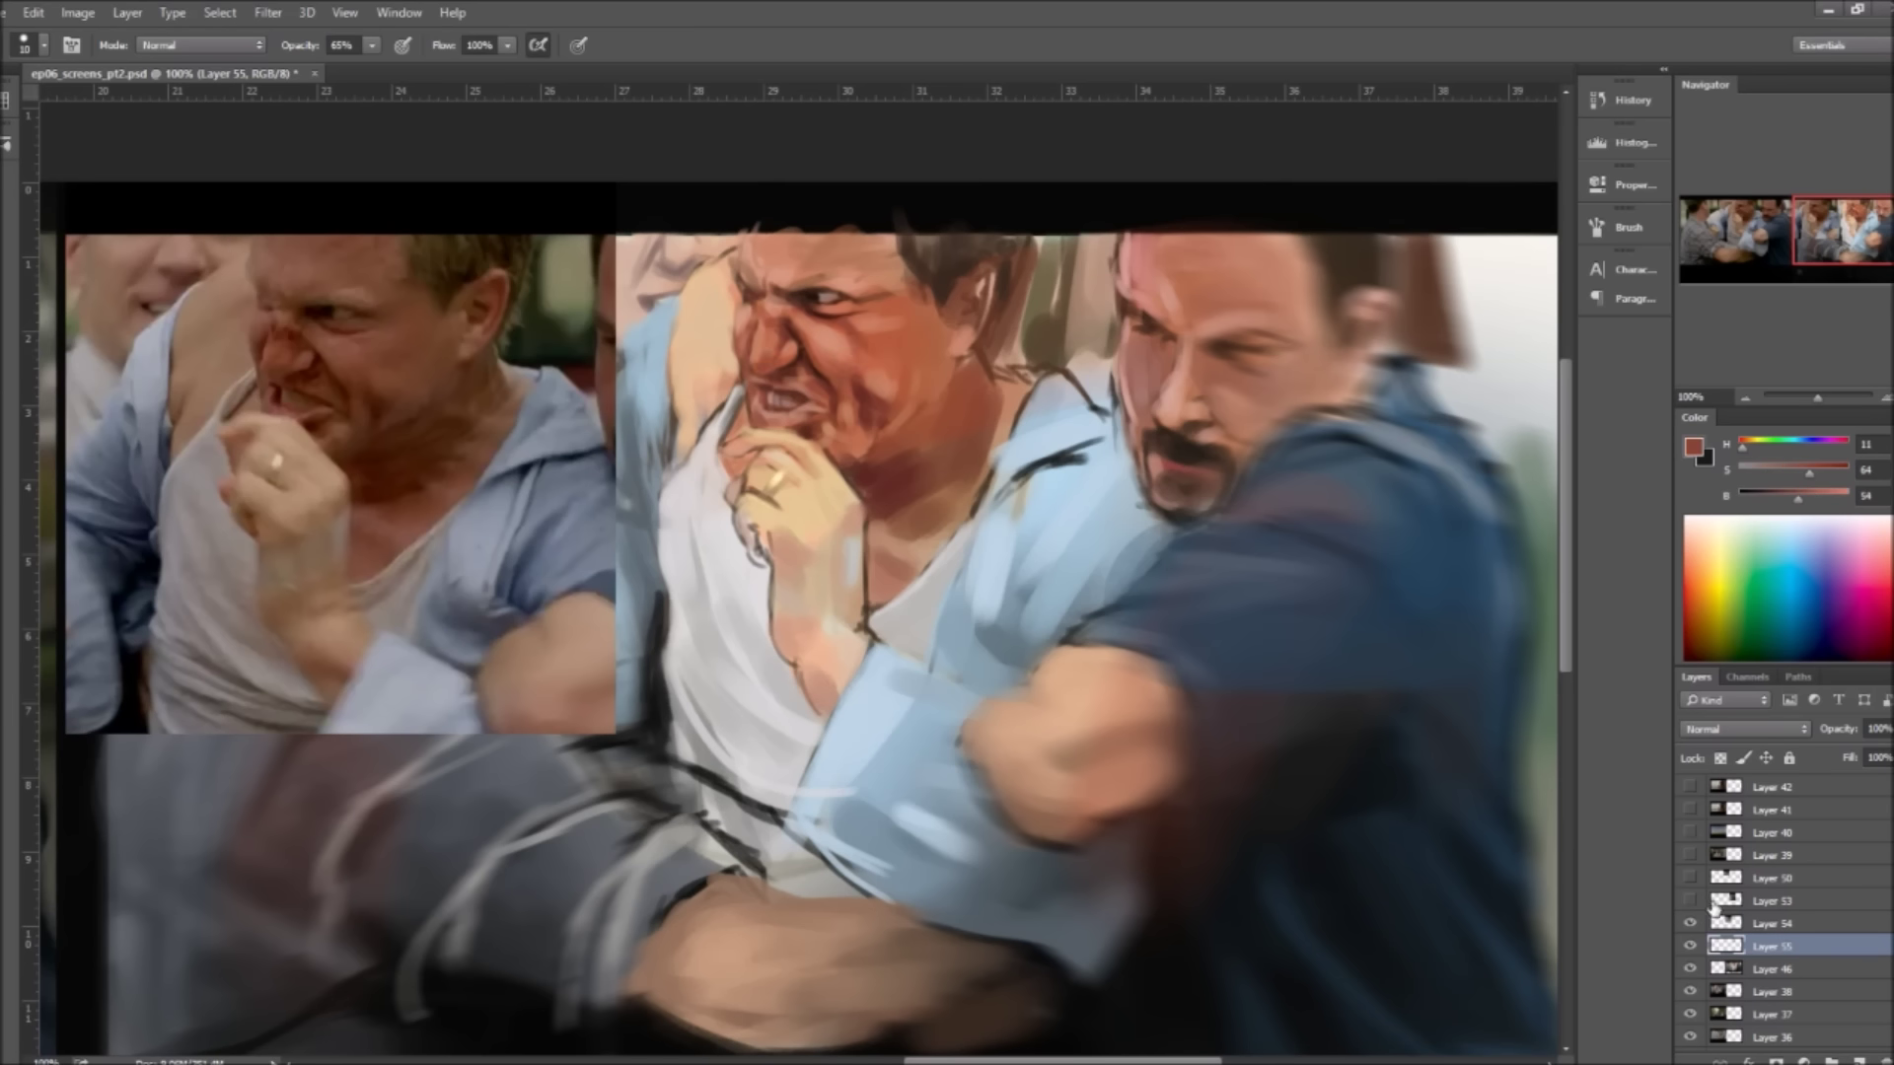
left_click(1690, 923)
key("ctrl+minus")
left_click(1135, 681, "alt")
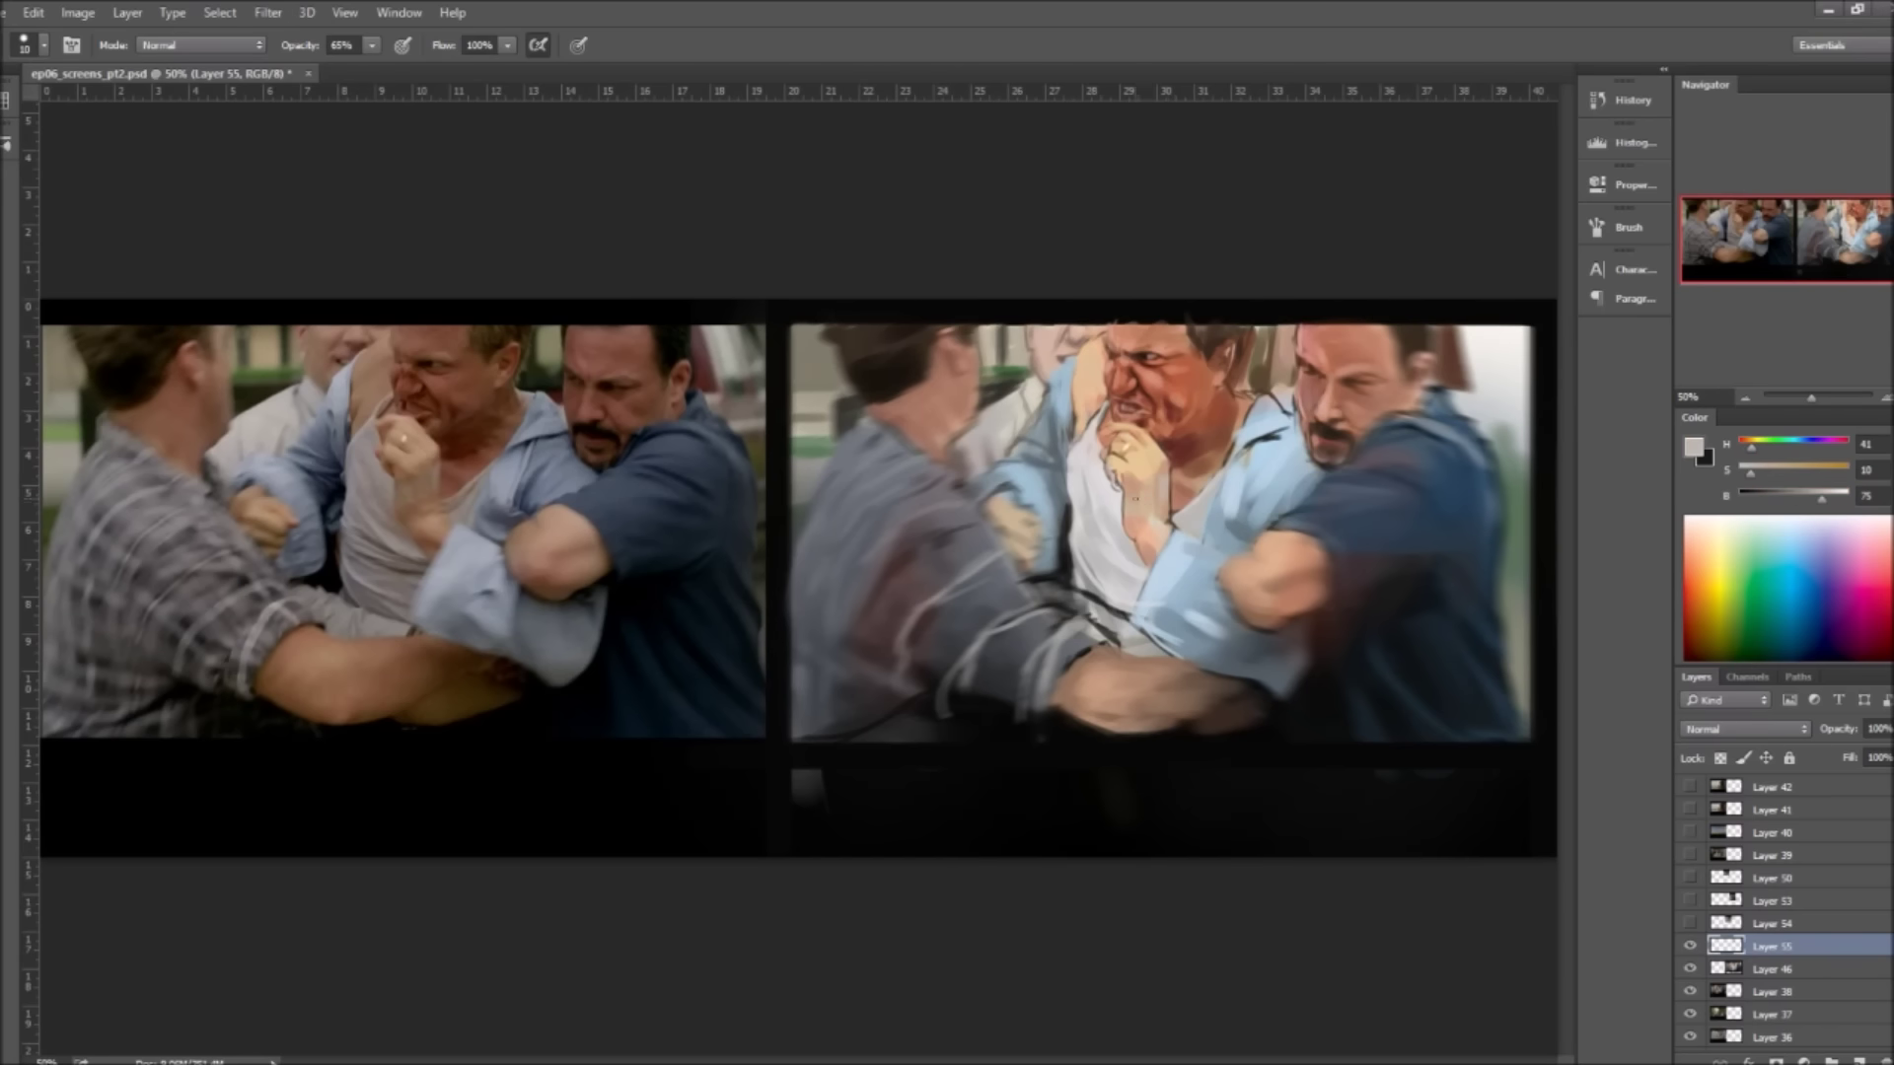
Step: Sample blue shirt tones with a size-20 brush, then show the painting full-screen without the reference
key("bracketright")
left_click(1264, 542, "alt")
left_click(1259, 572, "alt")
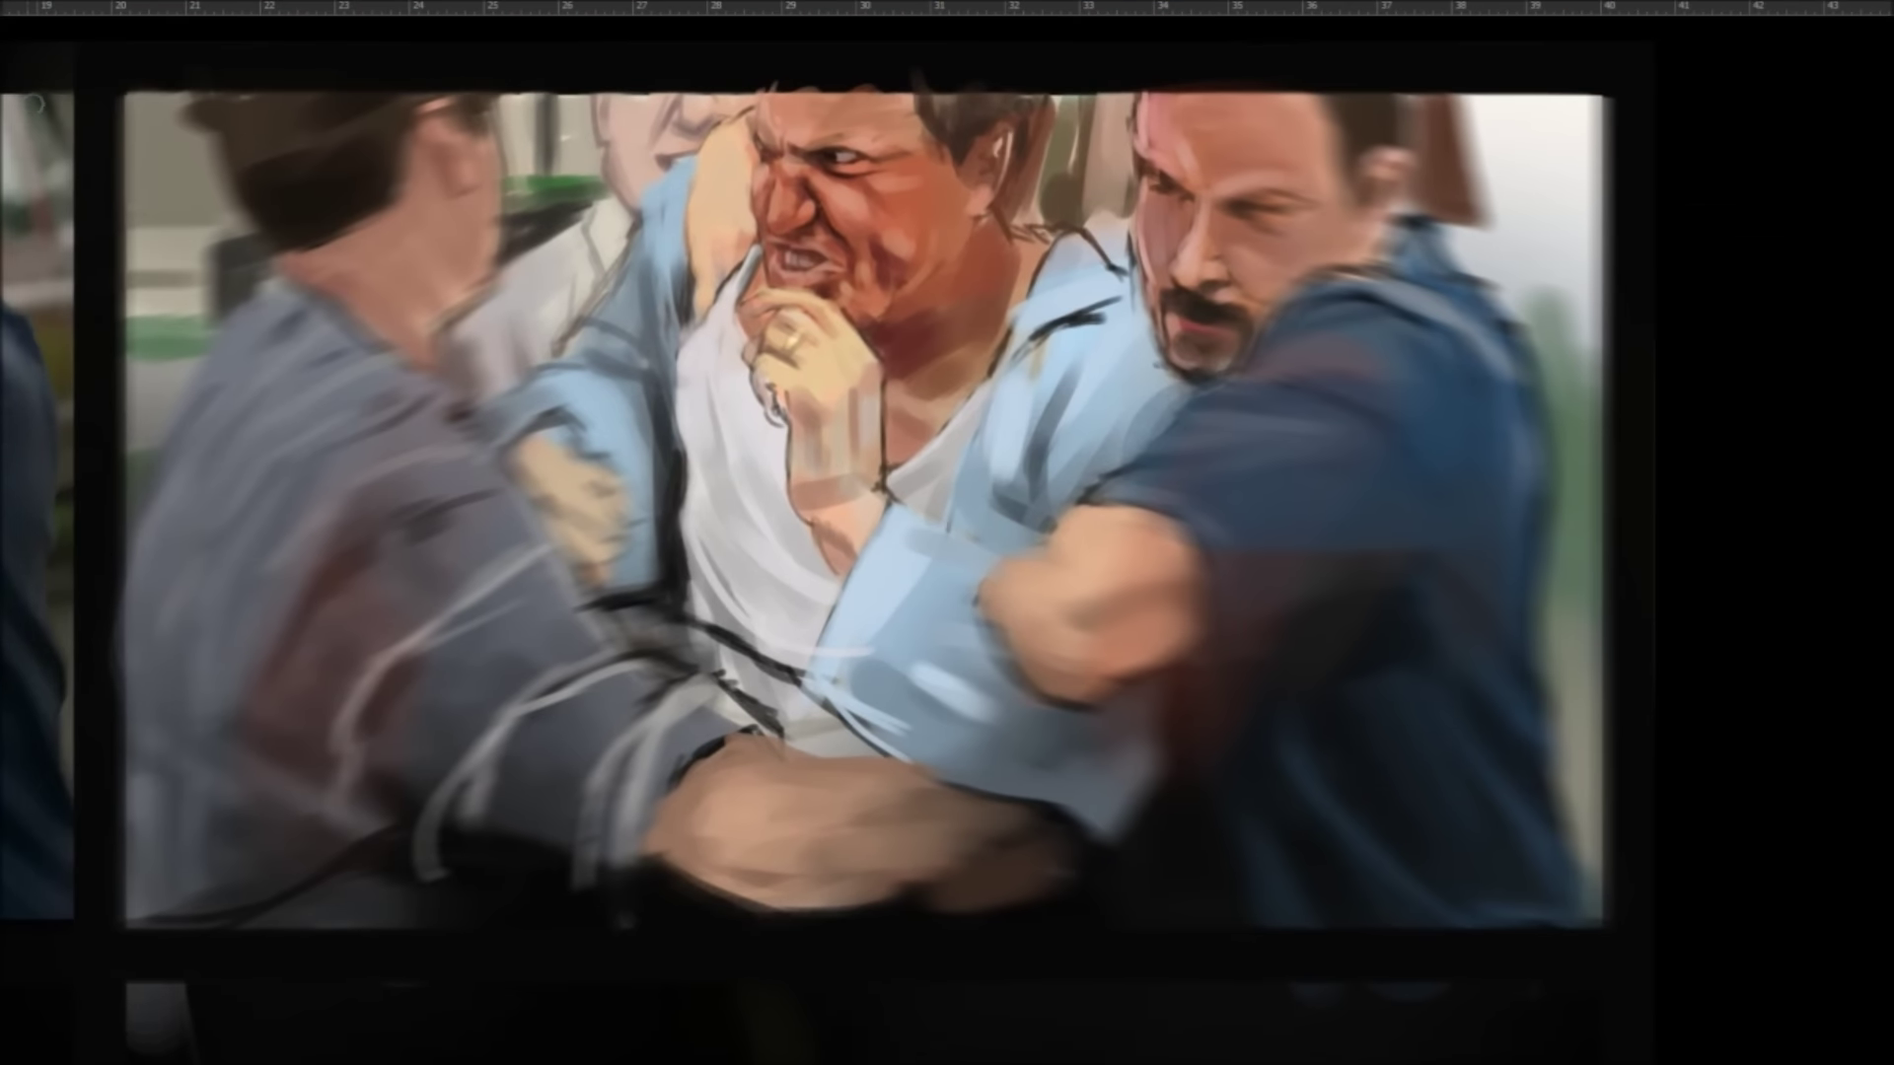
key("Delete")
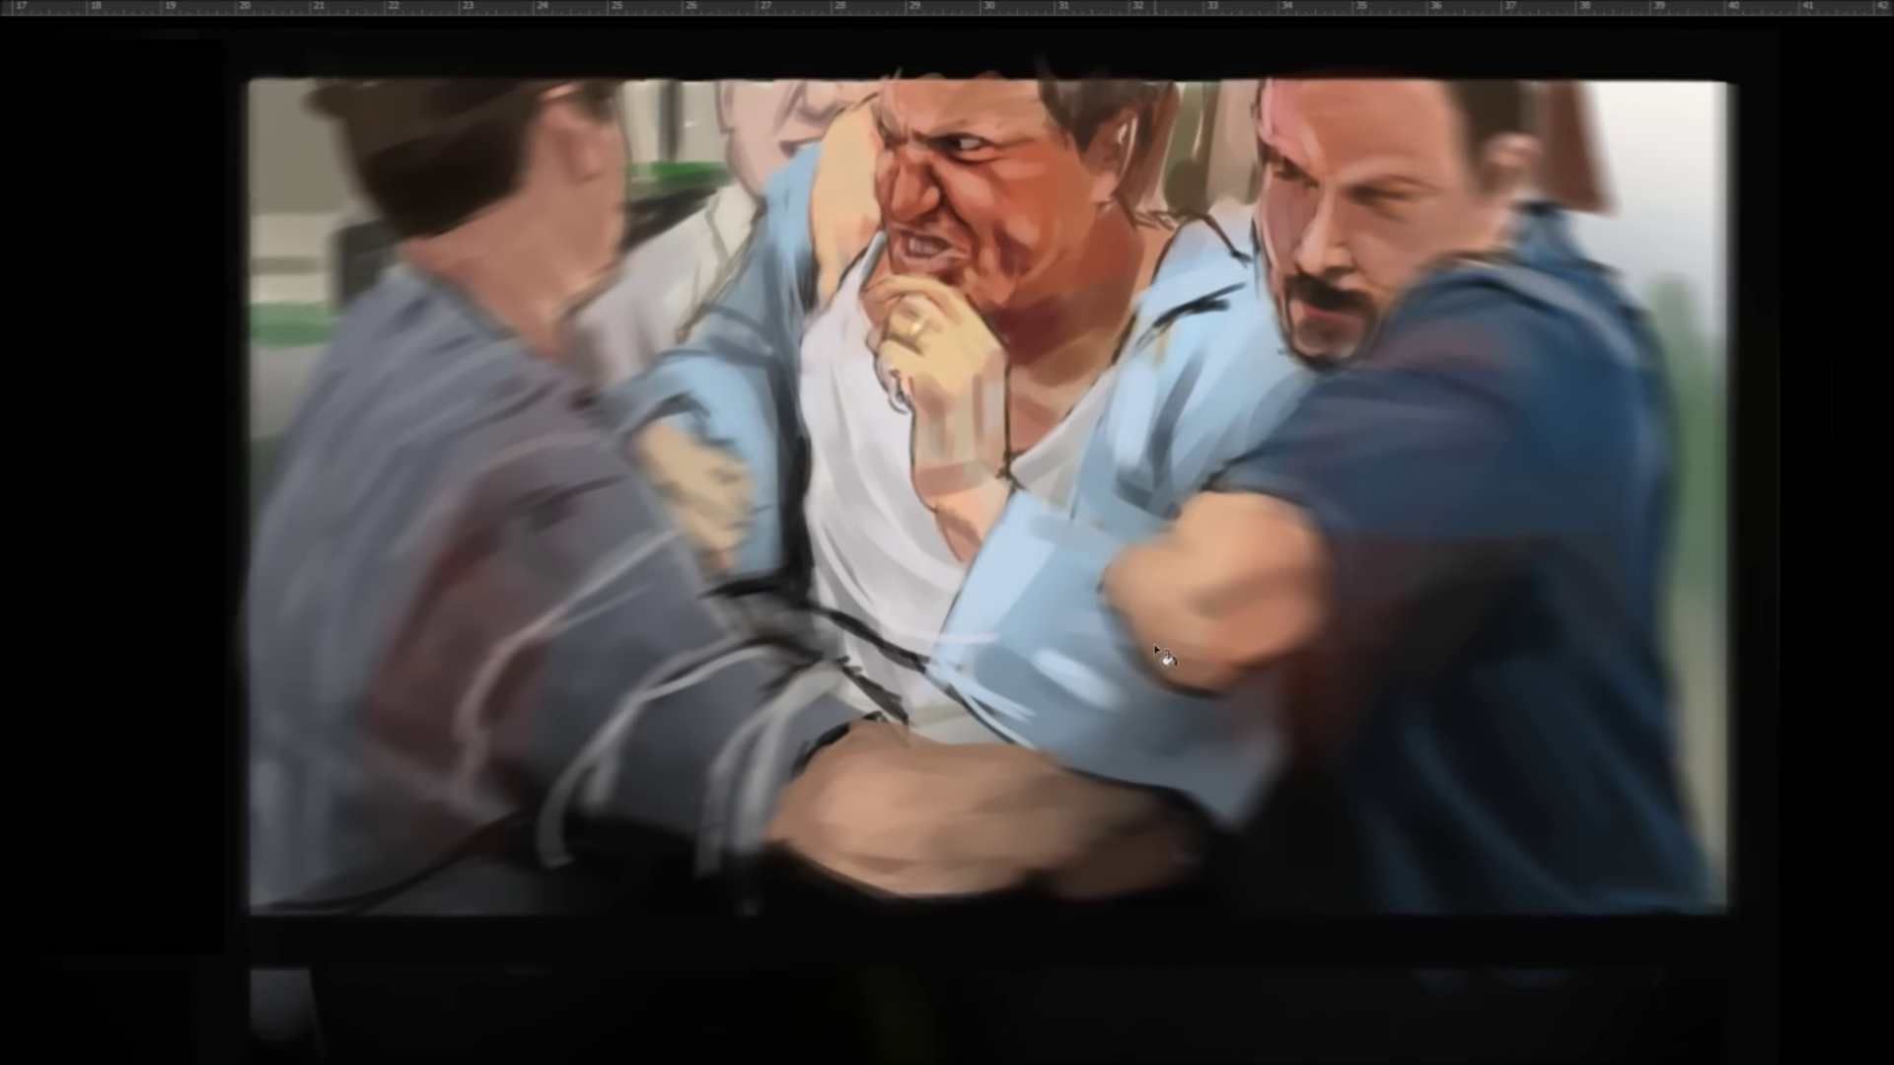